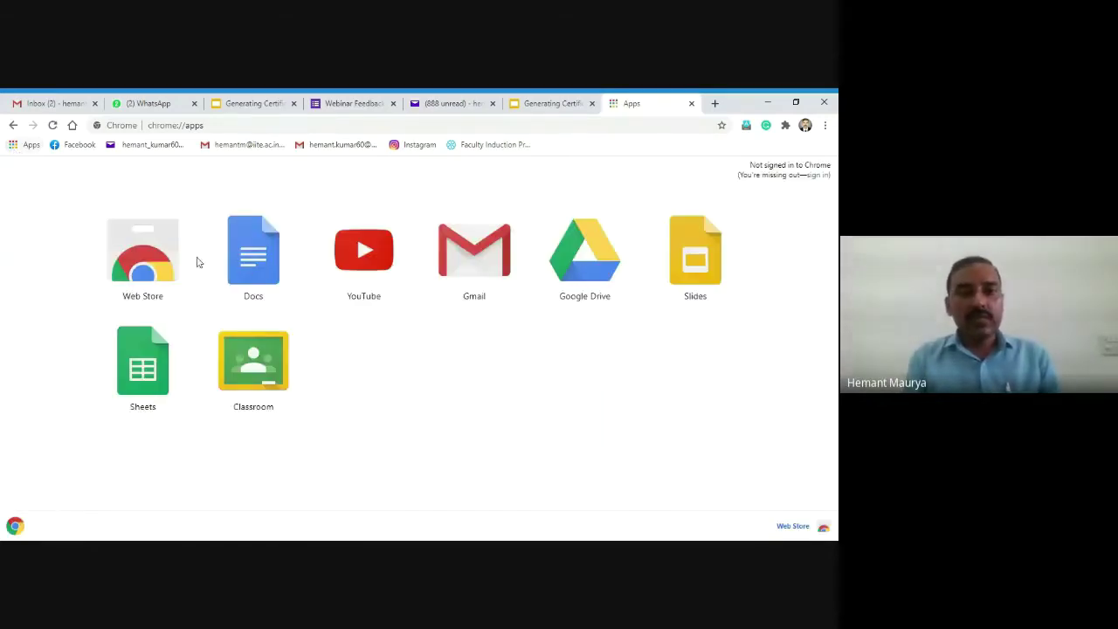
Step: Go from Docs to Google Forms, start a blank 'Untitled form' and select its title
left_click(246, 268)
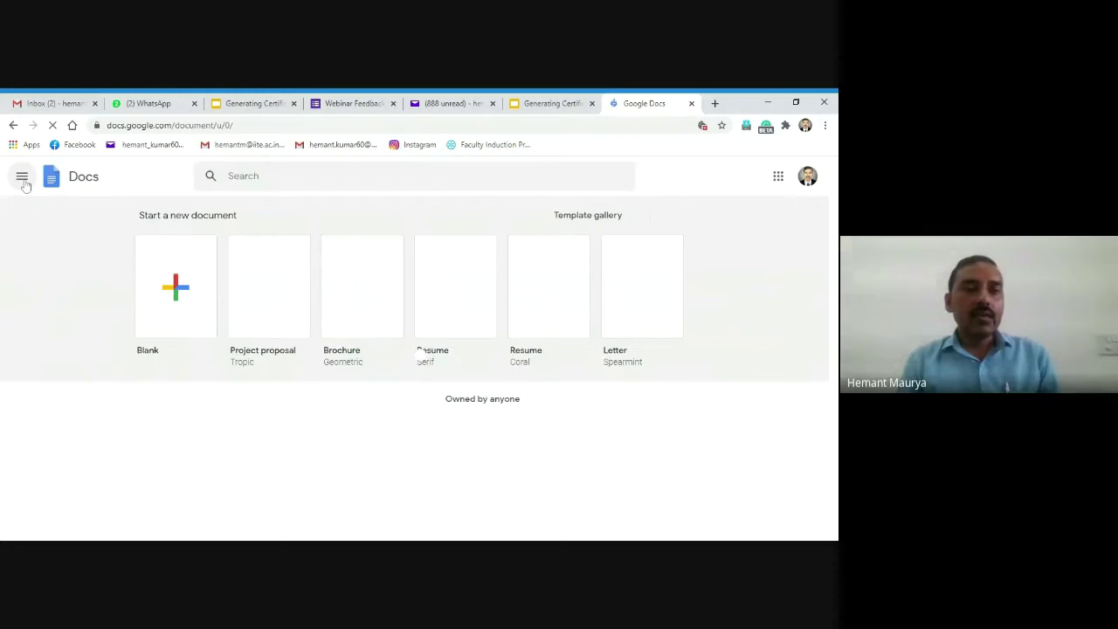
left_click(23, 178)
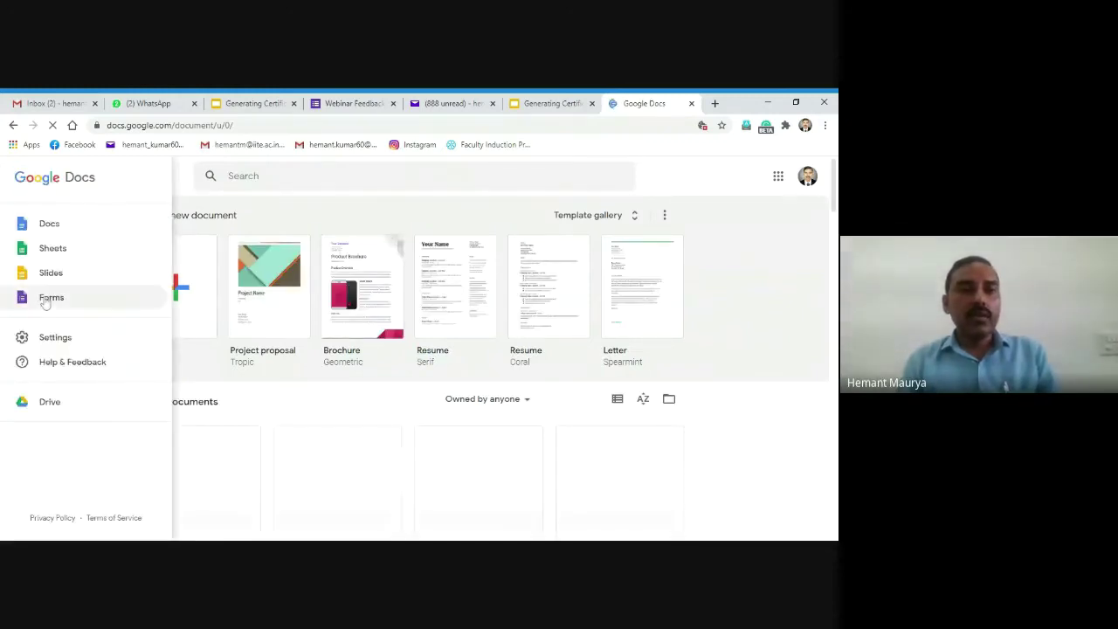
left_click(47, 299)
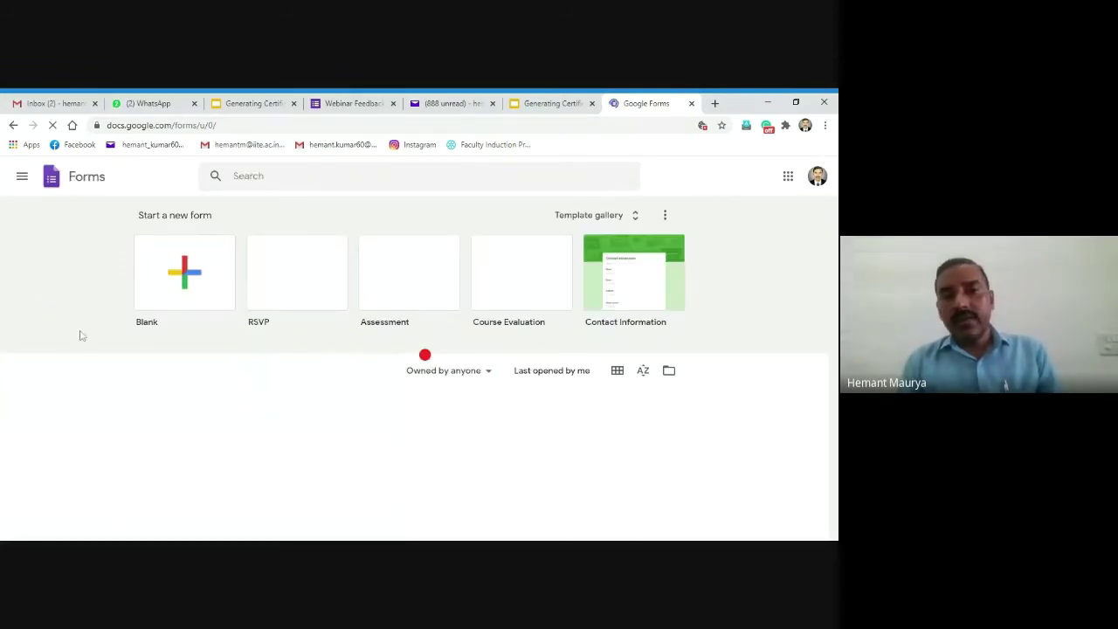
left_click(186, 278)
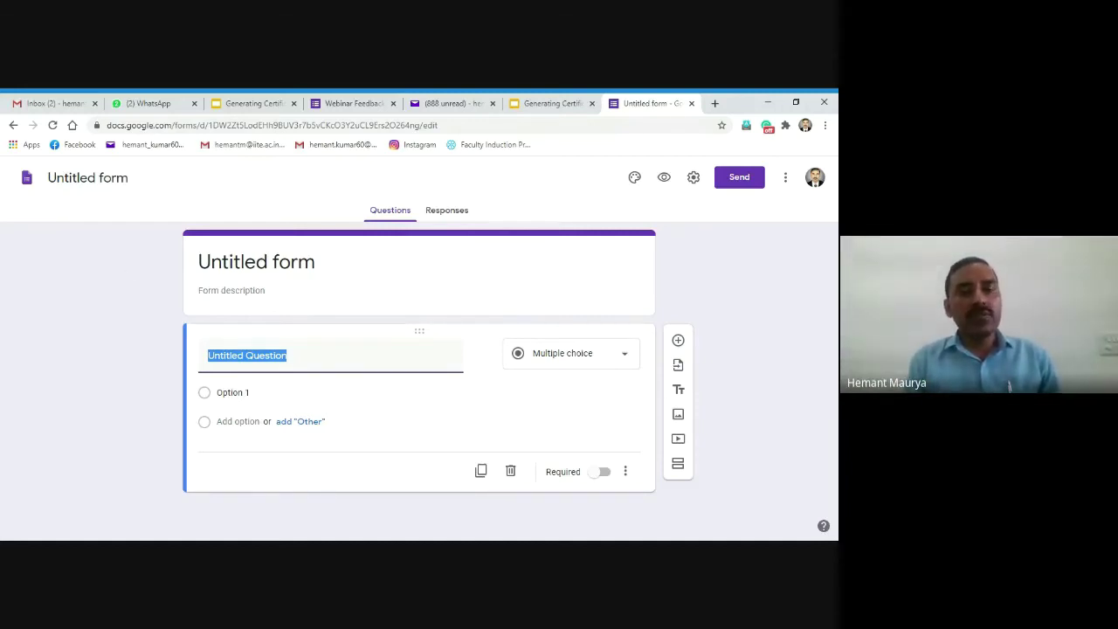
left_click(256, 262)
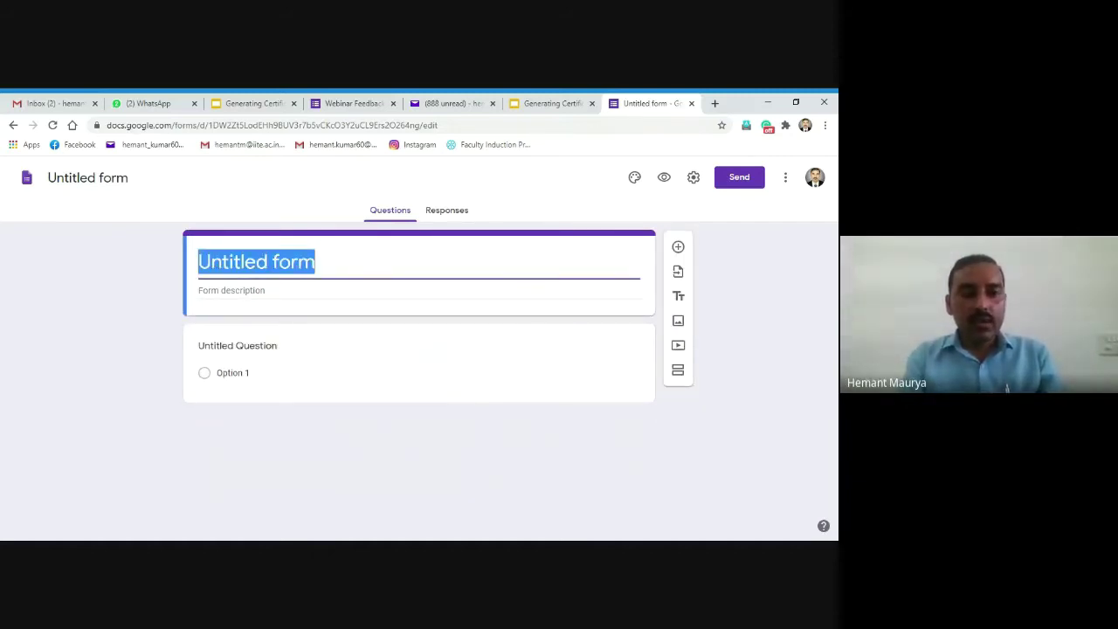
Step: Title the form 'Webinar Feedback', make the first question a required short-answer 'Name', and add another question
type("We")
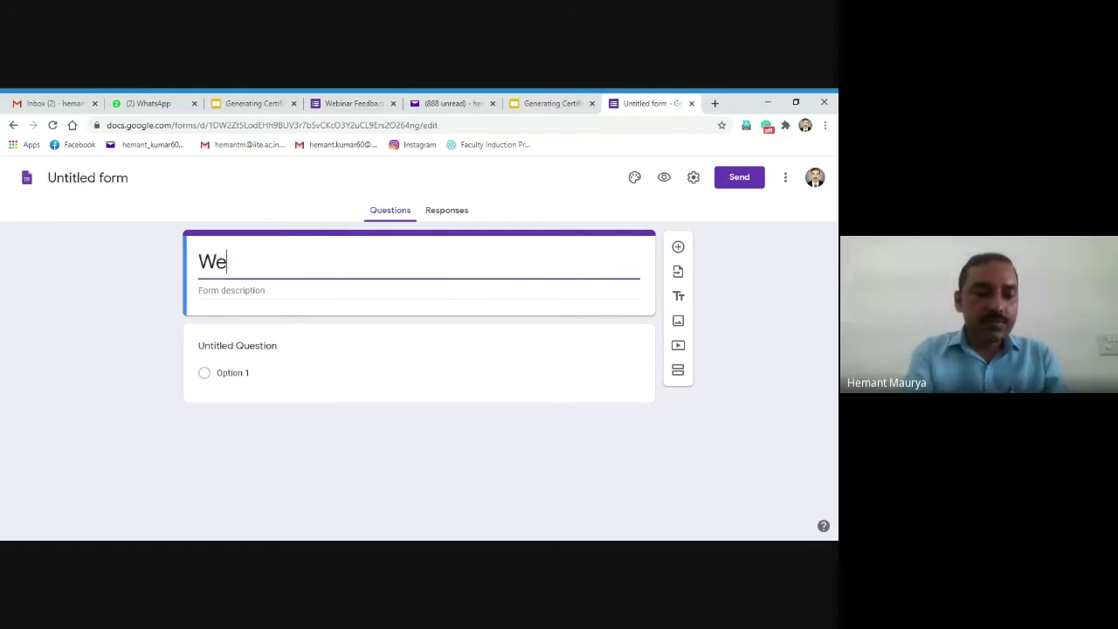
type("binar")
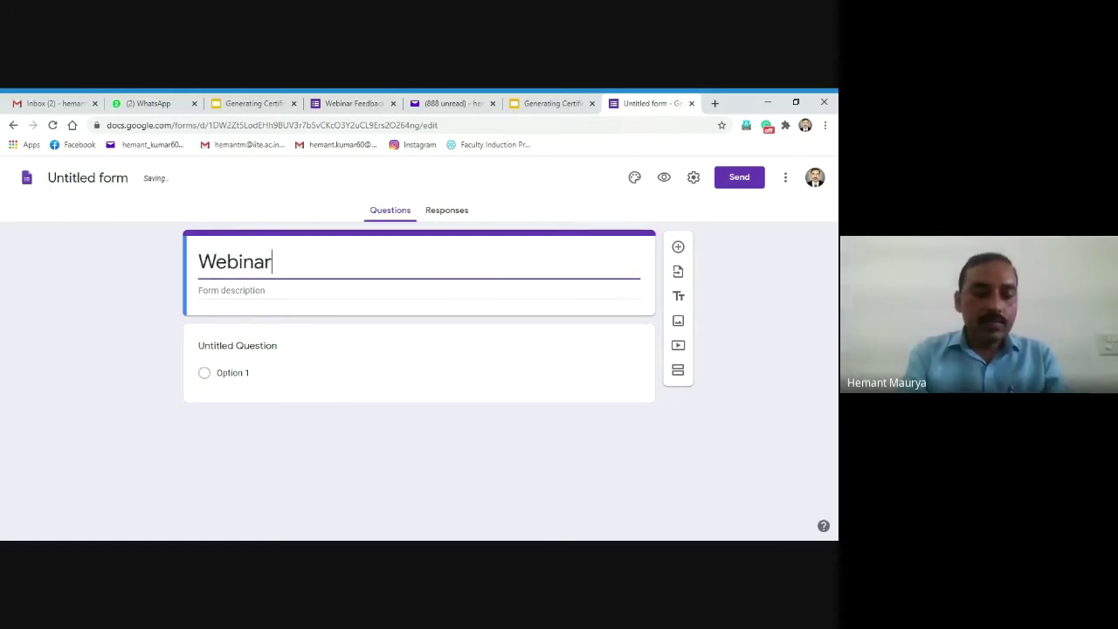
type(" Feedback")
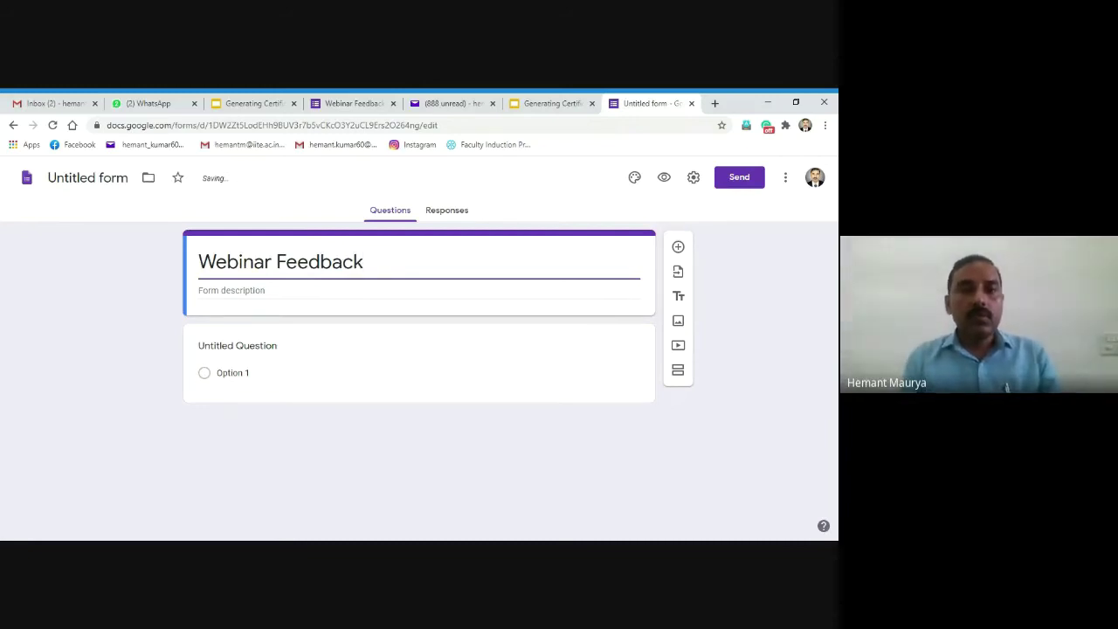
left_click(347, 320)
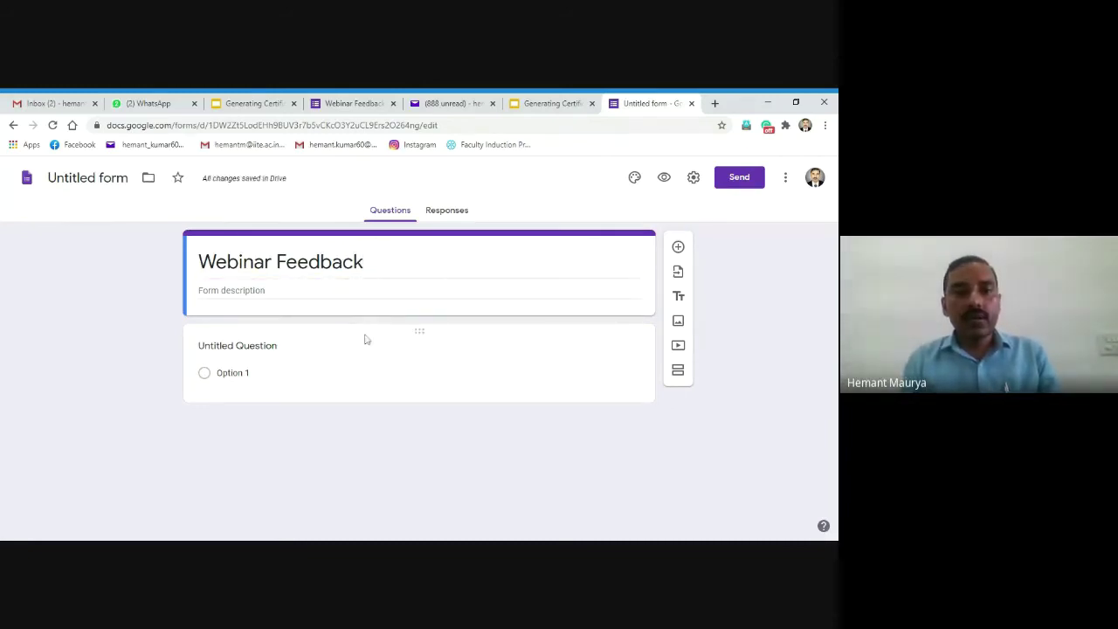
left_click(287, 353)
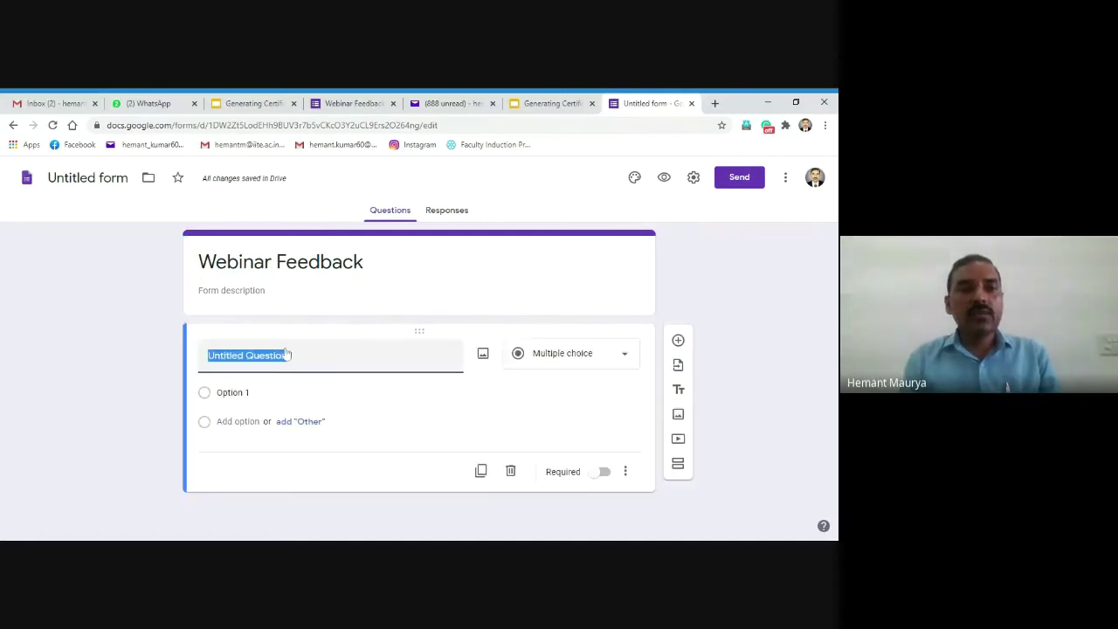
type("Name")
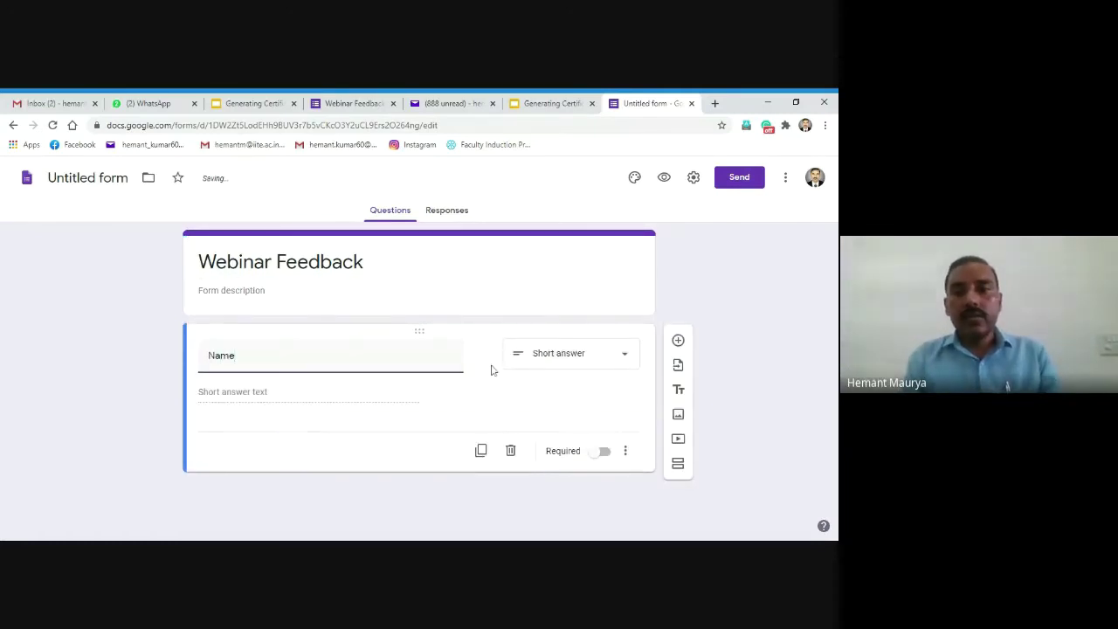
left_click(617, 359)
left_click(573, 192)
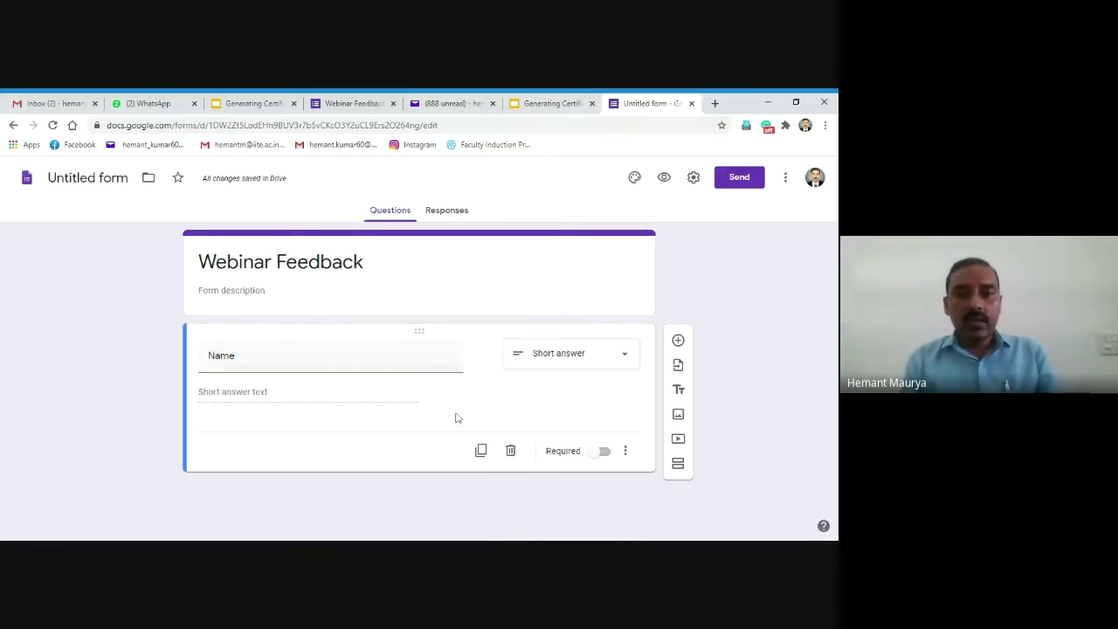
left_click(602, 453)
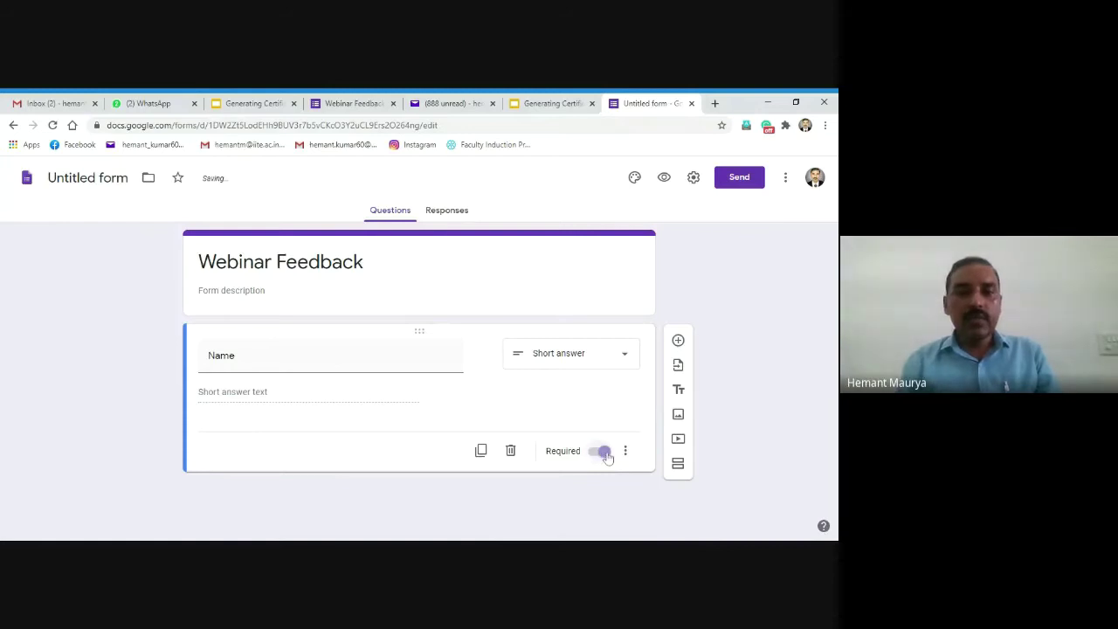
left_click(678, 340)
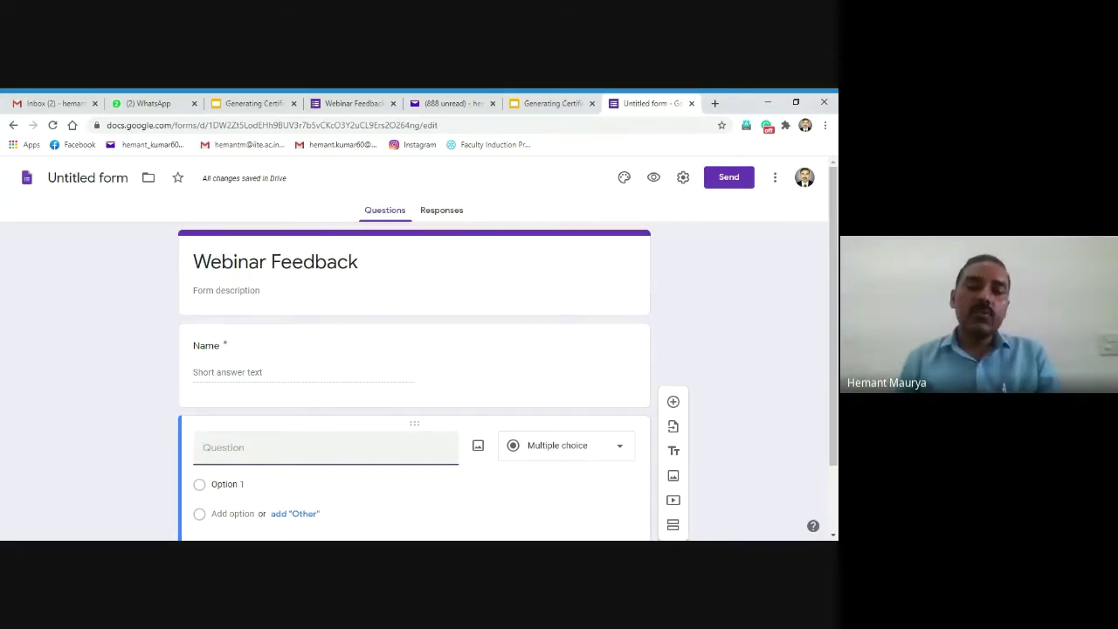
Step: Make the second question a required short-answer 'Designation organisation' and add a new question below it
type("Desig")
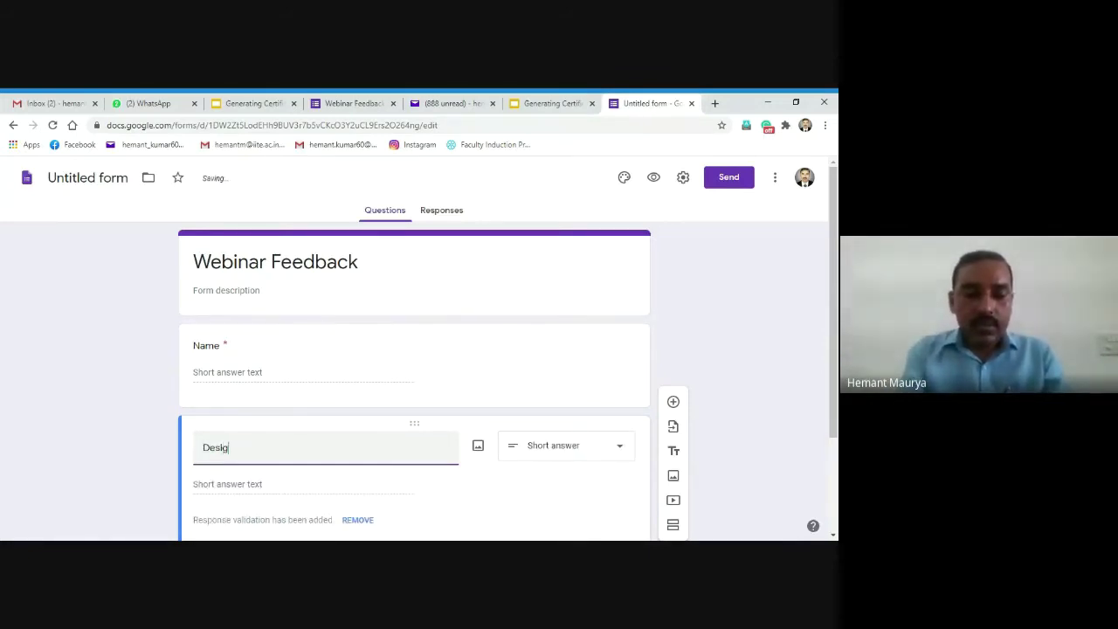
type("nation &")
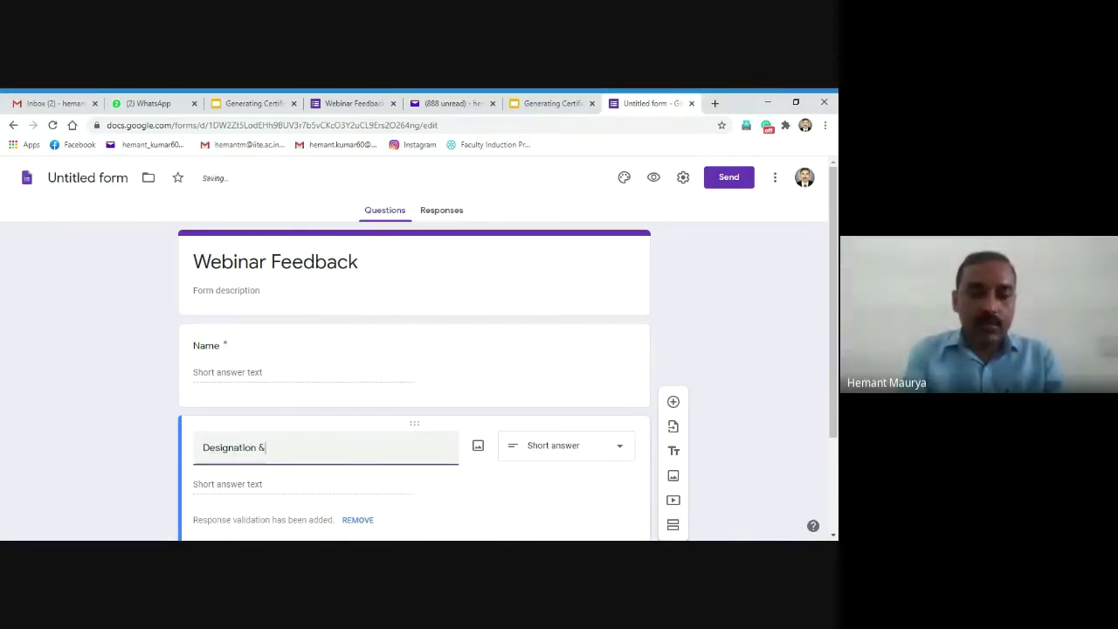
key("BackSpace")
type("organi")
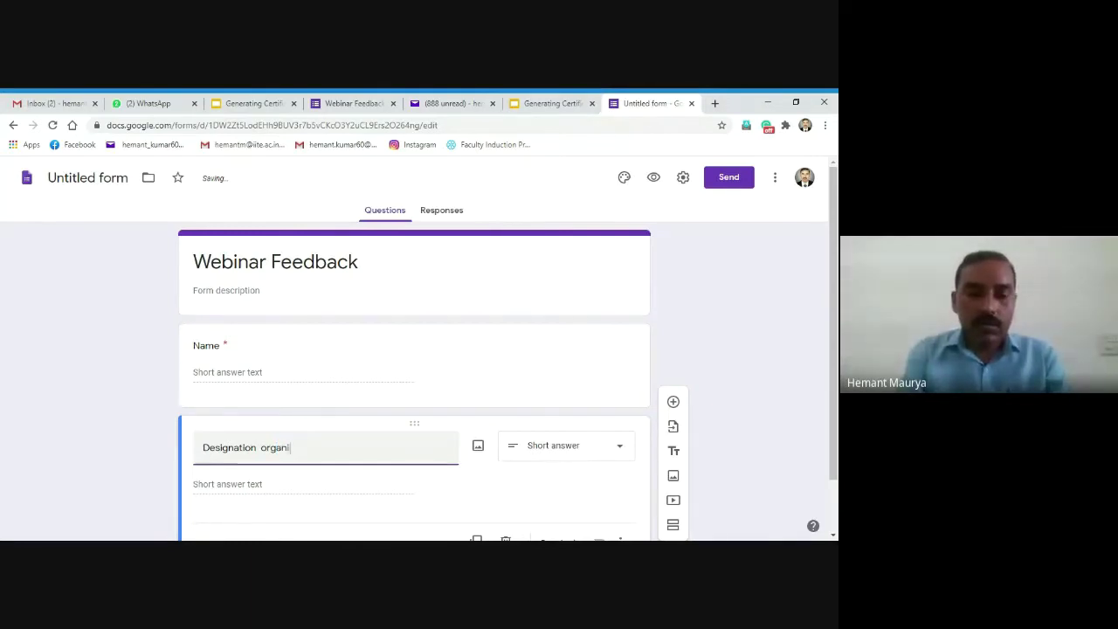
type("sation")
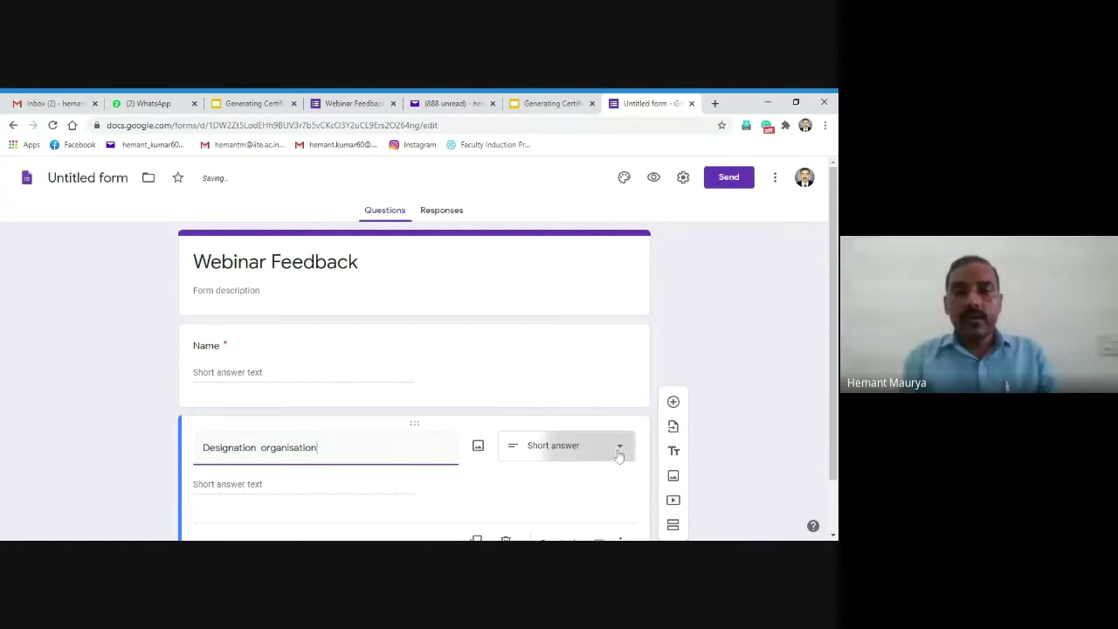
left_click(618, 449)
left_click(585, 199)
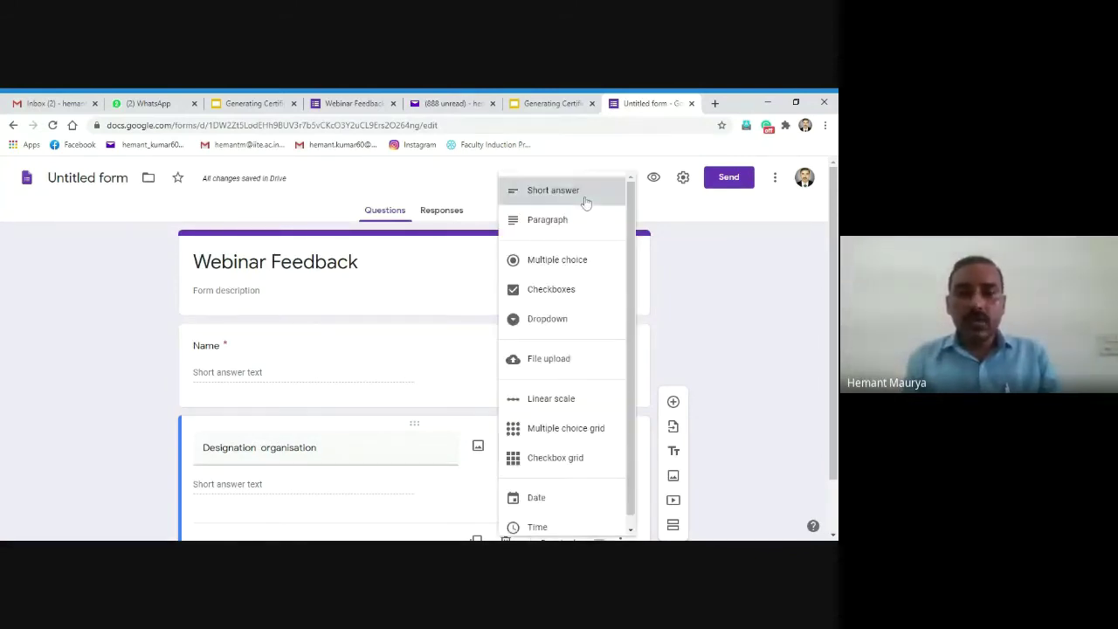
scroll(769, 520, "down", 1)
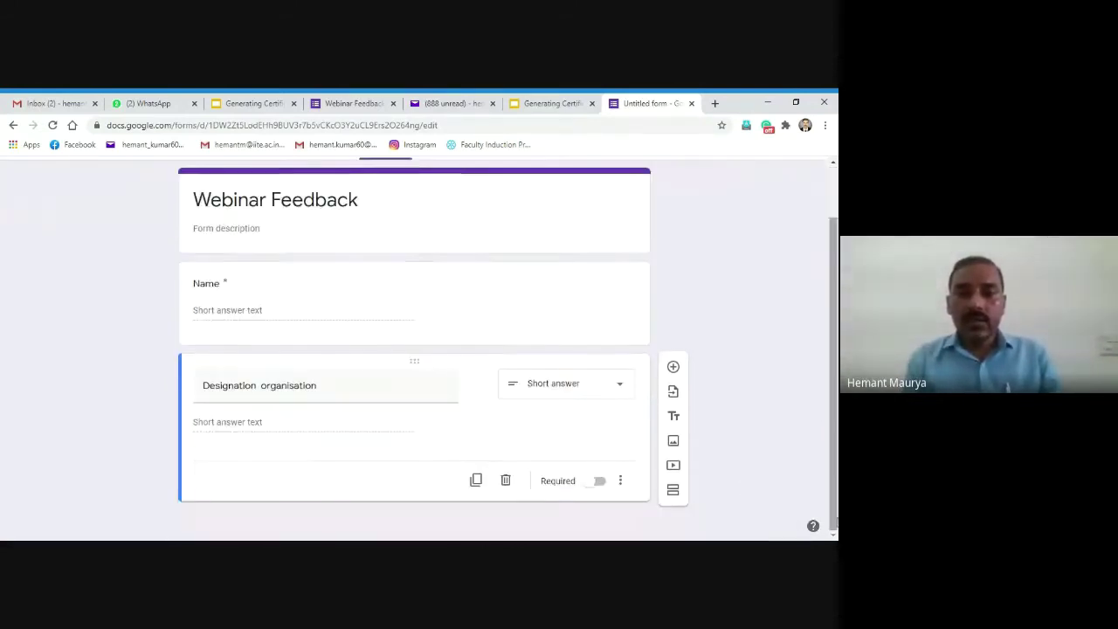
left_click(599, 483)
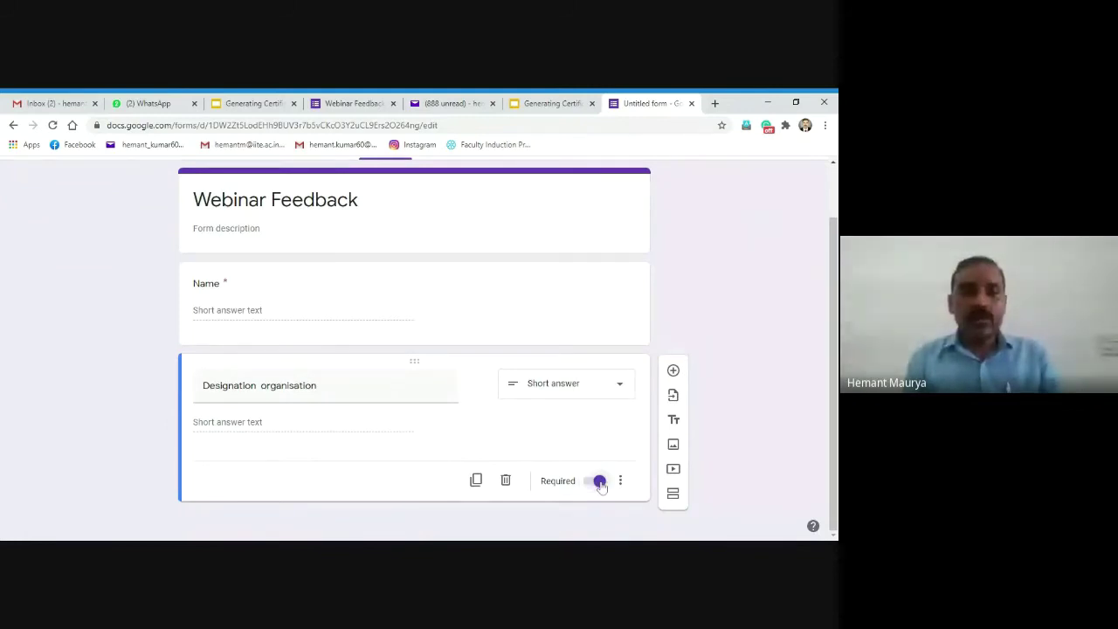
left_click(673, 370)
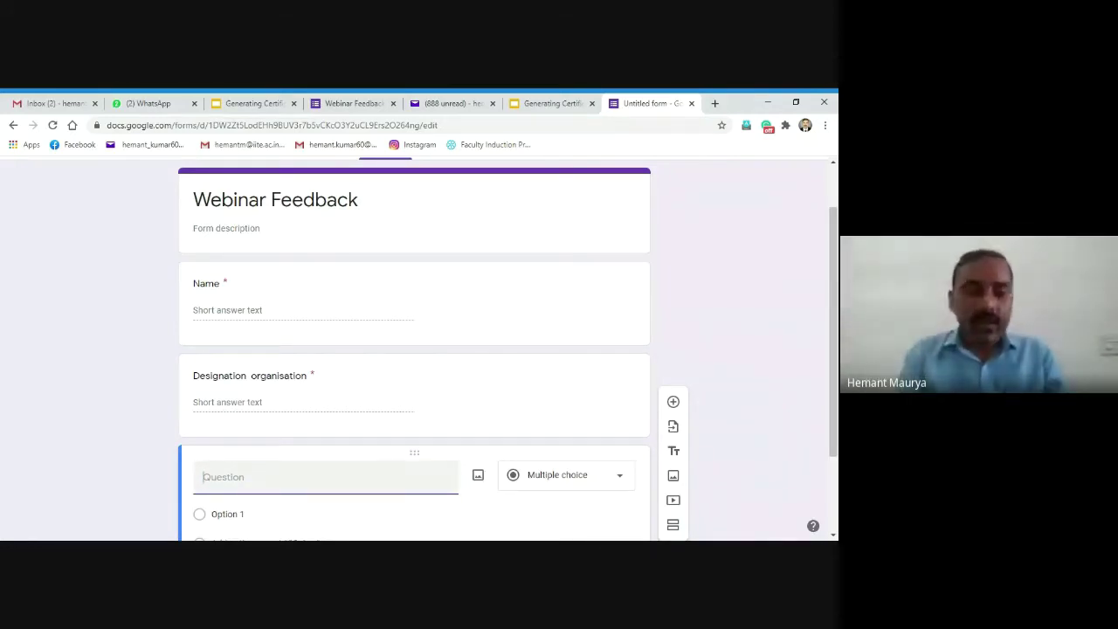
Step: Add a required short-answer 'Feedback' question, fixing the 'Feedbak' typo, then add another question
type("F")
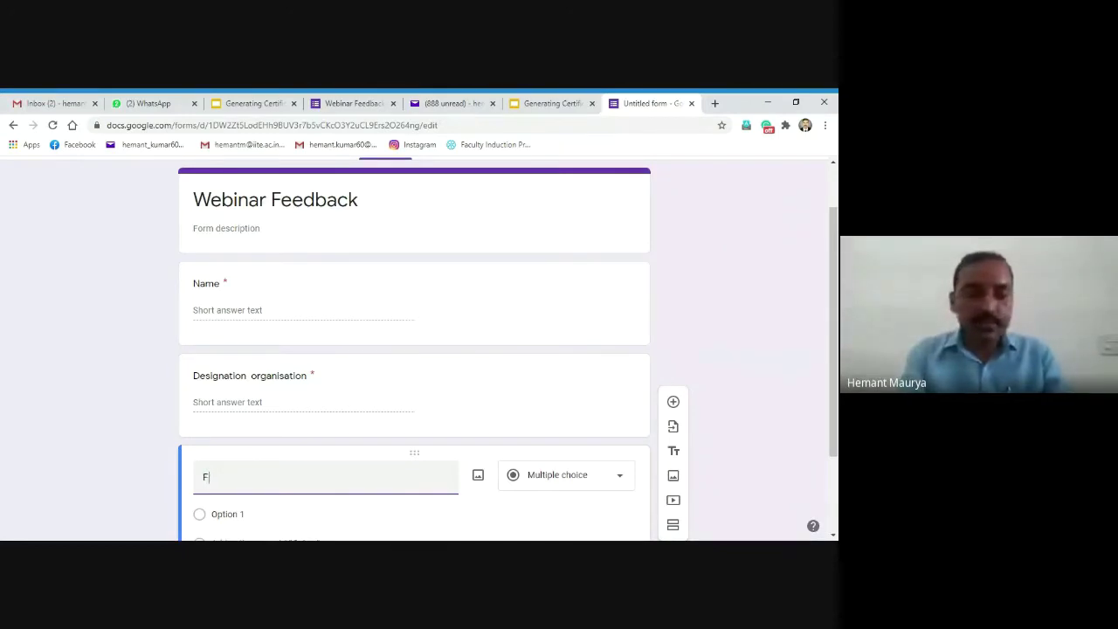
type("eedbak")
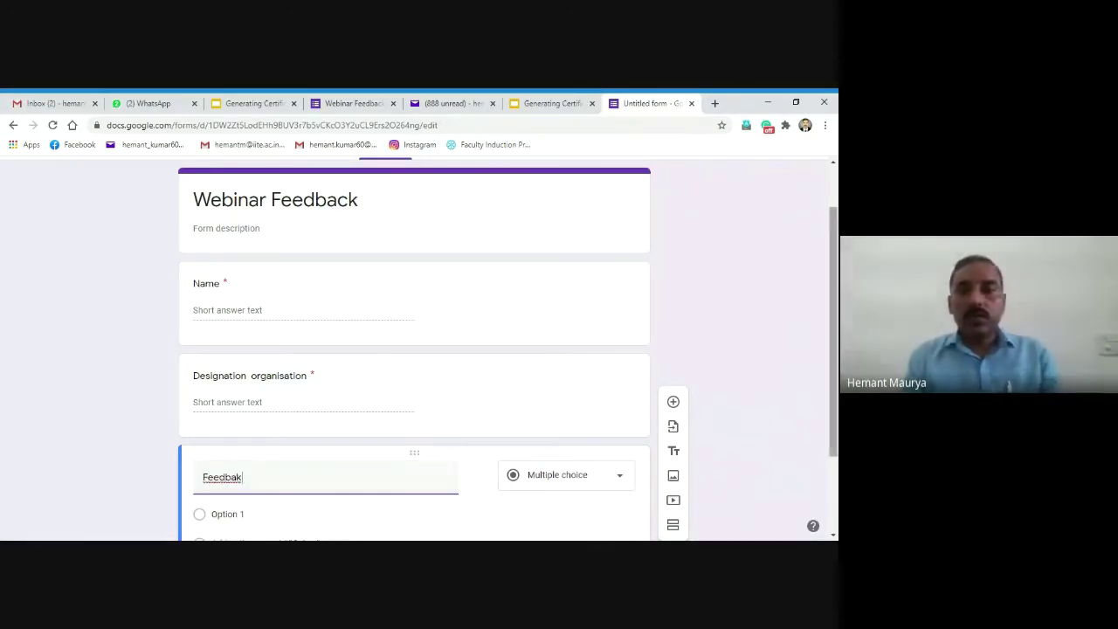
scroll(835, 439, "down", 2)
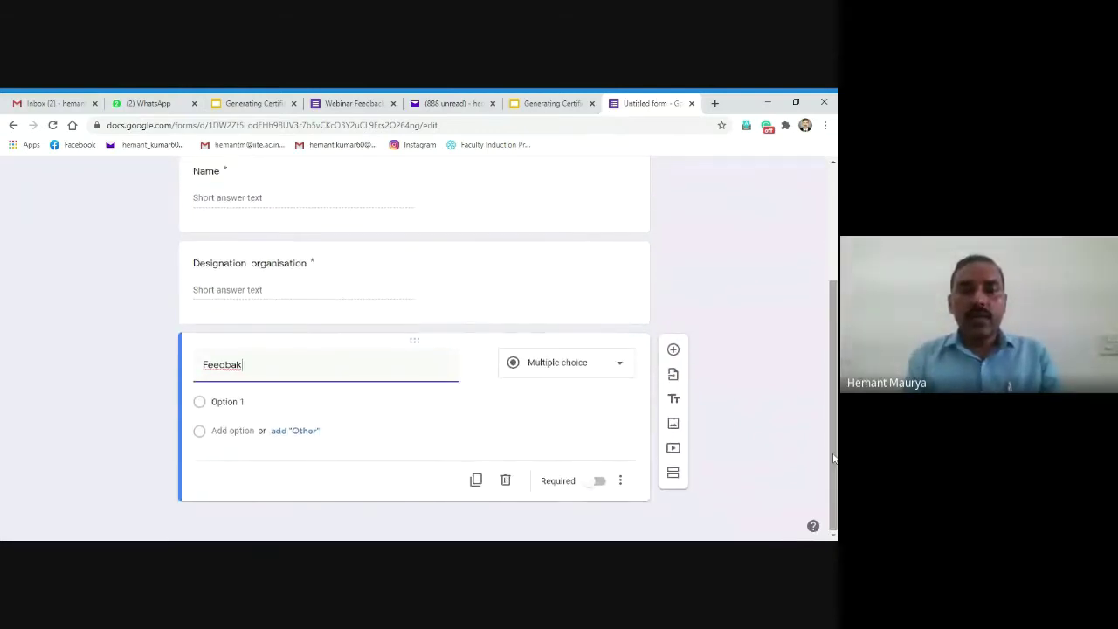
left_click(618, 367)
left_click(568, 194)
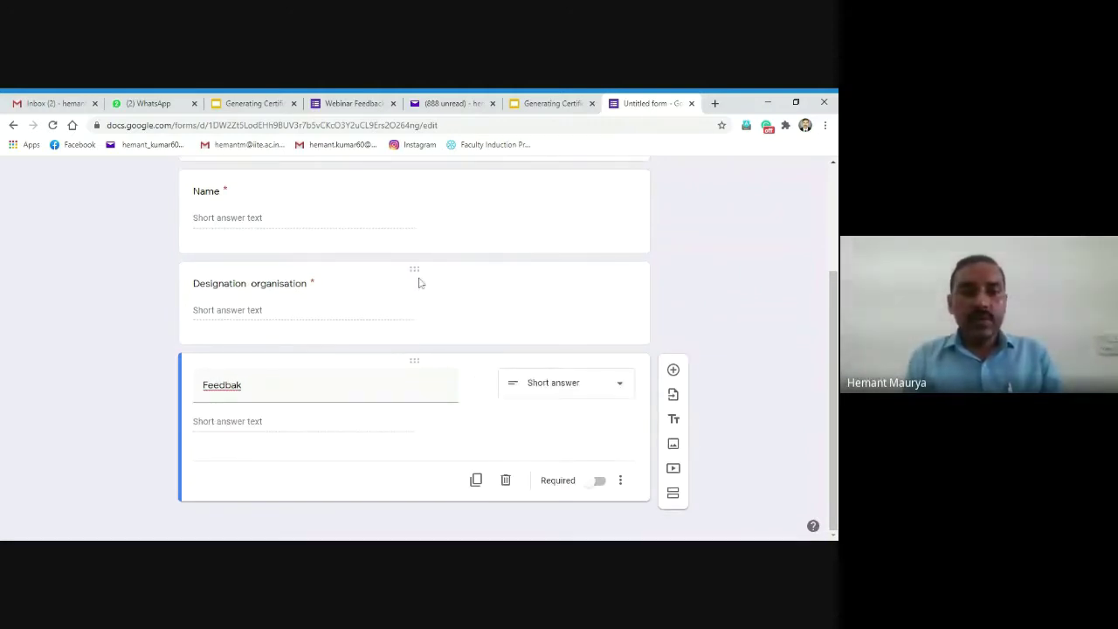
double_click(223, 384)
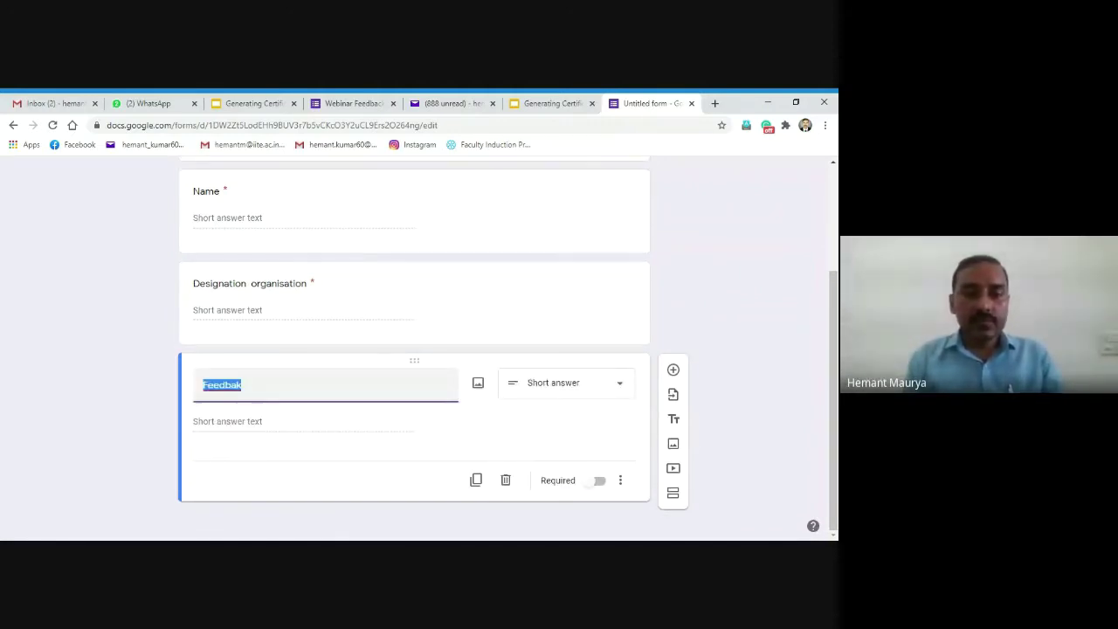
left_click(223, 384)
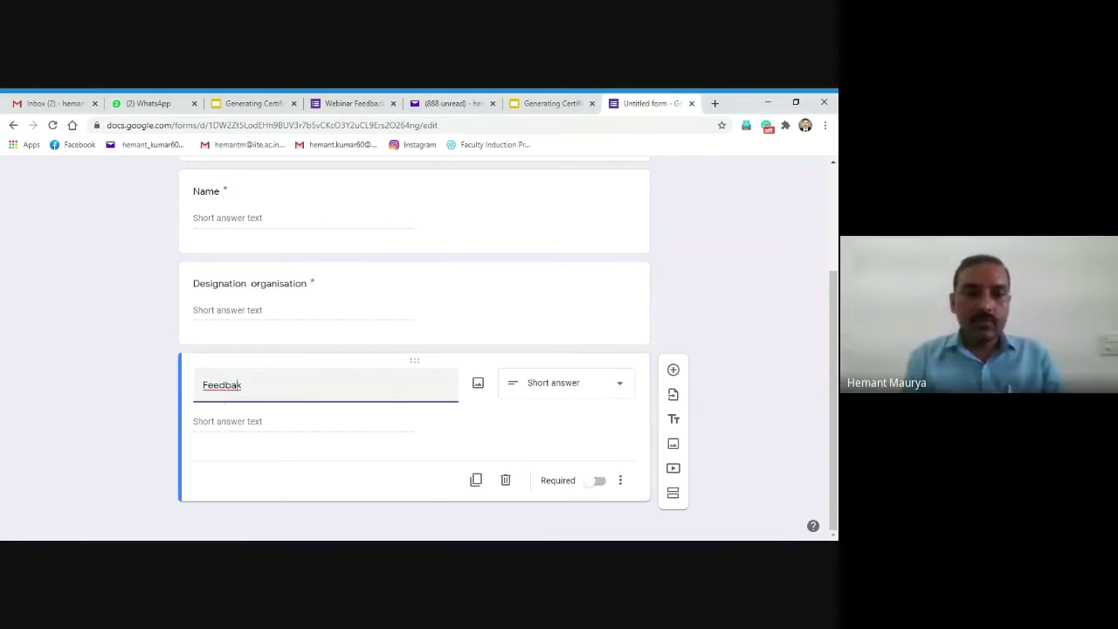
type("c")
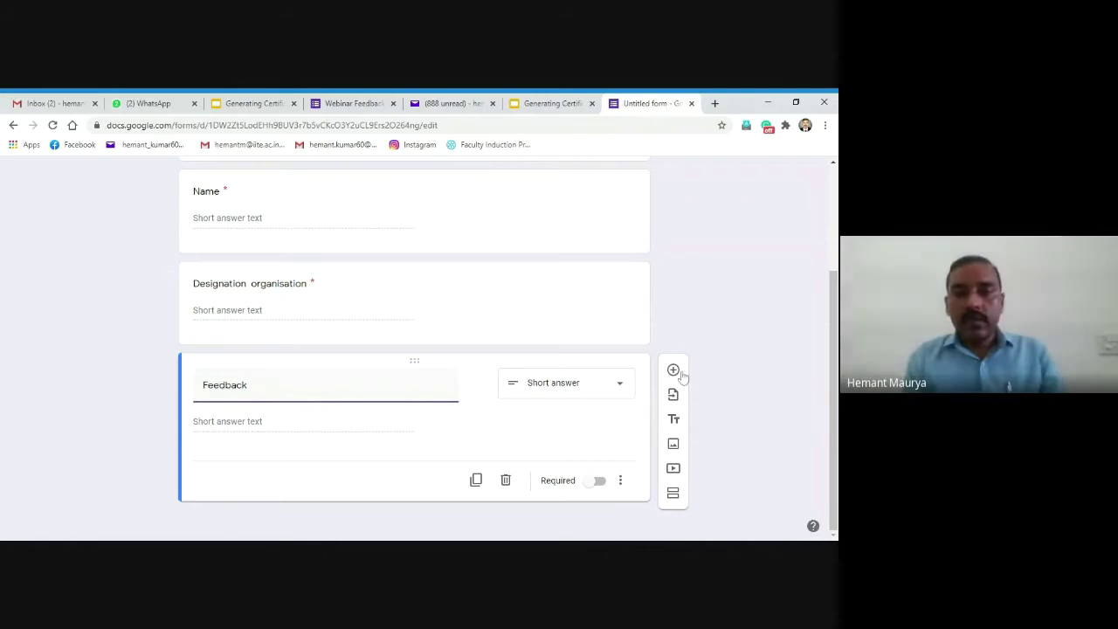
left_click(600, 481)
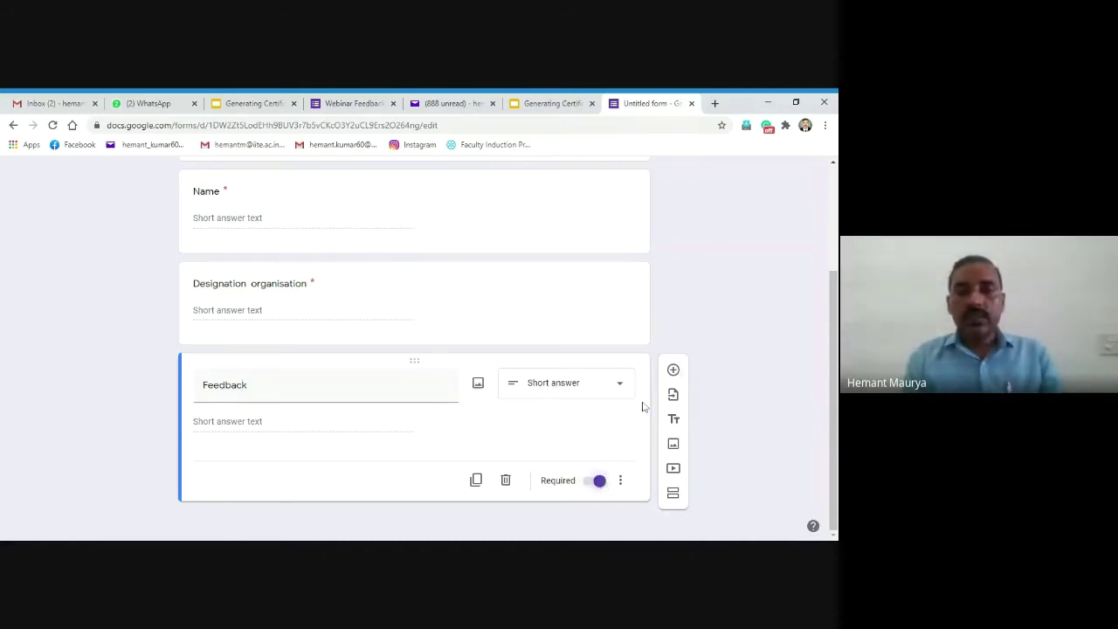
left_click(674, 370)
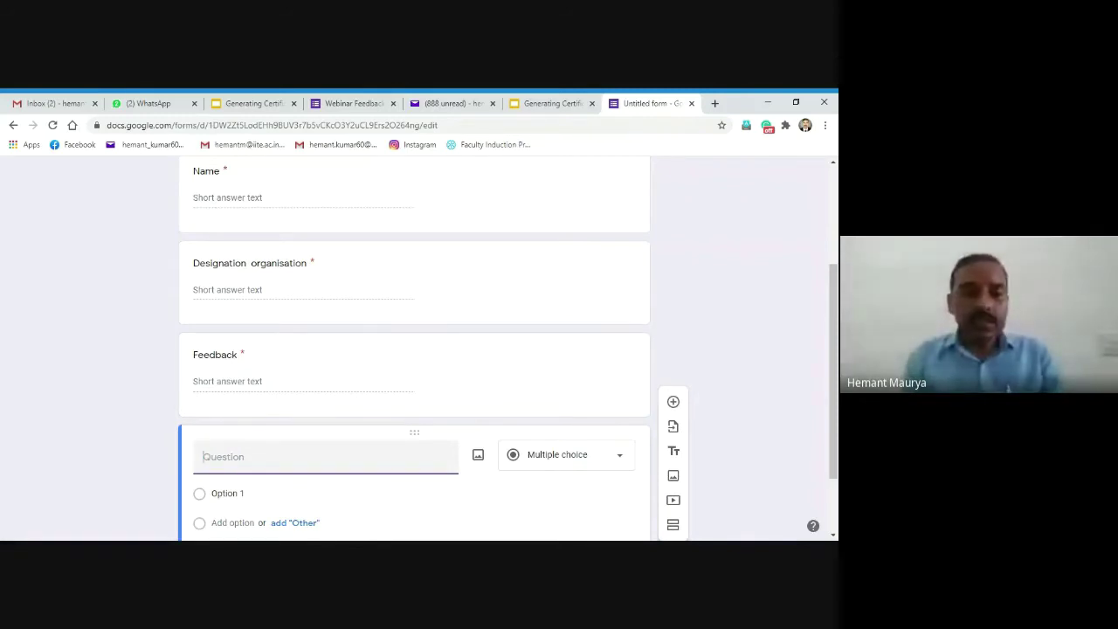
Step: Title the fourth short-answer question 'Suggestion', correcting the typos, and leave it optional
type("Suggest")
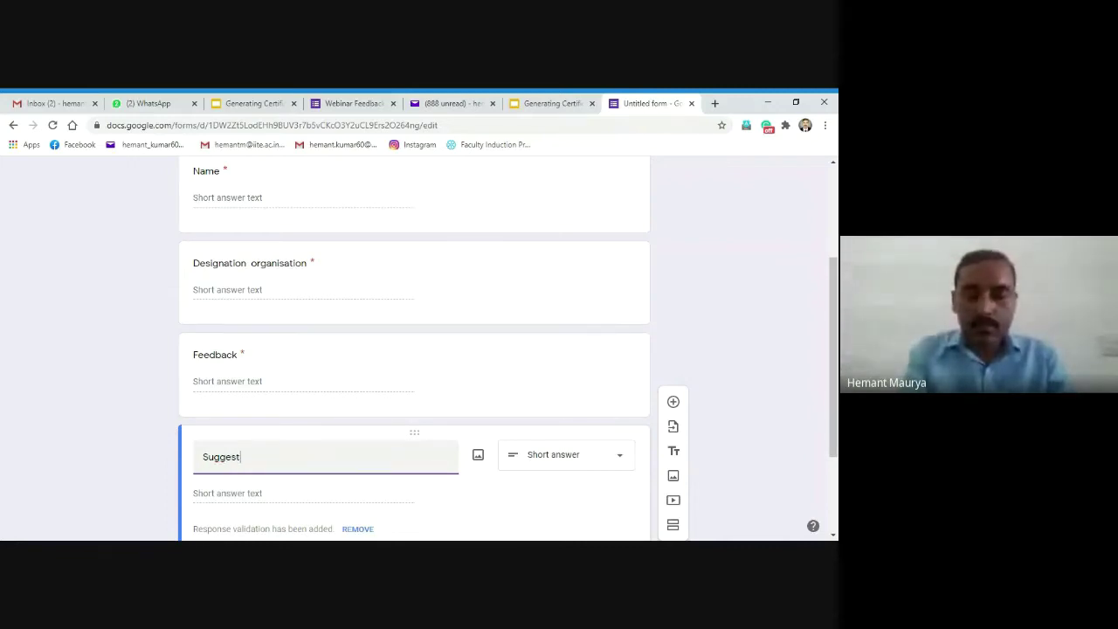
type("n")
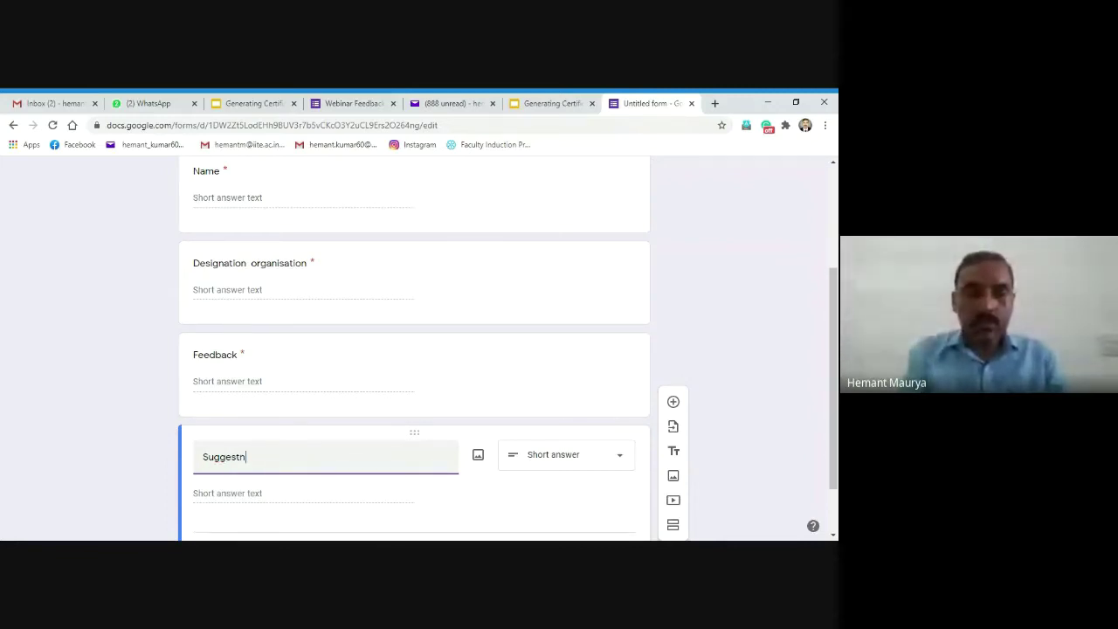
key("BackSpace")
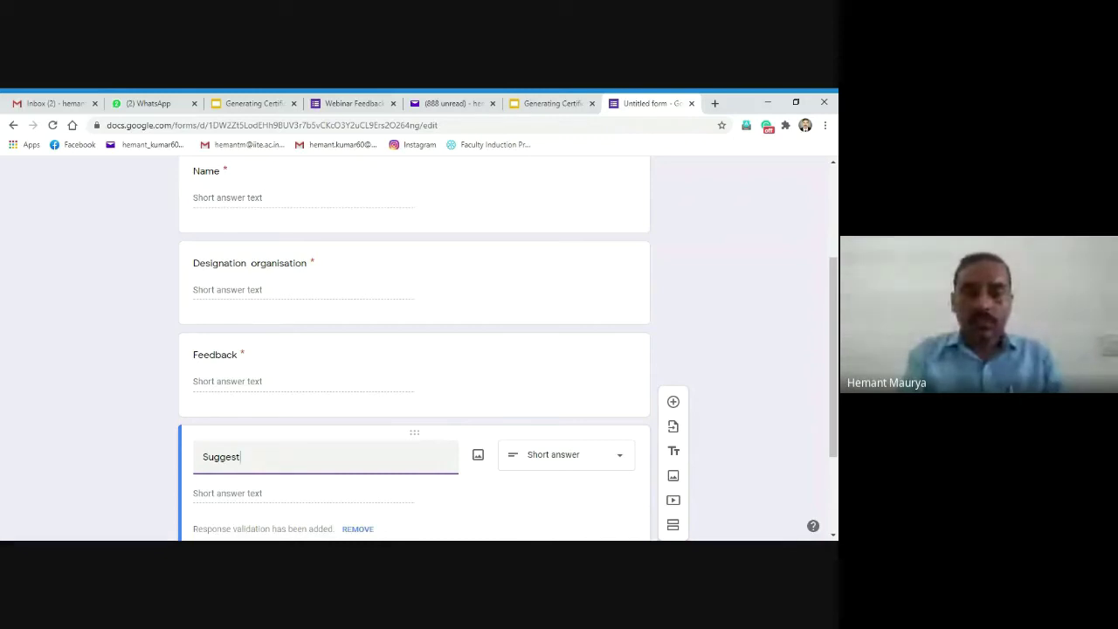
type("on")
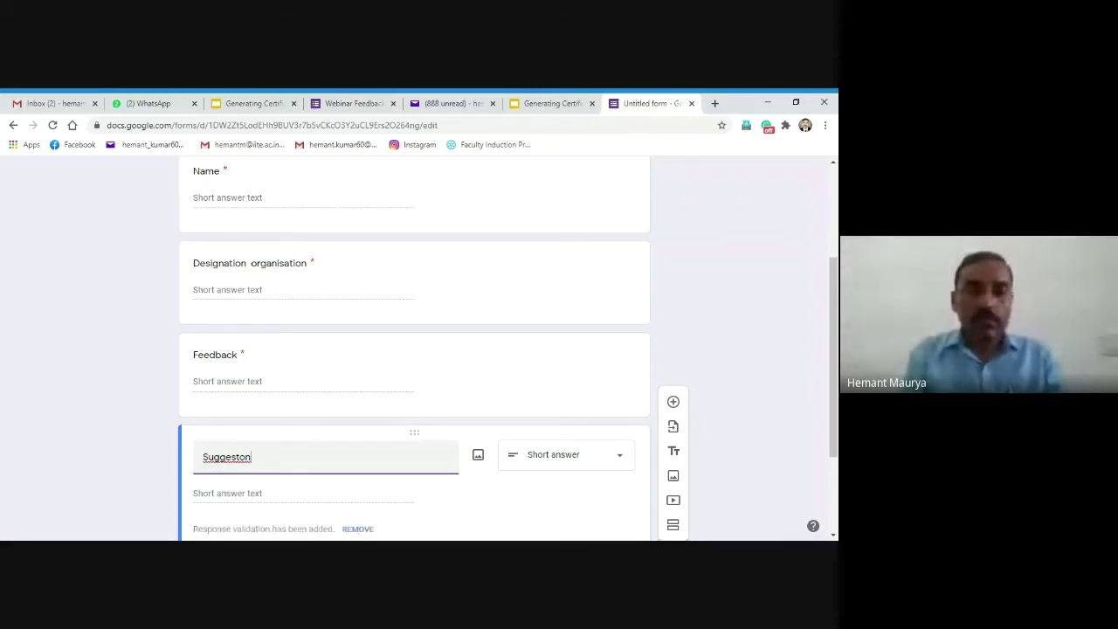
key("BackSpace")
key("BackSpace")
type("o")
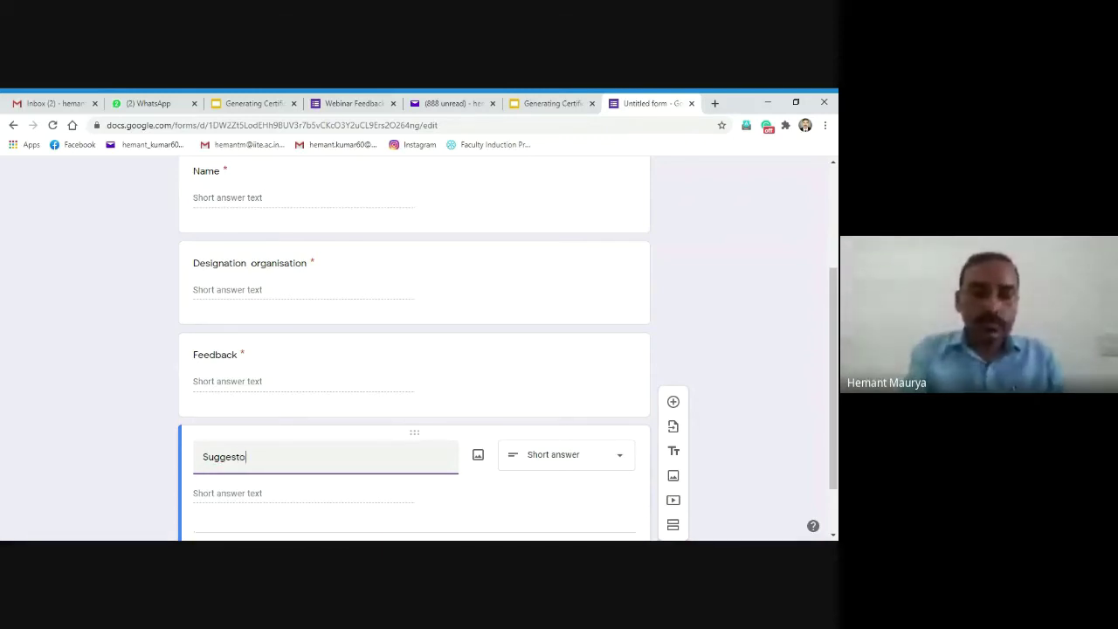
type("l")
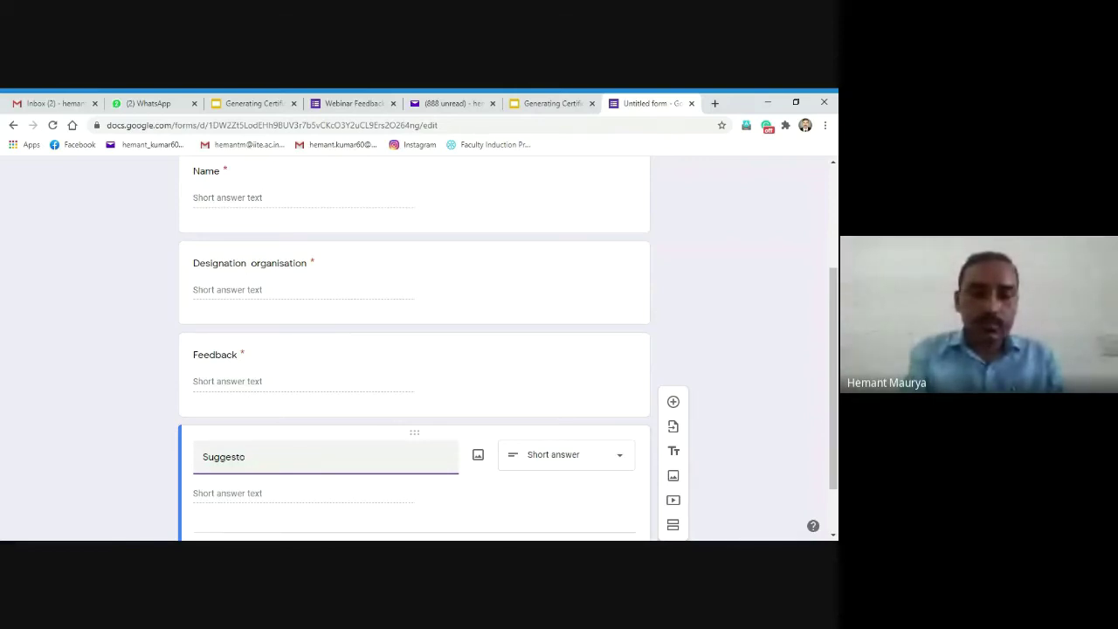
key("BackSpace")
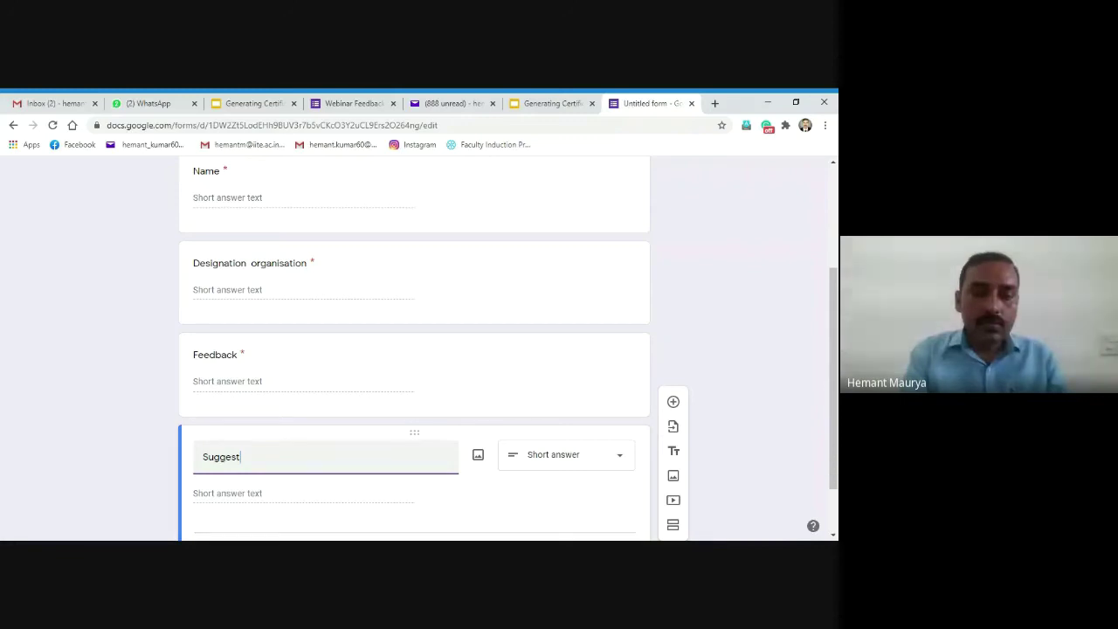
type("iom")
key("BackSpace")
type("n")
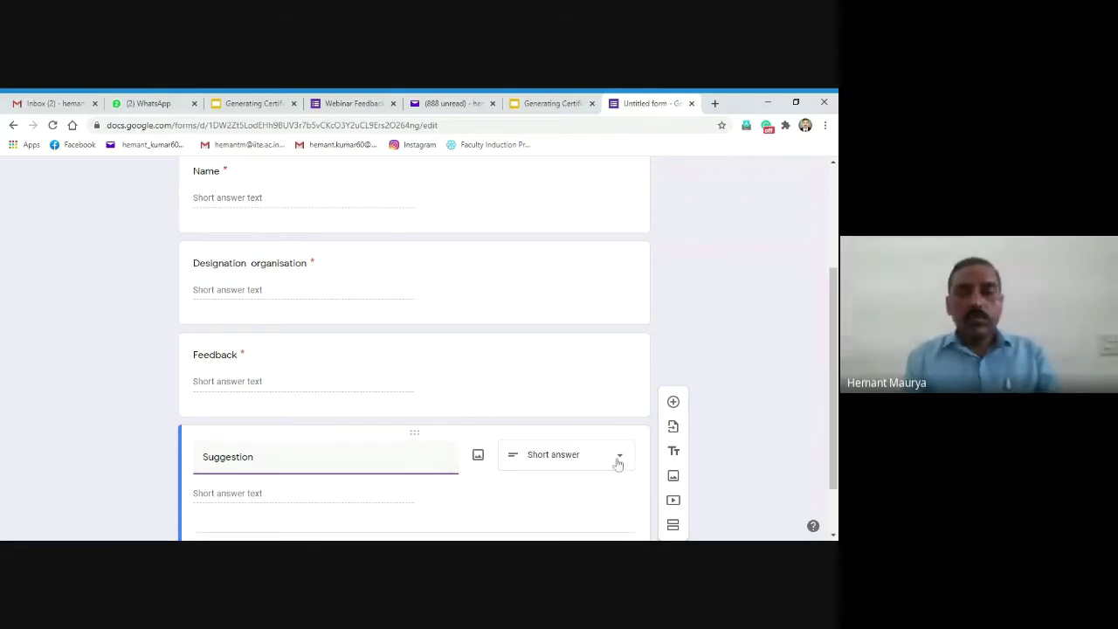
left_click(625, 497)
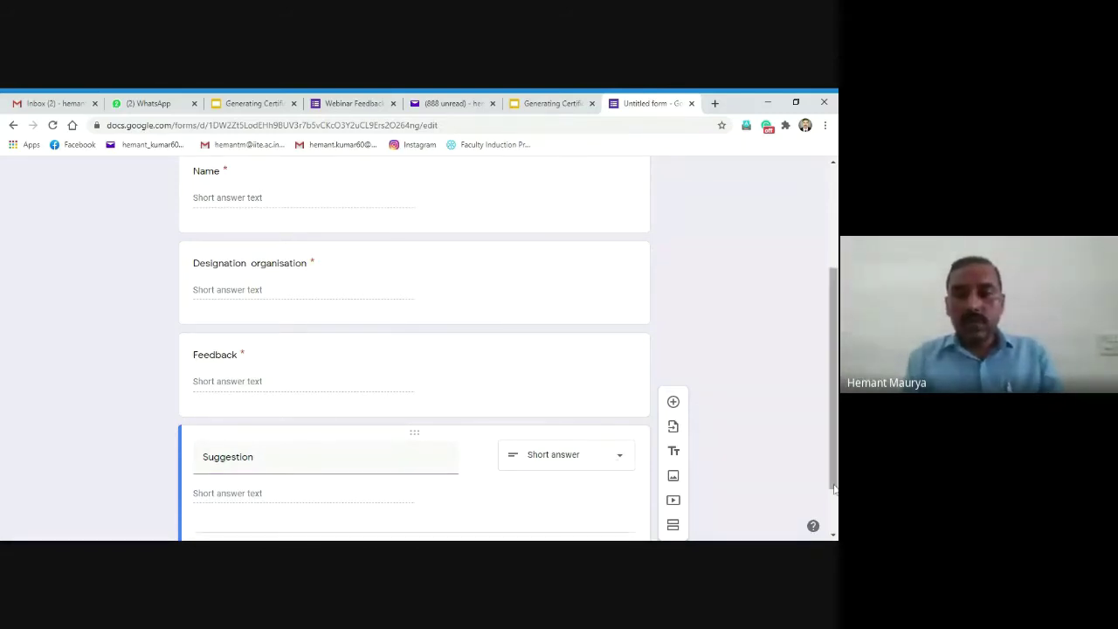
scroll(626, 498, "down", 1)
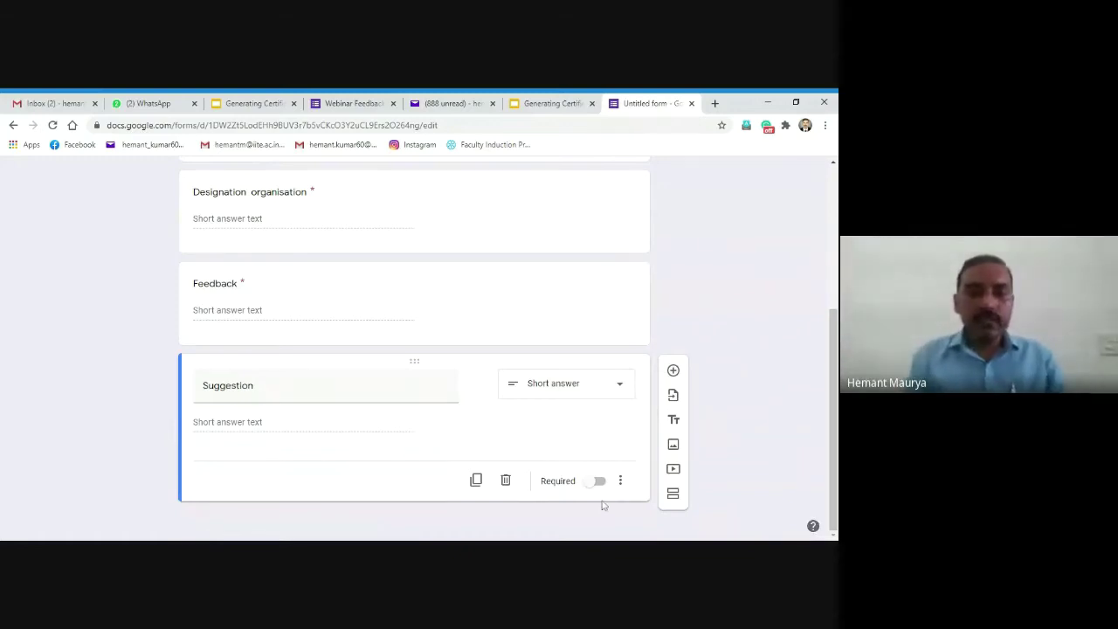
left_click_drag(833, 325, 832, 196)
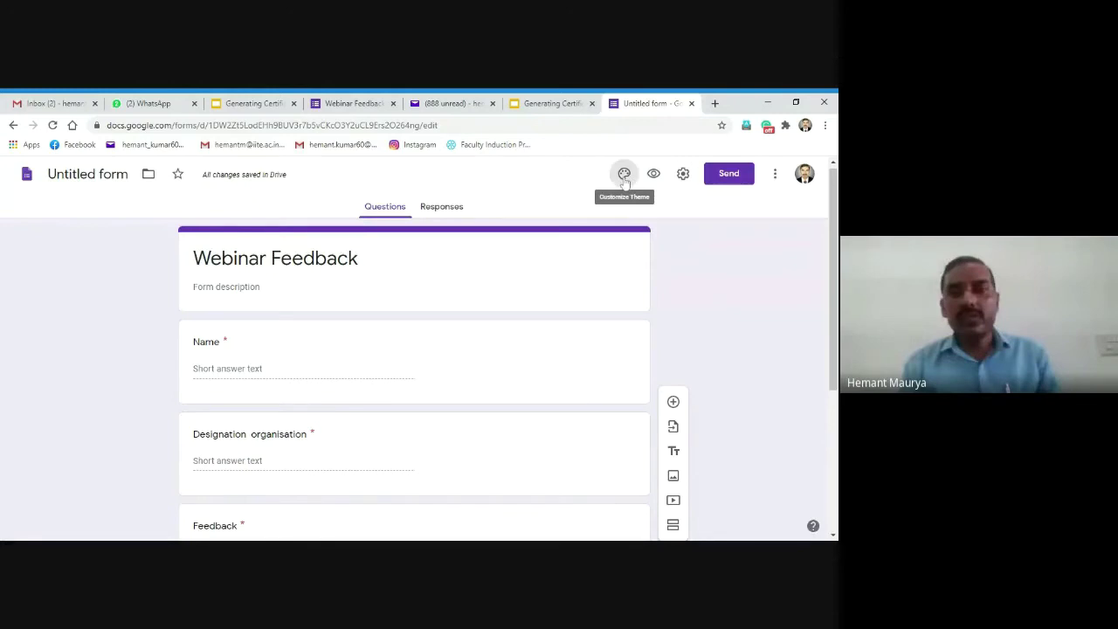
Step: Set the form's header image to the purple bubbles picture from the theme options
left_click(625, 175)
left_click(718, 305)
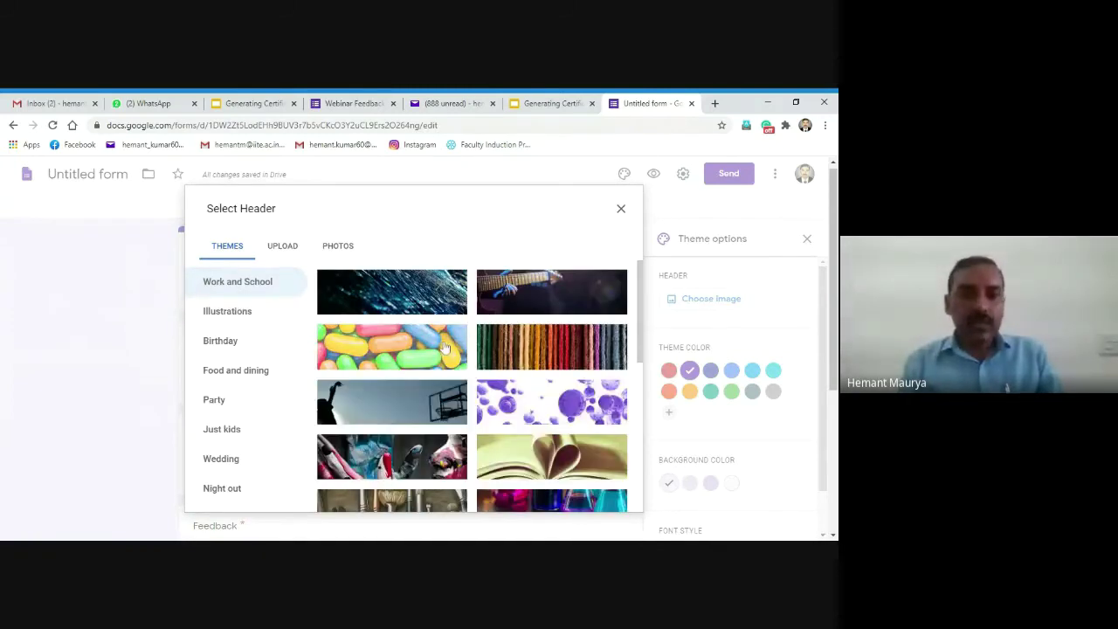
left_click(532, 402)
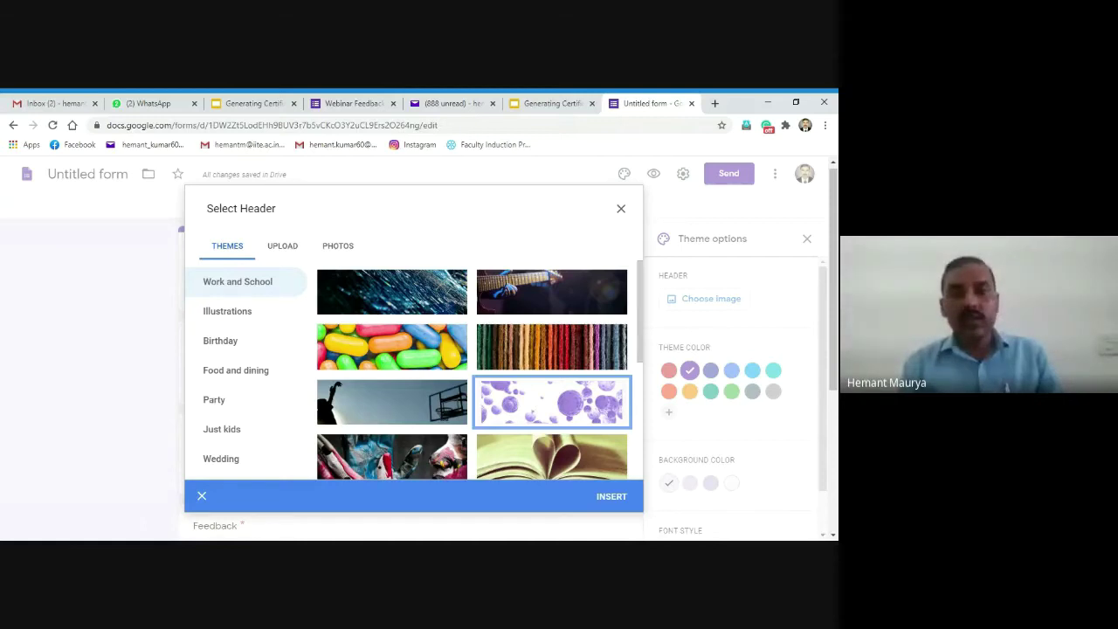
left_click(611, 498)
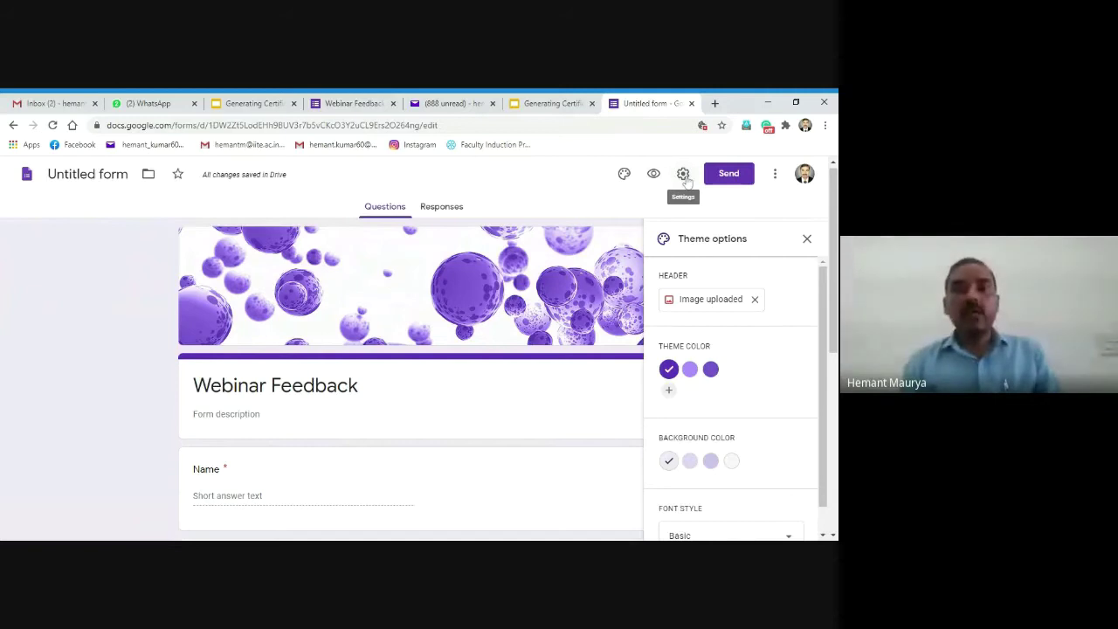
Step: Collect email addresses and make it a quiz released after manual review, hiding missed questions
left_click(684, 177)
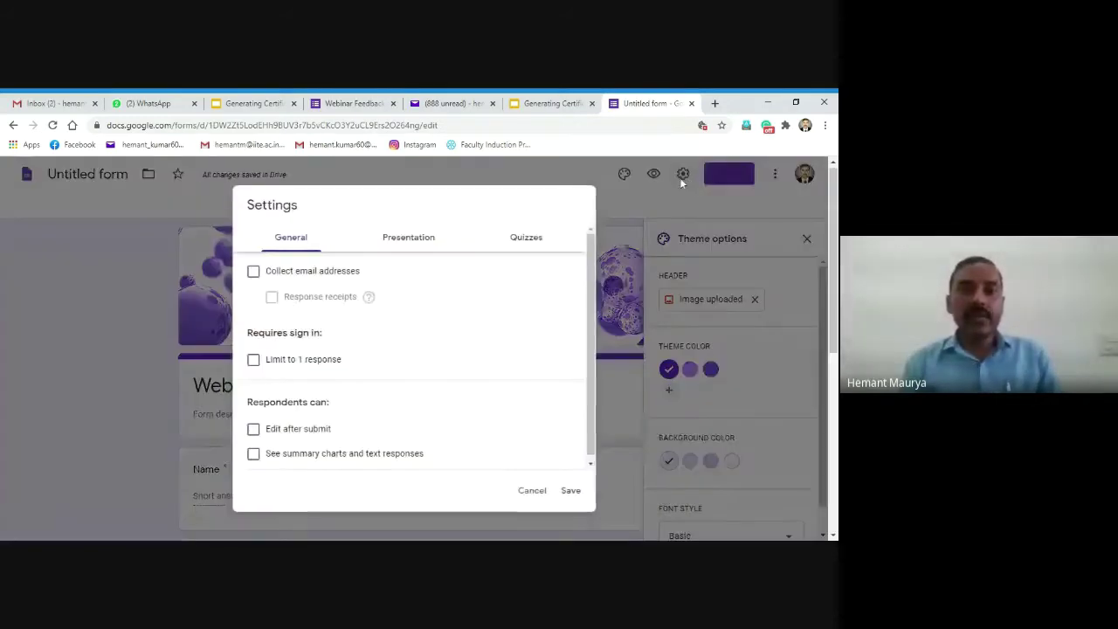
left_click(254, 271)
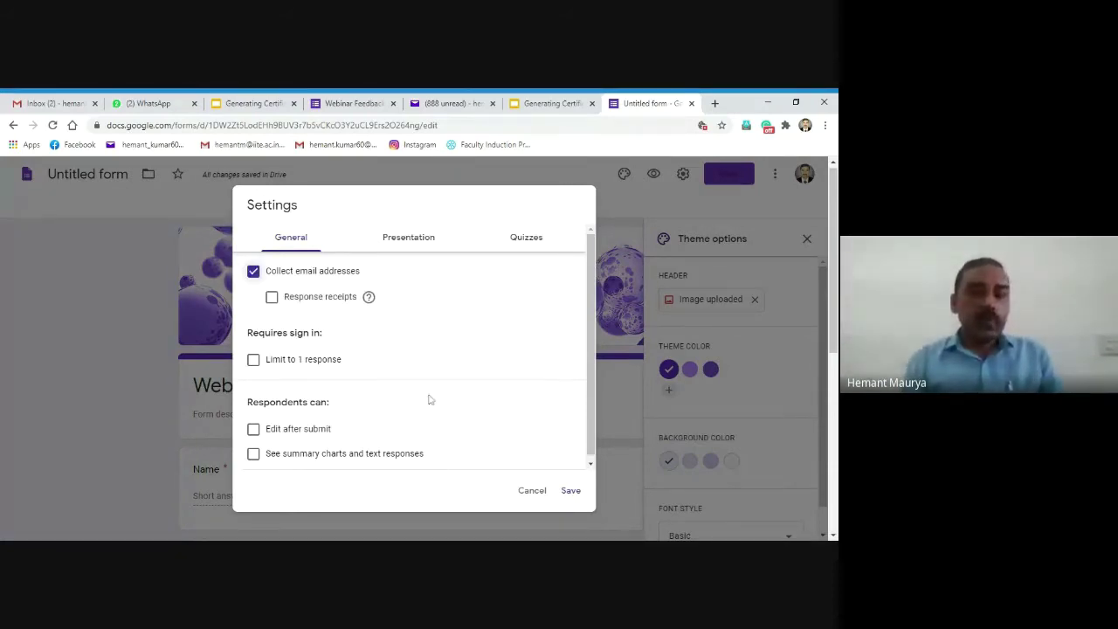
left_click(523, 247)
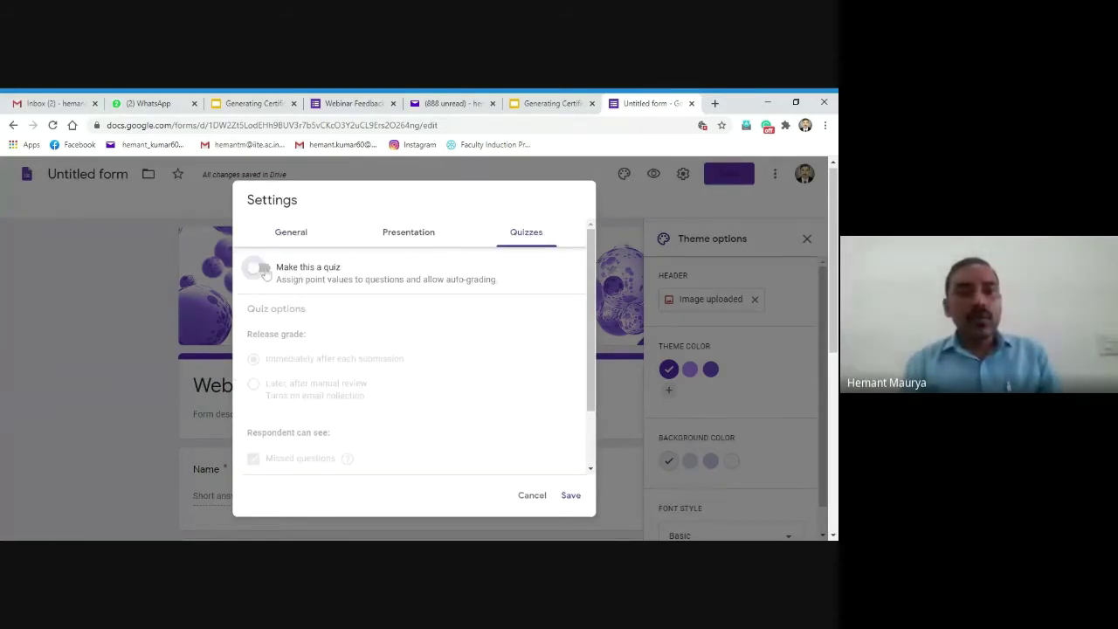
left_click(263, 270)
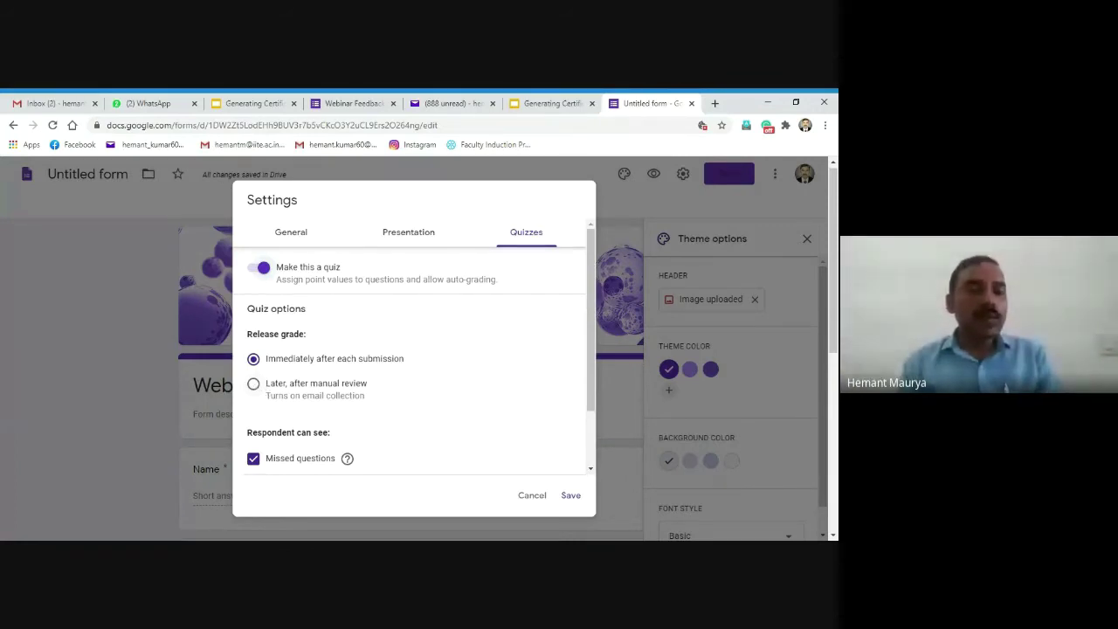
left_click(253, 385)
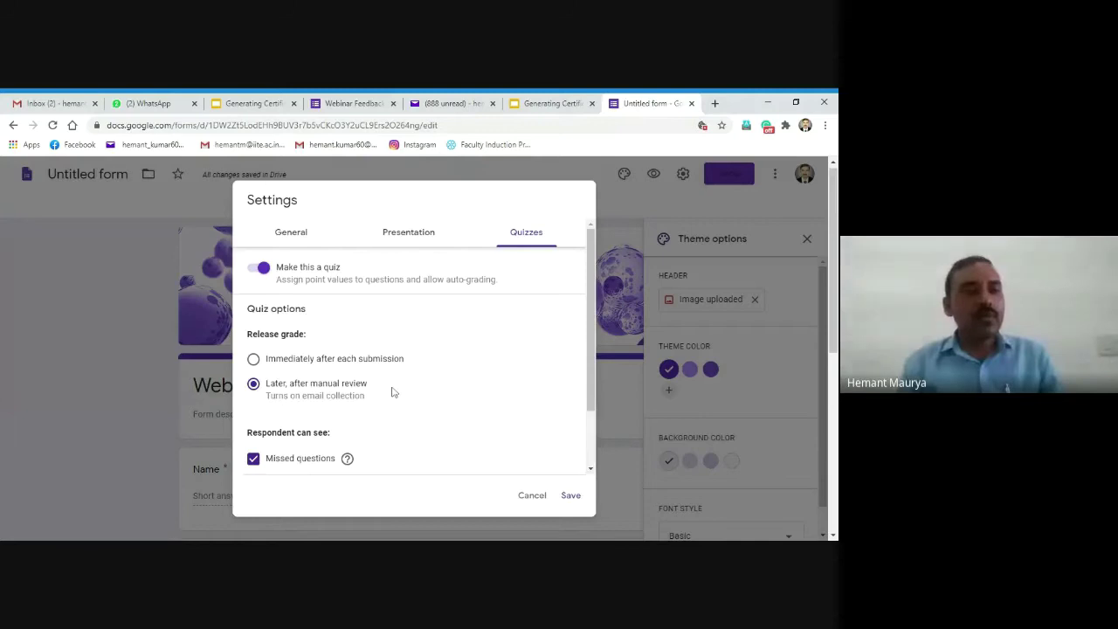
left_click(253, 461)
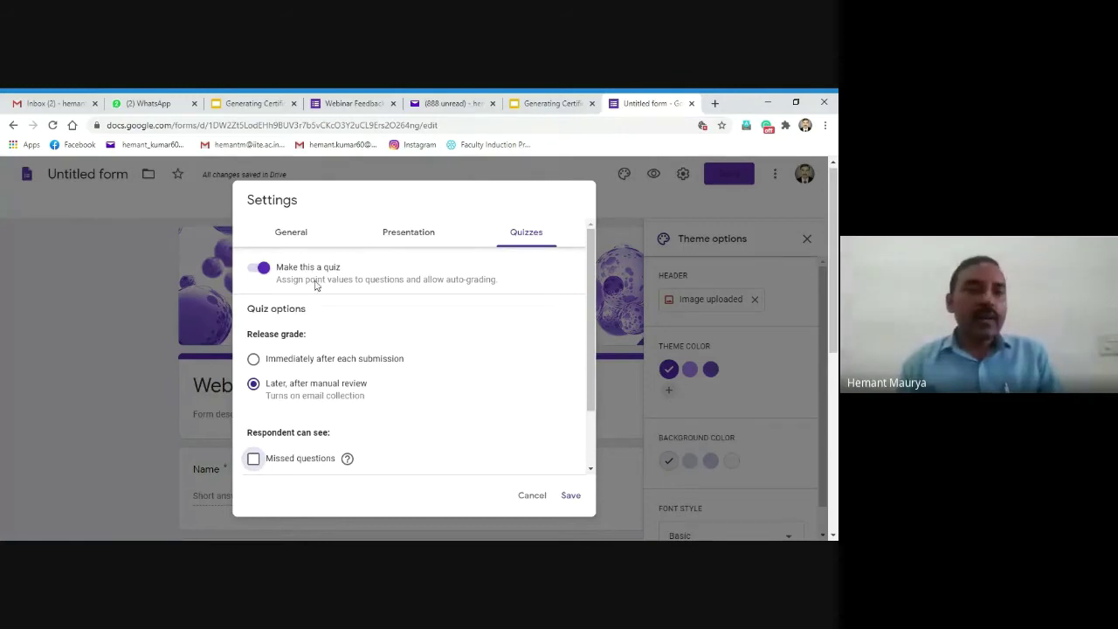
left_click(571, 495)
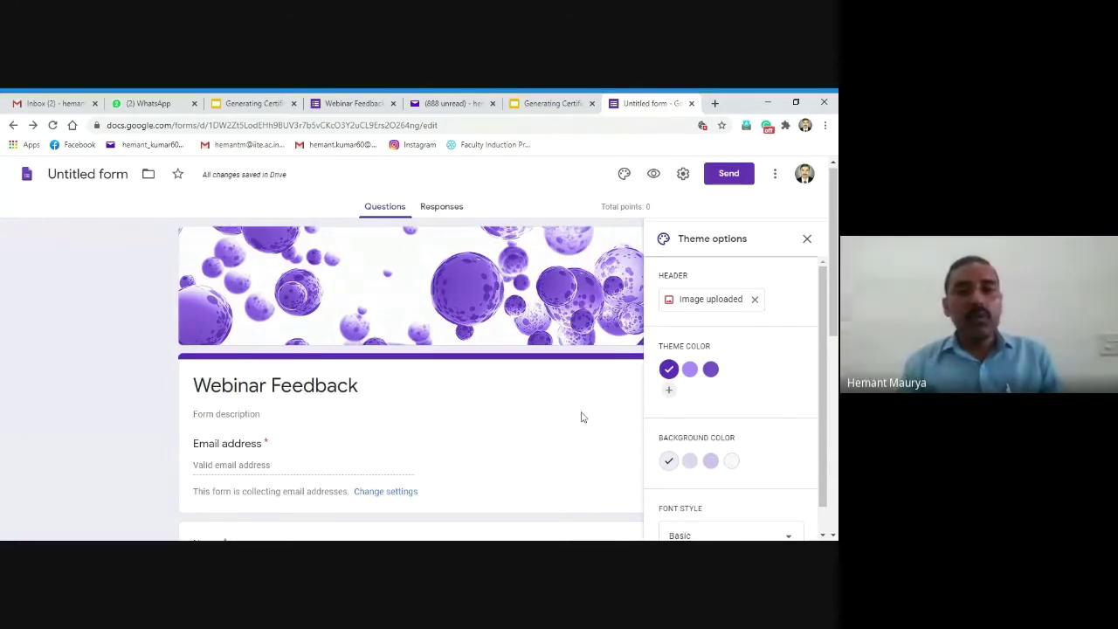
Step: Close the theme panel and open the Forms add-ons marketplace from the More menu
left_click(807, 240)
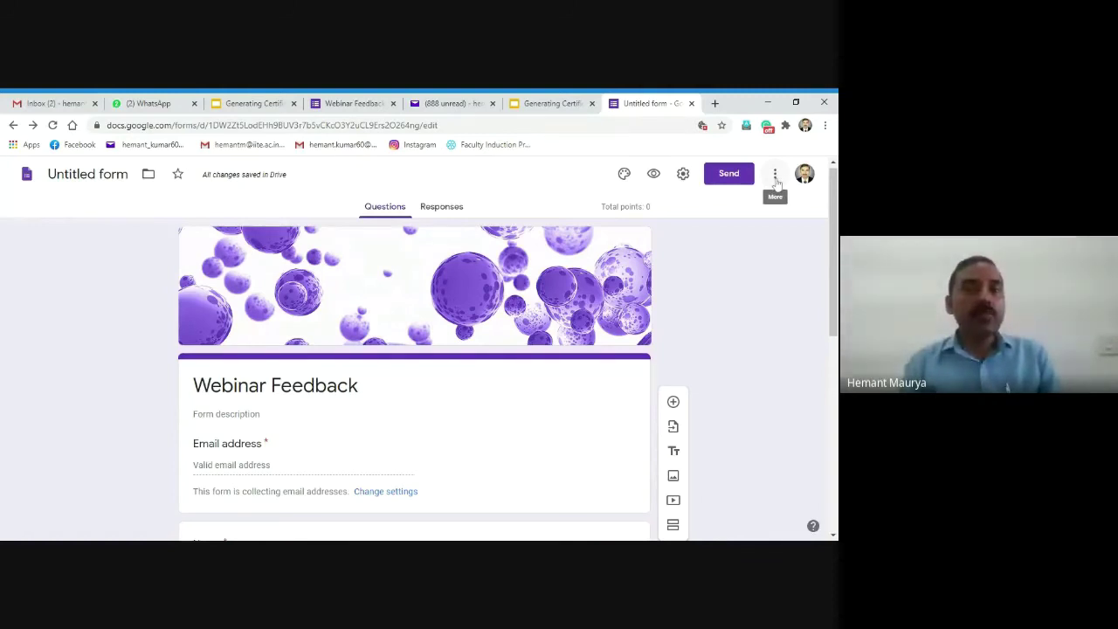
left_click(775, 177)
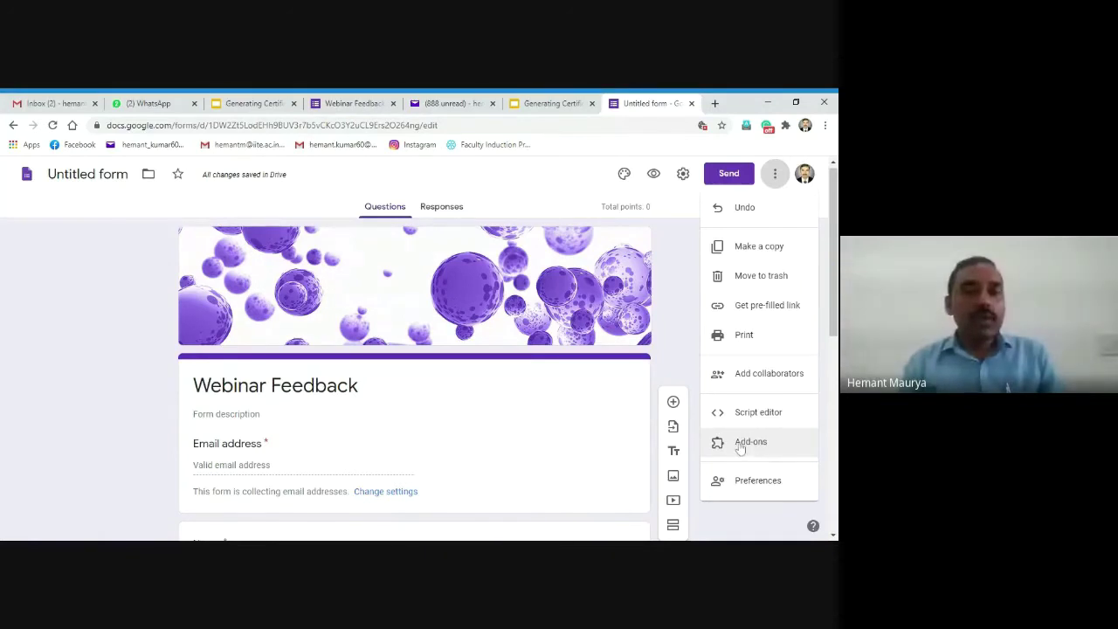
left_click(740, 445)
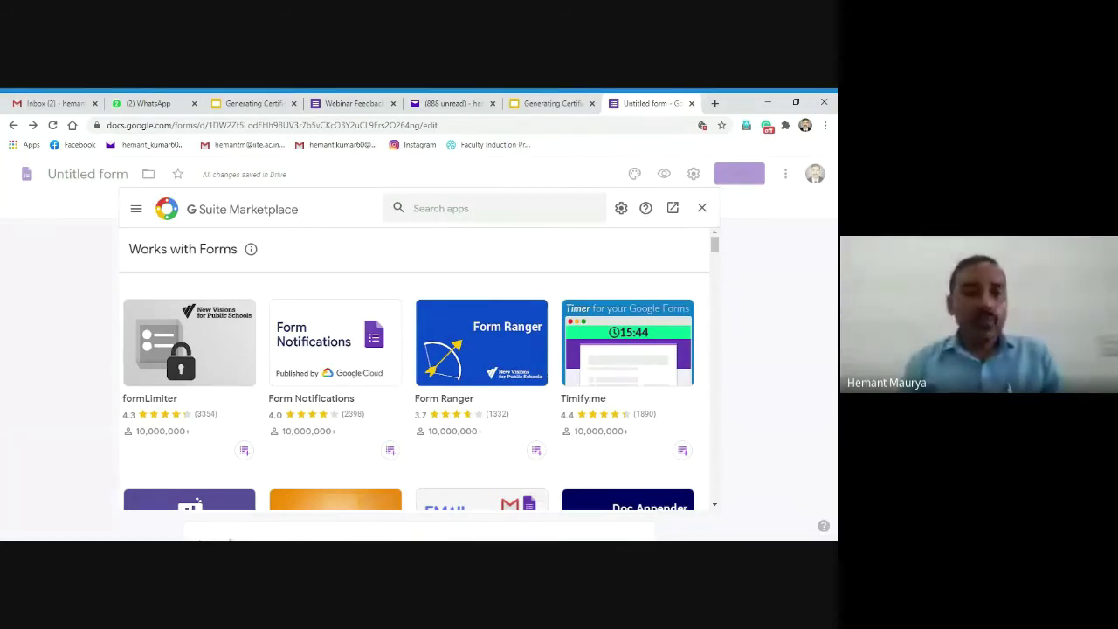
Step: Search the marketplace for 'cert' and open the Certify'em add-on listing
left_click(415, 208)
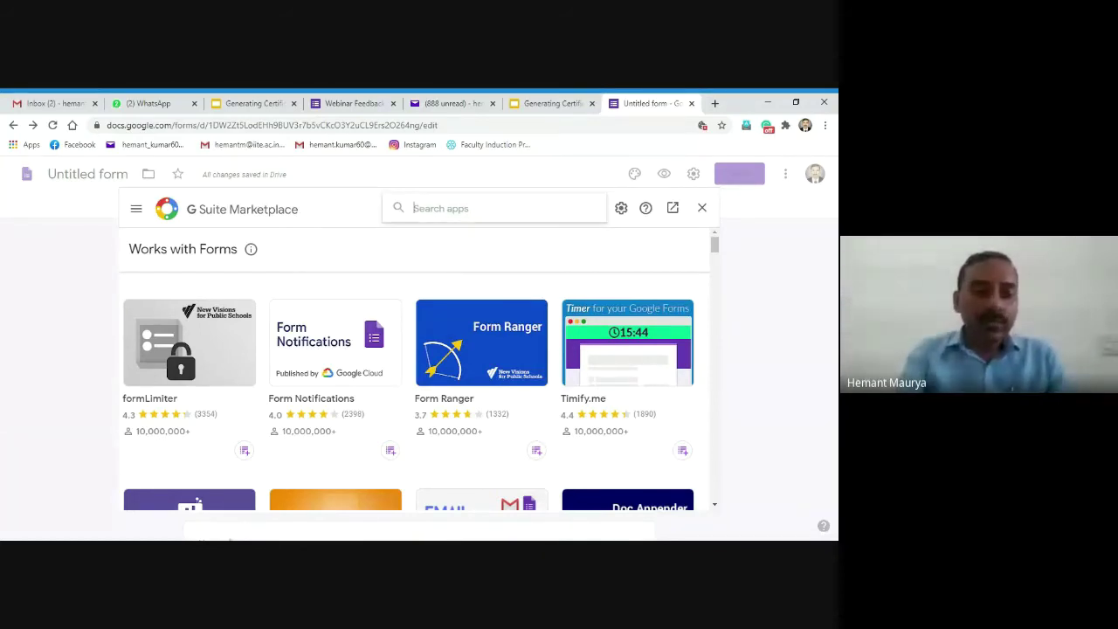
type("cert")
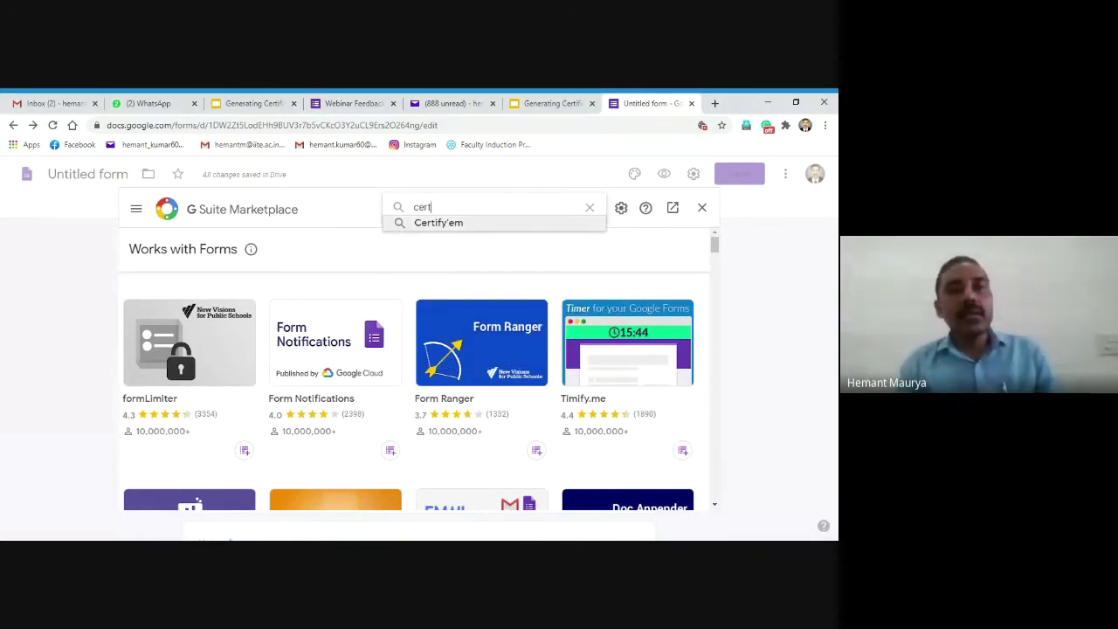
left_click(464, 224)
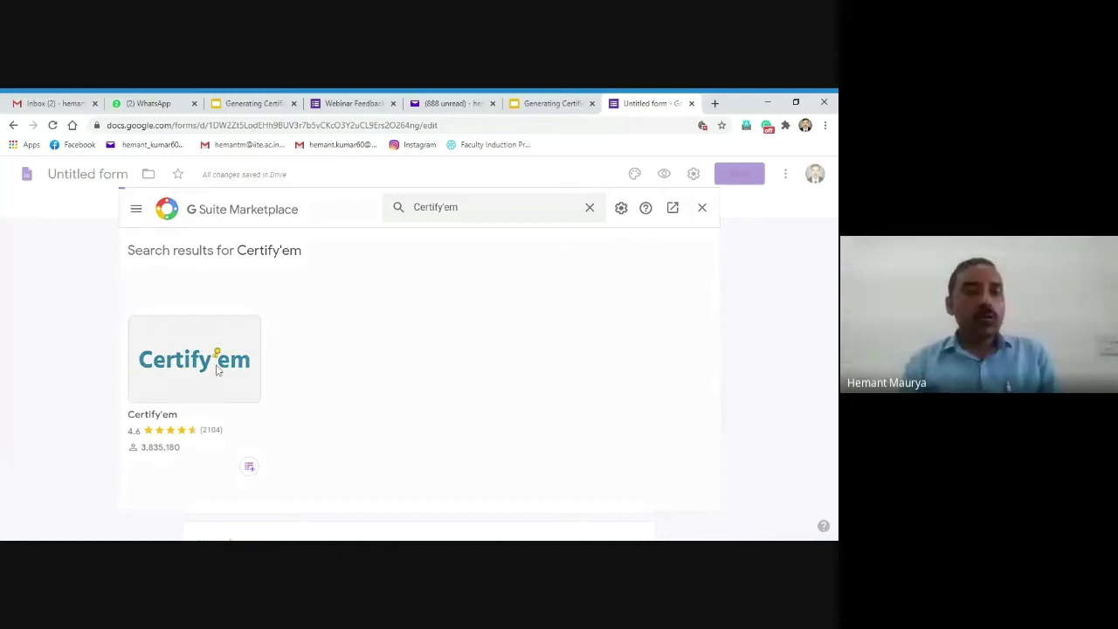
left_click(217, 372)
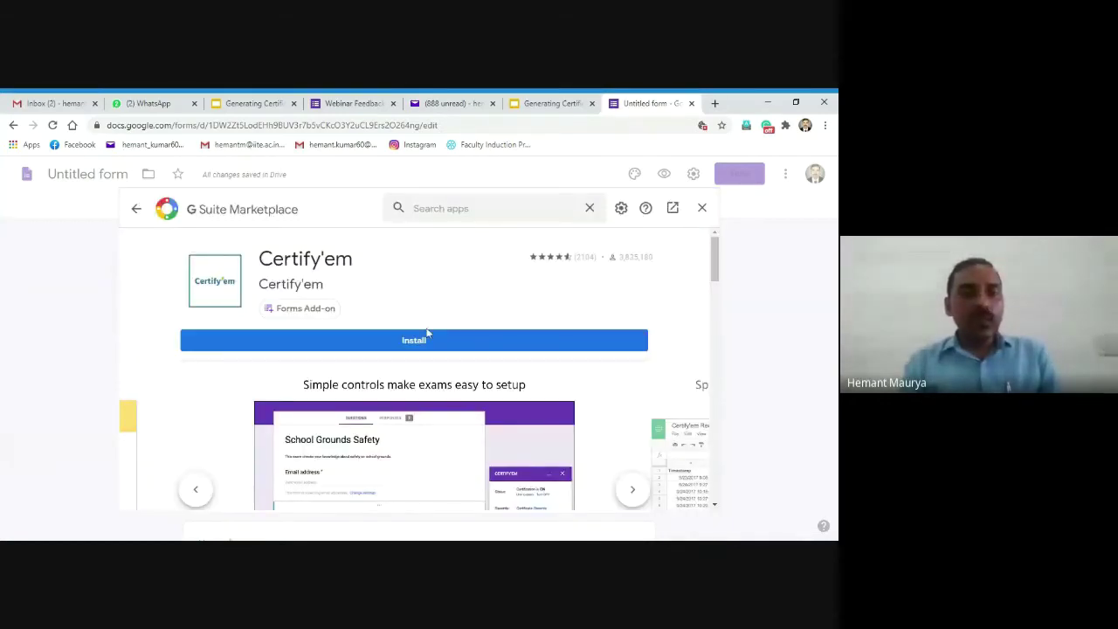
Step: Install Certify'em, granting its permissions, and review the listing's certificate preview
left_click(411, 345)
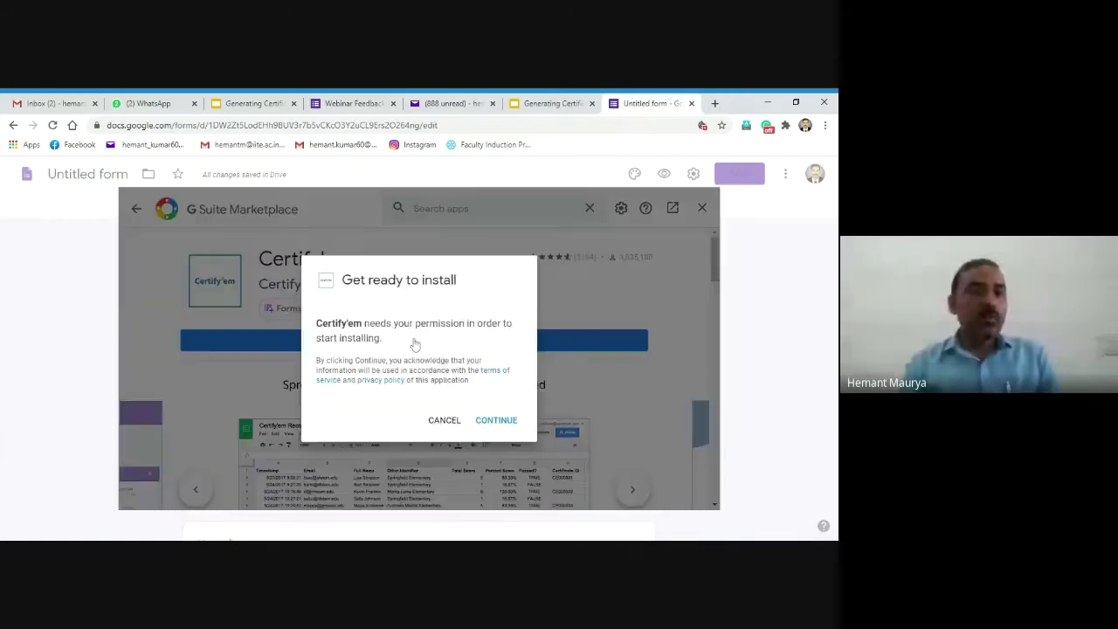
left_click(497, 423)
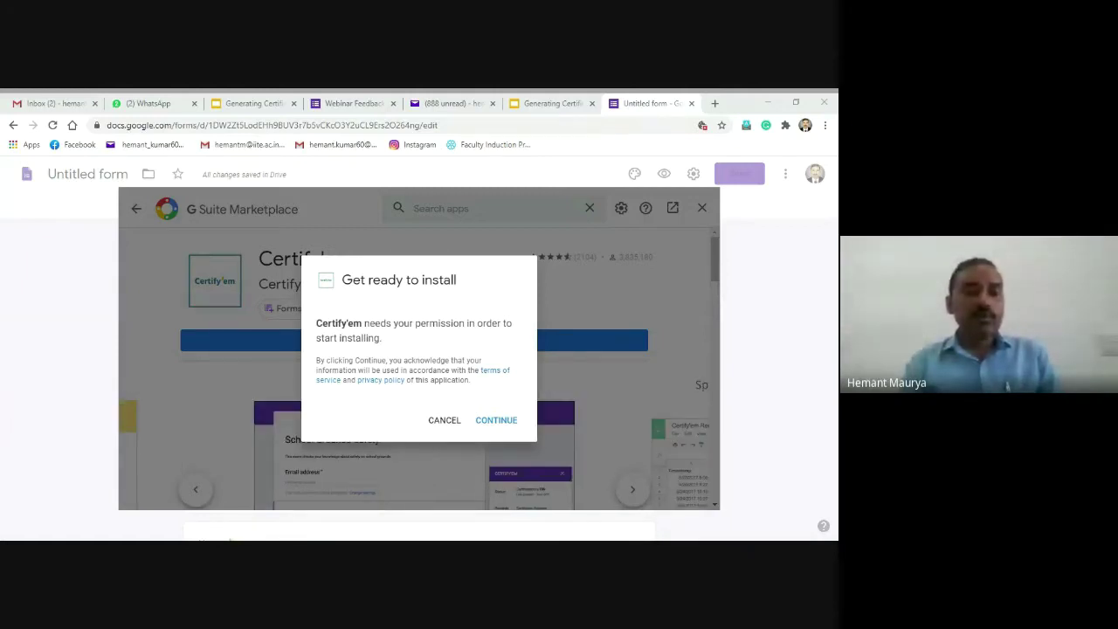
key("Return")
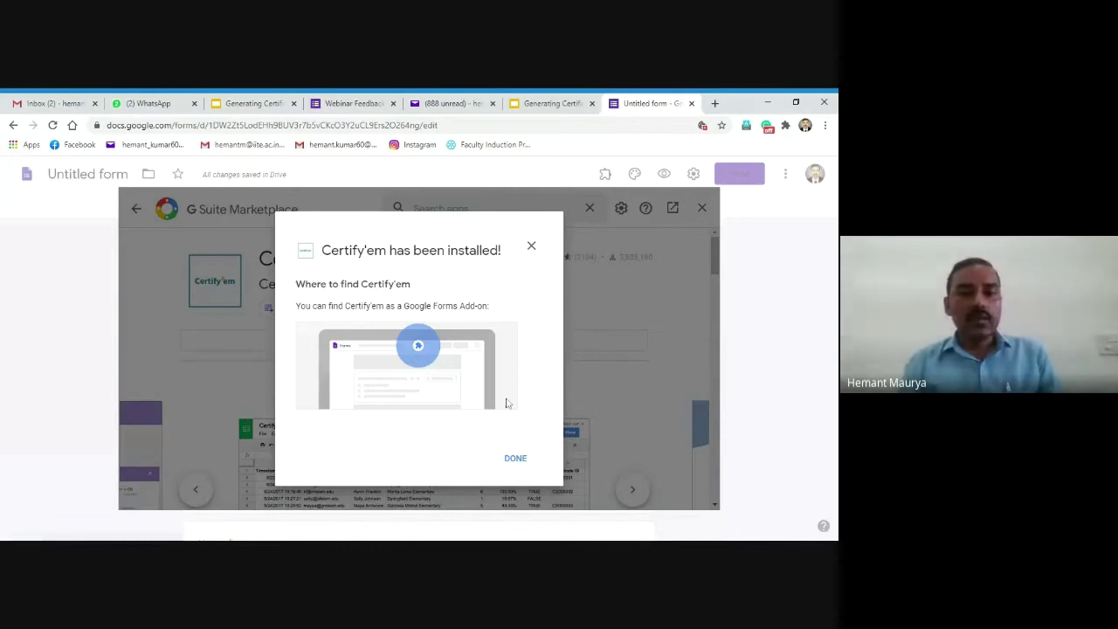
left_click(515, 459)
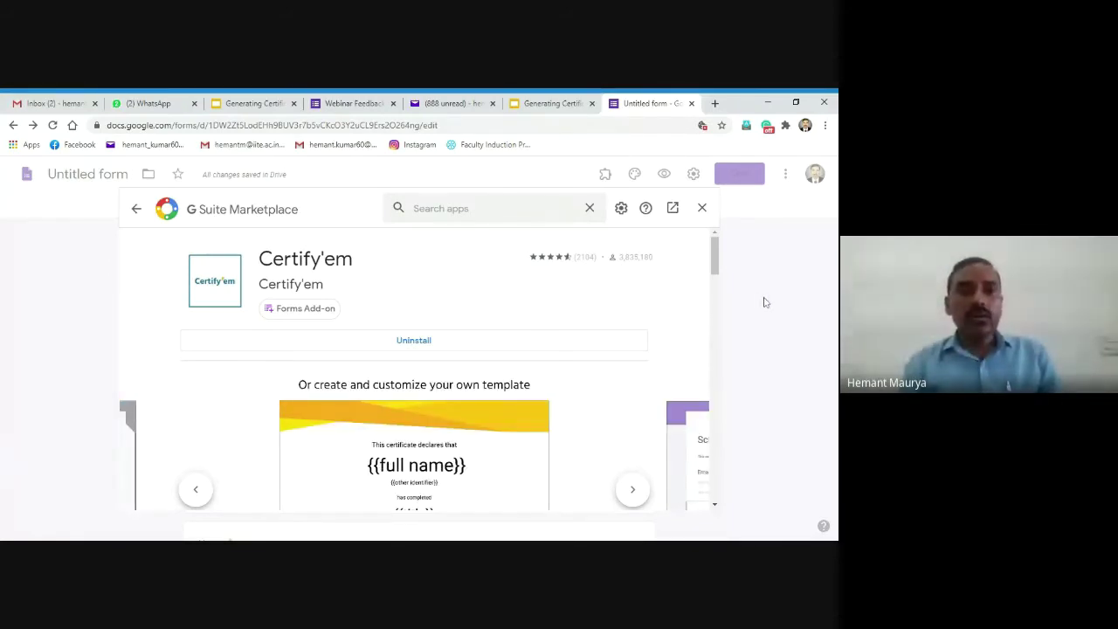
left_click(563, 107)
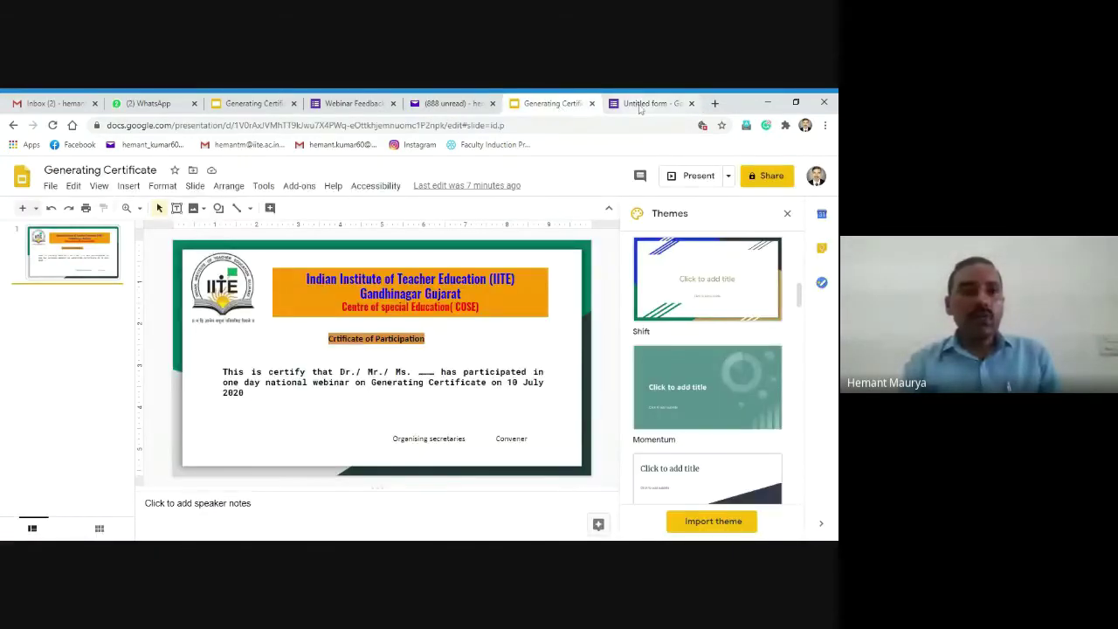
left_click(626, 104)
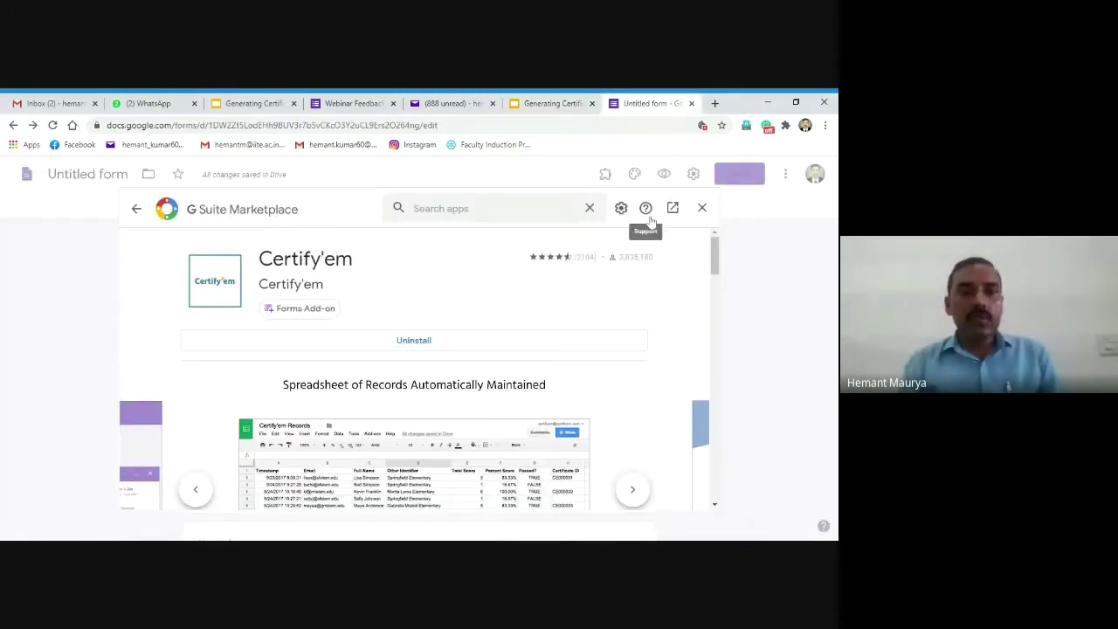
Step: Close the Marketplace and open the Certify'em menu from the form's Add-ons icon
left_click(702, 210)
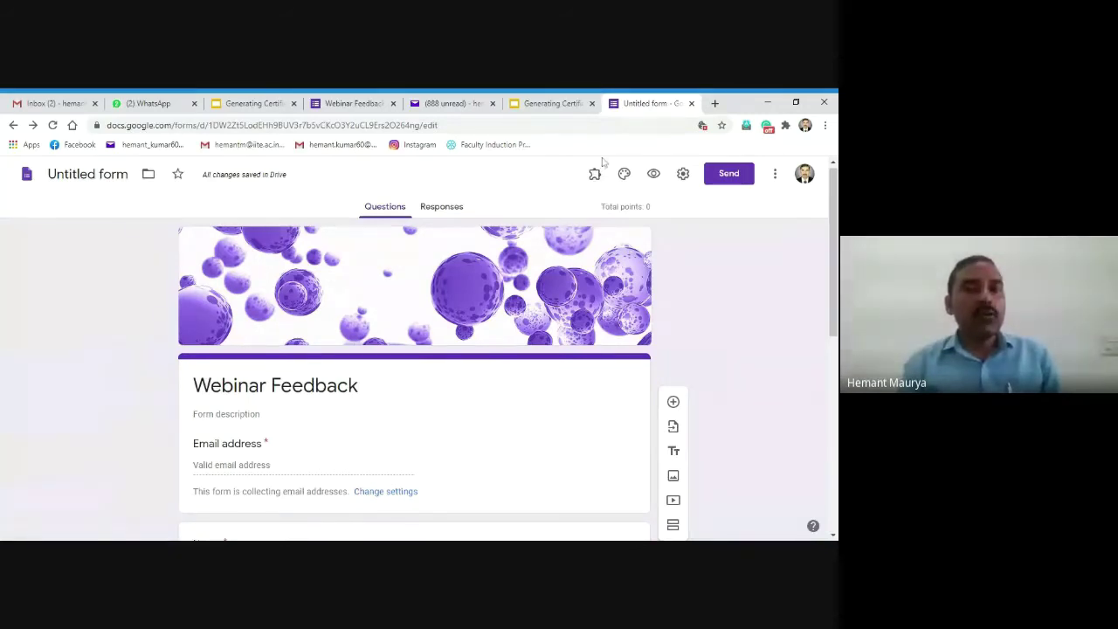
left_click(595, 174)
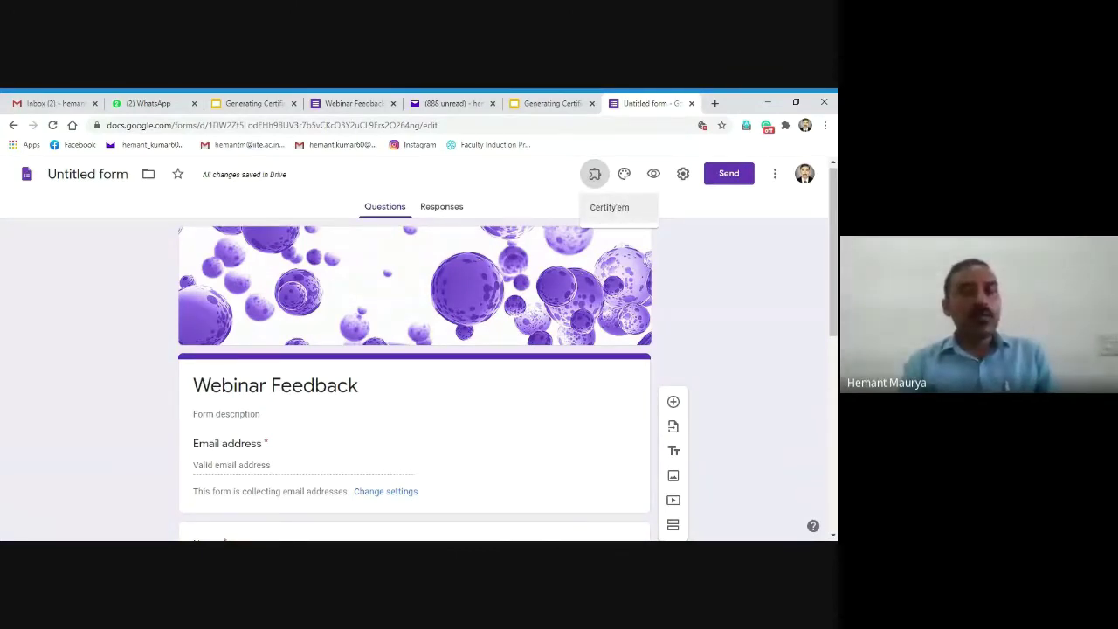
left_click(622, 214)
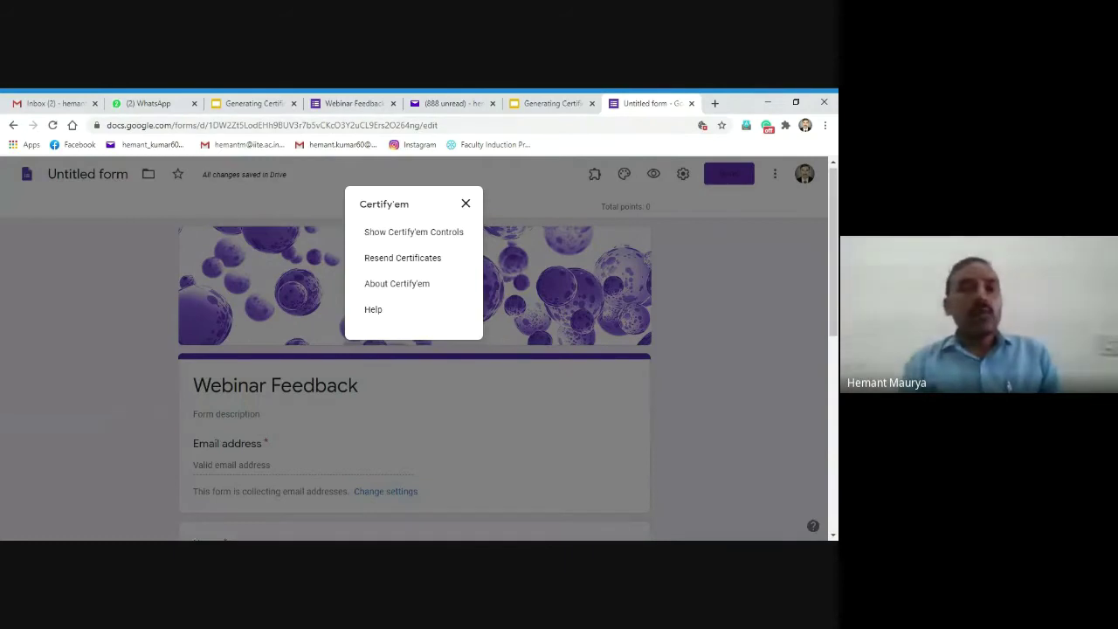
Step: Show the Certify'em controls and lower the Passing score from 80% to 0%
left_click(446, 236)
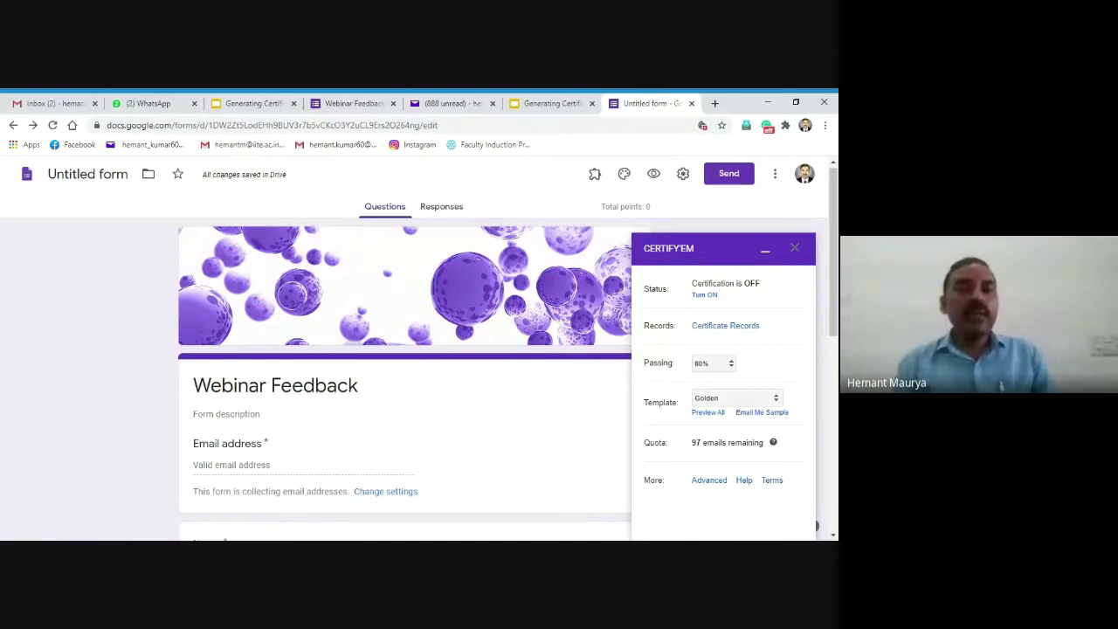
left_click(704, 295)
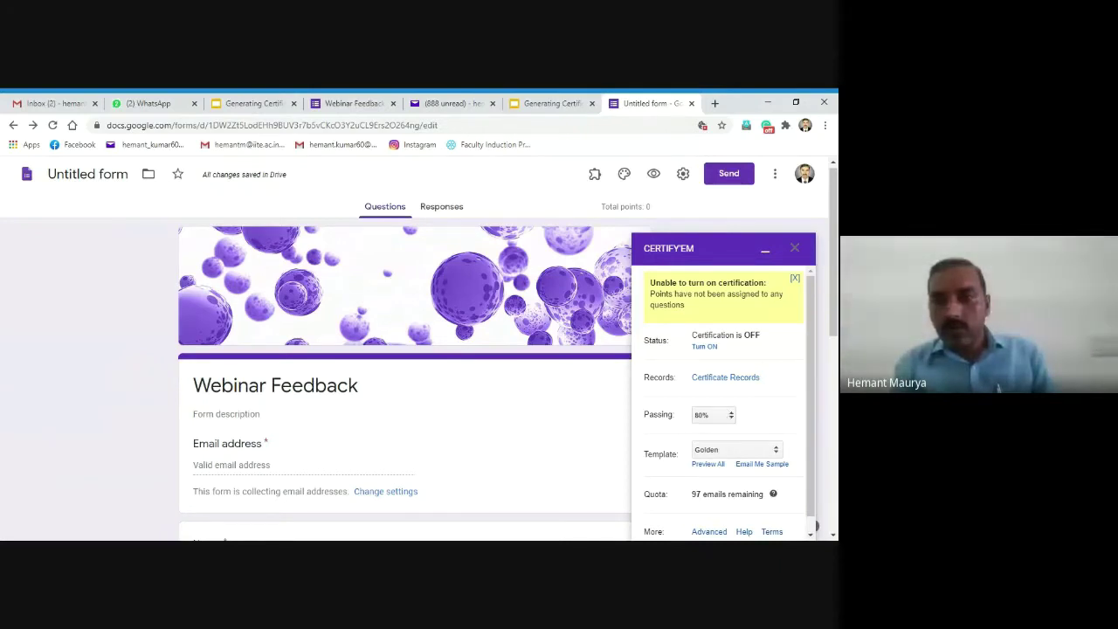
left_click(733, 417)
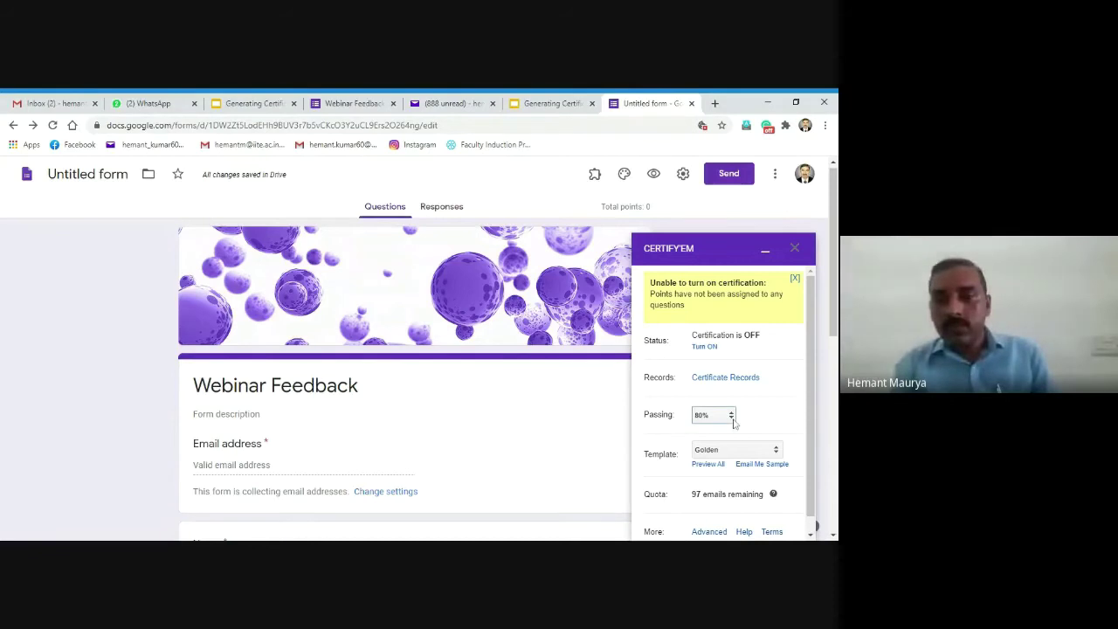
key("0")
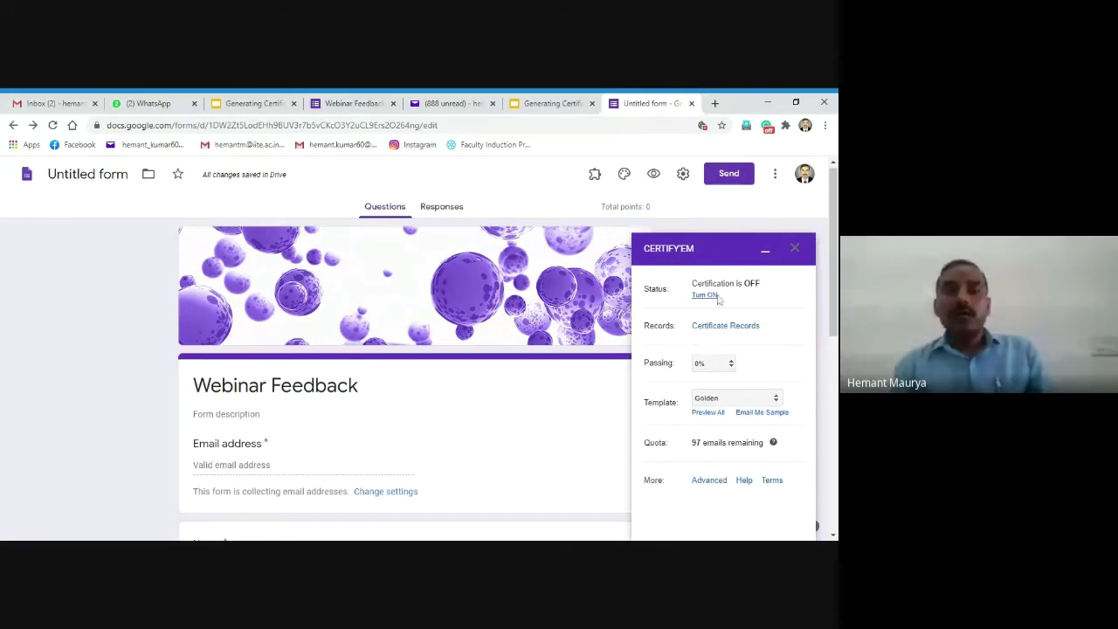
Step: Turn Certify'em certification on and open the Certificate Records sheet in a new tab
left_click(706, 296)
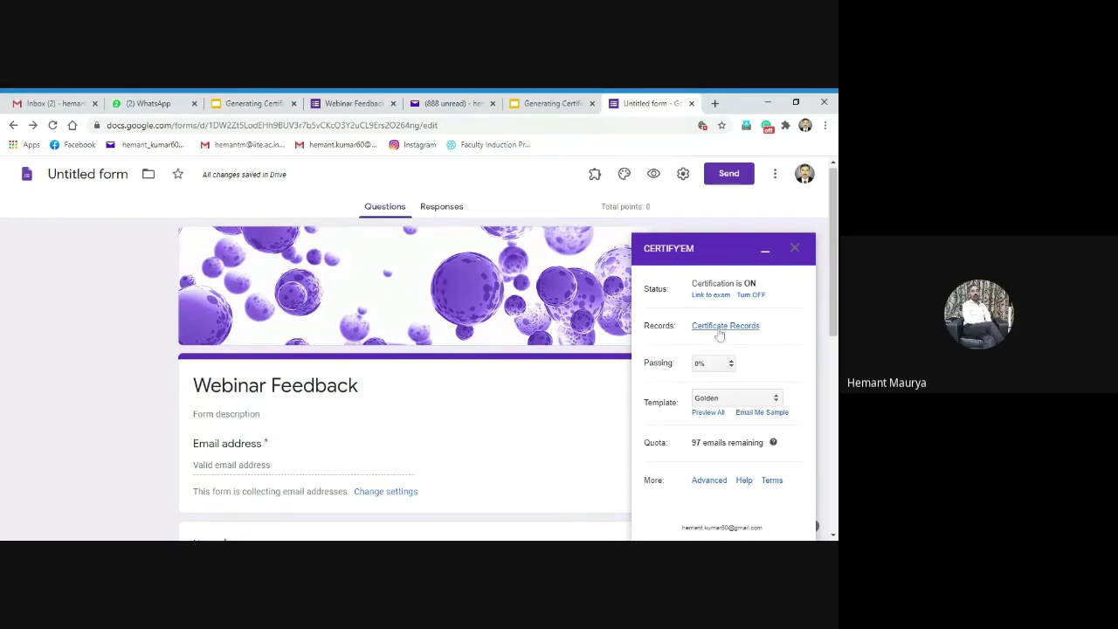
left_click(725, 326)
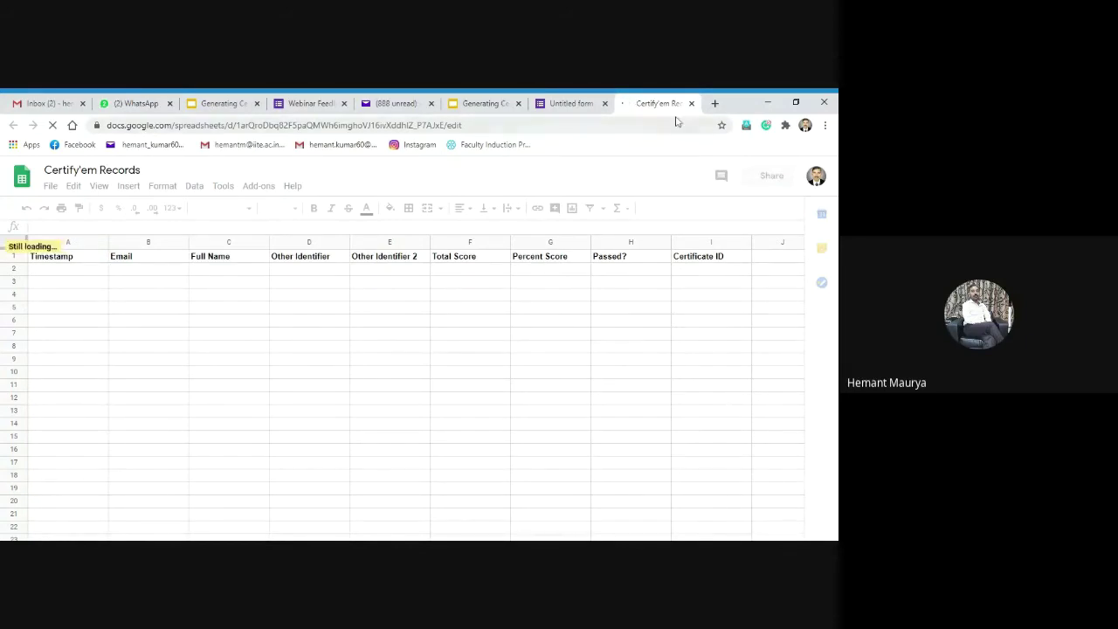
Step: Go back to the Webinar Feedback form editor tab, leaving the empty records sheet
left_click(573, 104)
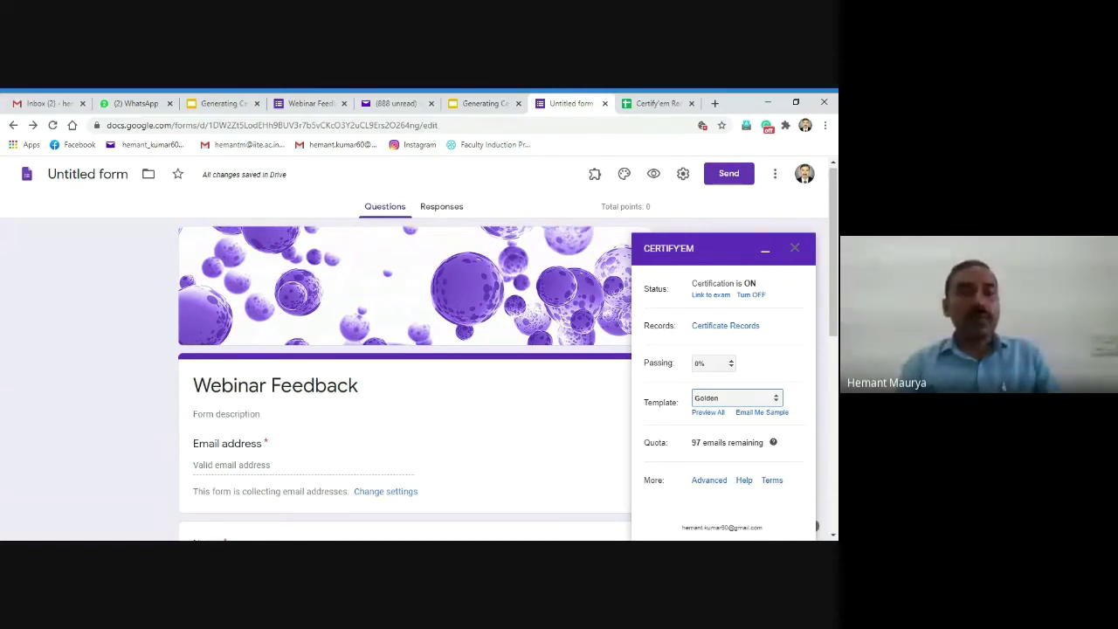
Step: Open Certify'em's Setup your Own Certificate dialog, which shows Golden as the current template
left_click(762, 411)
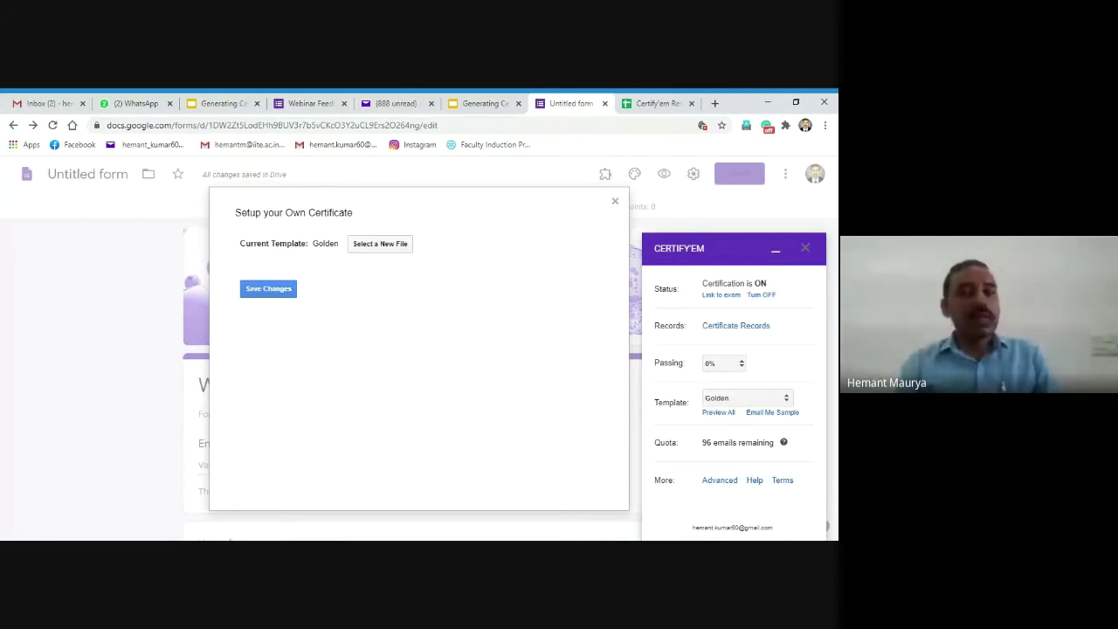
Step: Replace Golden with the Generating Certificate presentation as the template and save the change
left_click(372, 246)
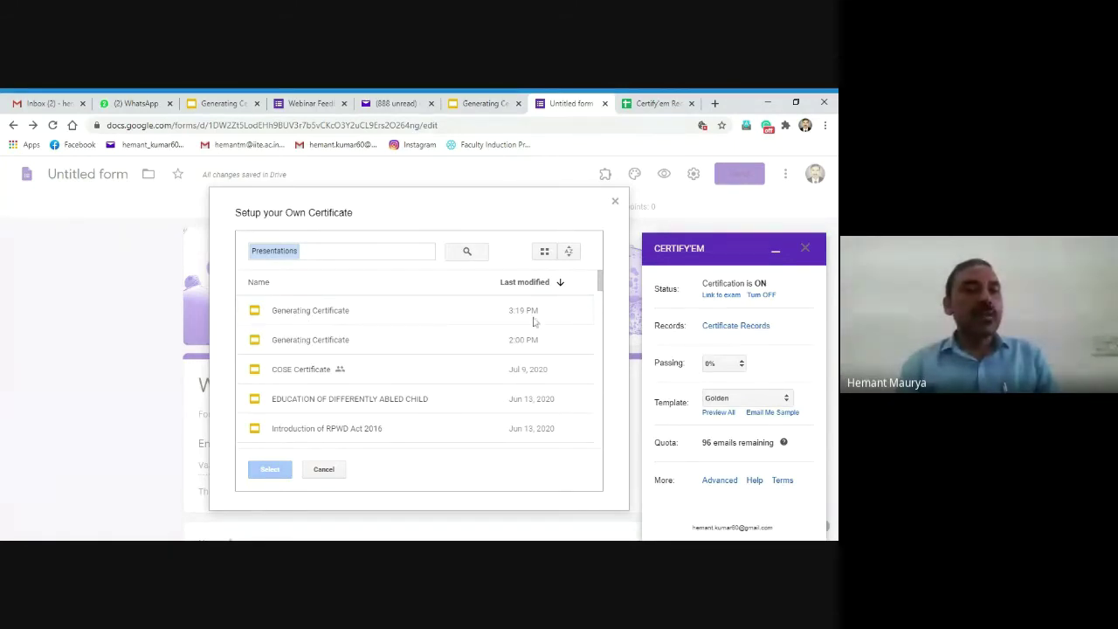
left_click(305, 317)
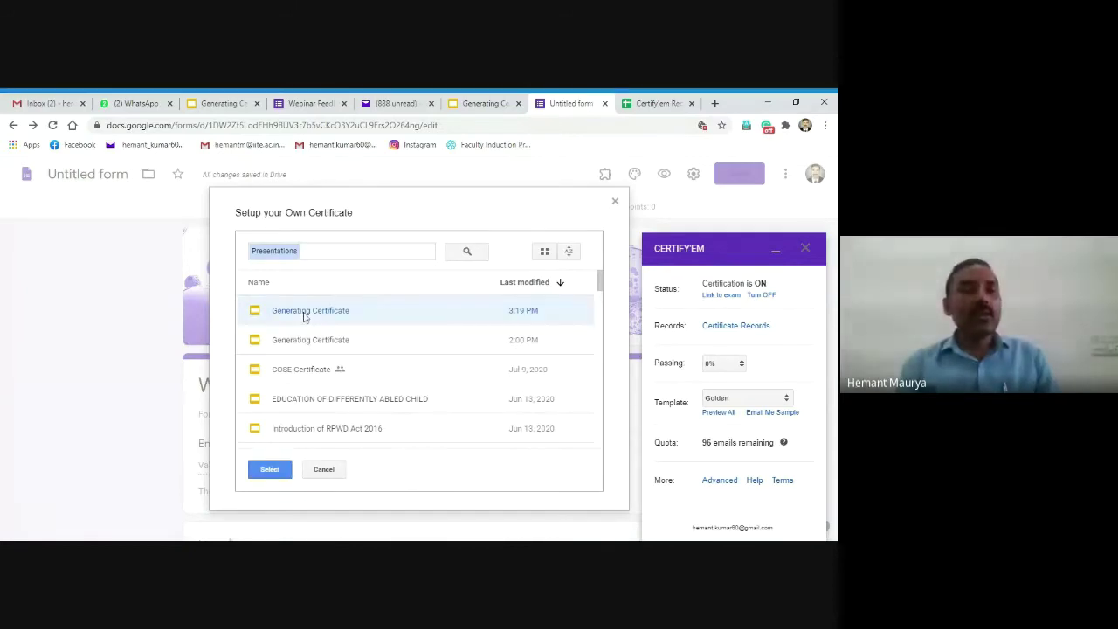
left_click(271, 472)
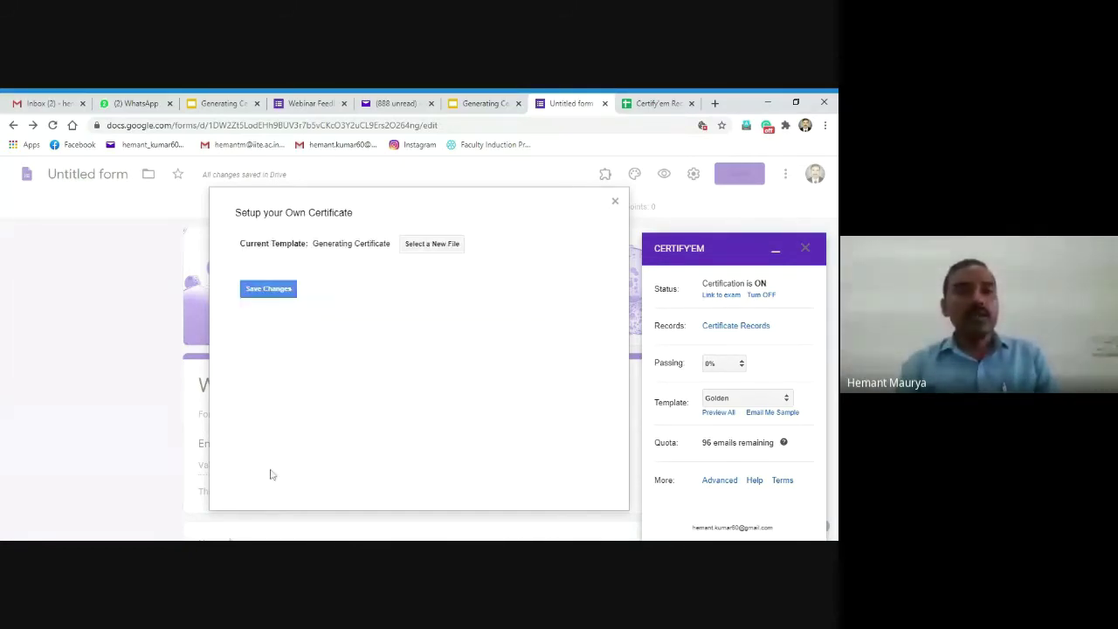
left_click(266, 289)
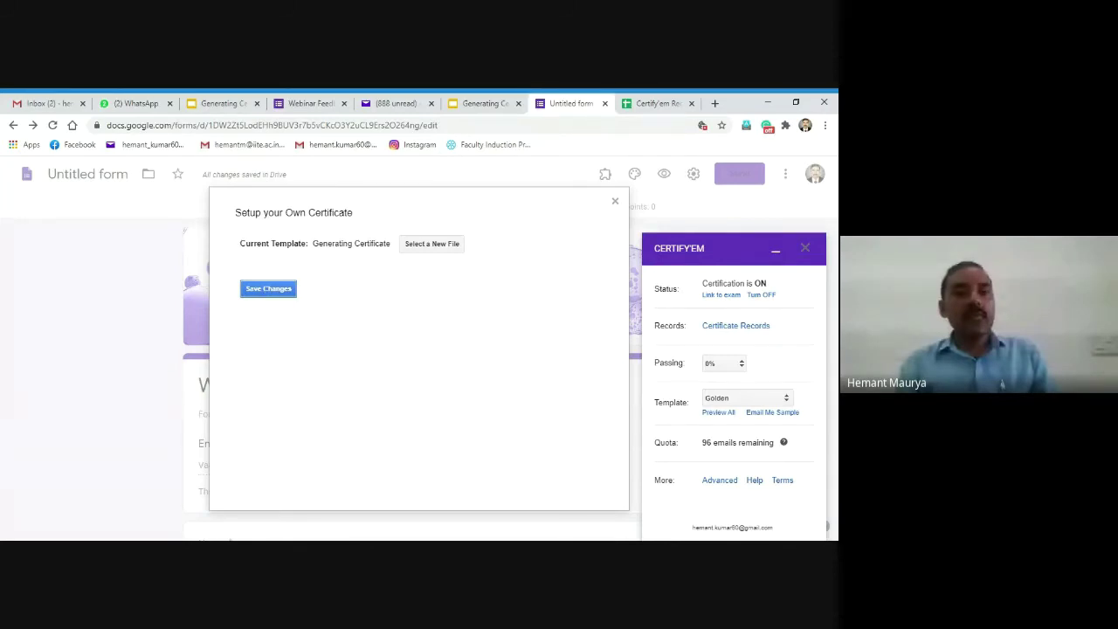
left_click(268, 289)
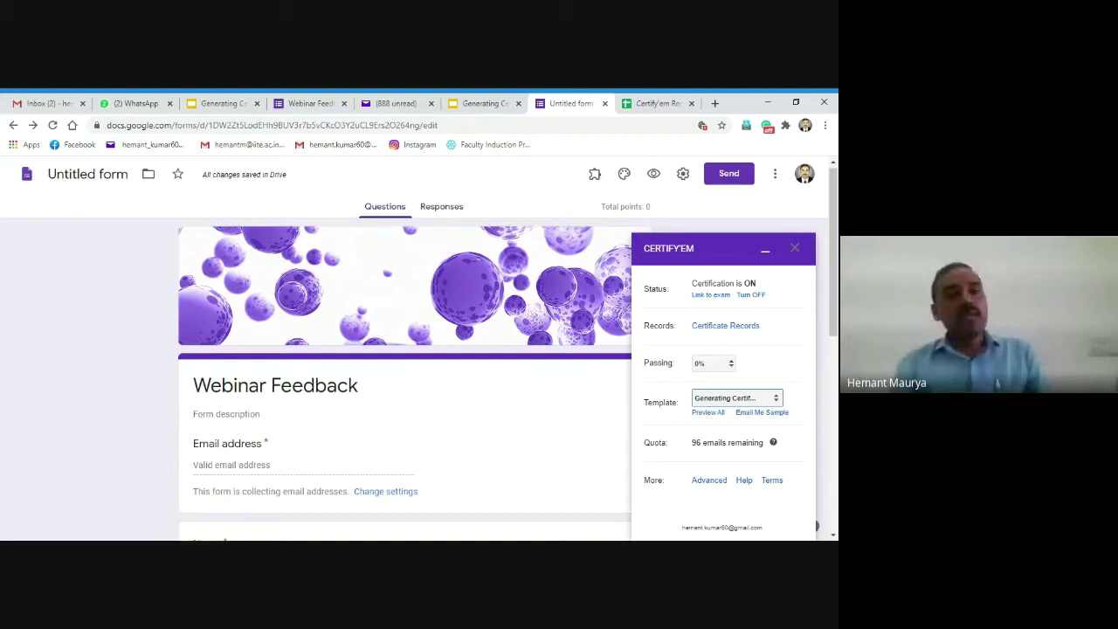
Step: Close the setup dialog so the panel shows Generating Certificate as the template
left_click(797, 399)
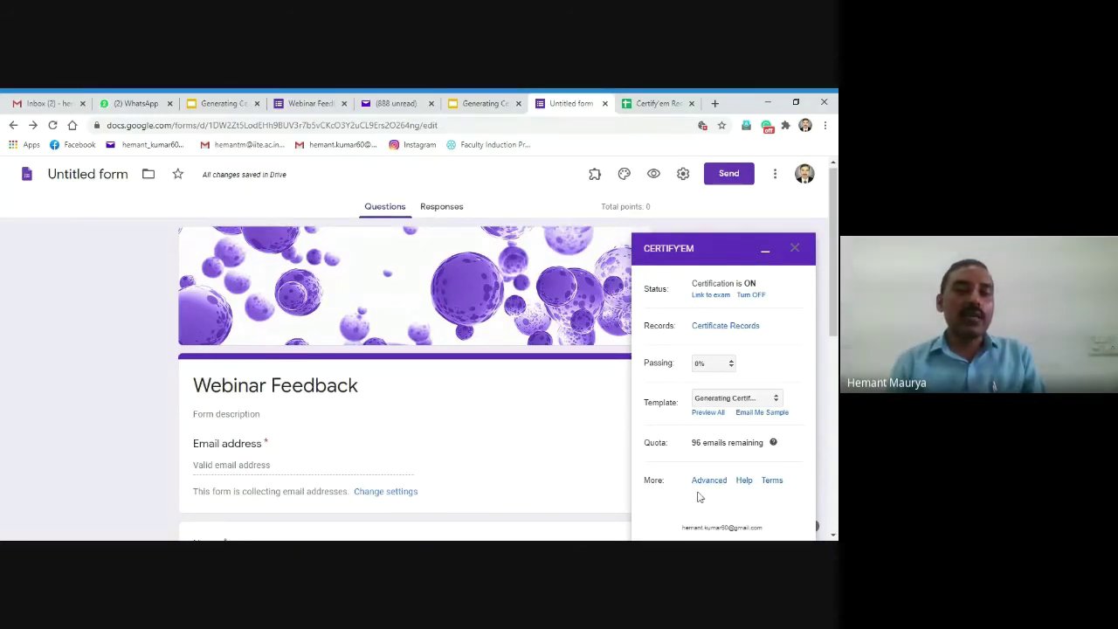
Step: In Advanced Options, edit the submission message to 'you will receive a E-certificate shortly.'
left_click(703, 481)
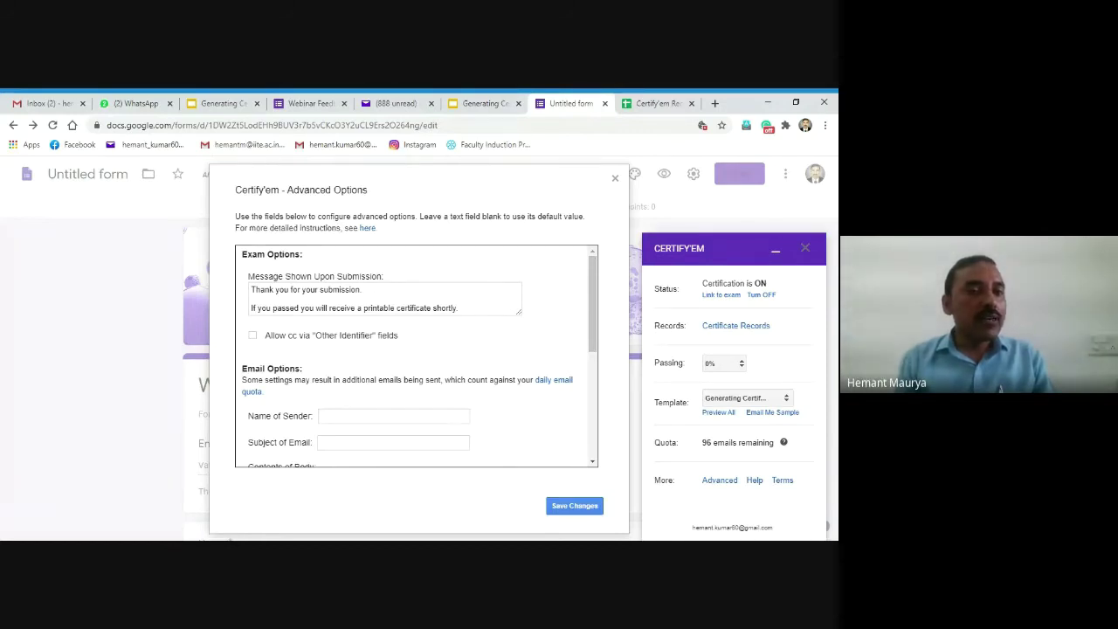
left_click(385, 298)
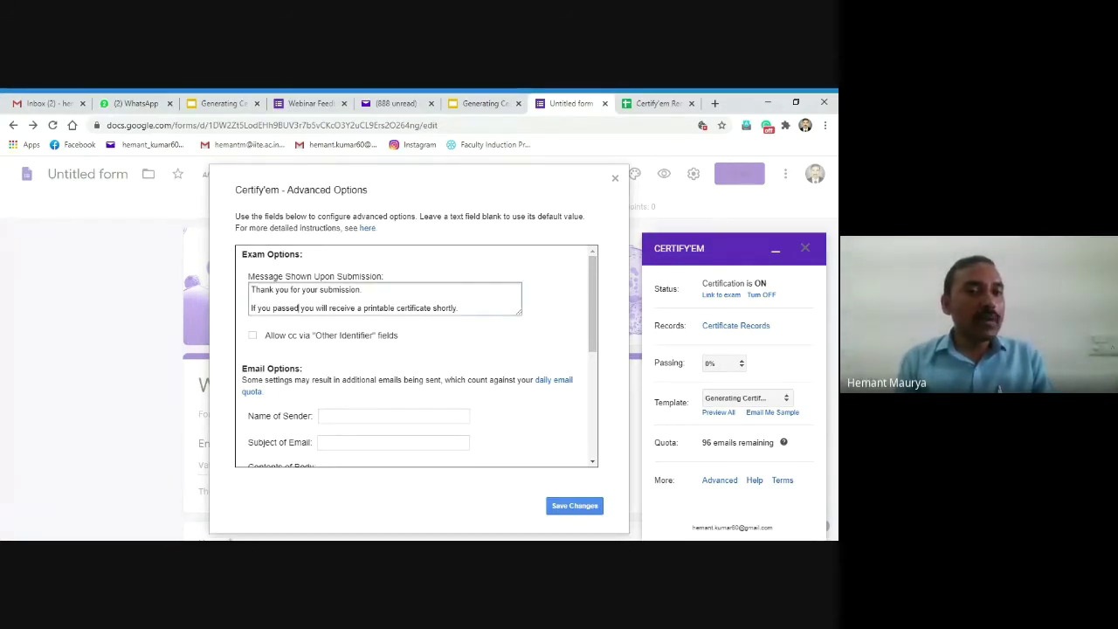
key("BackSpace")
key("BackSpace")
key("BackSpace")
key("BackSpace")
key("BackSpace")
key("BackSpace")
key("BackSpace")
key("BackSpace")
key("BackSpace")
key("BackSpace")
key("BackSpace")
key("BackSpace")
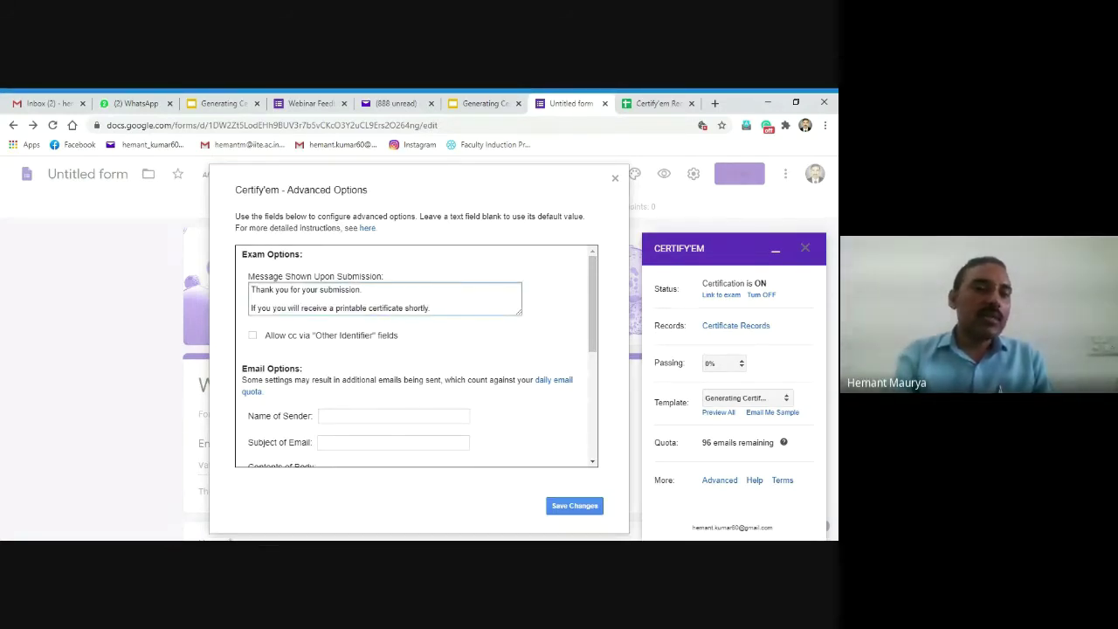
key("BackSpace")
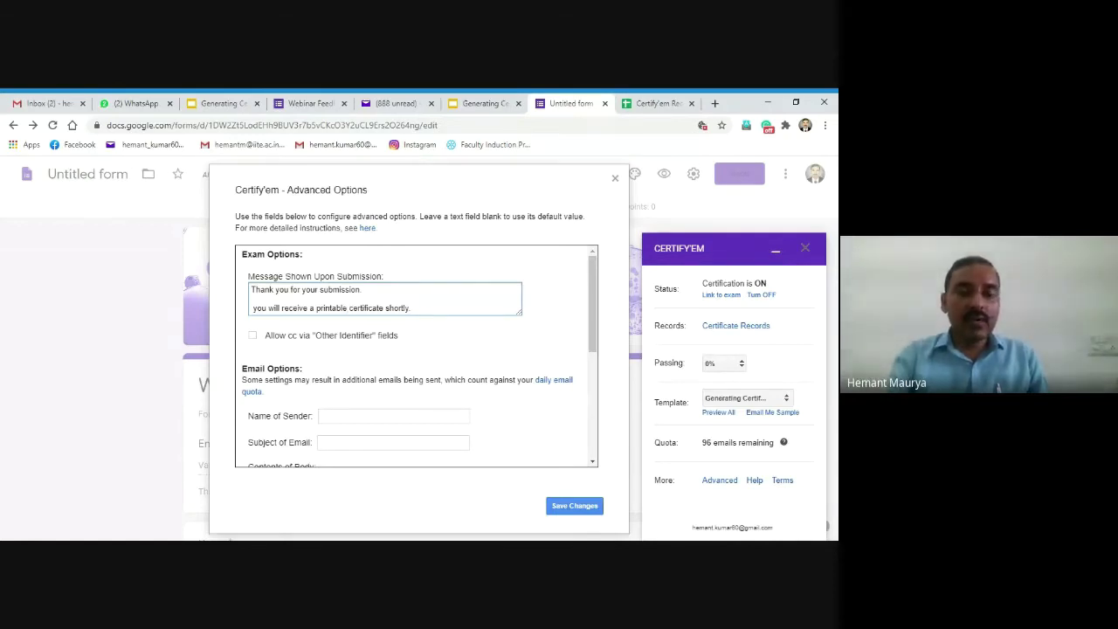
key("BackSpace")
key("BackSpace")
key("BackSpace")
key("BackSpace")
key("BackSpace")
key("BackSpace")
key("BackSpace")
key("BackSpace")
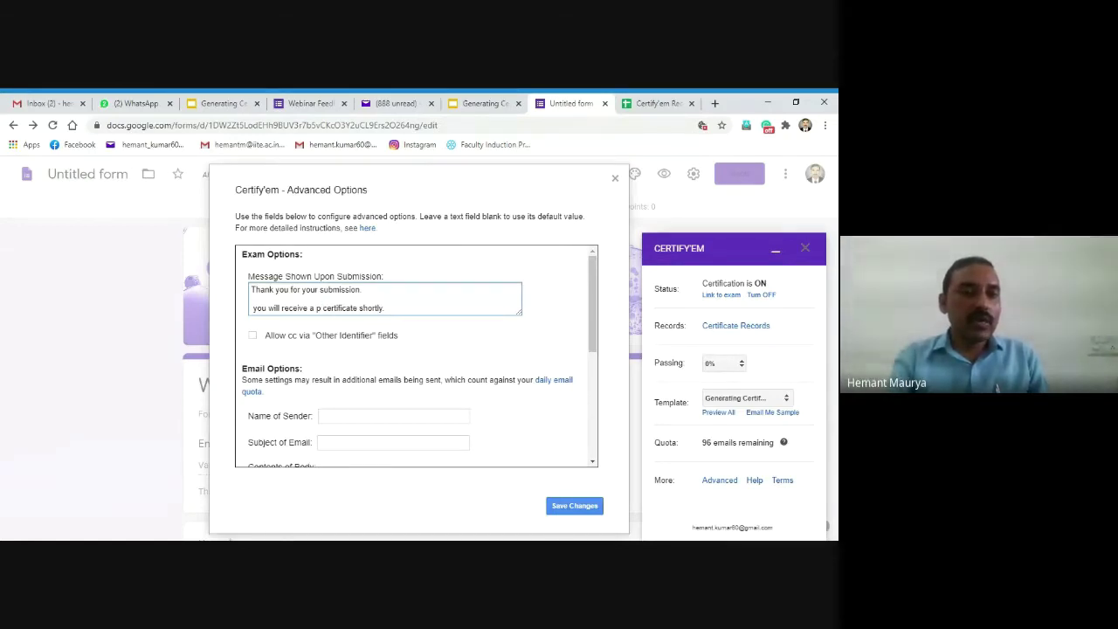
key("BackSpace")
type("E")
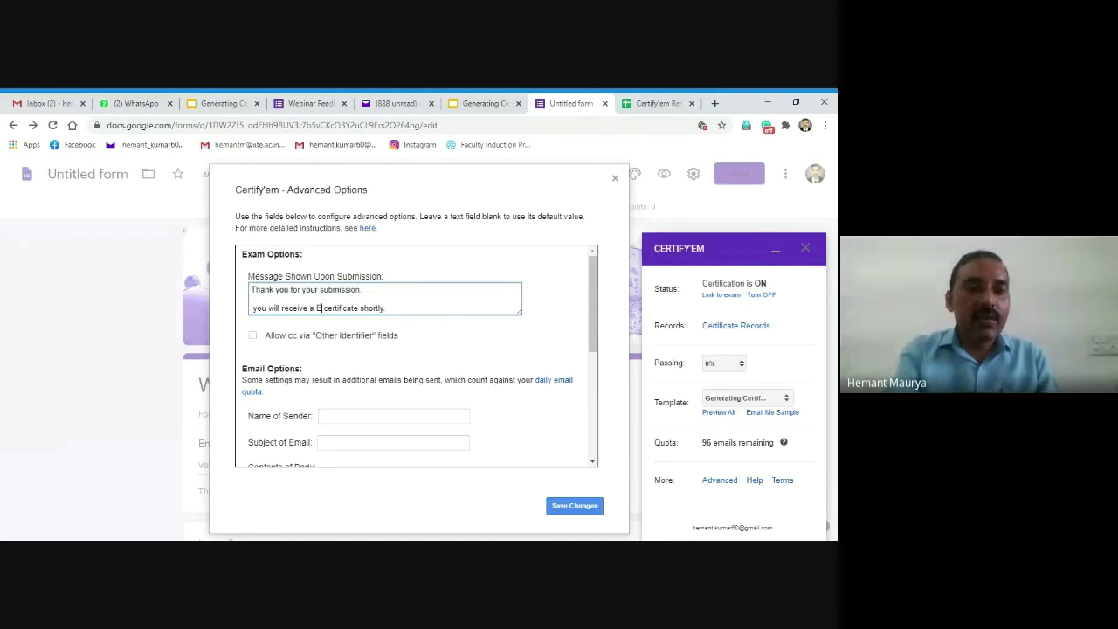
key("Delete")
type("-")
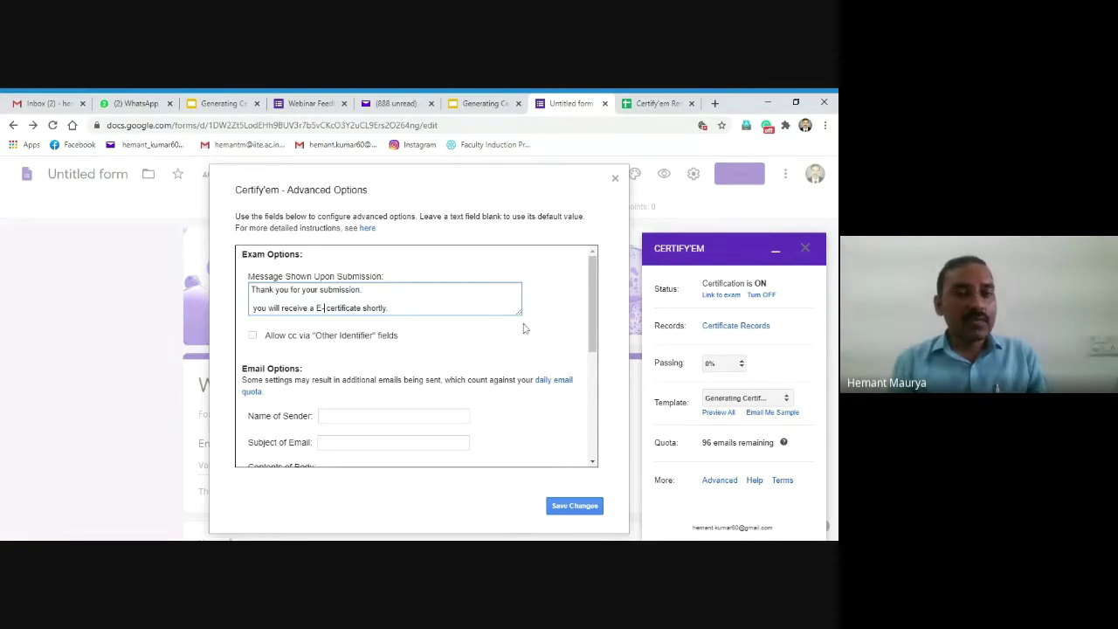
key("BackSpace")
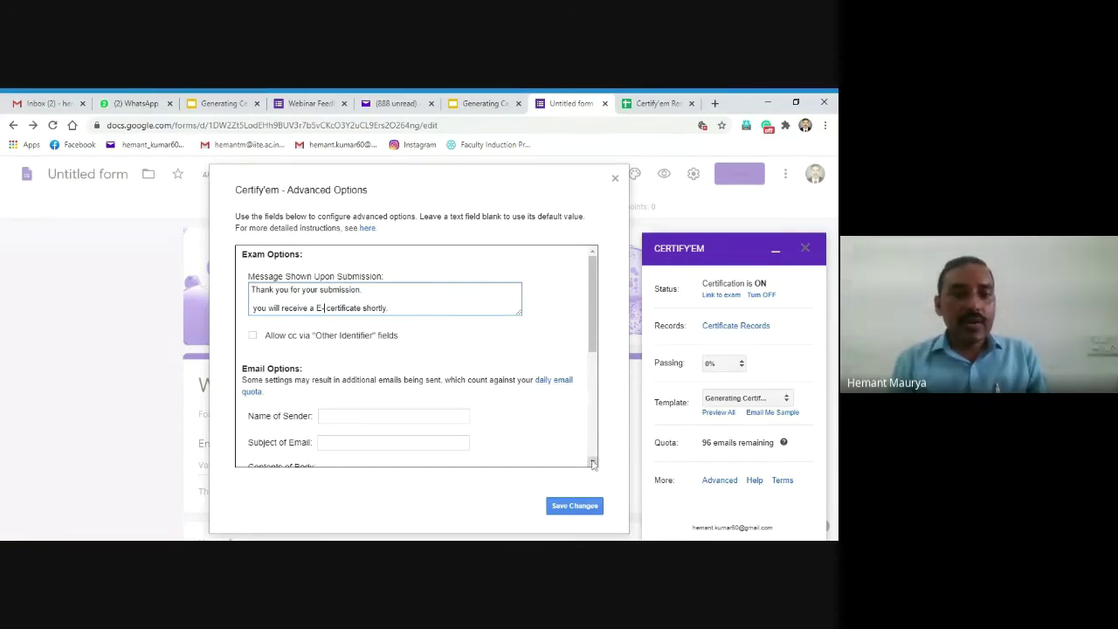
Step: Enter the sender's full name in the Name of Sender field
scroll(521, 342, "down", 2)
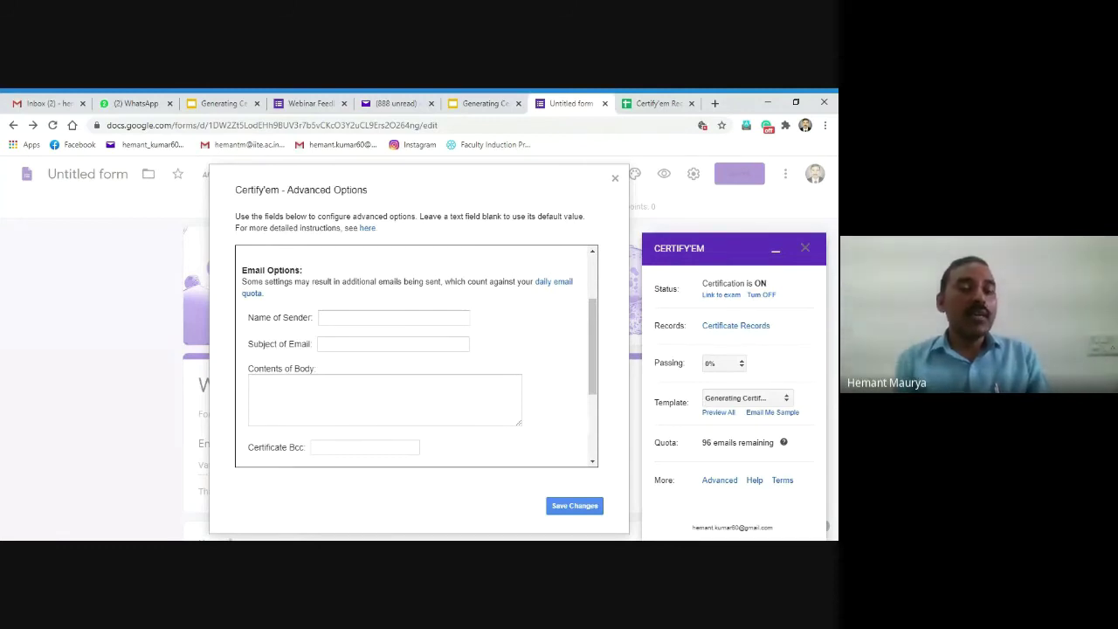
left_click(393, 317)
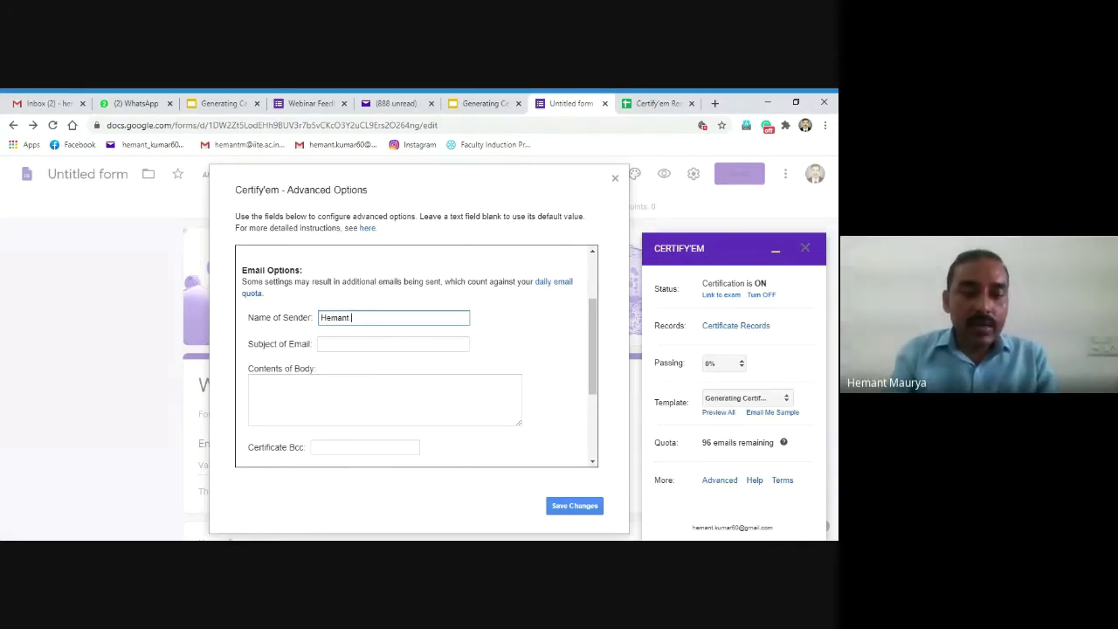
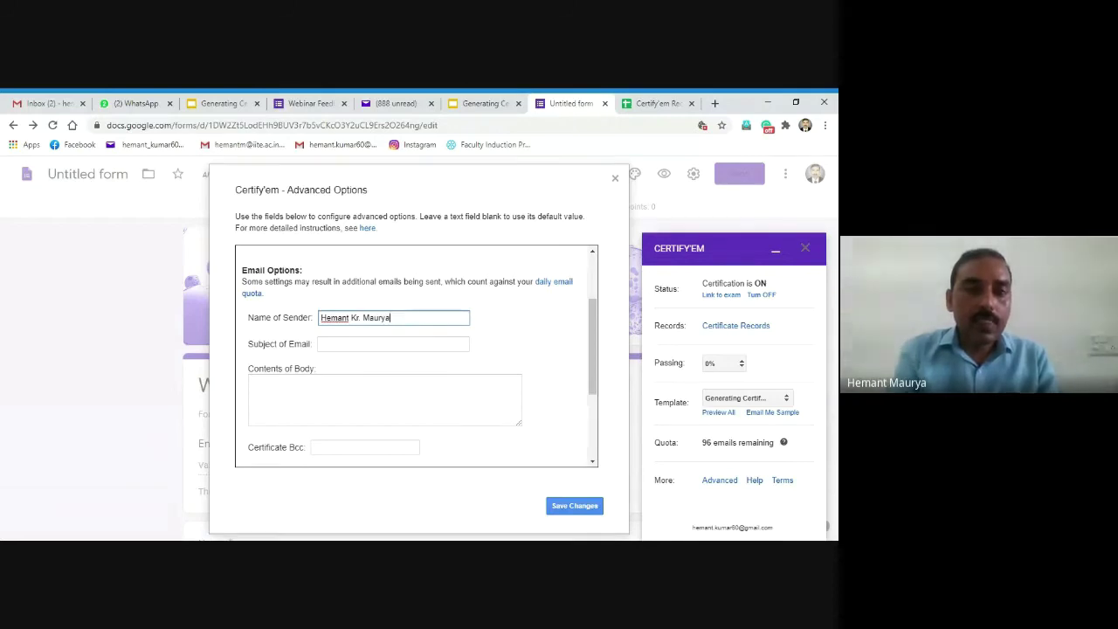
Step: Type an e-mail address into the Subject of Email field
left_click(393, 344)
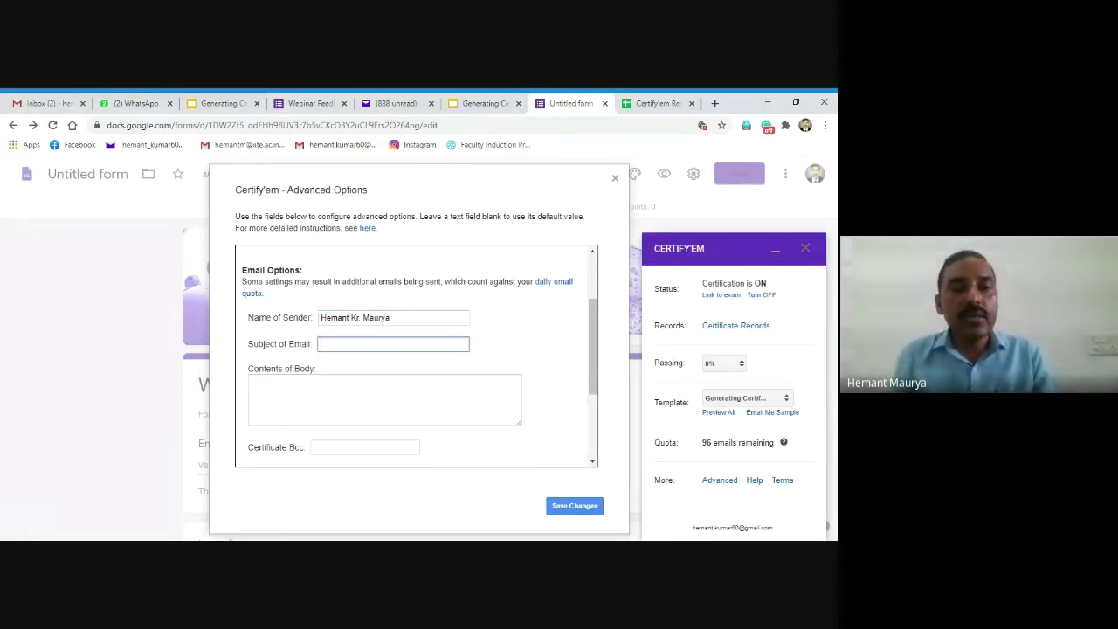
type("H")
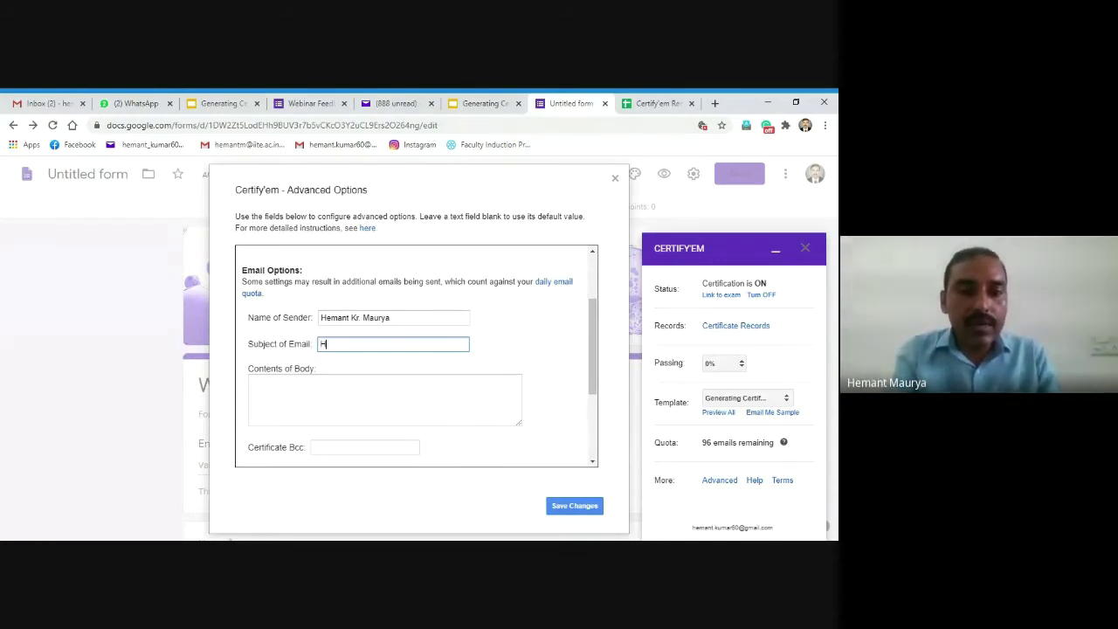
key("BackSpace")
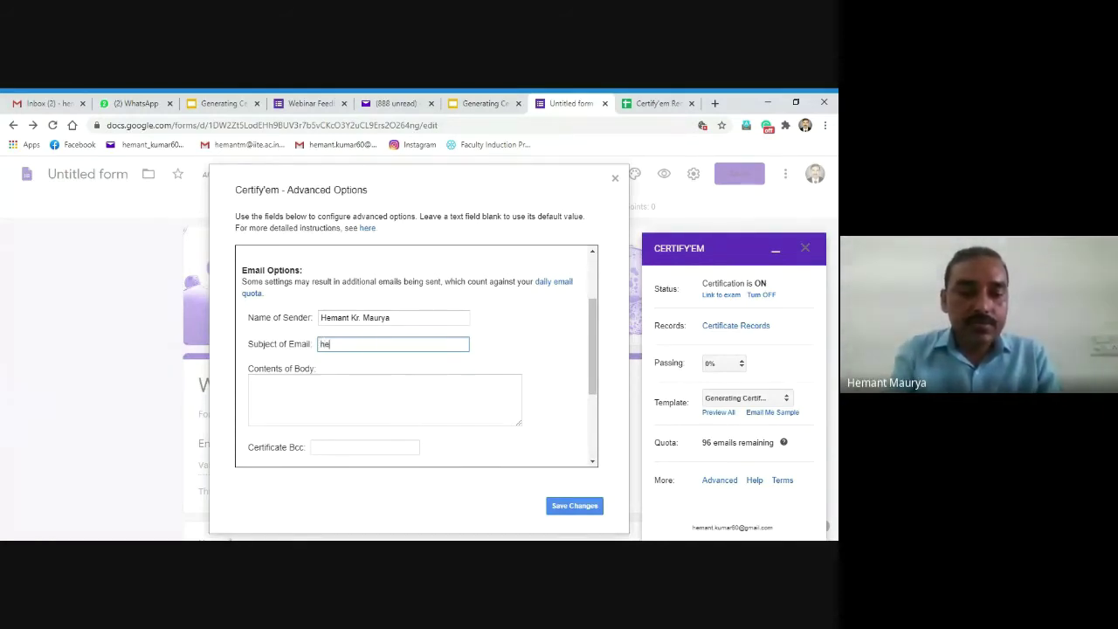
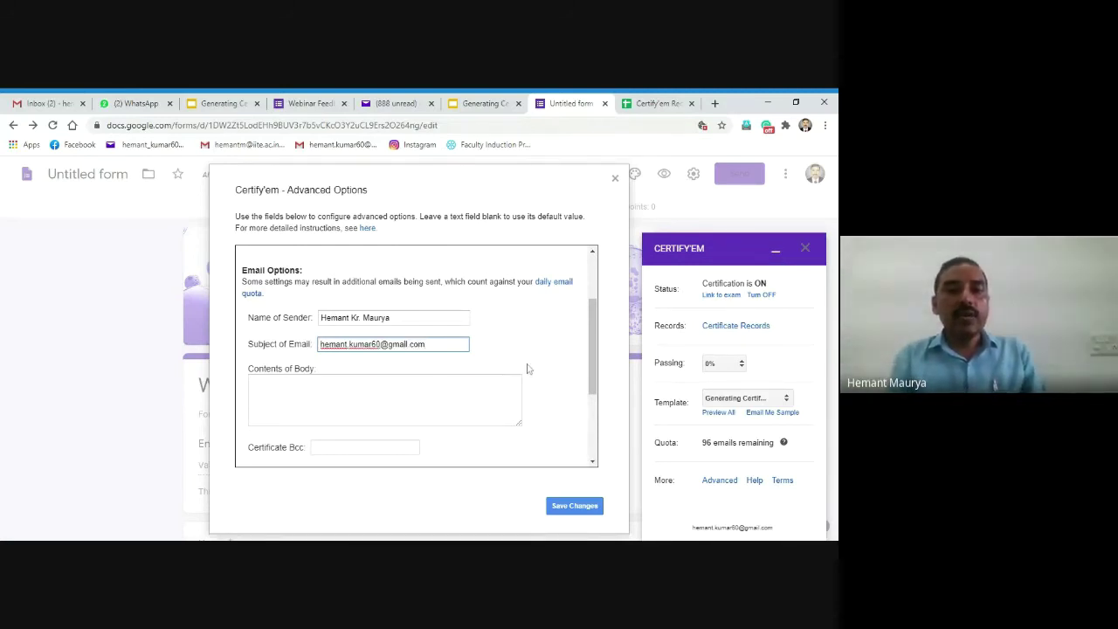
Step: Write the body greeting 'Dear Participant' followed by 'thank you for participating in webinar'
left_click(489, 397)
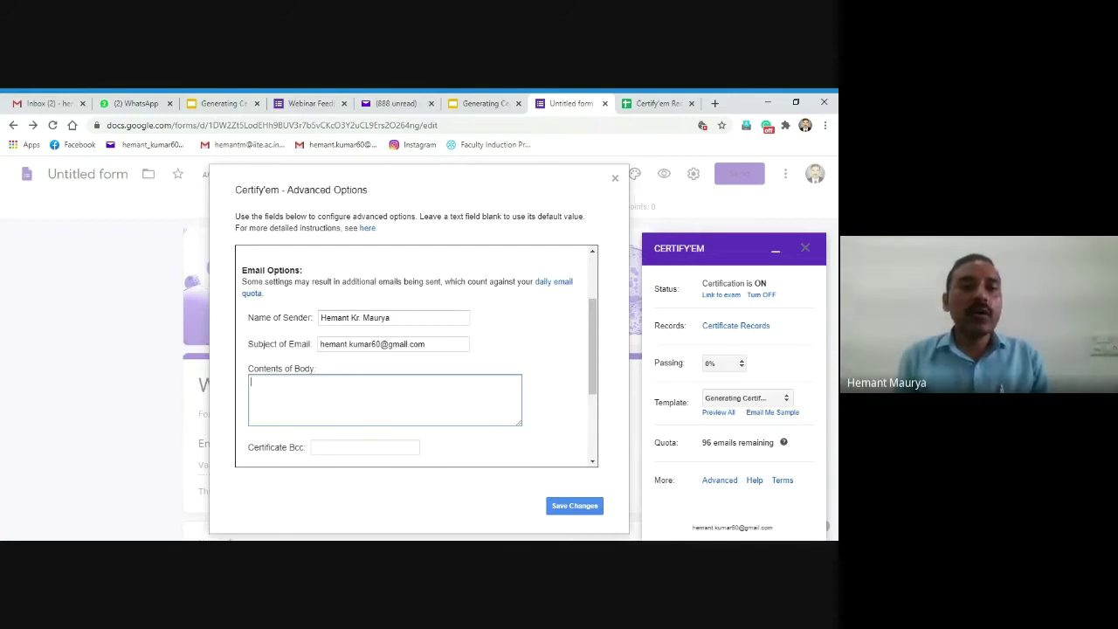
type("Dear")
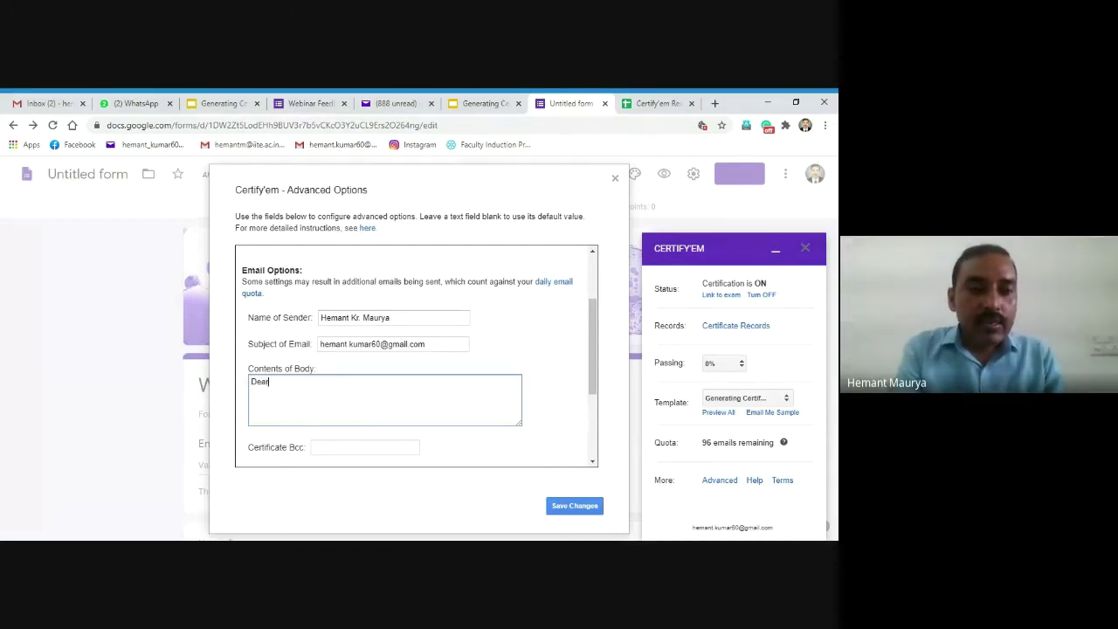
type(" par")
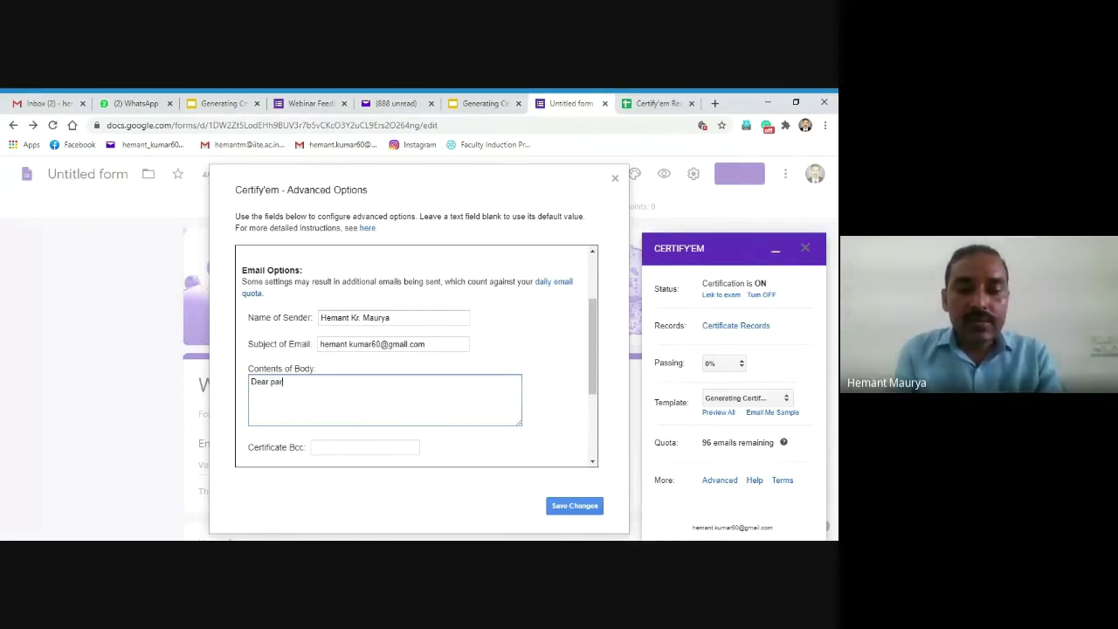
type("ticipant")
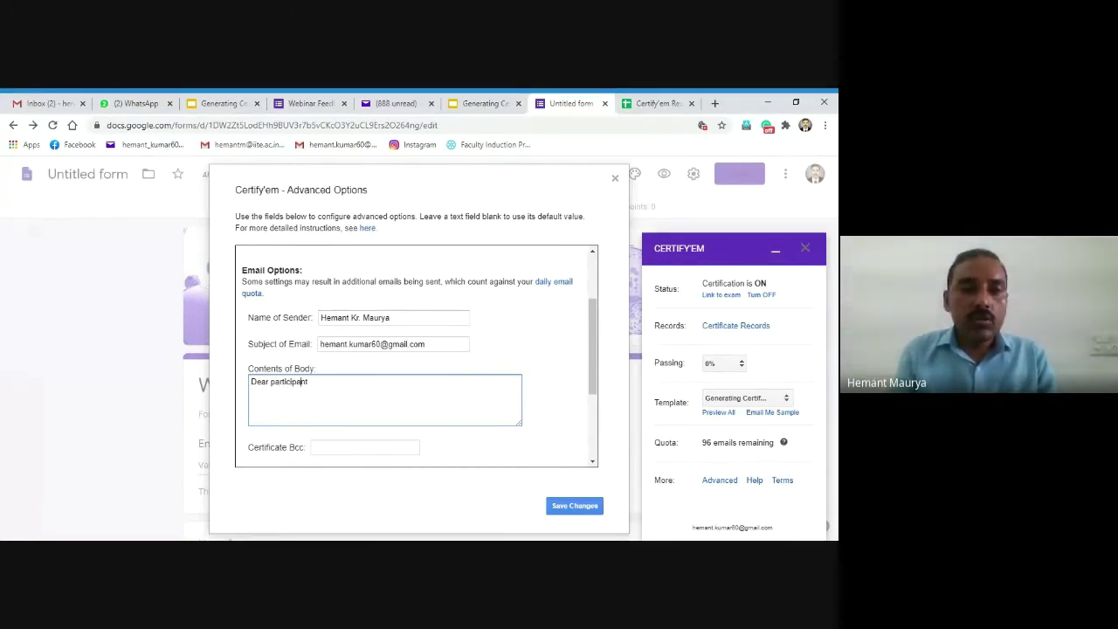
double_click(272, 382)
type("Participant")
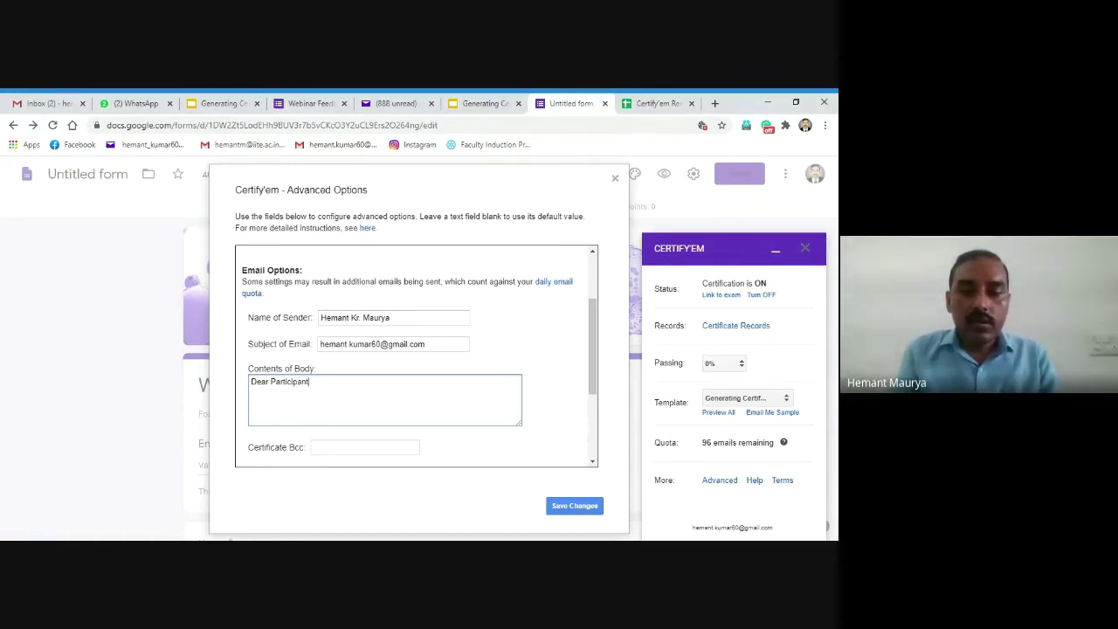
key("Return")
key("Return")
type("thank you for par")
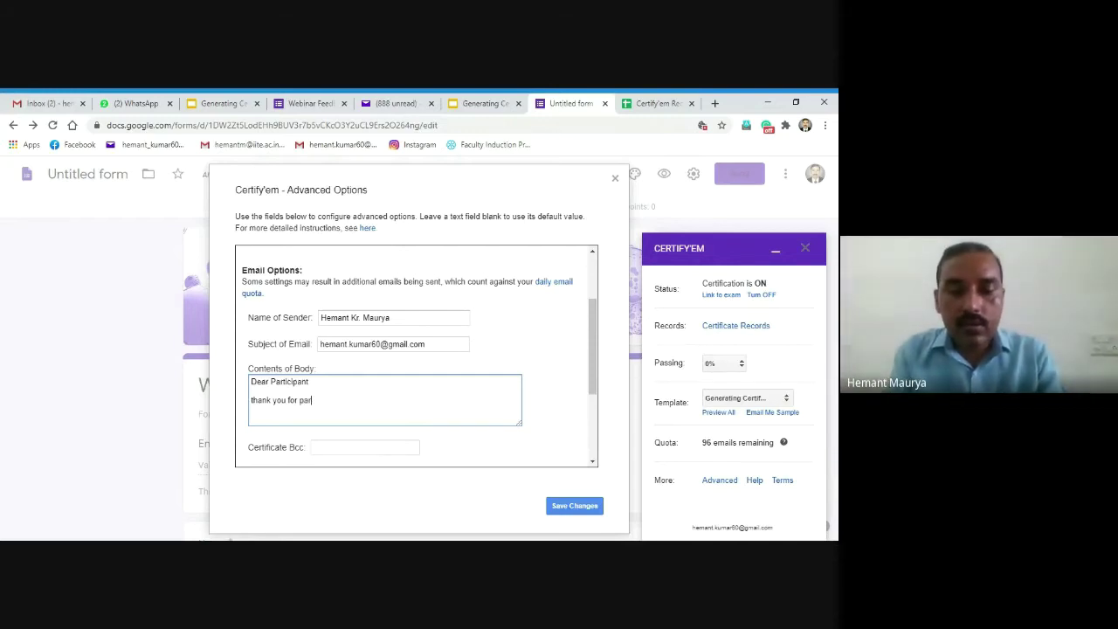
type("ticipati")
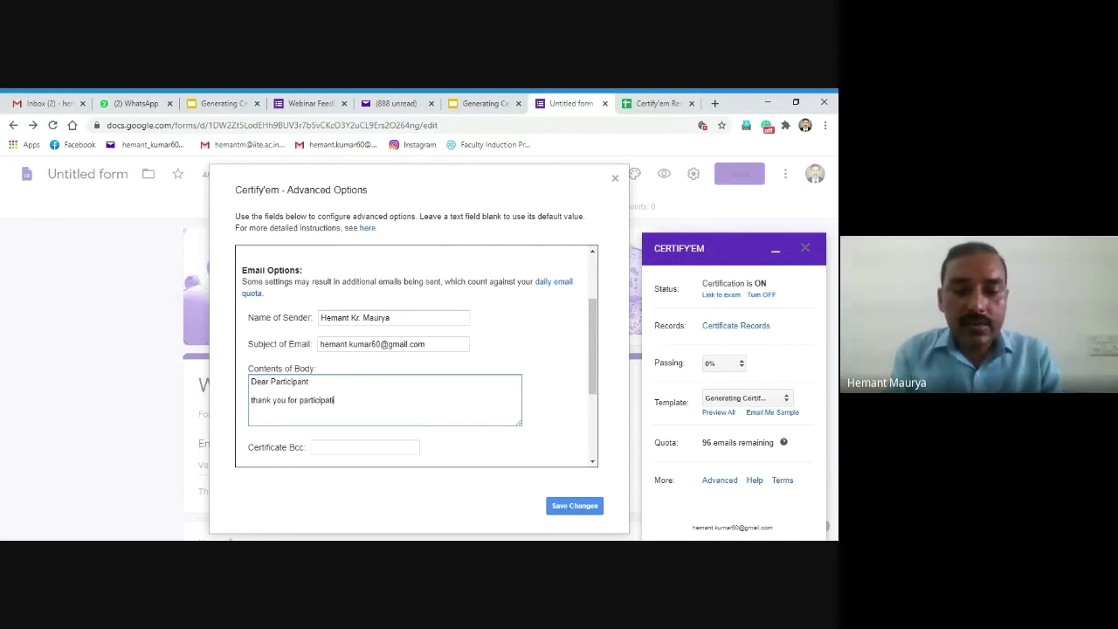
type("ng in ")
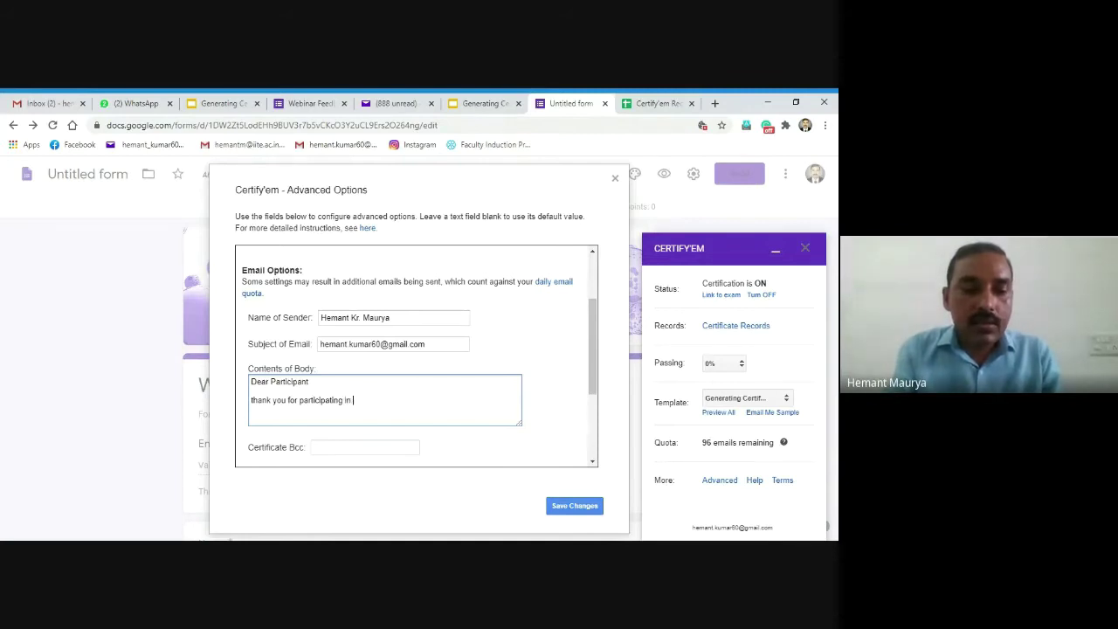
type("webinar")
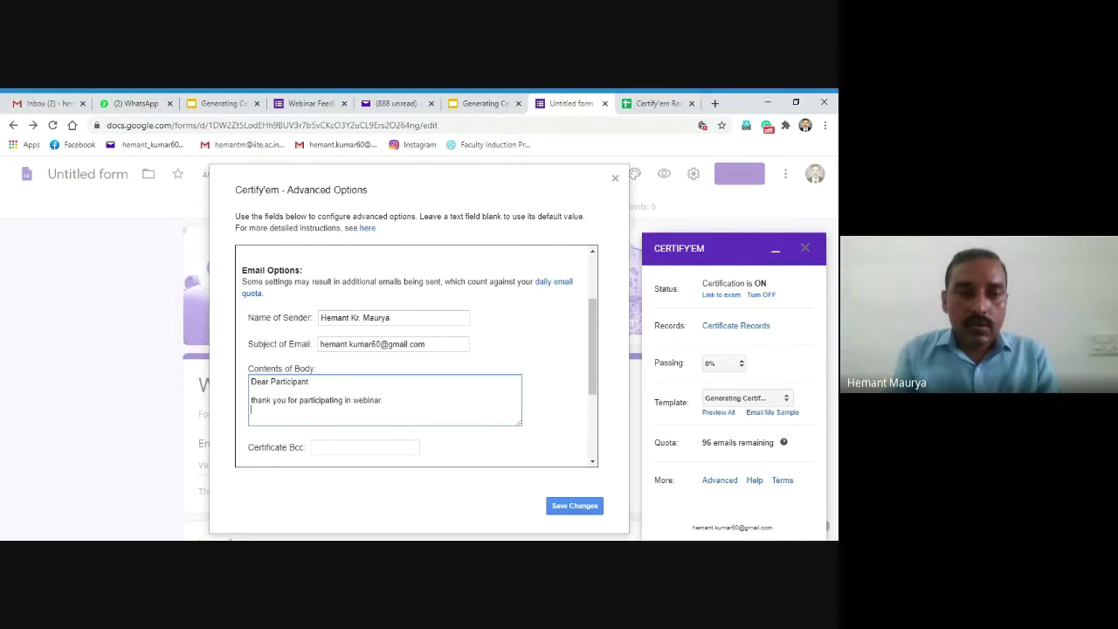
Step: Add the line 'you can download e certificate in attachment.' to the email body
type("you wi")
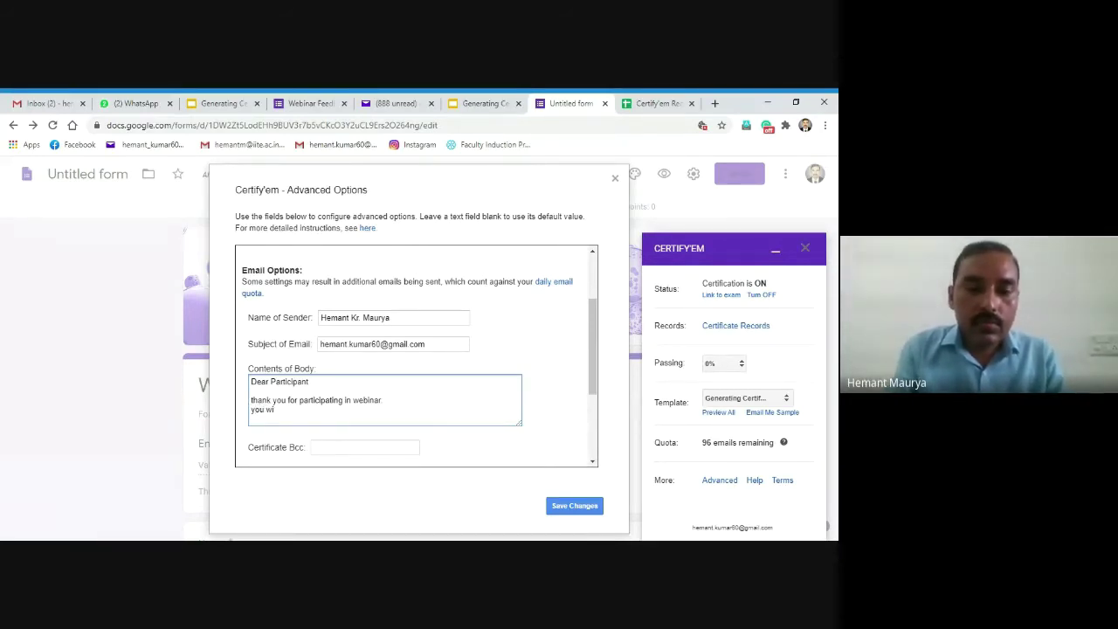
type("ll")
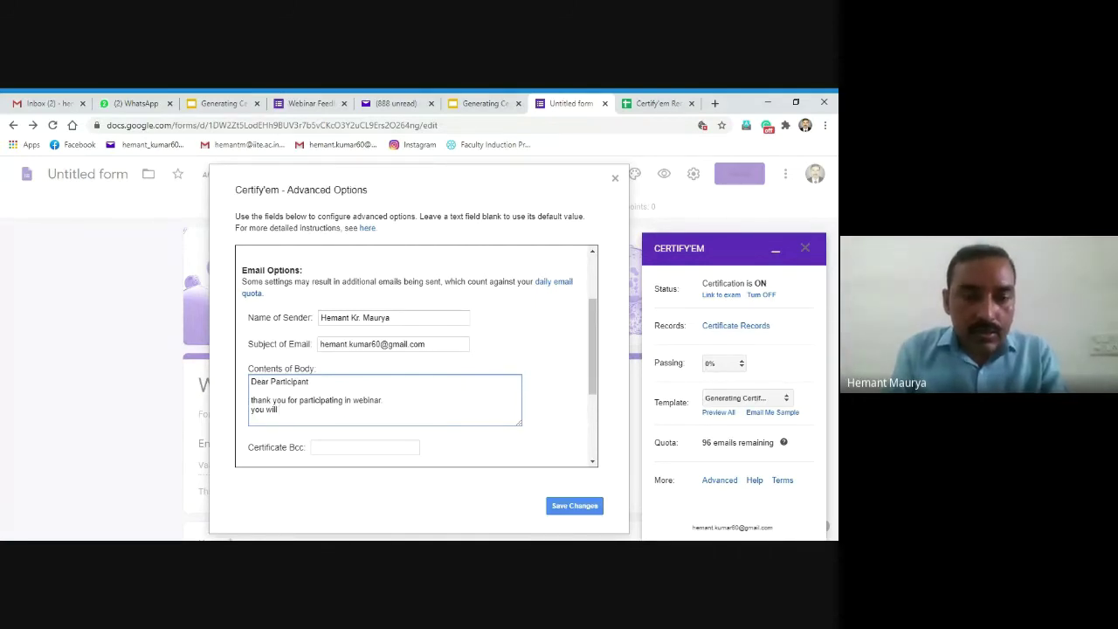
type(" receiv")
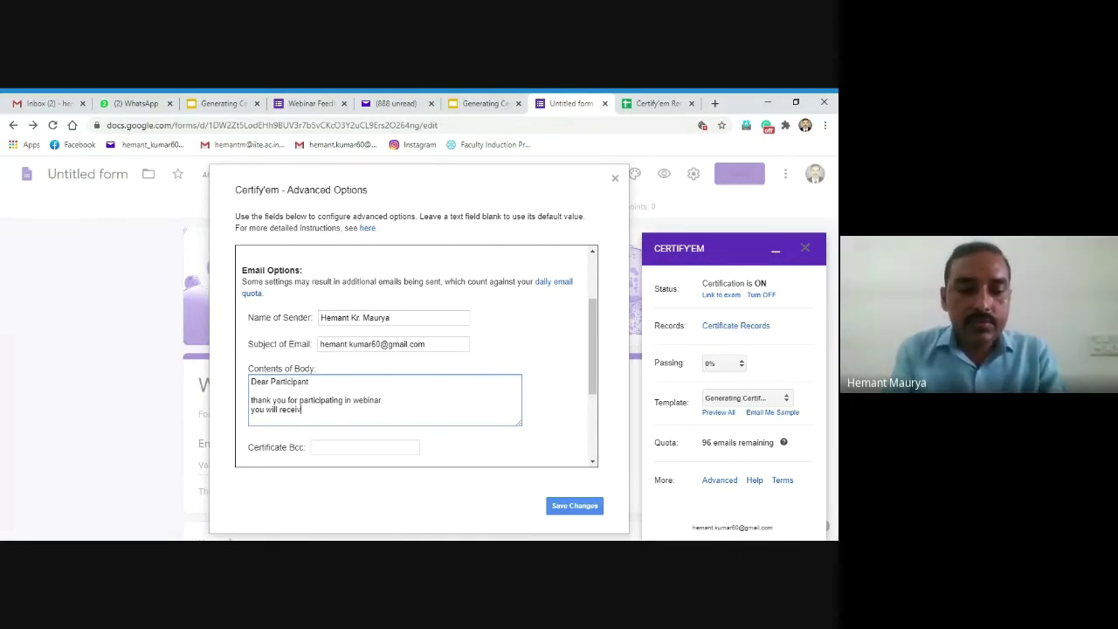
type("ed e")
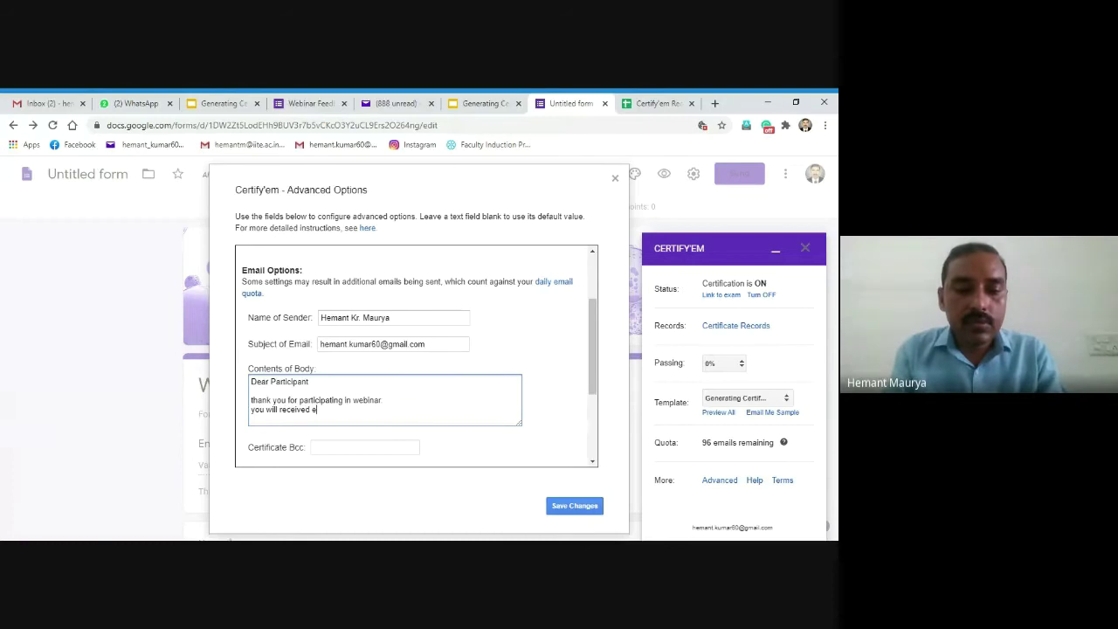
type(" c")
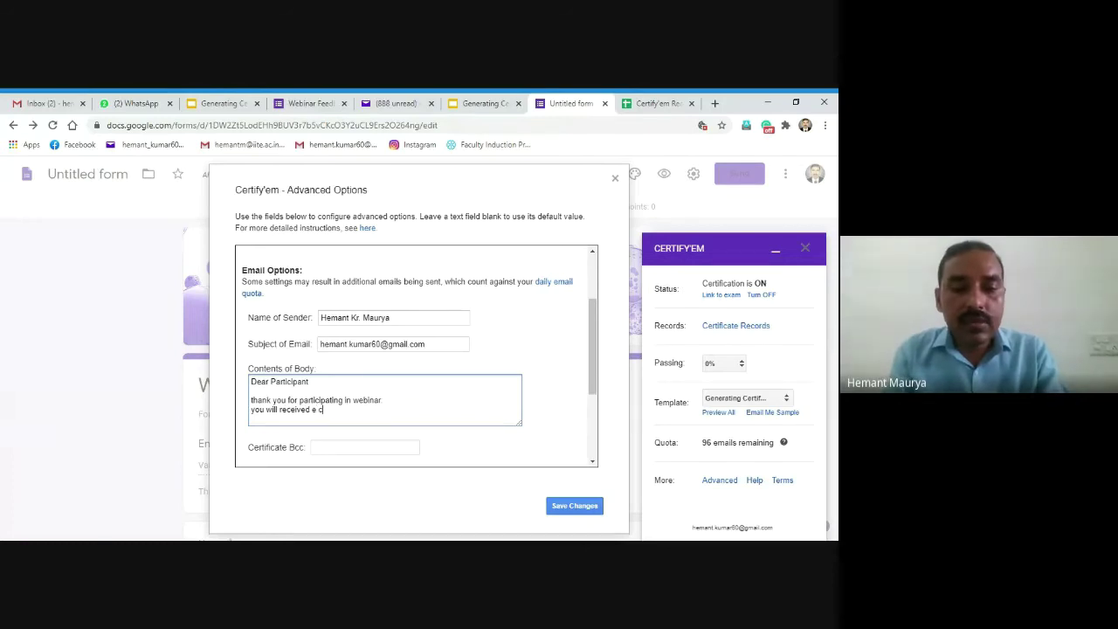
type("ertificate i")
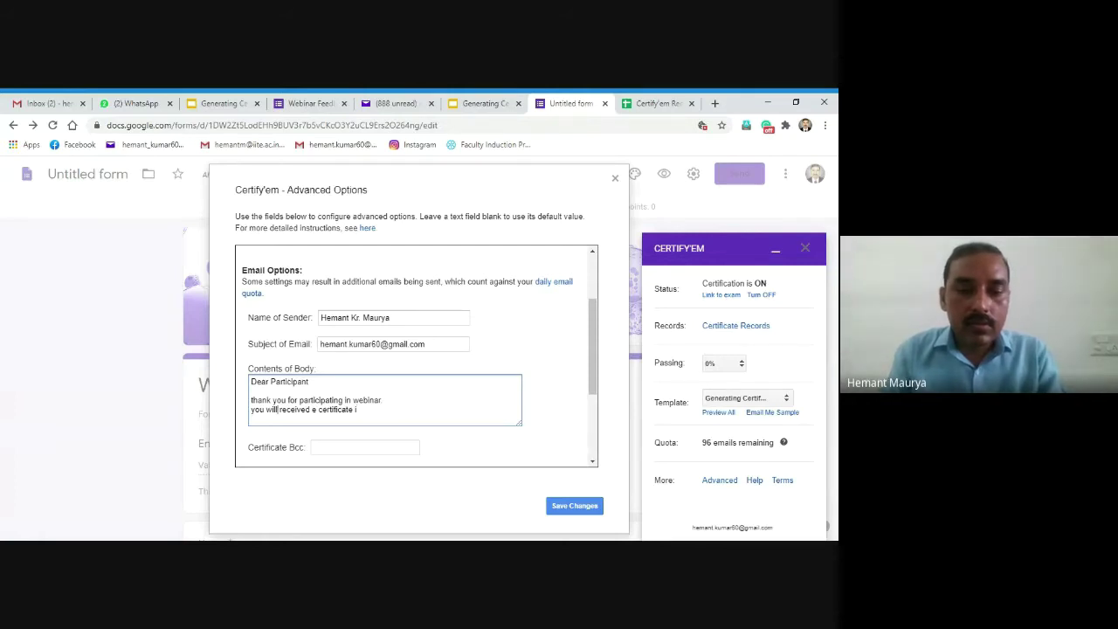
key("BackSpace")
key("BackSpace")
key("BackSpace")
key("BackSpace")
key("BackSpace")
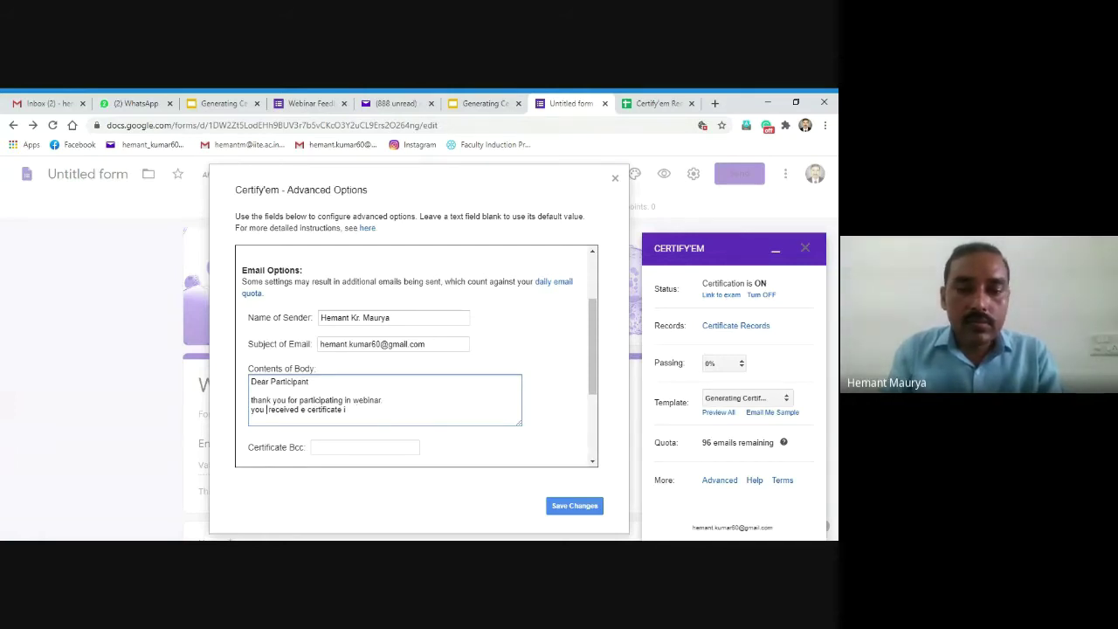
key("BackSpace")
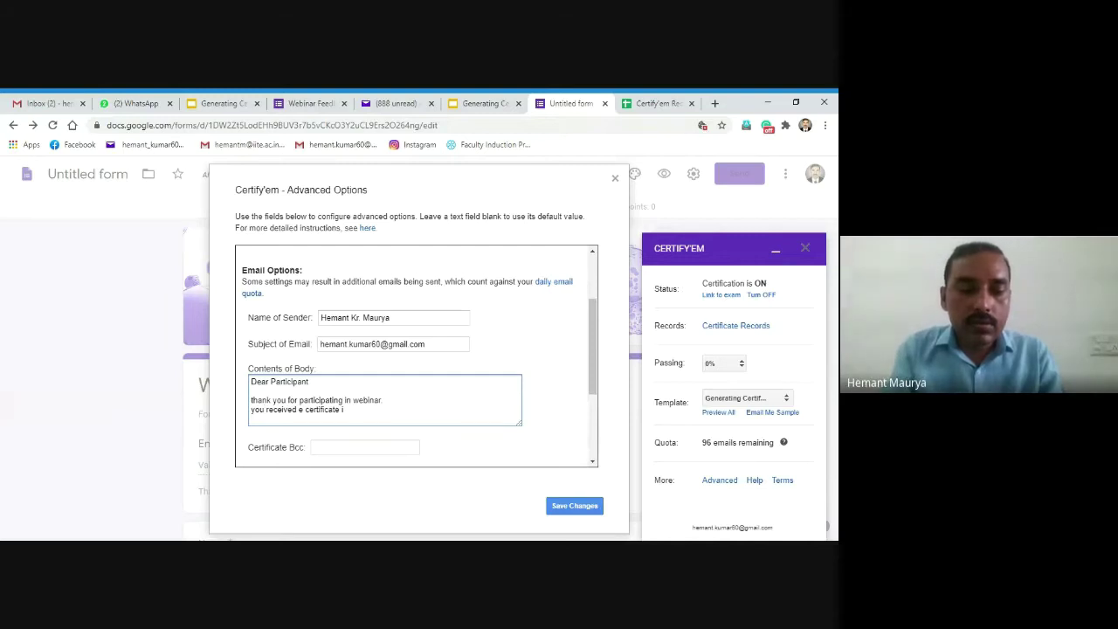
type("can")
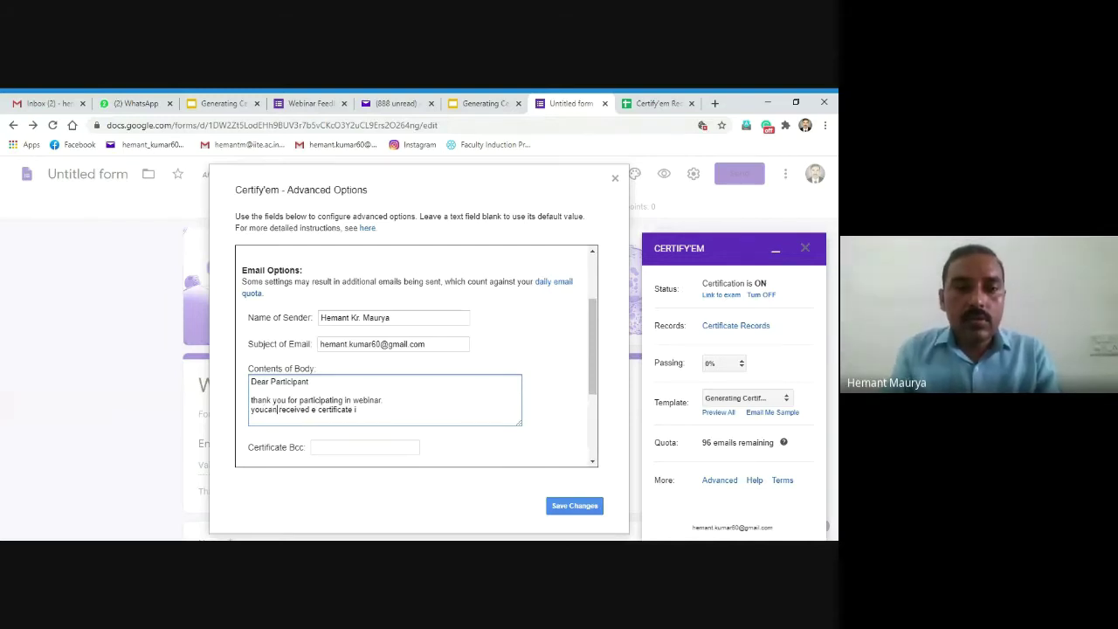
left_click(265, 410)
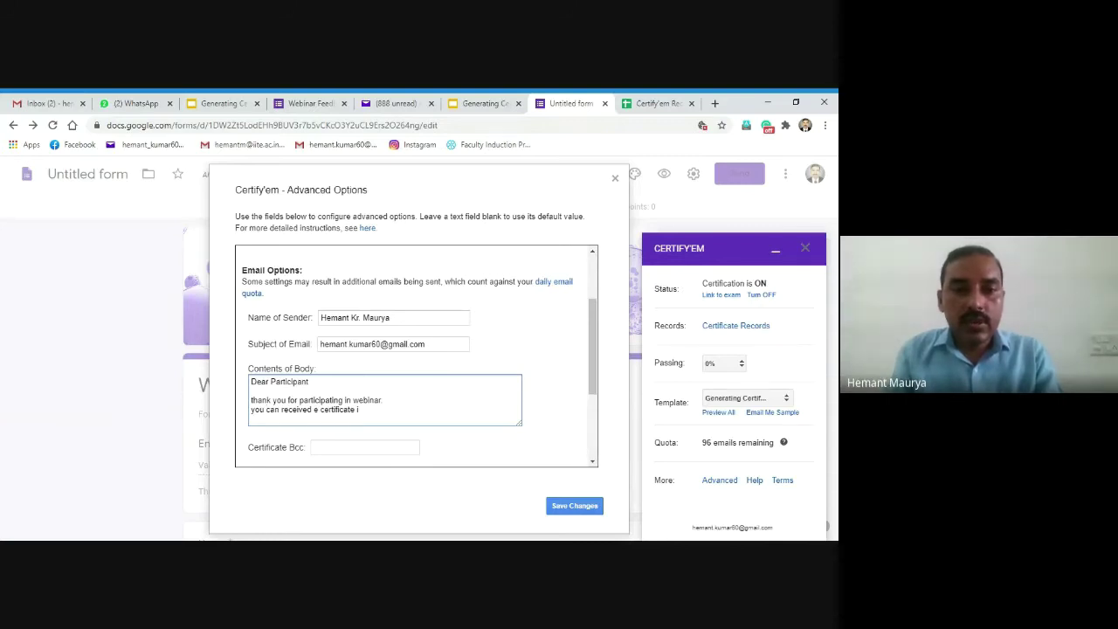
key("BackSpace")
key("BackSpace")
key("BackSpace")
key("BackSpace")
key("BackSpace")
key("BackSpace")
key("BackSpace")
key("BackSpace")
key("BackSpace")
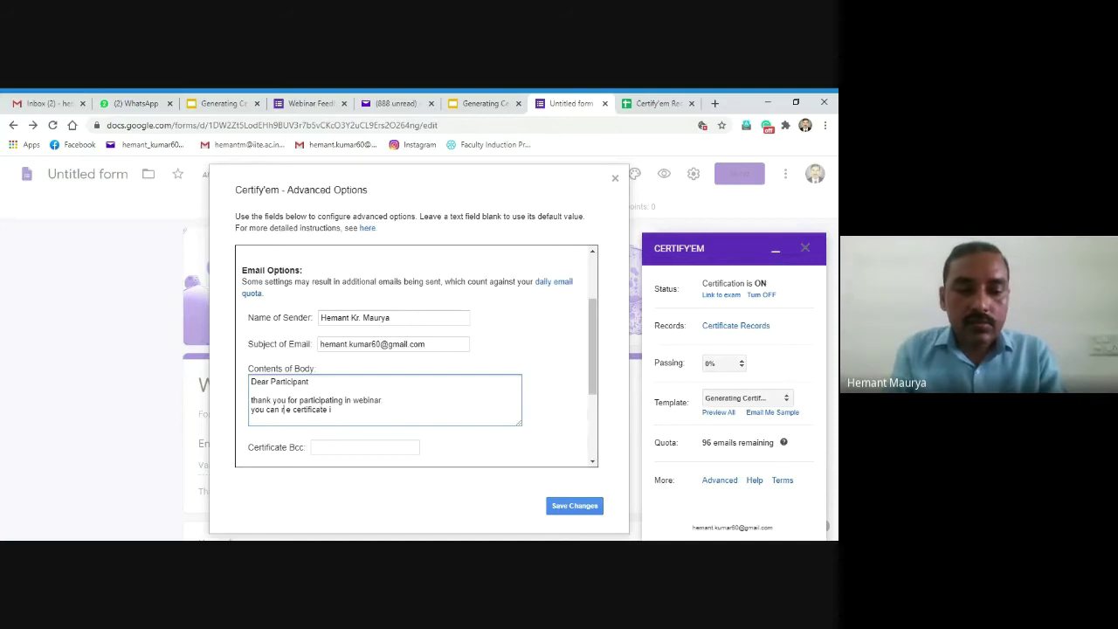
type("downloa")
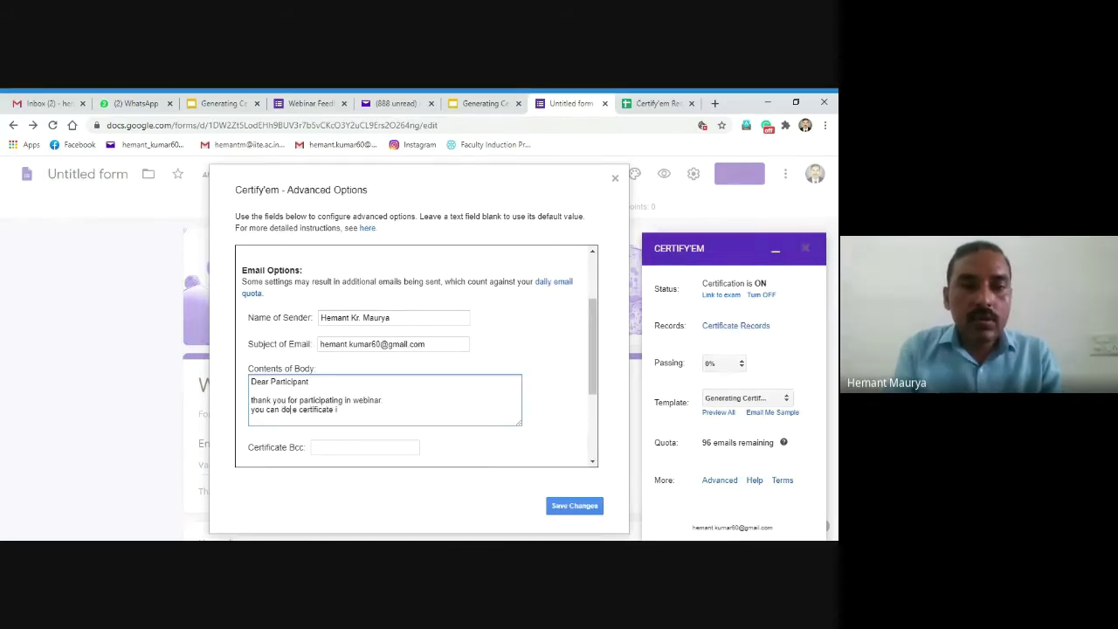
type("d")
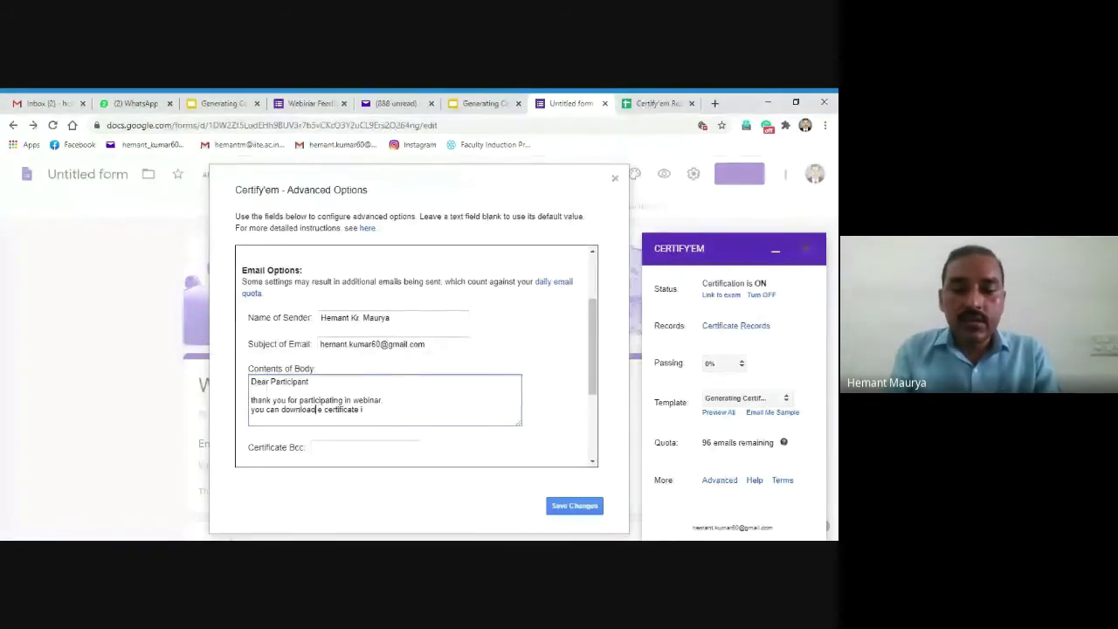
key("End")
type("n")
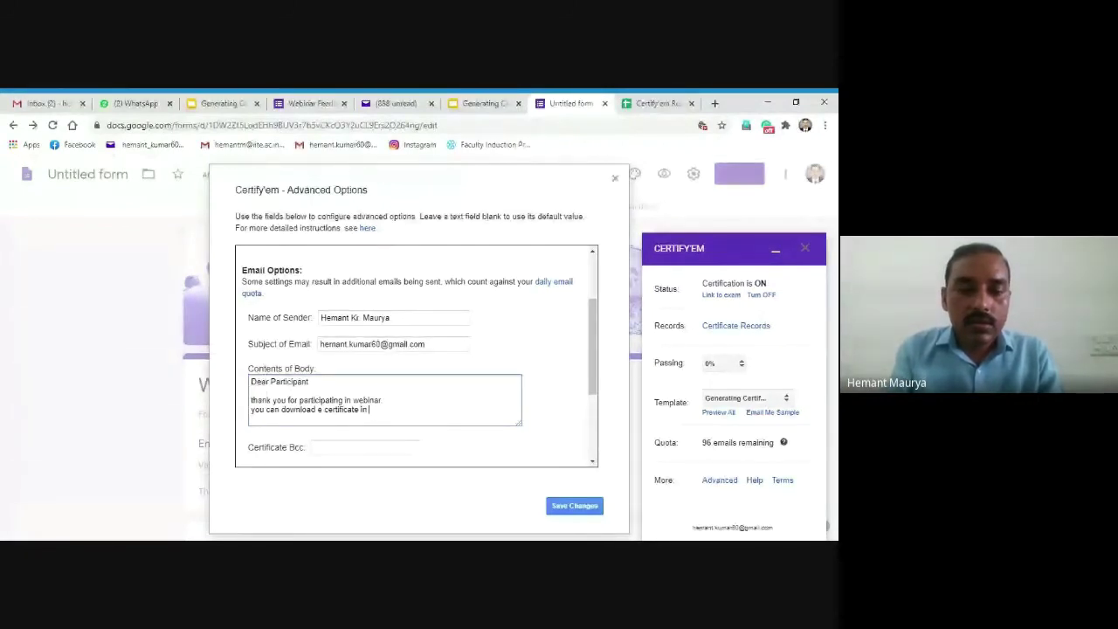
type(" atta")
type("chment")
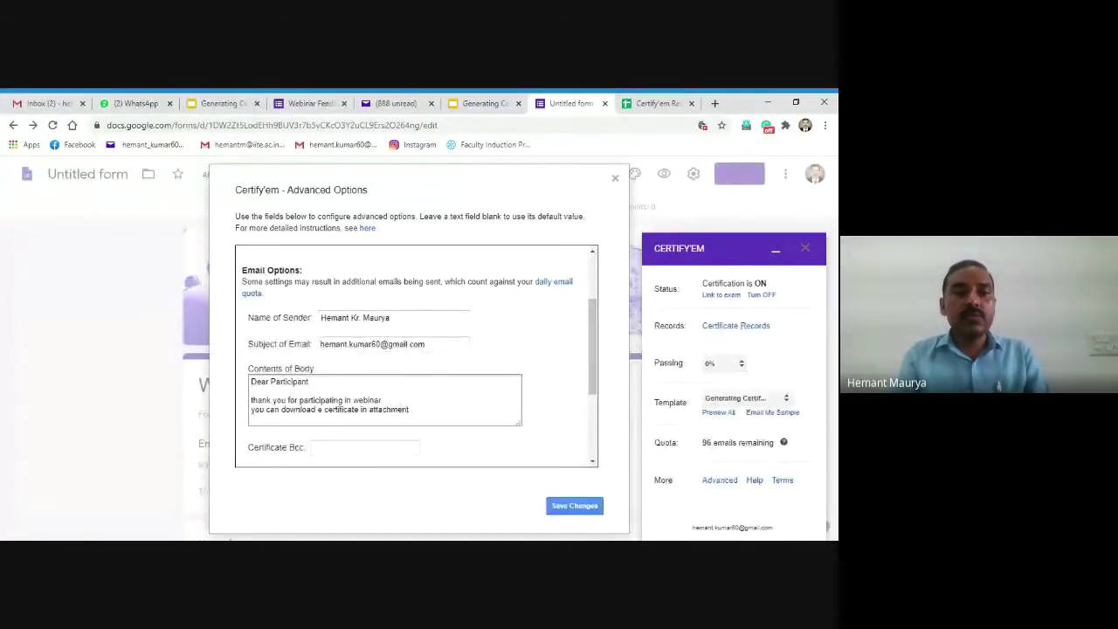
type(".")
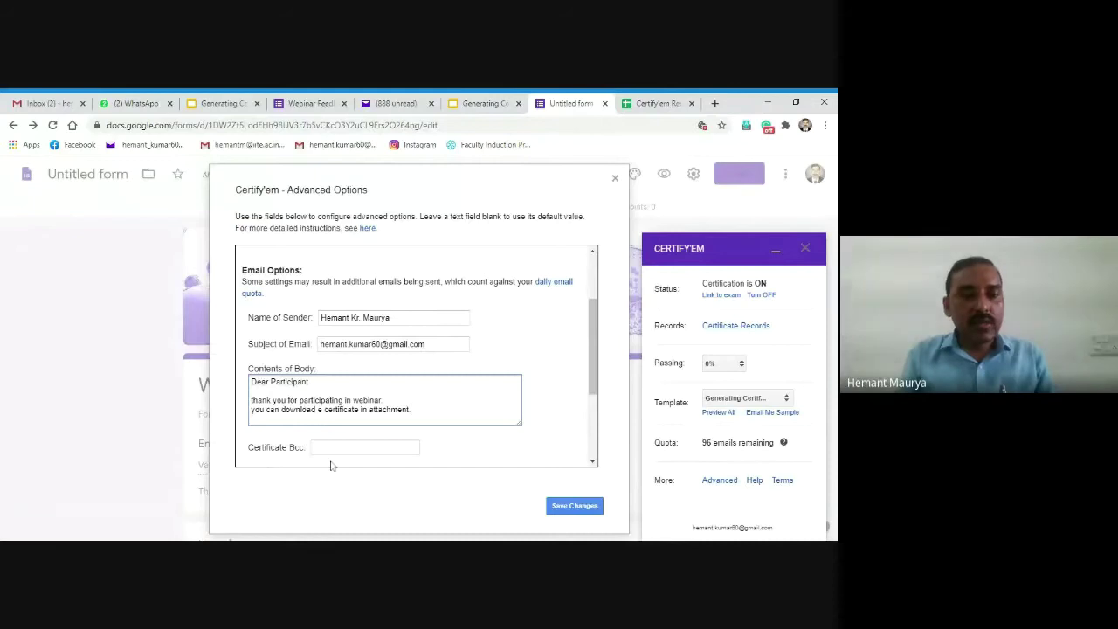
left_click_drag(592, 382, 592, 446)
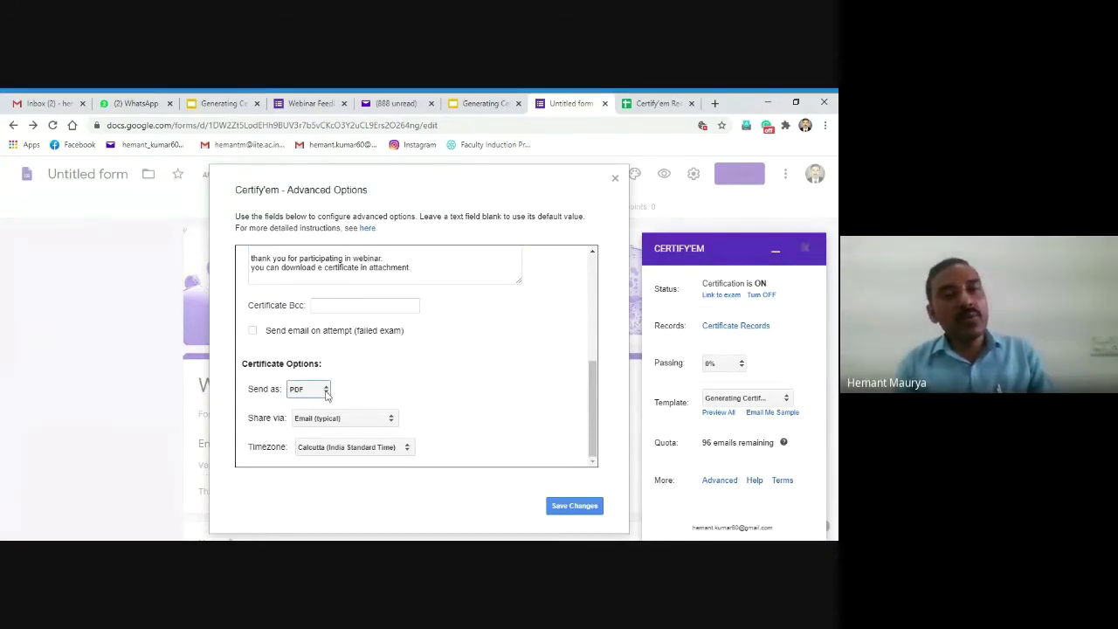
left_click(326, 391)
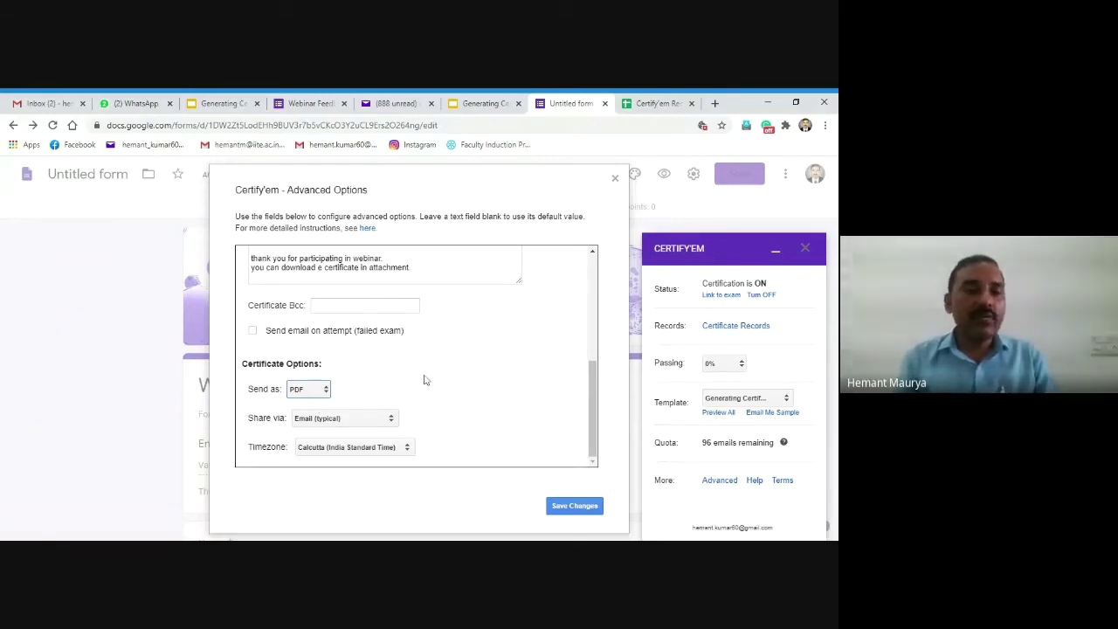
left_click(392, 420)
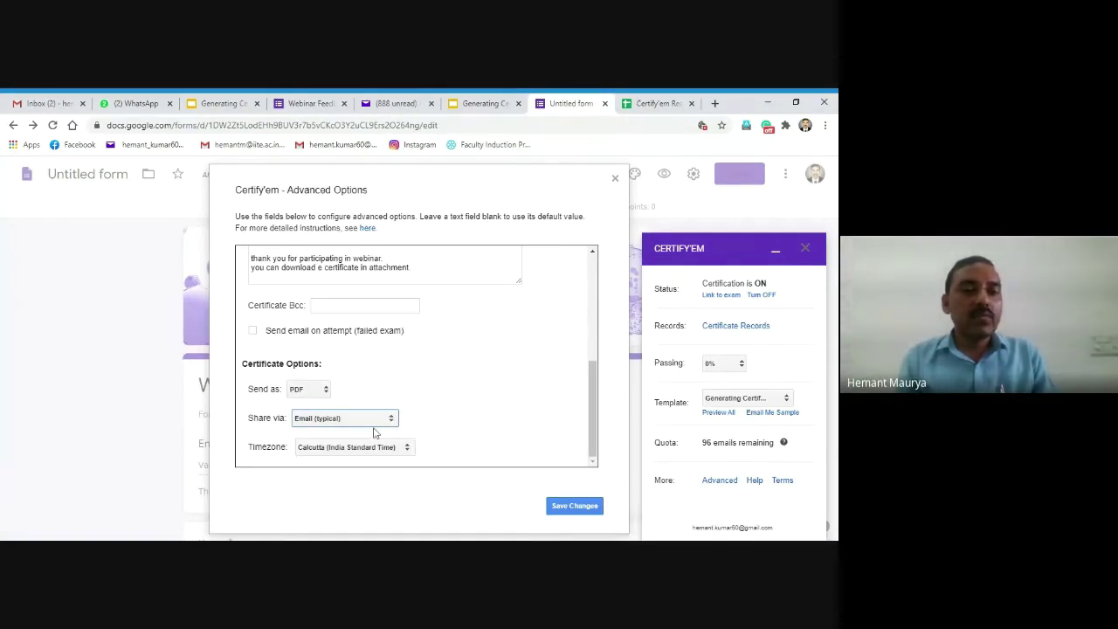
left_click_drag(591, 403, 591, 280)
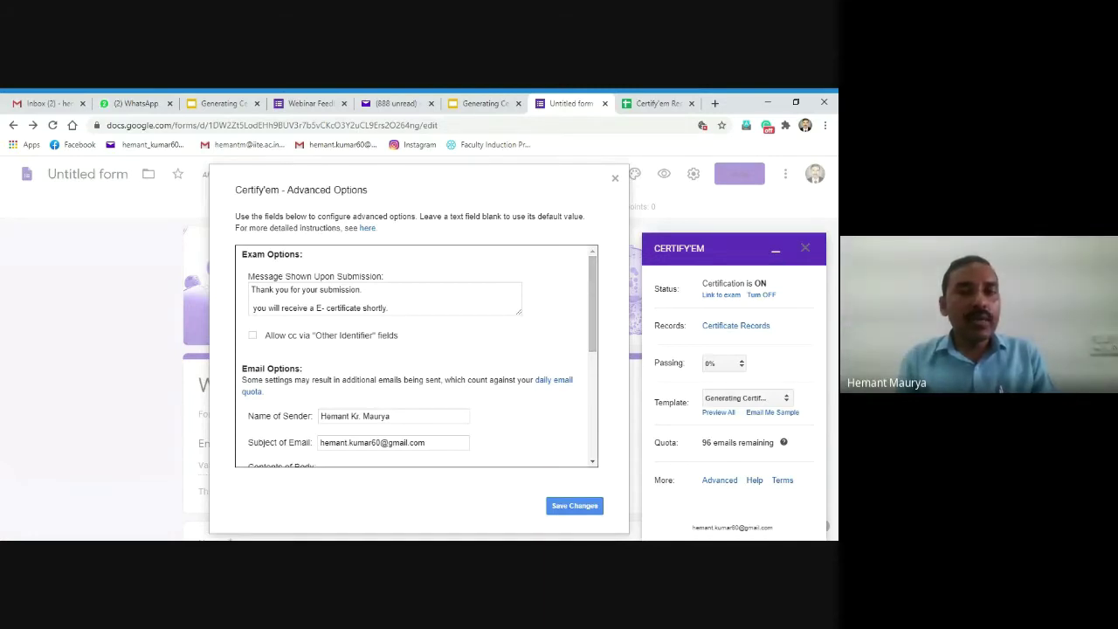
scroll(583, 330, "down", 3)
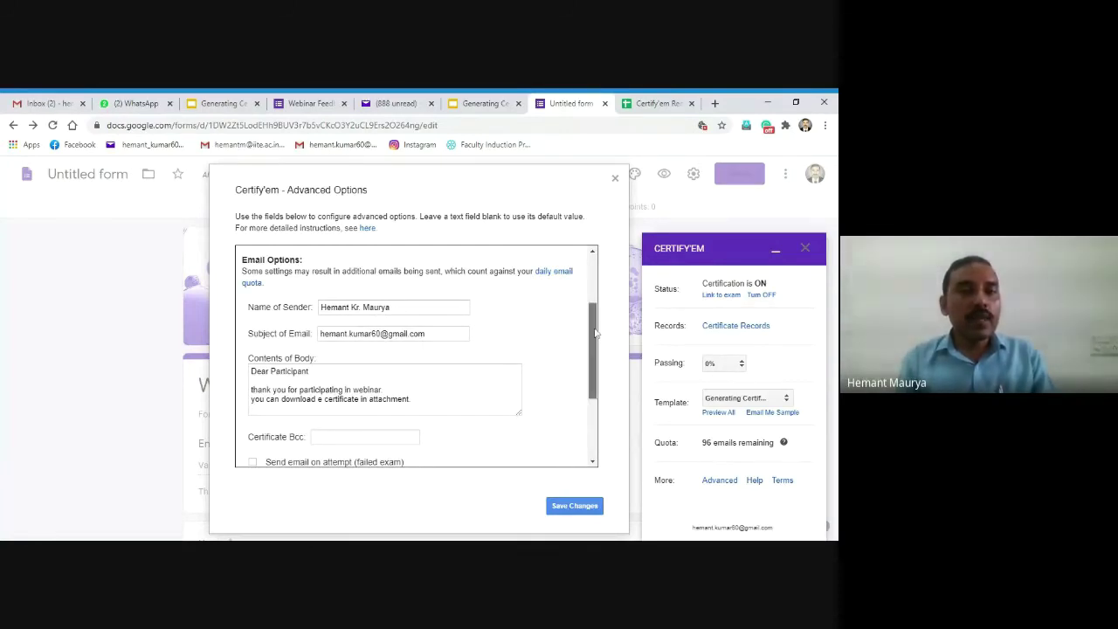
scroll(421, 357, "down", 1)
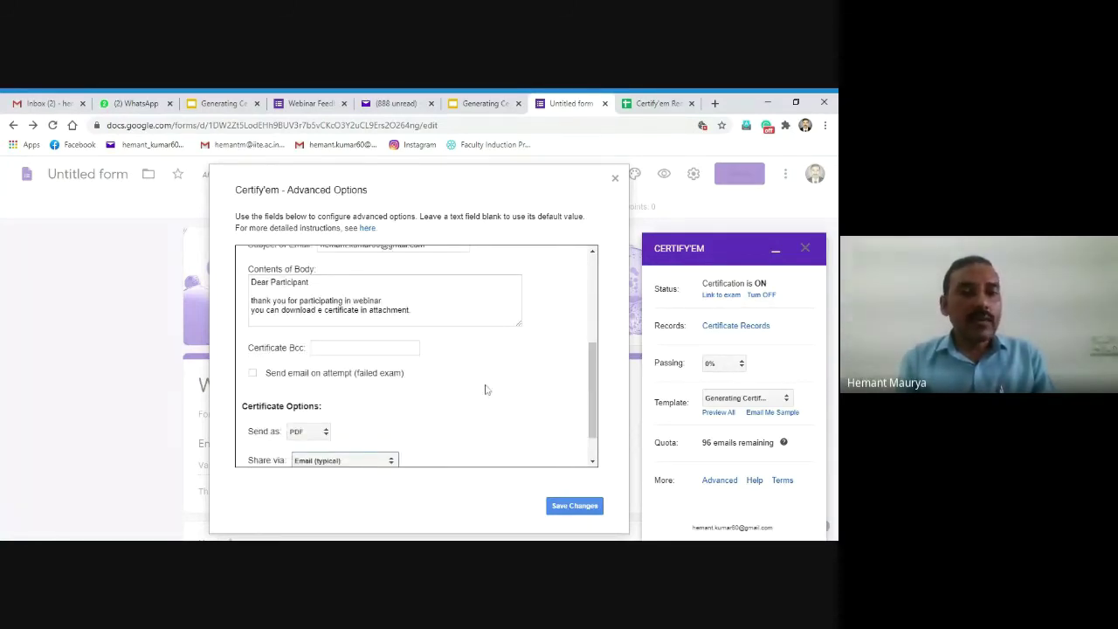
scroll(595, 384, "down", 1)
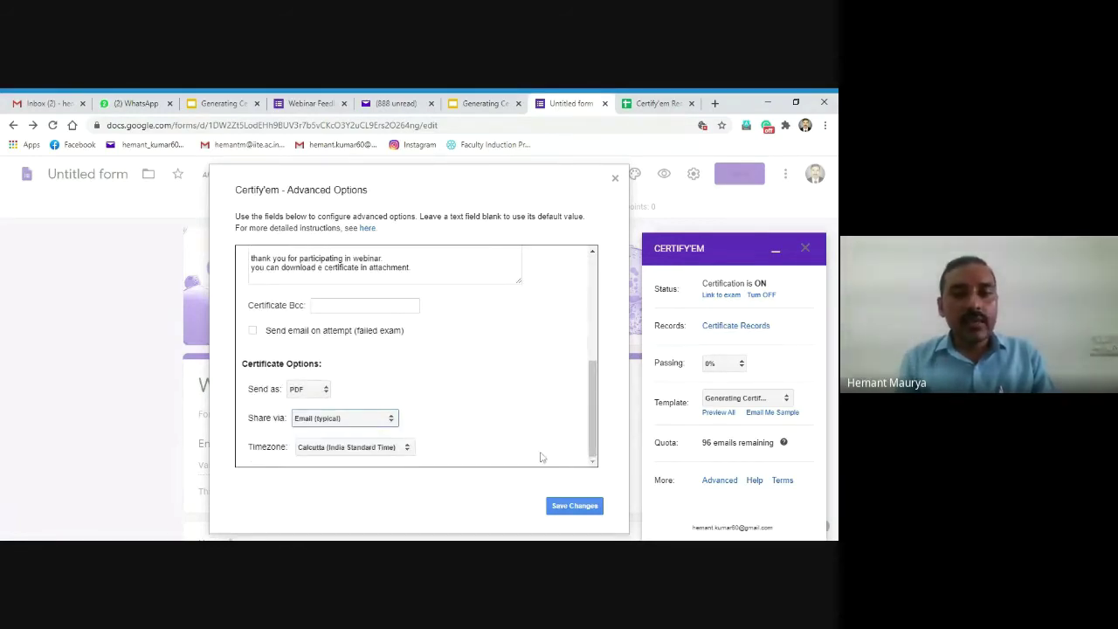
Step: Save the Certify'em advanced options and minimize the Certify'em sidebar
left_click(577, 507)
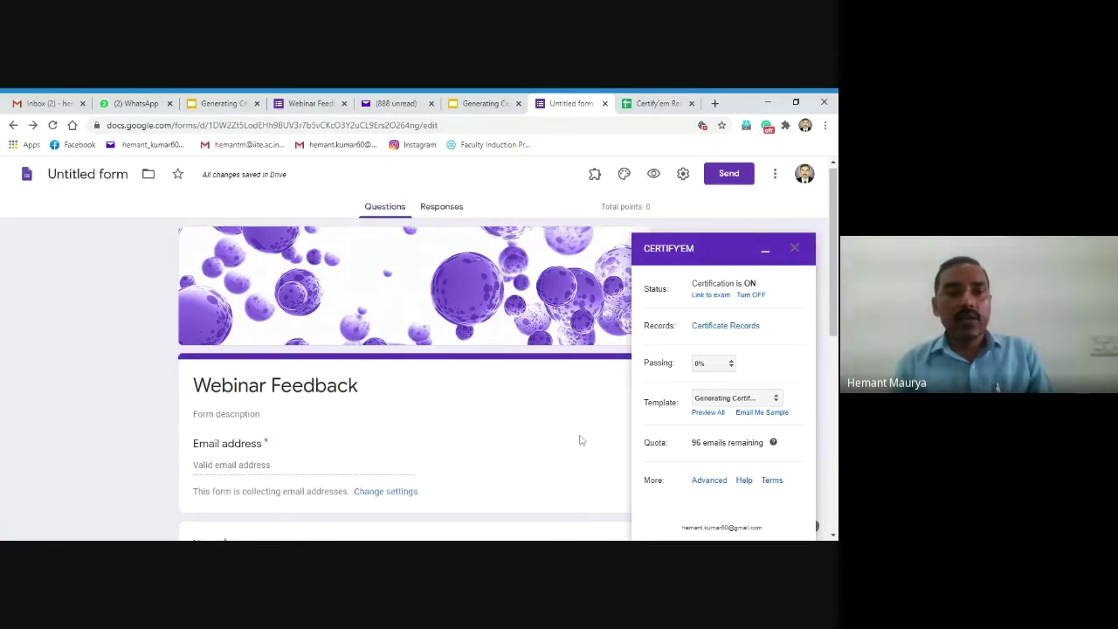
left_click(765, 252)
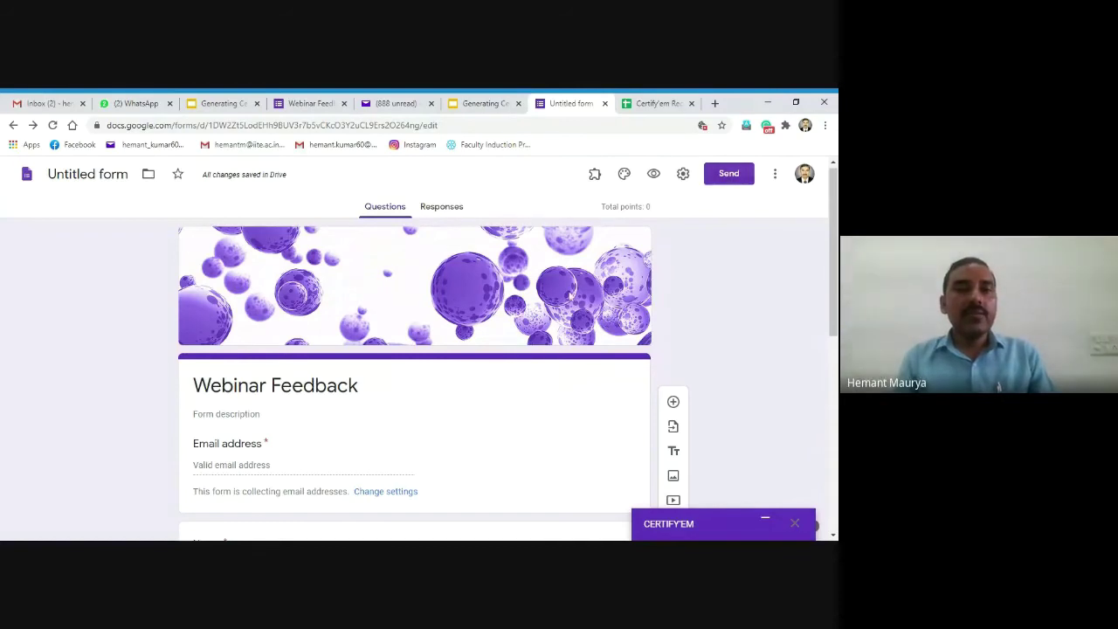
Step: Open the live Webinar Feedback form and enter the respondent's e-mail address, fixing a typo
left_click(653, 174)
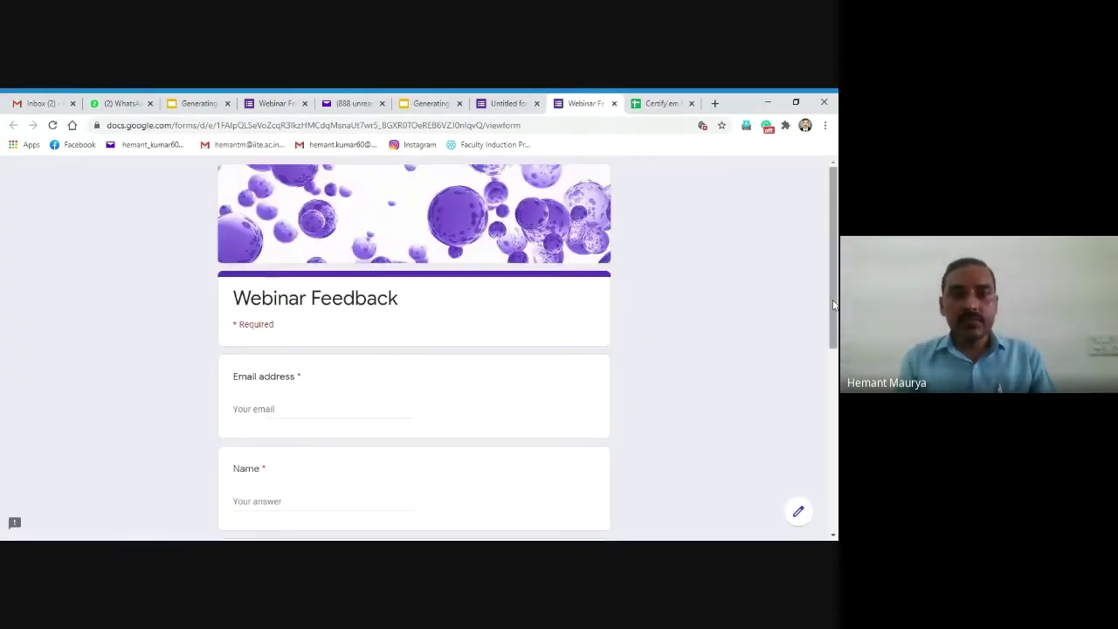
scroll(403, 333, "down", 2)
left_click(297, 297)
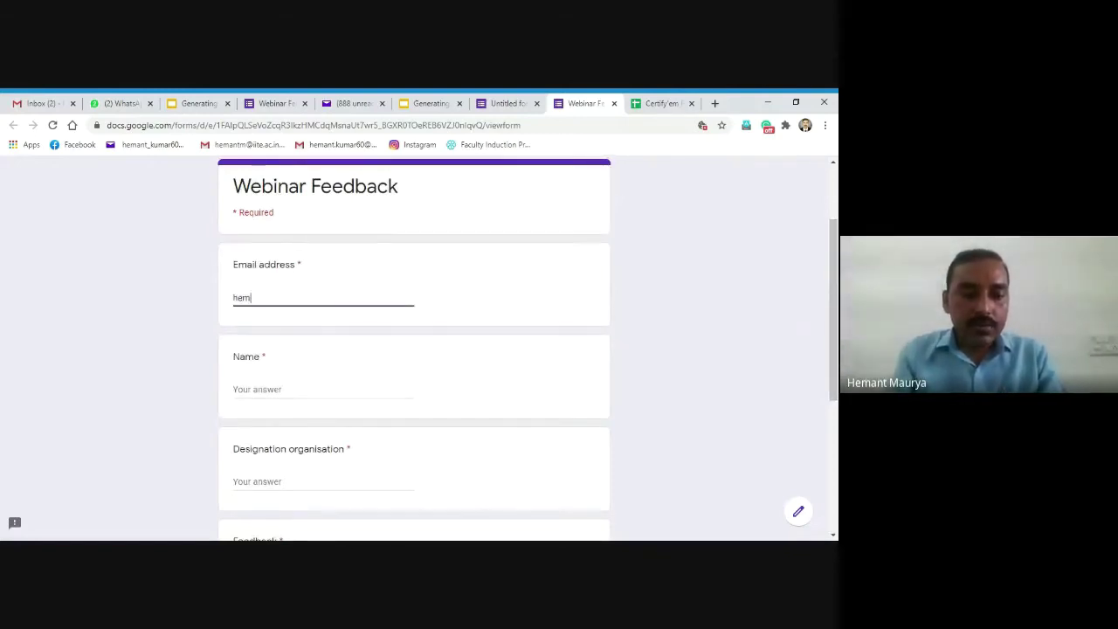
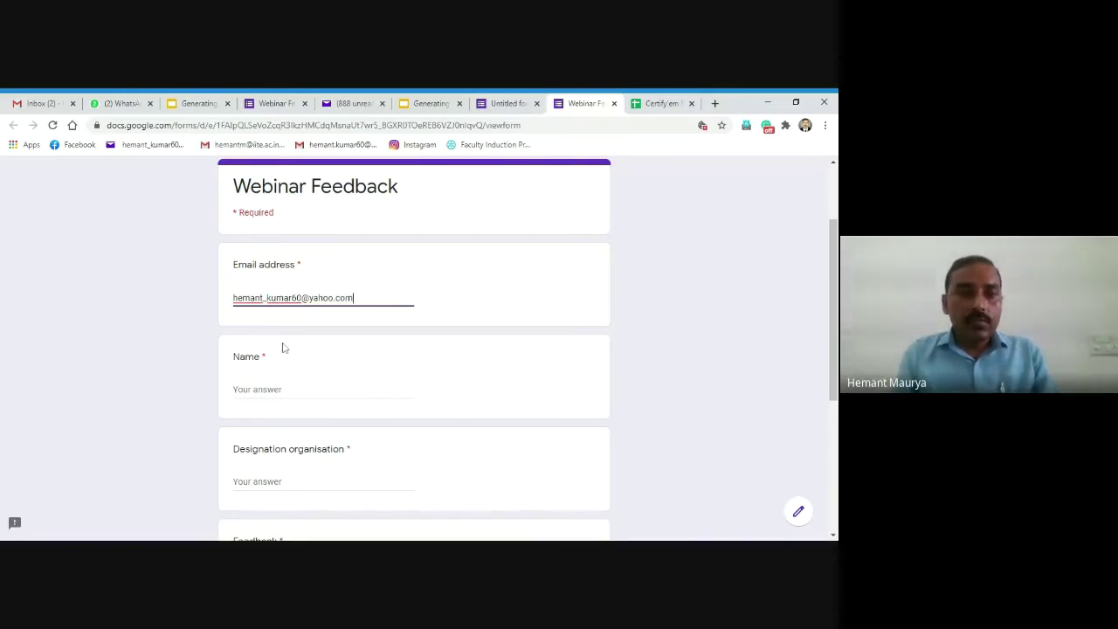
Step: Enter the respondent's full name in the Name question
left_click(272, 388)
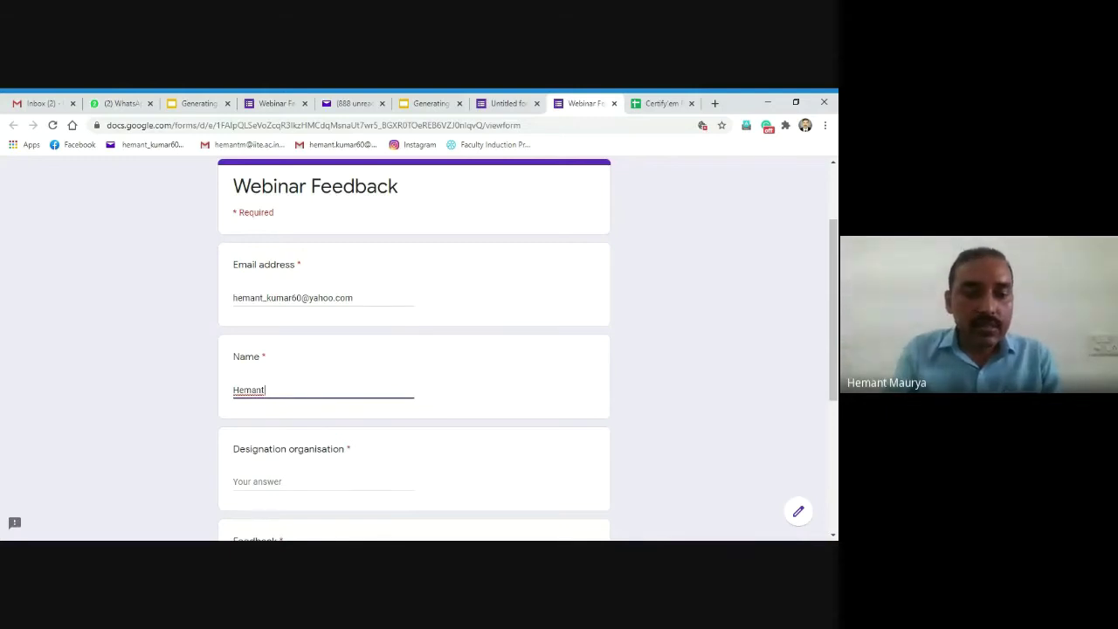
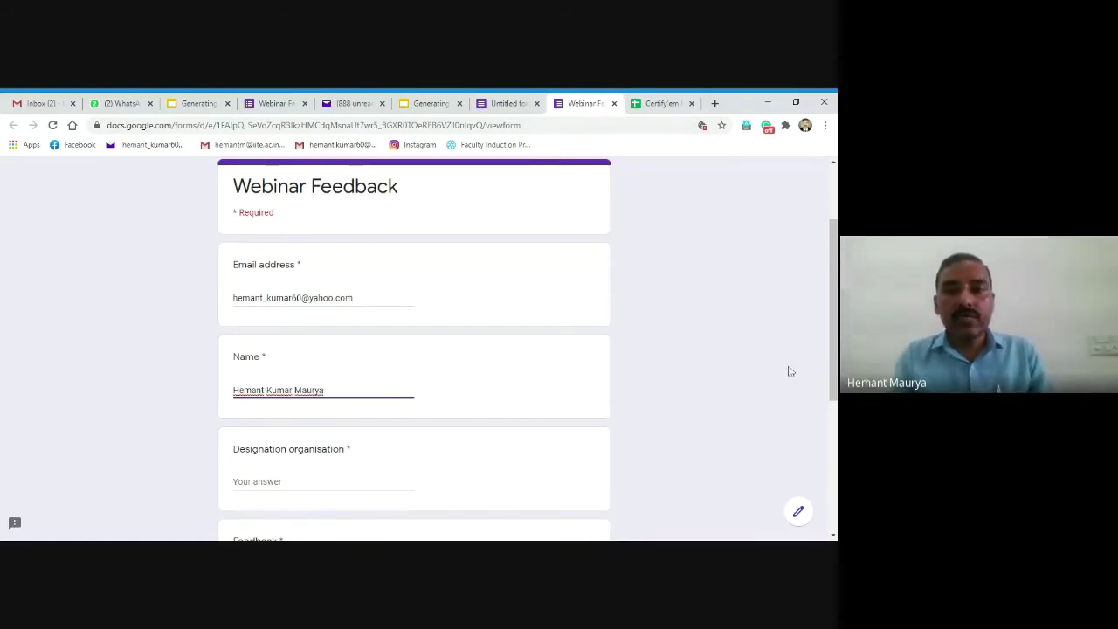
scroll(831, 360, "down", 3)
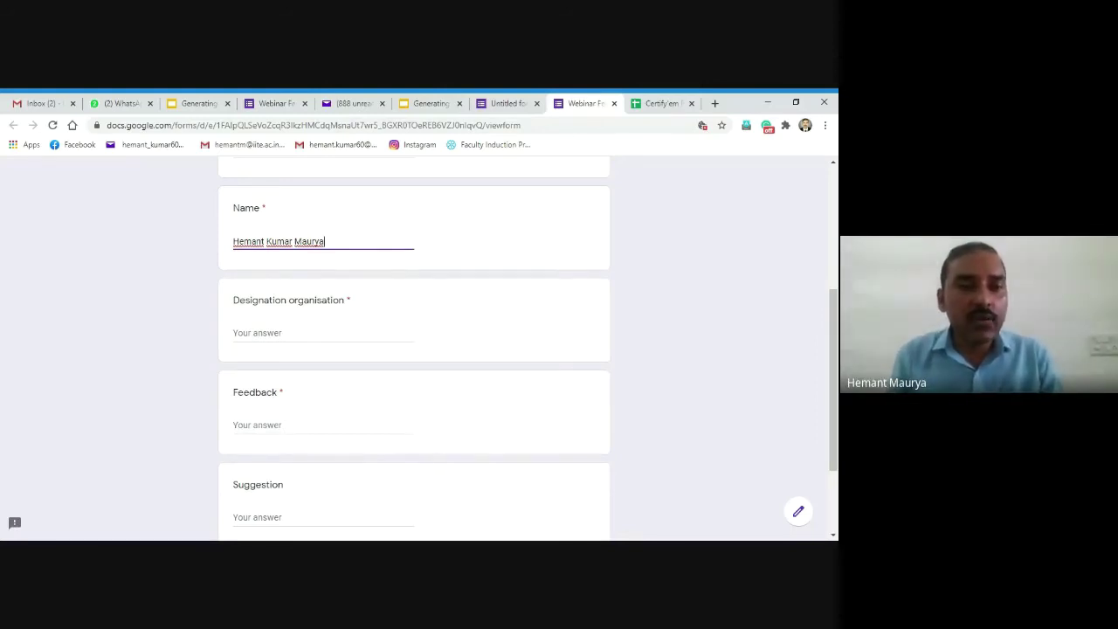
Step: Answer Designation organisation with 'Assistant Professor, IITE Gandhinar Gujarat', correcting the typos
left_click(324, 333)
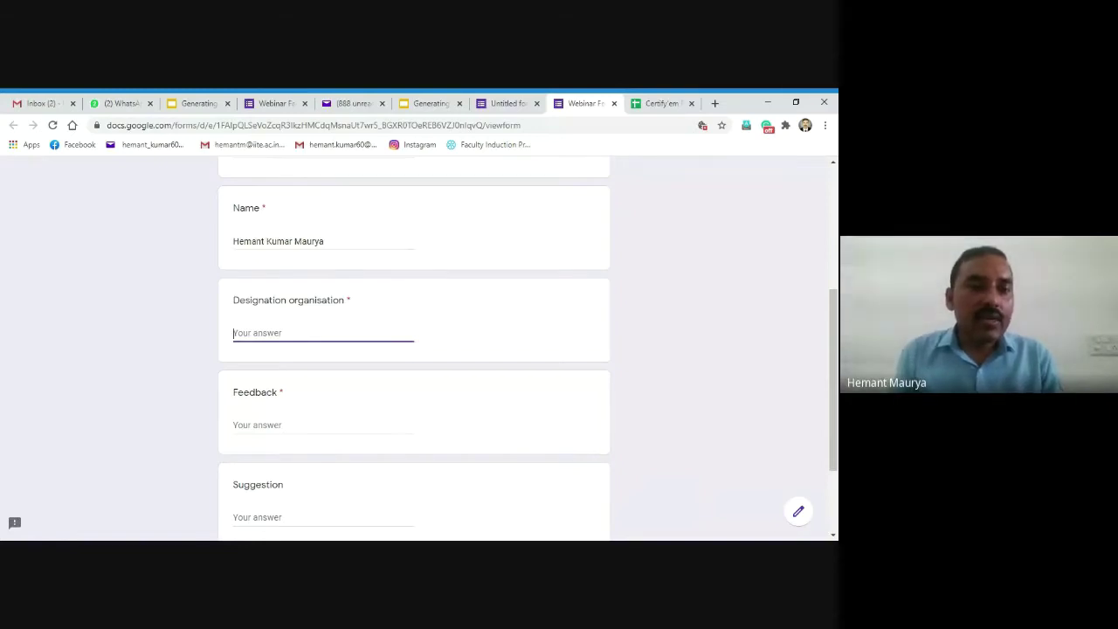
type("A")
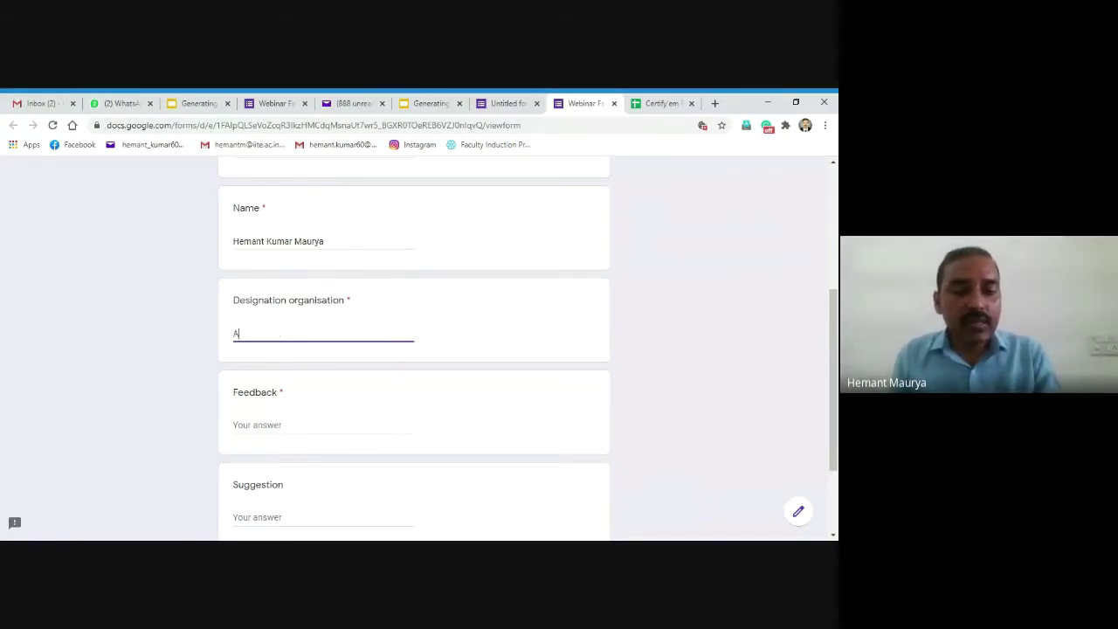
type("ssistan")
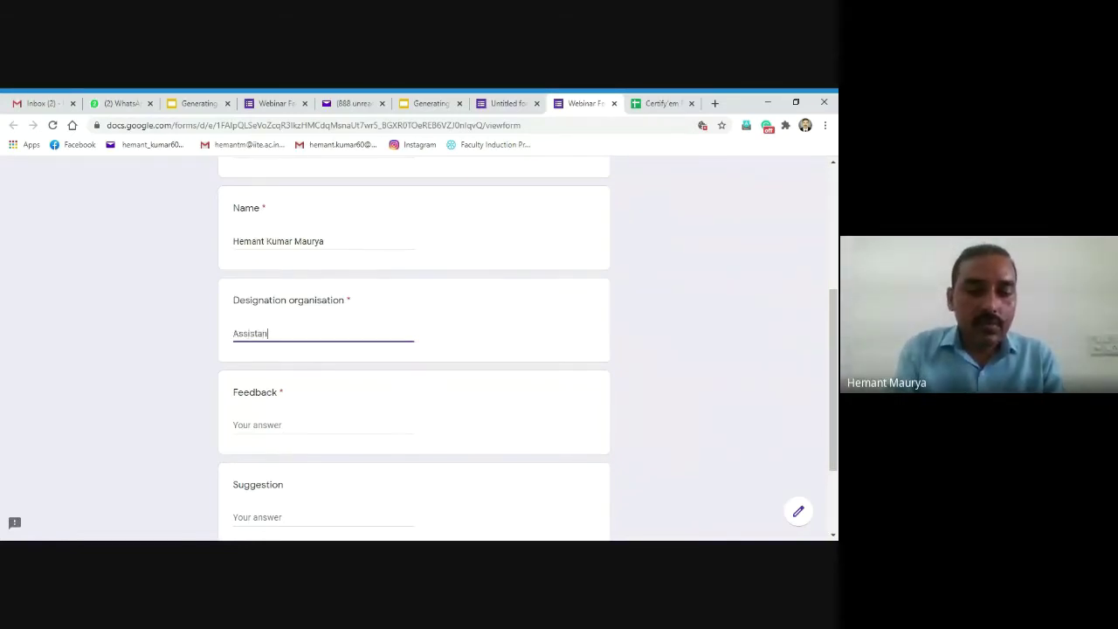
type("t P")
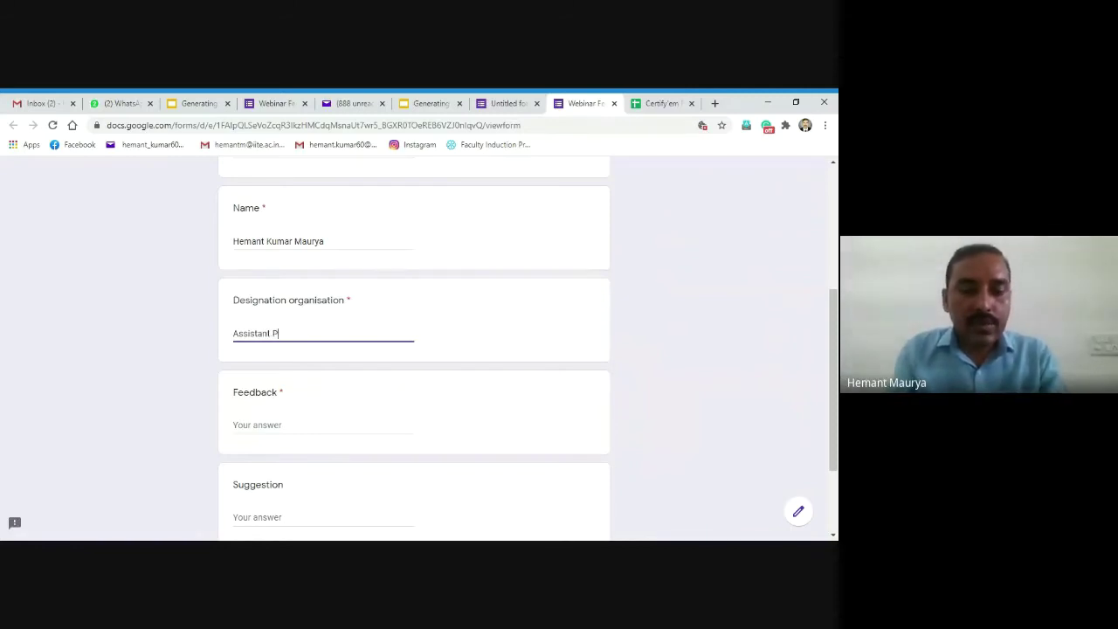
type("rofes")
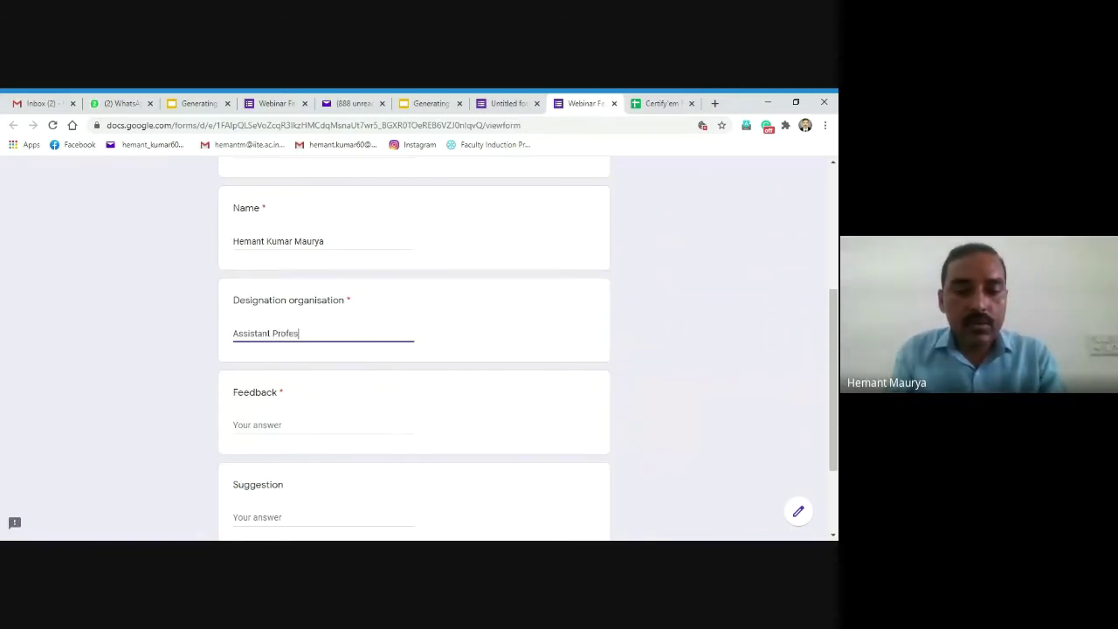
type("or")
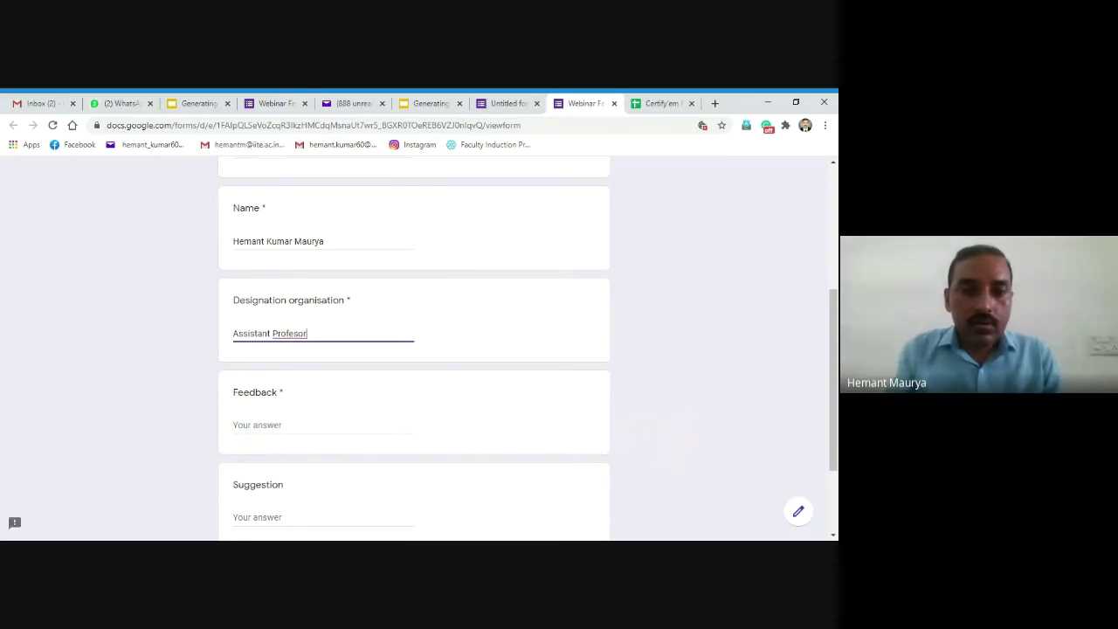
key("BackSpace")
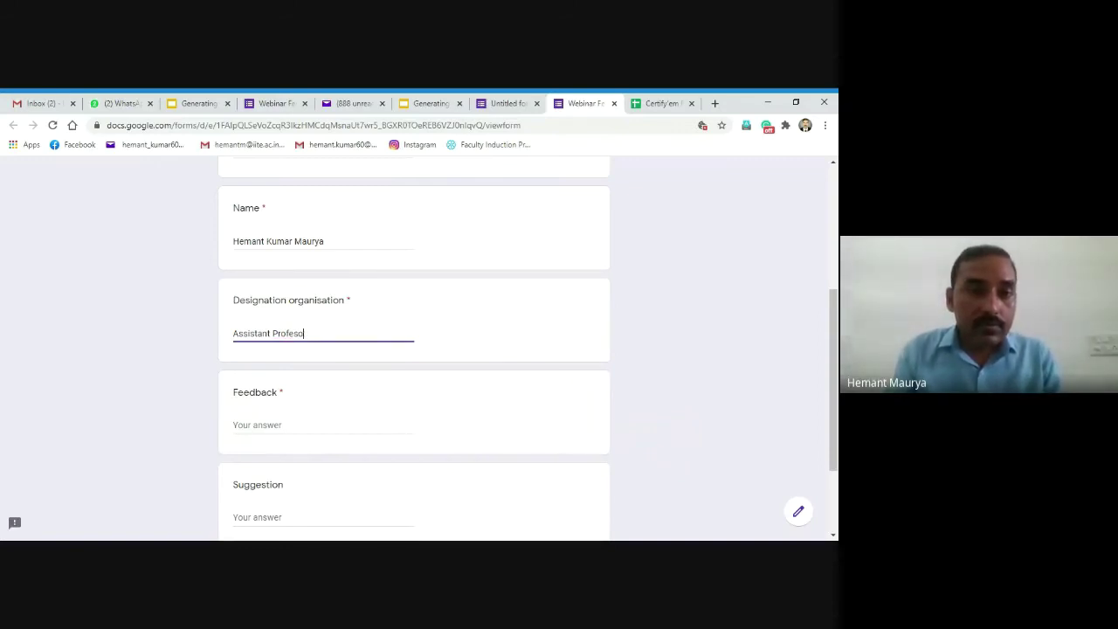
key("BackSpace")
key("BackSpace")
key("BackSpace")
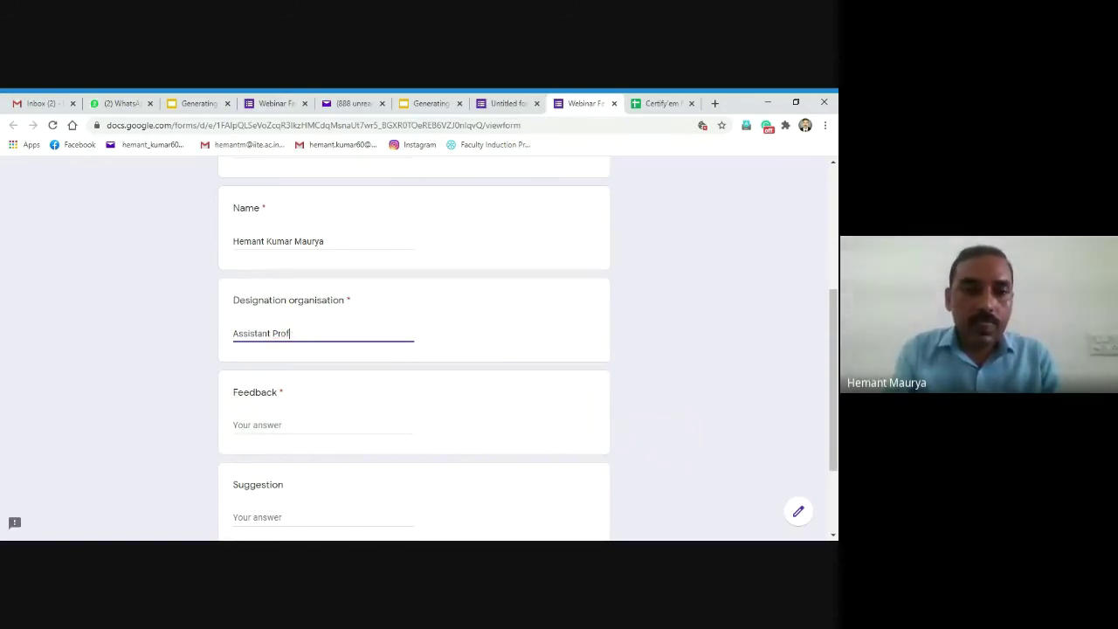
type("fessor")
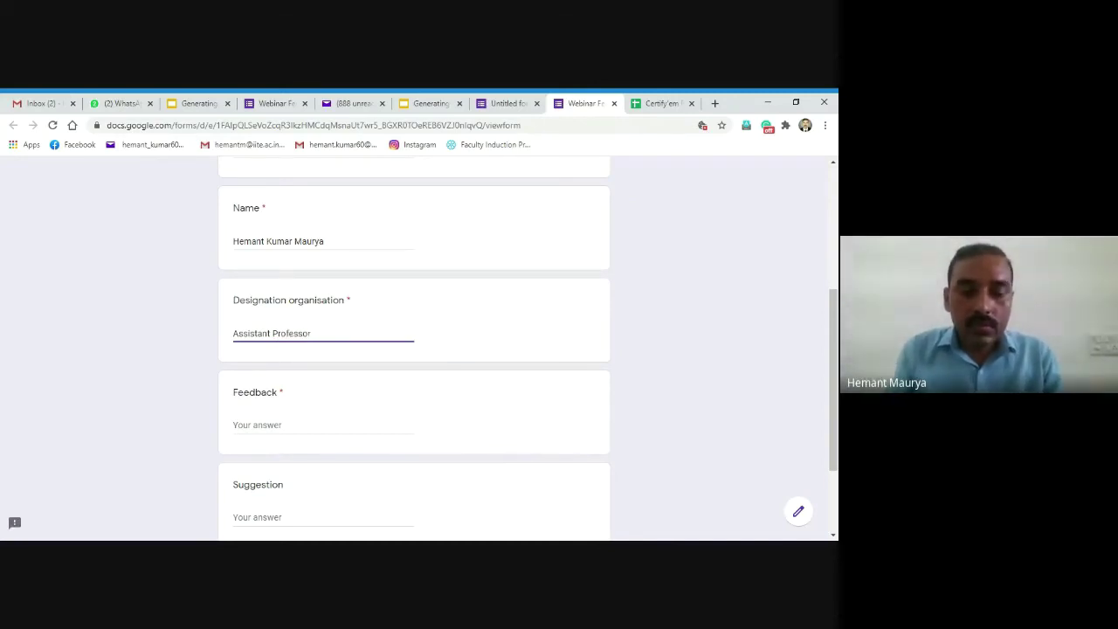
type(", IITE Ga")
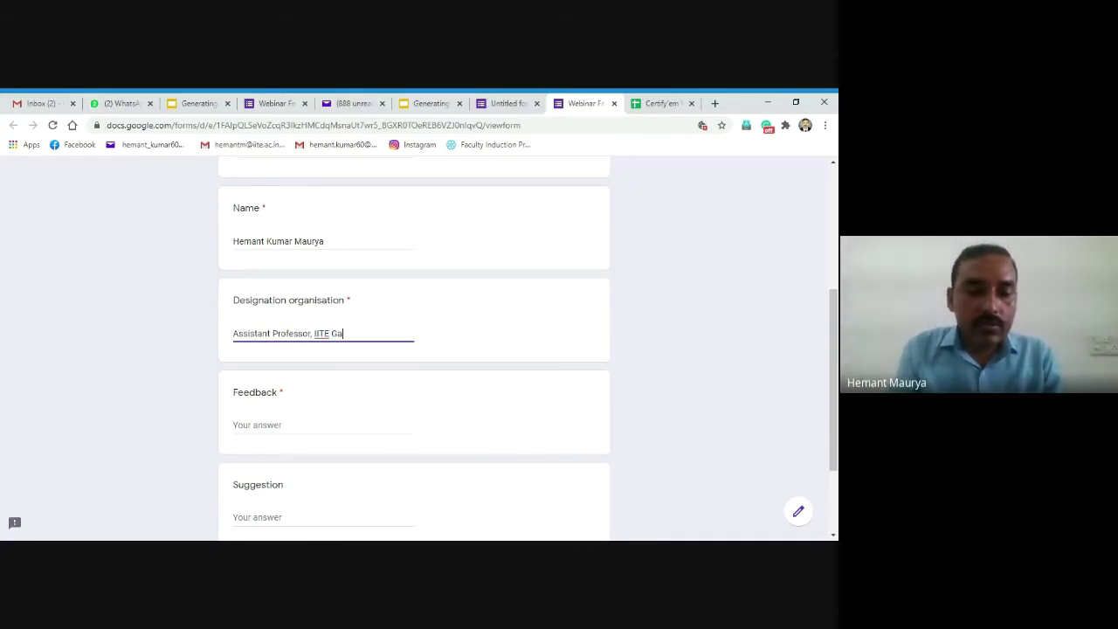
type("ndhinar ga")
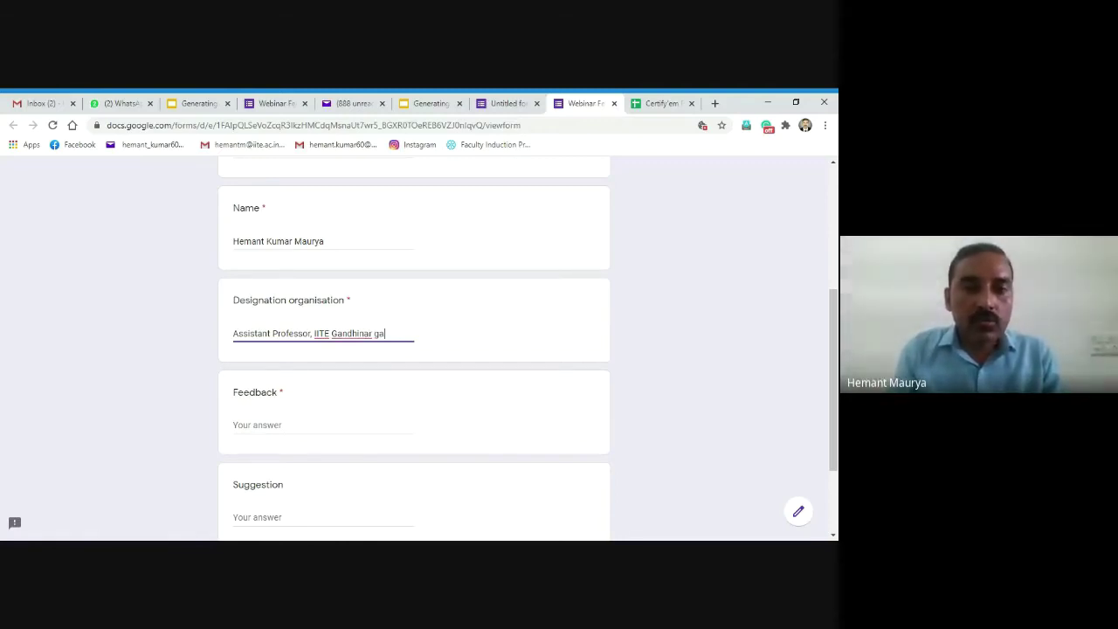
key("BackSpace")
key("BackSpace")
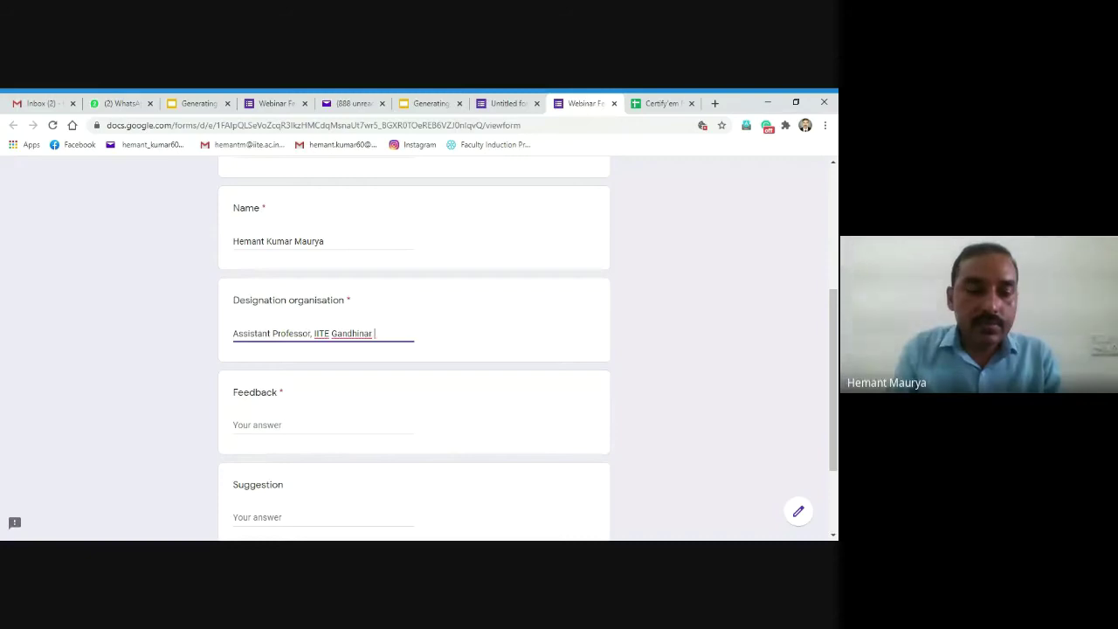
type("gujarat")
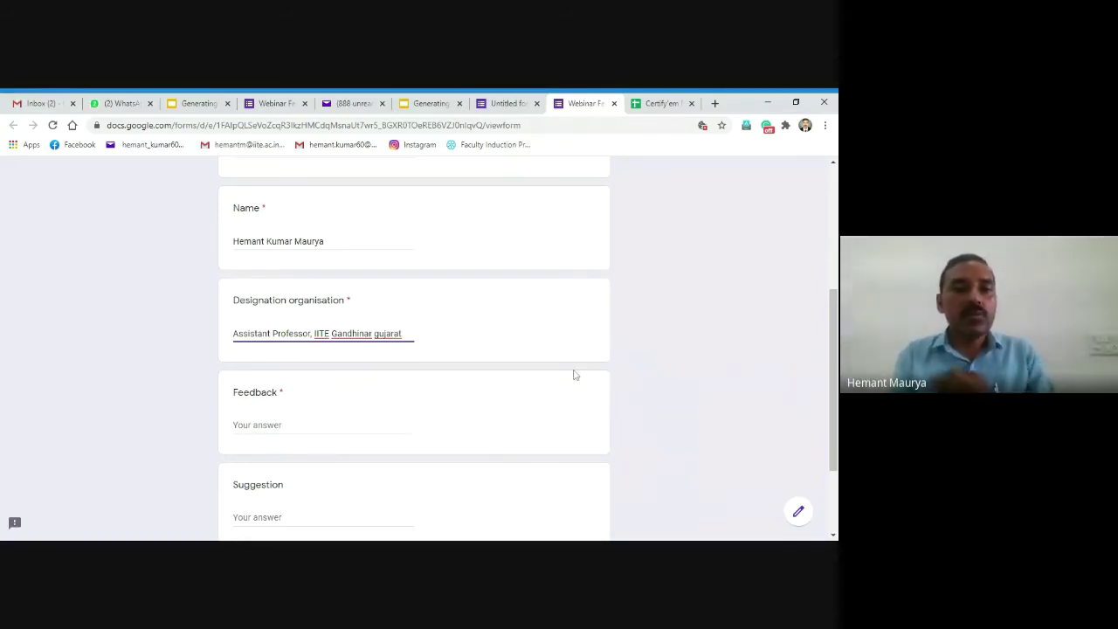
left_click(379, 334)
key("BackSpace")
type("G")
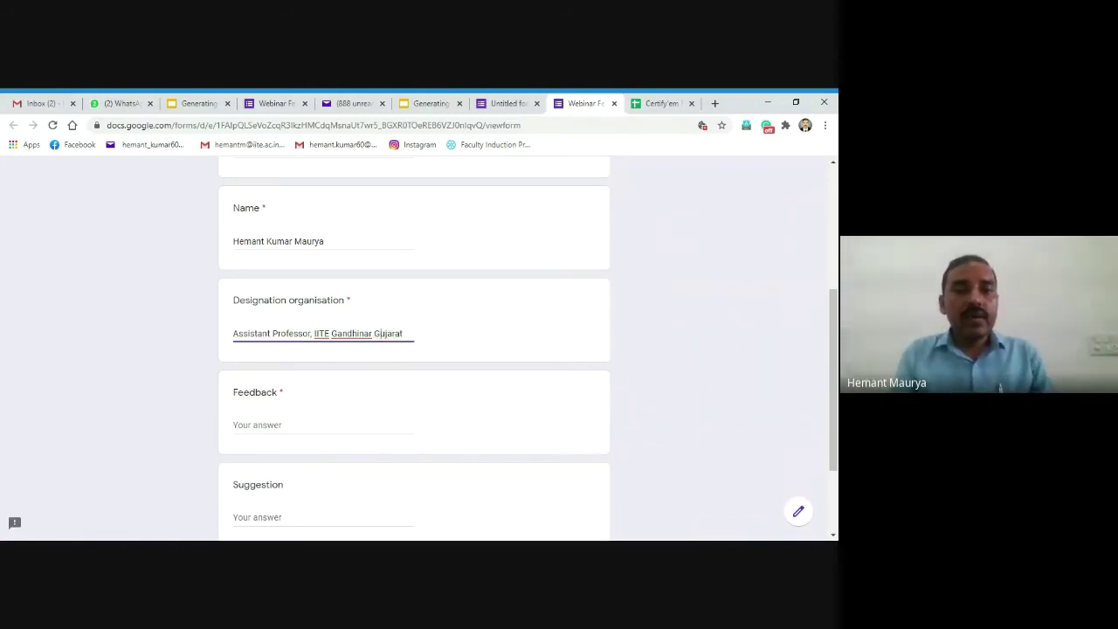
Step: Answer Feedback with 'Nice' and Suggestion with 'ok'
left_click(280, 424)
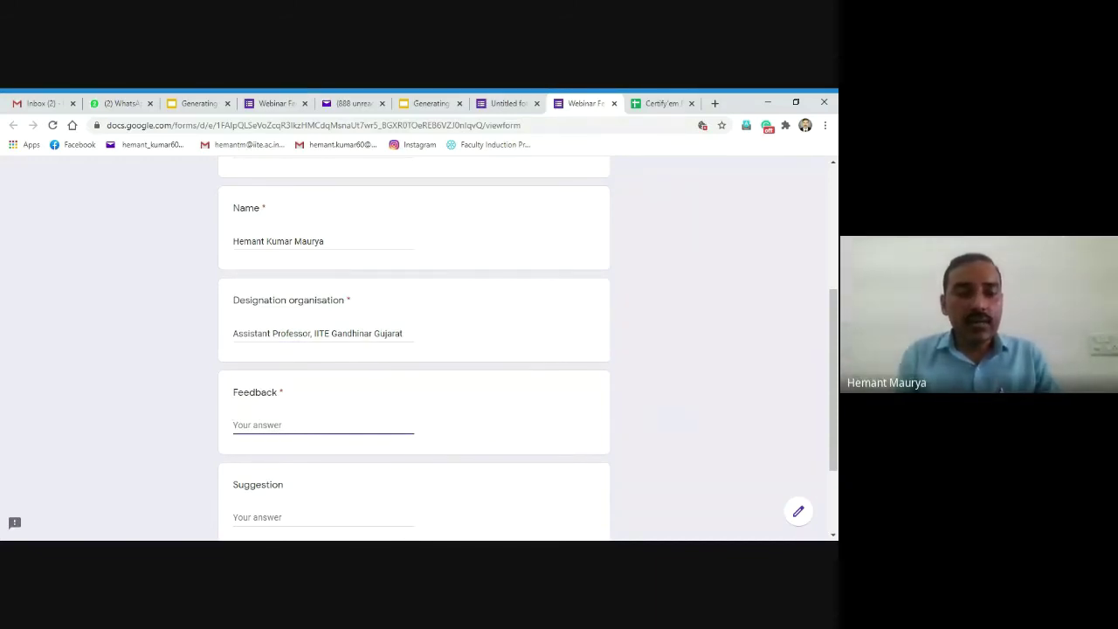
type("Nice")
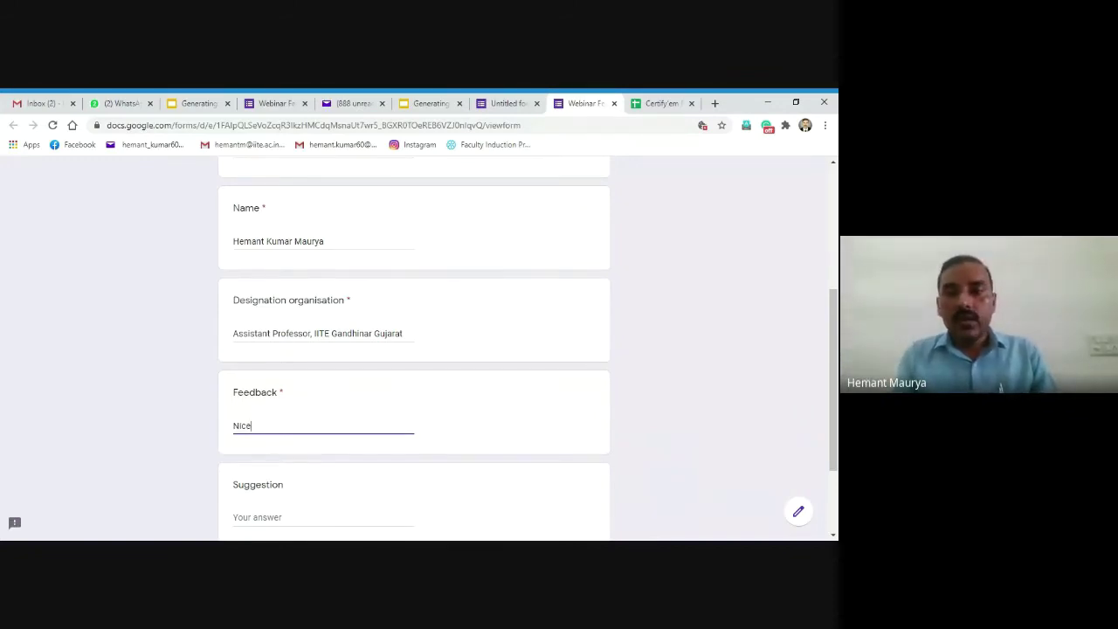
scroll(826, 472, "down", 3)
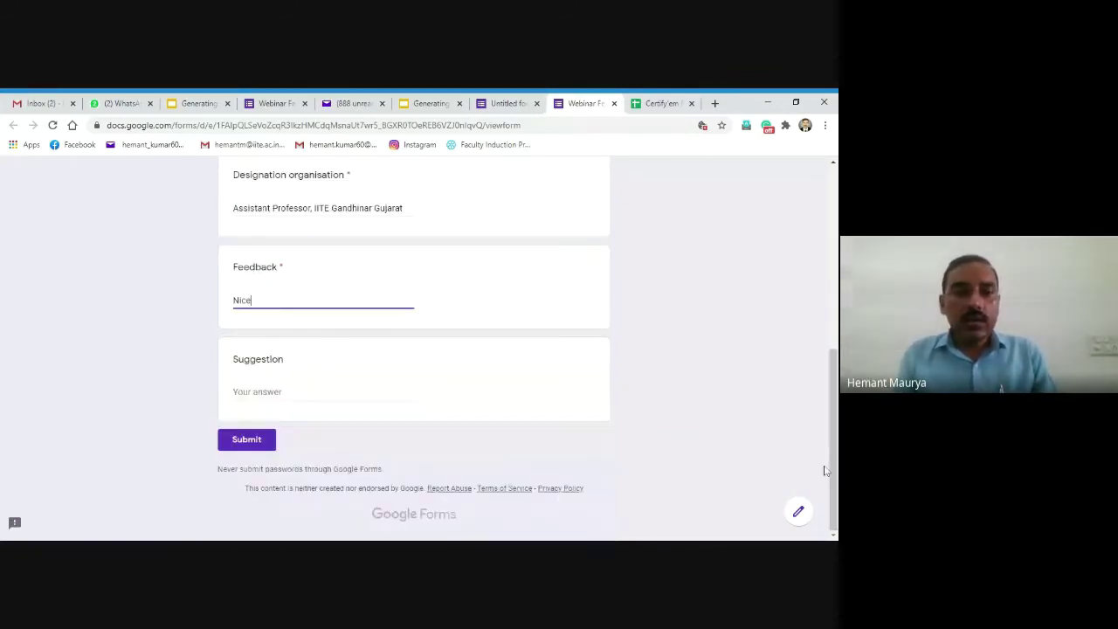
left_click(323, 392)
type("ok")
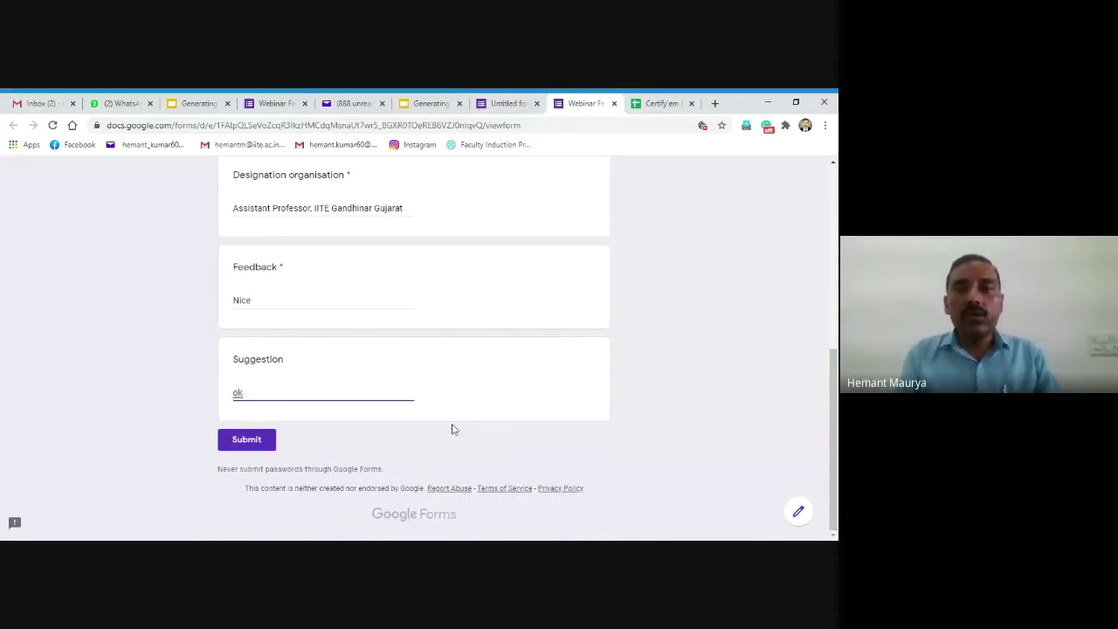
left_click_drag(832, 400, 834, 394)
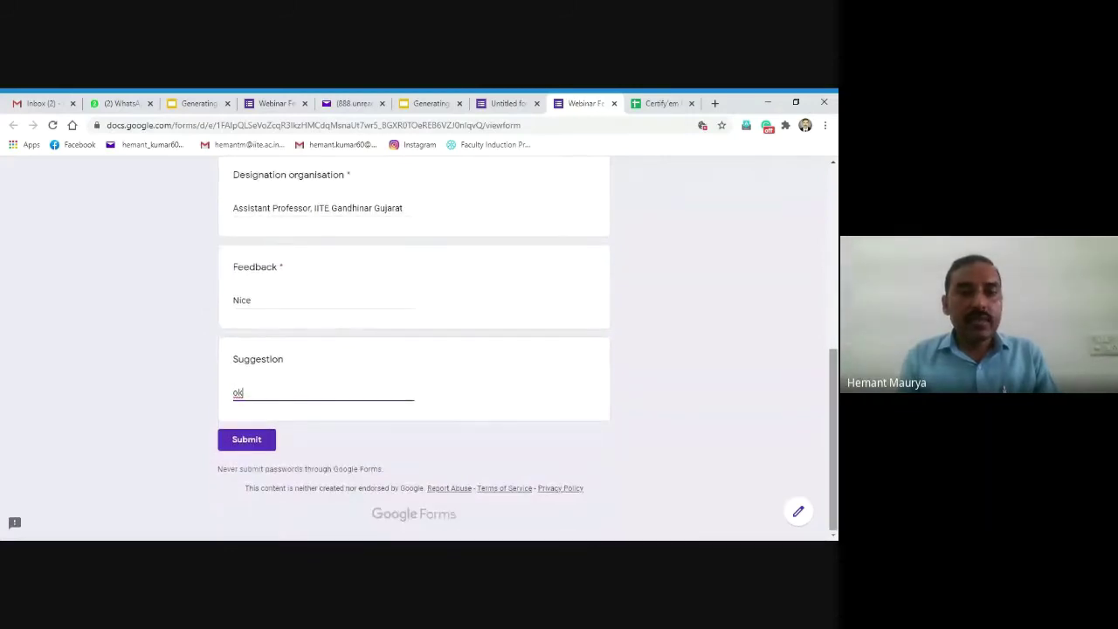
Step: Submit the completed Webinar Feedback response to reach the thank-you page
left_click(246, 441)
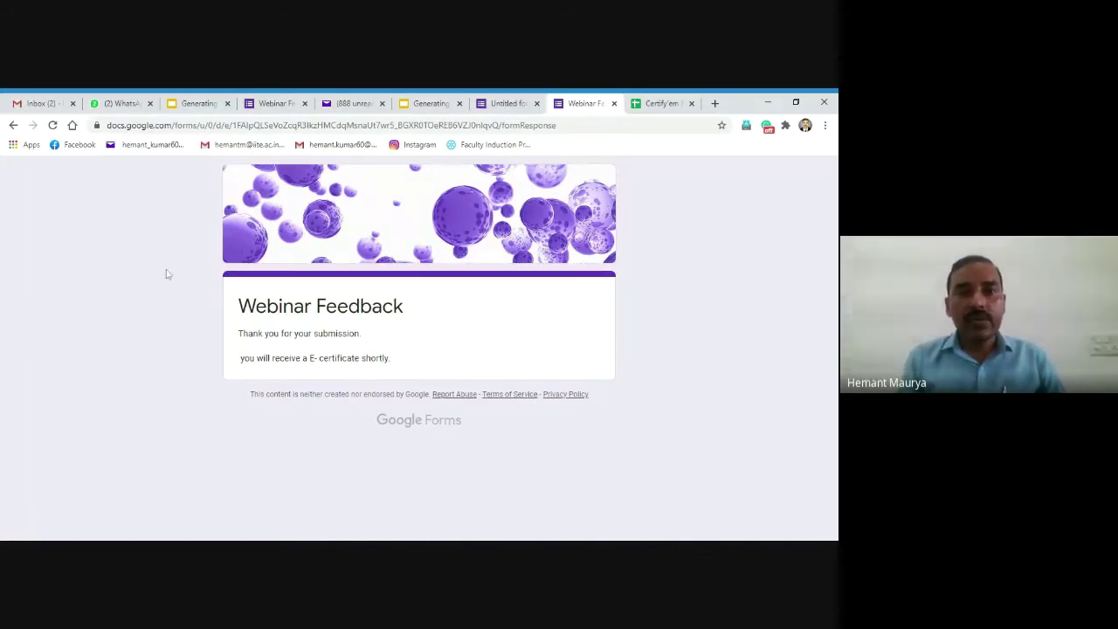
Step: In Yahoo Mail, open the newest Certify'em email and preview its certificate PDF attachment
left_click(349, 105)
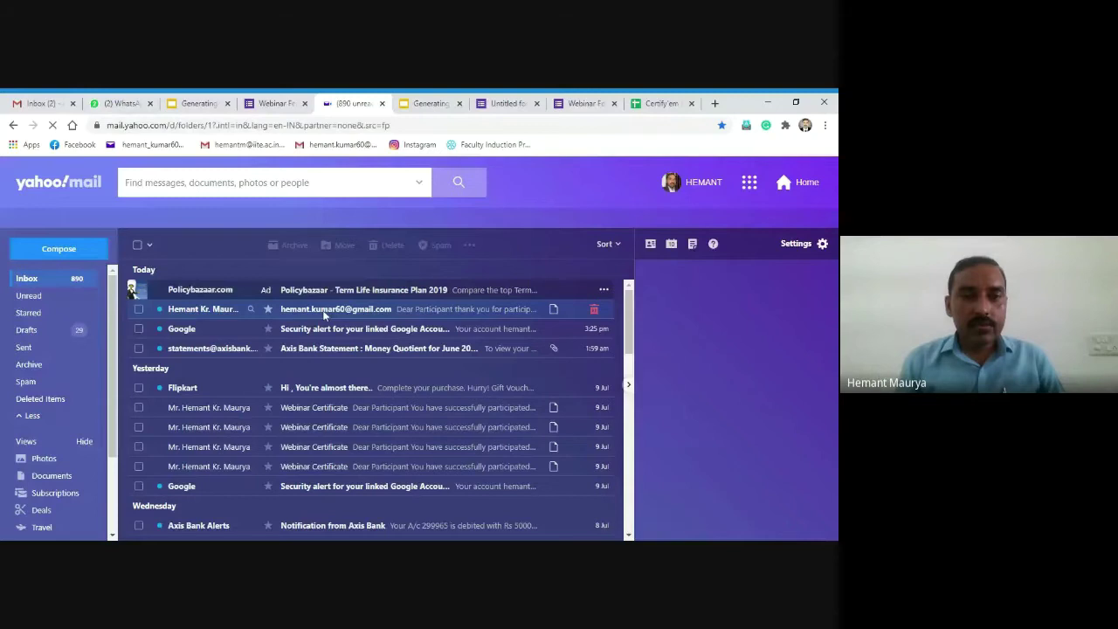
left_click(325, 313)
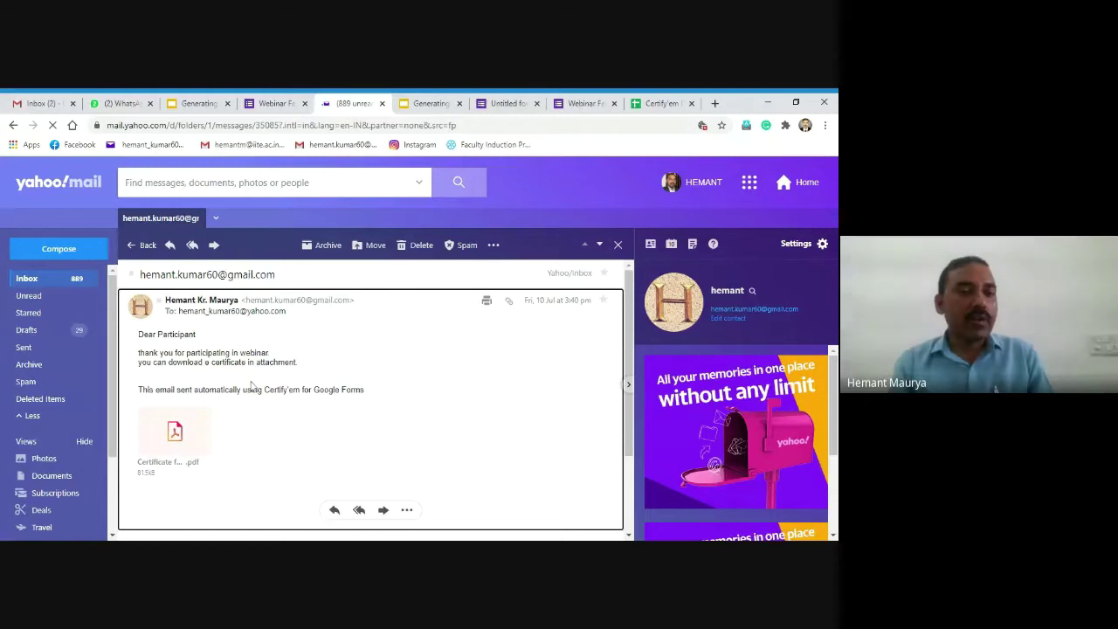
mouse_move(200, 444)
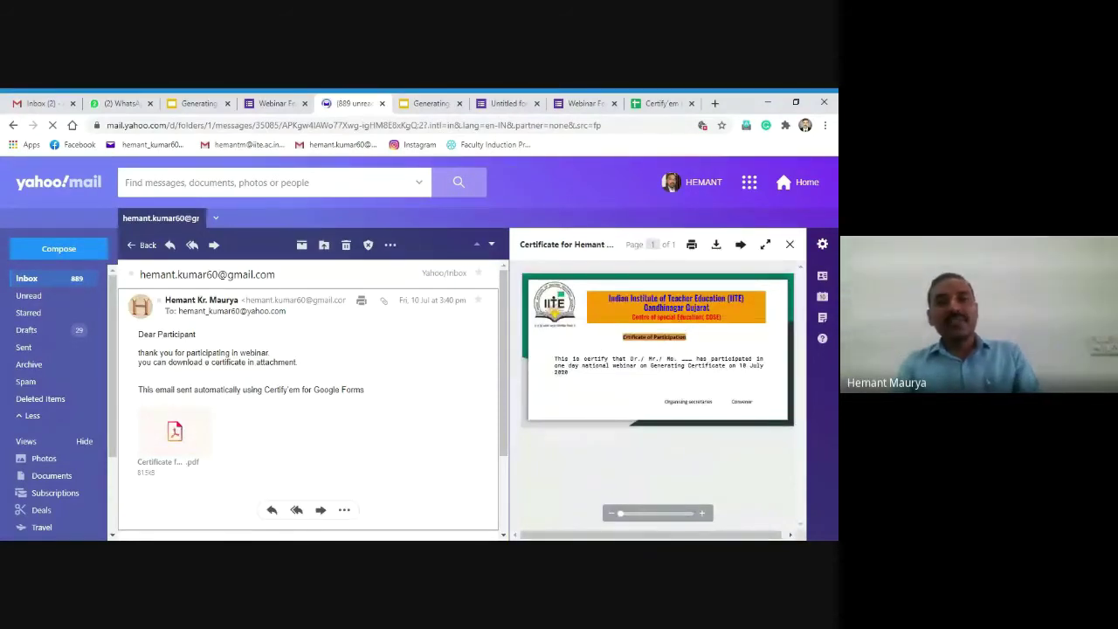
Step: View the participation certificate full-screen, close it, and return to the Generating Certificate slides
left_click(767, 244)
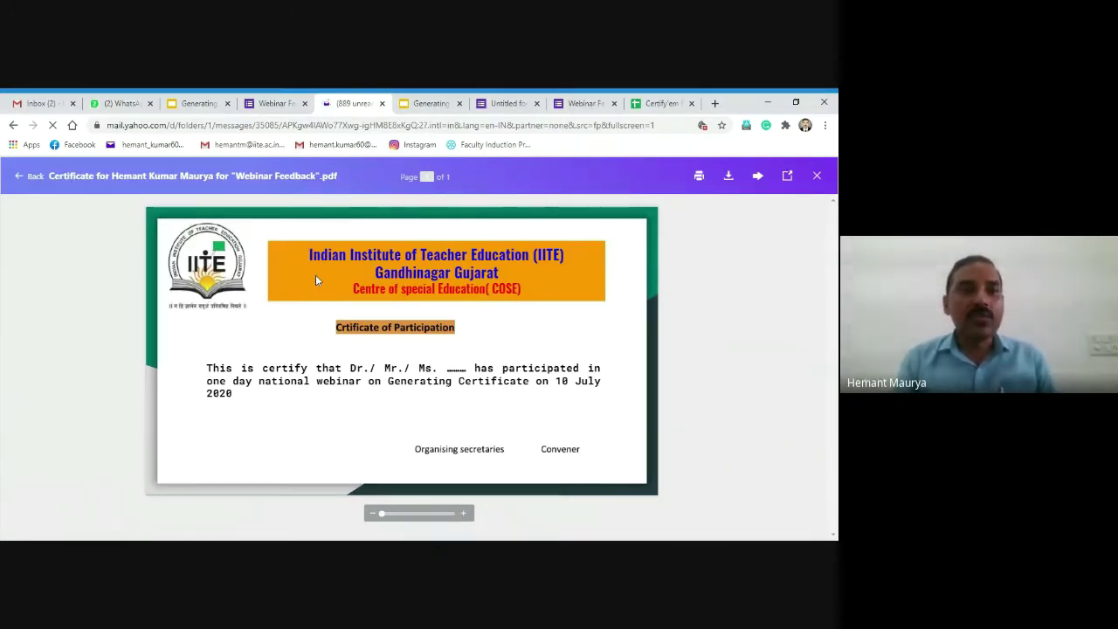
left_click(16, 178)
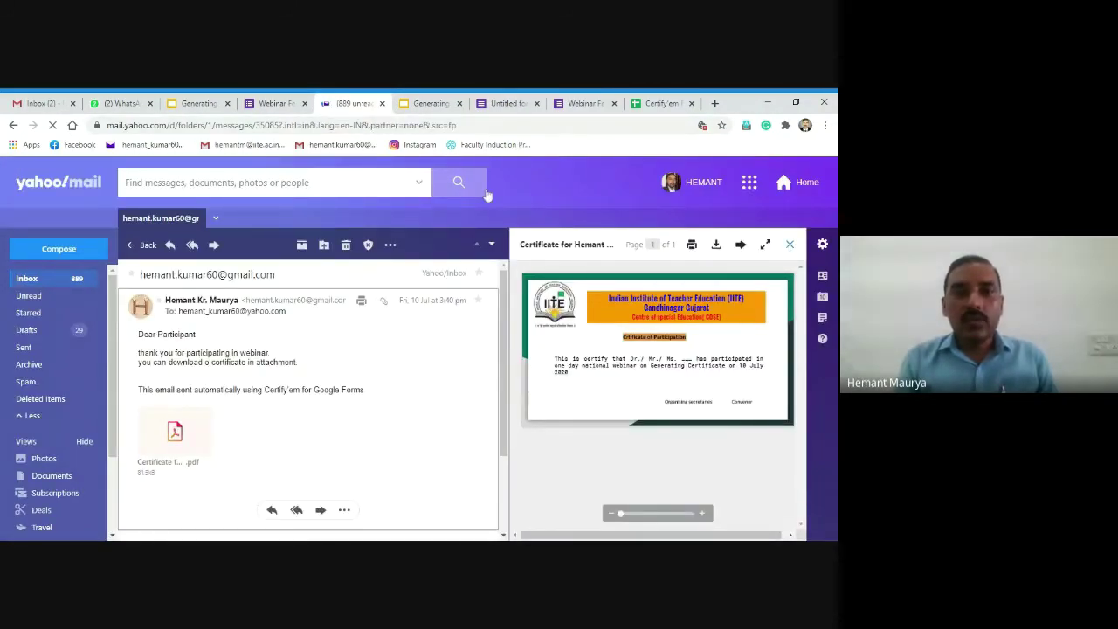
left_click(428, 105)
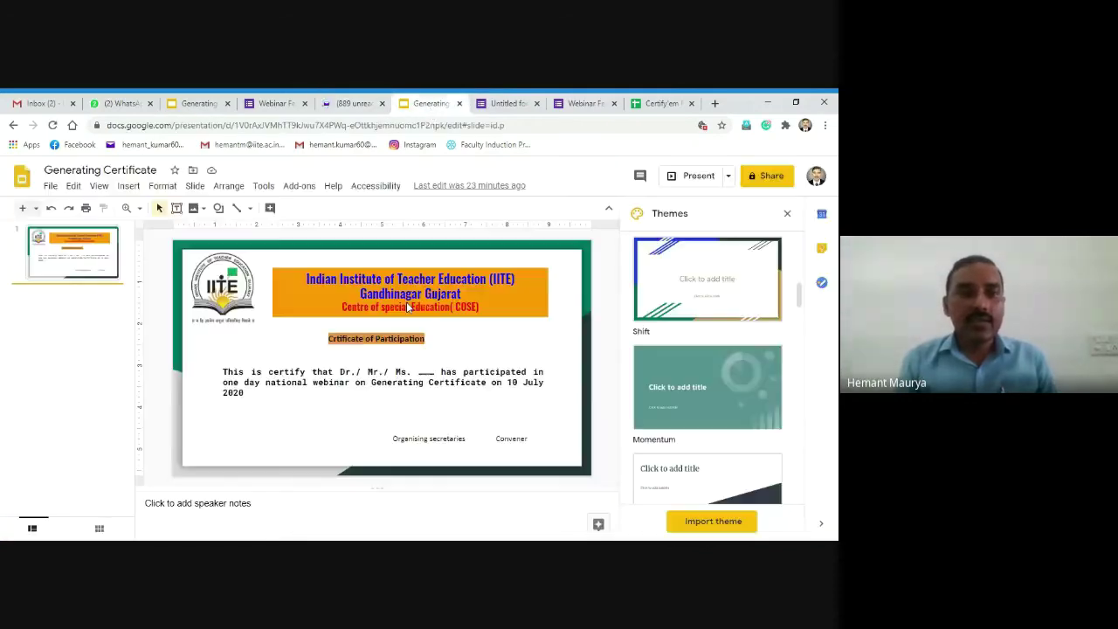
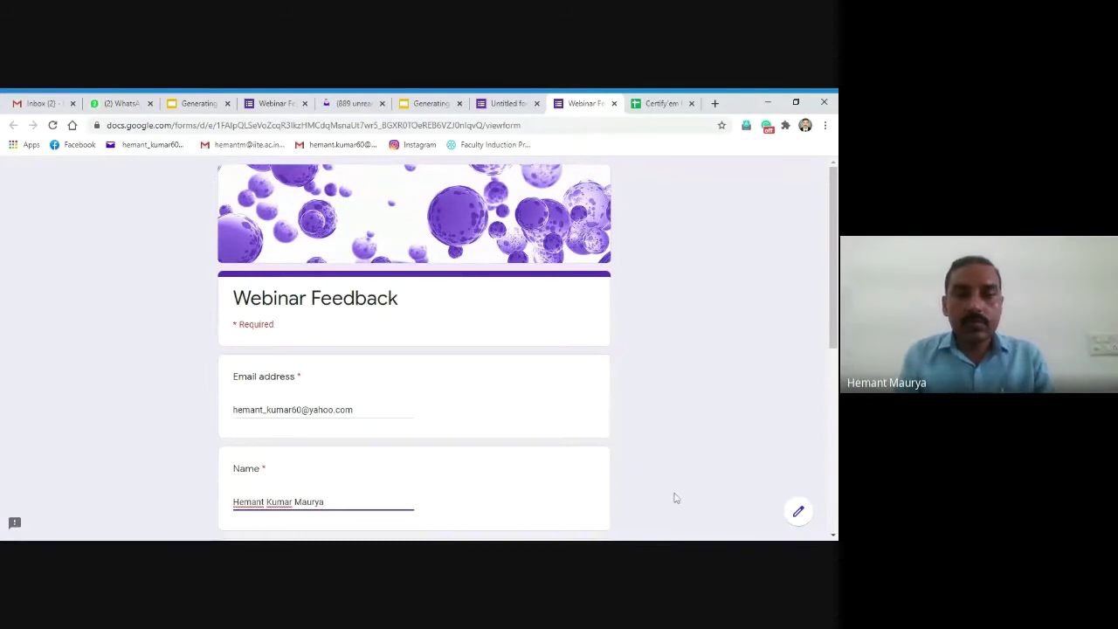
Step: Enter the designation 'Assistant Professor, IITE Gandhinagar, Gujarat' in the Designation organisation field
left_click_drag(833, 340, 828, 438)
key("Tab")
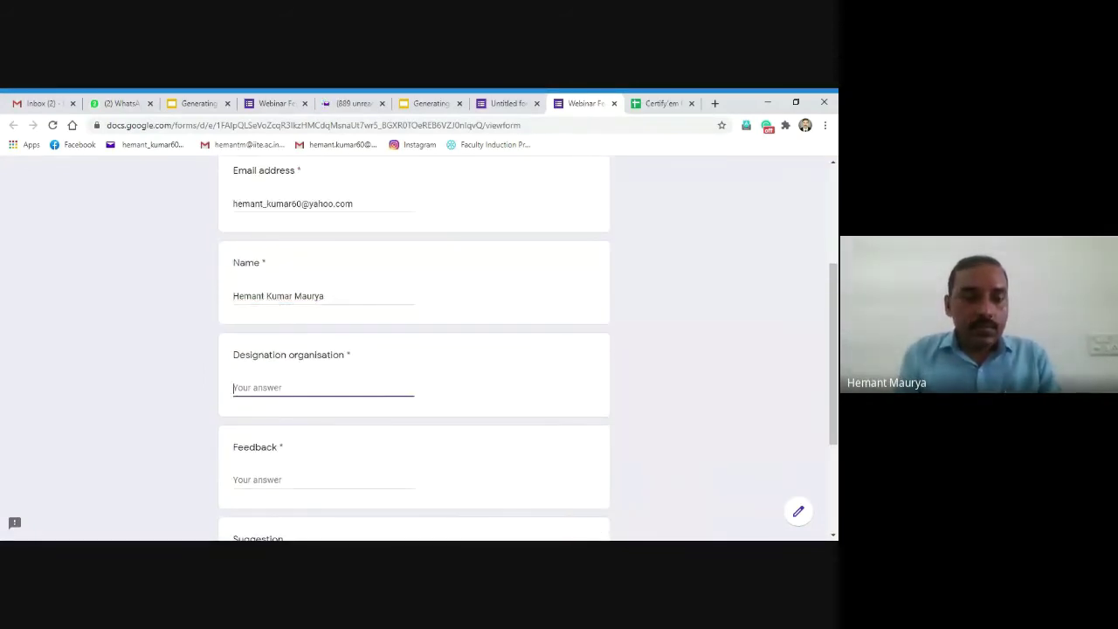
type("Ass")
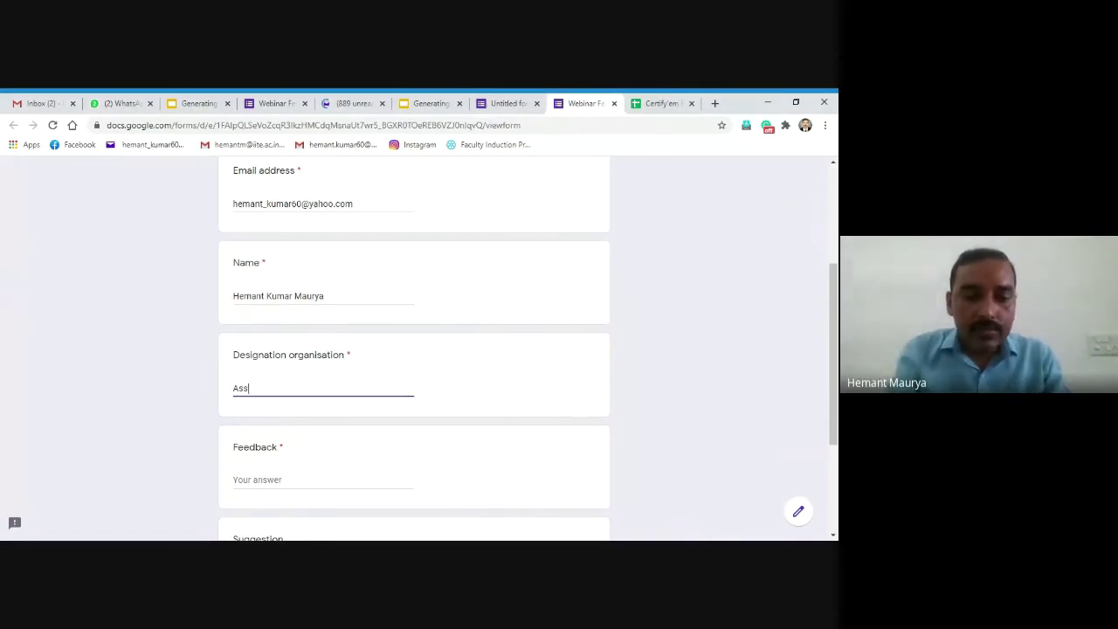
type("istant professor")
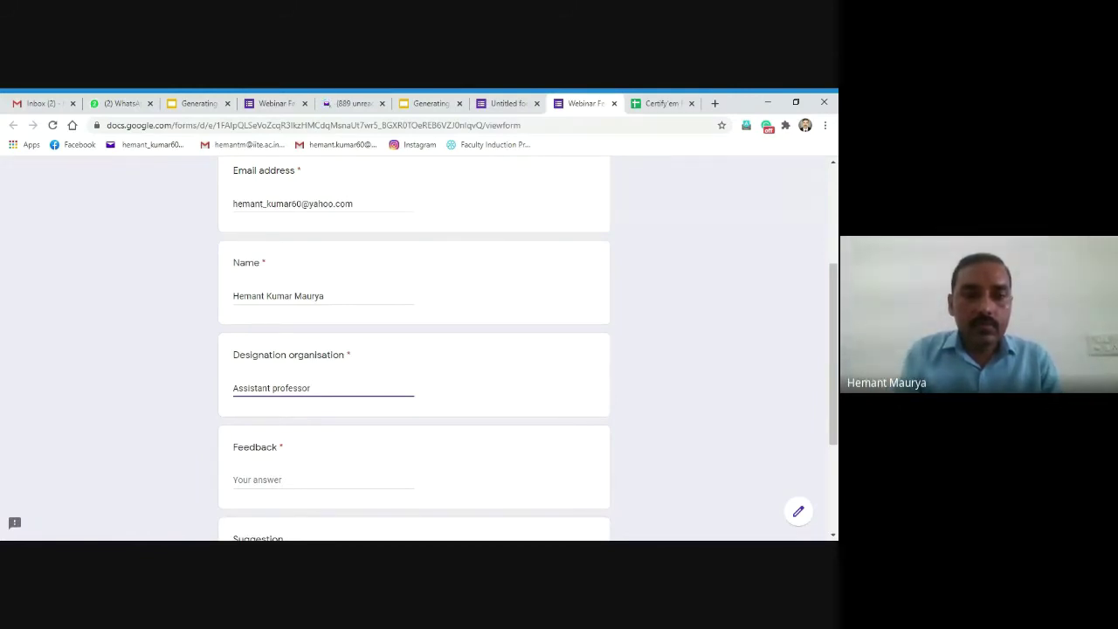
left_click(273, 388)
key("Delete")
type("Professor")
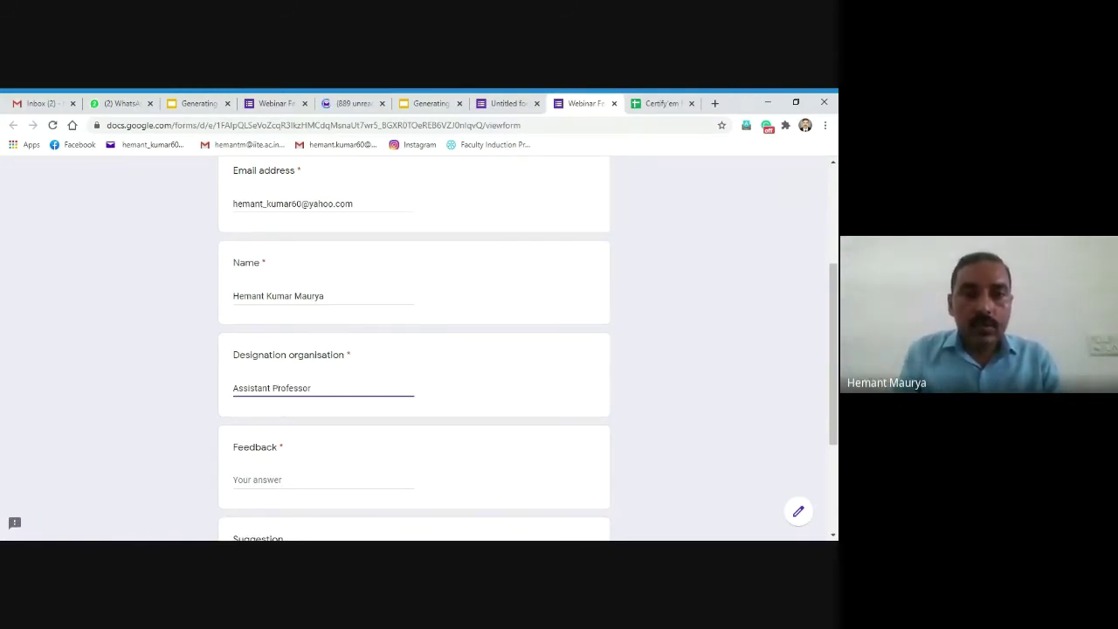
type(", IITE")
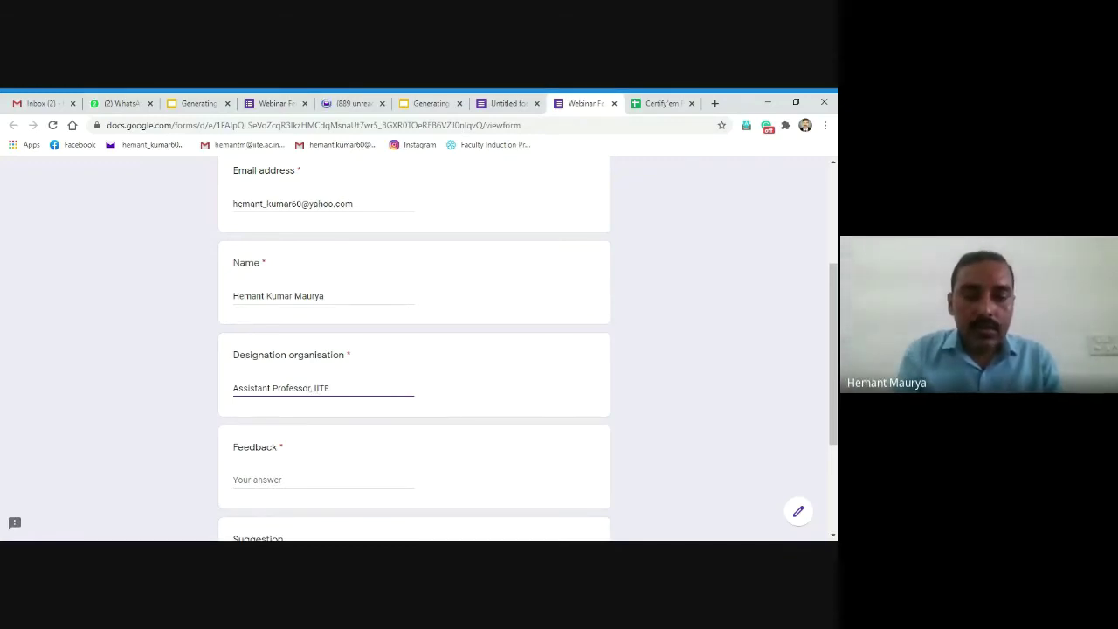
type(" Gandh")
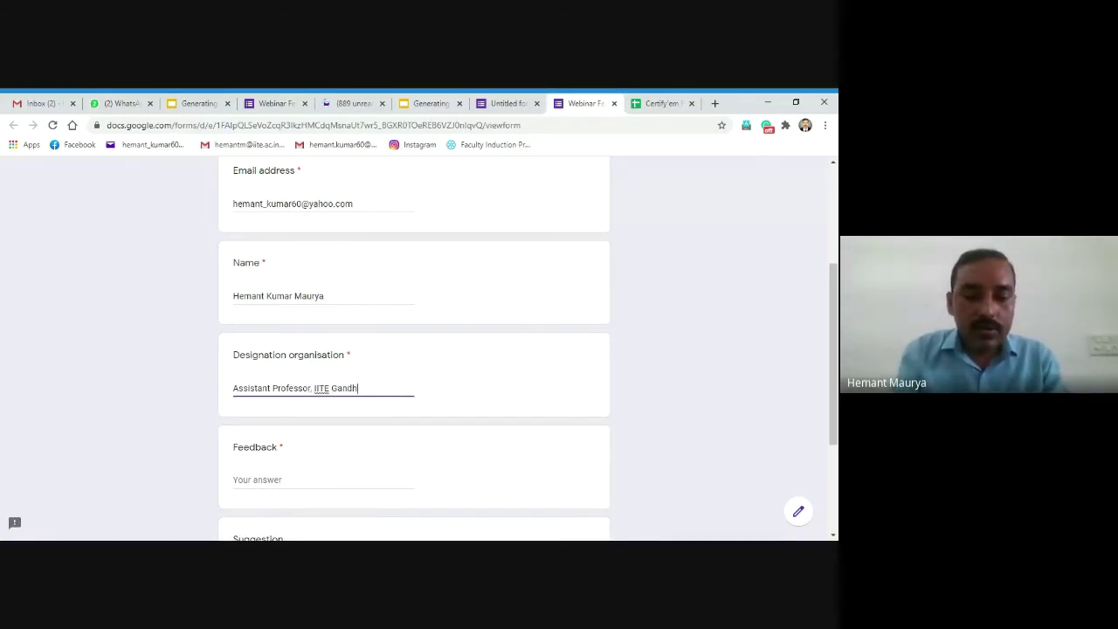
type("inagar")
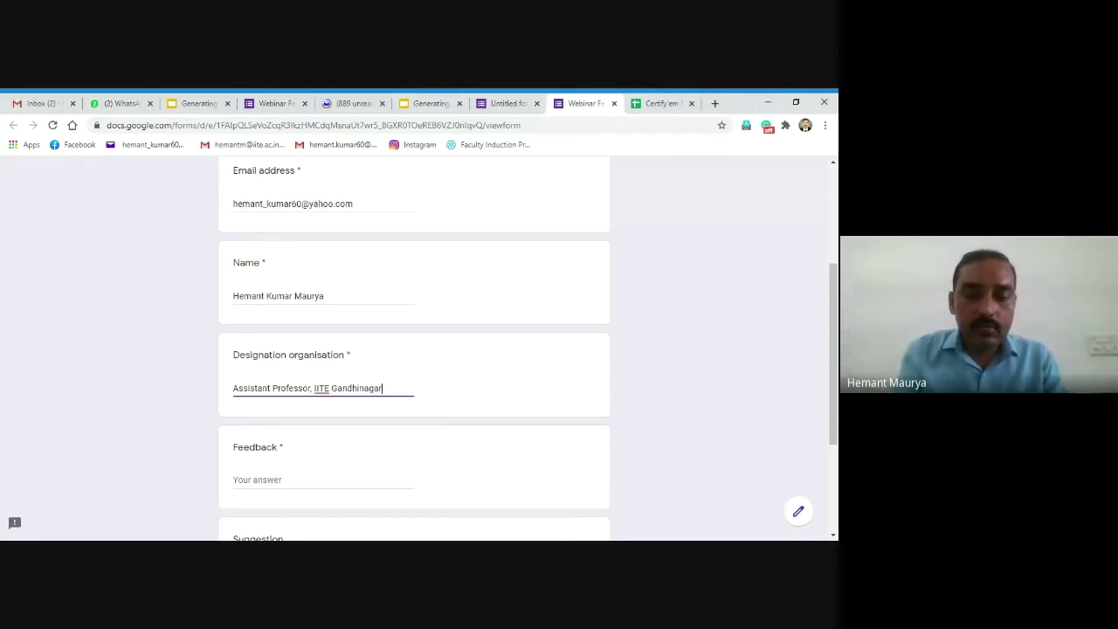
type(", ")
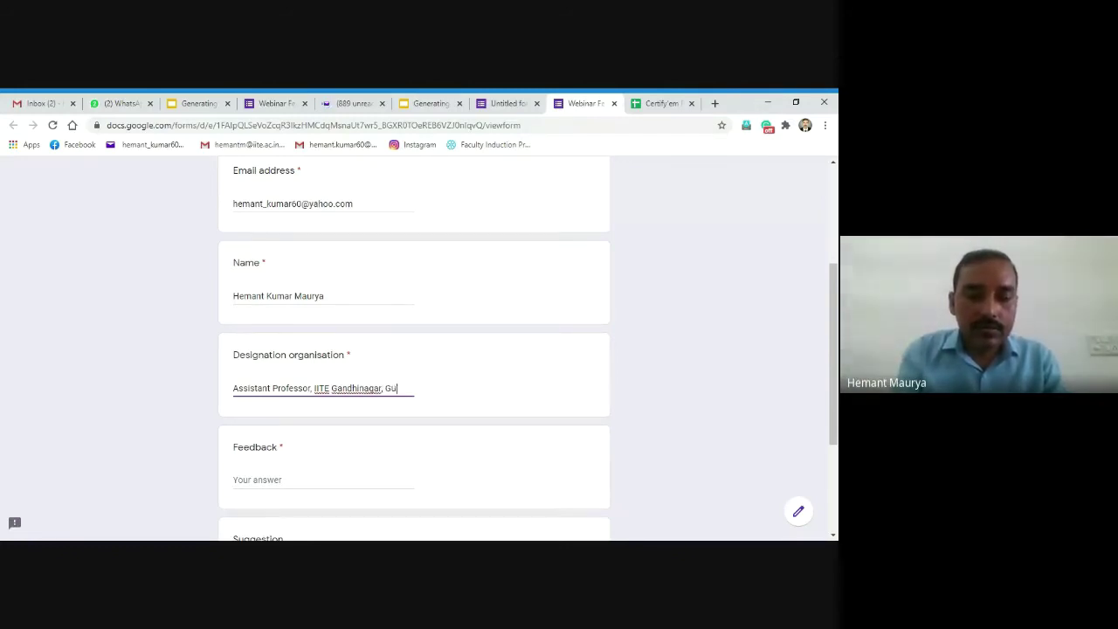
type("Gujarat")
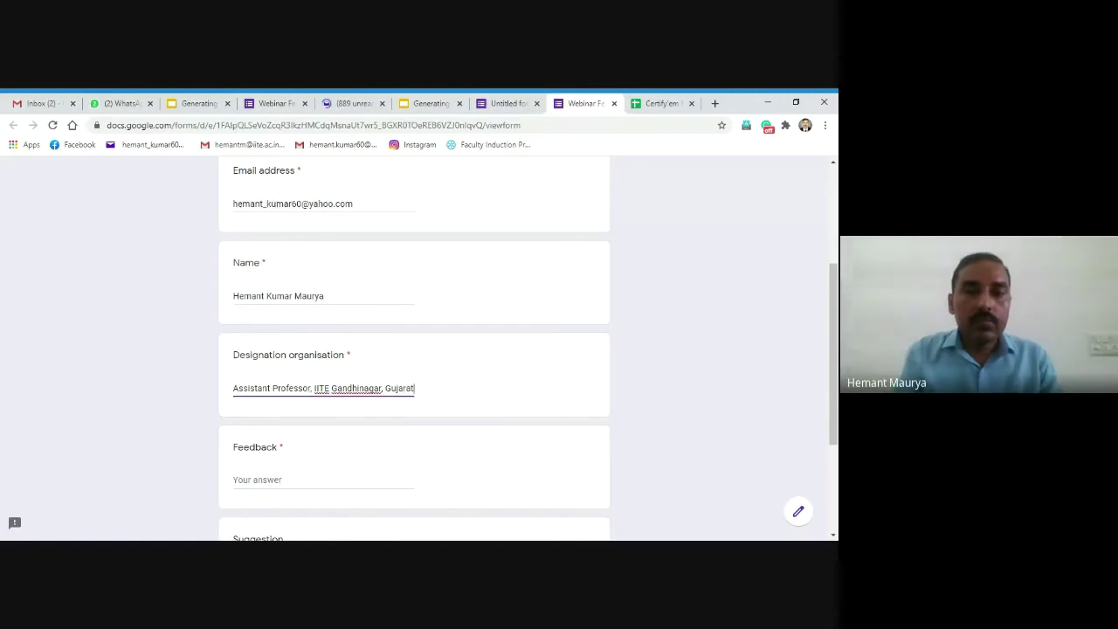
Step: Answer Feedback with 'Nice' and Suggestion with 'ok', then submit the response
scroll(836, 349, "down", 1)
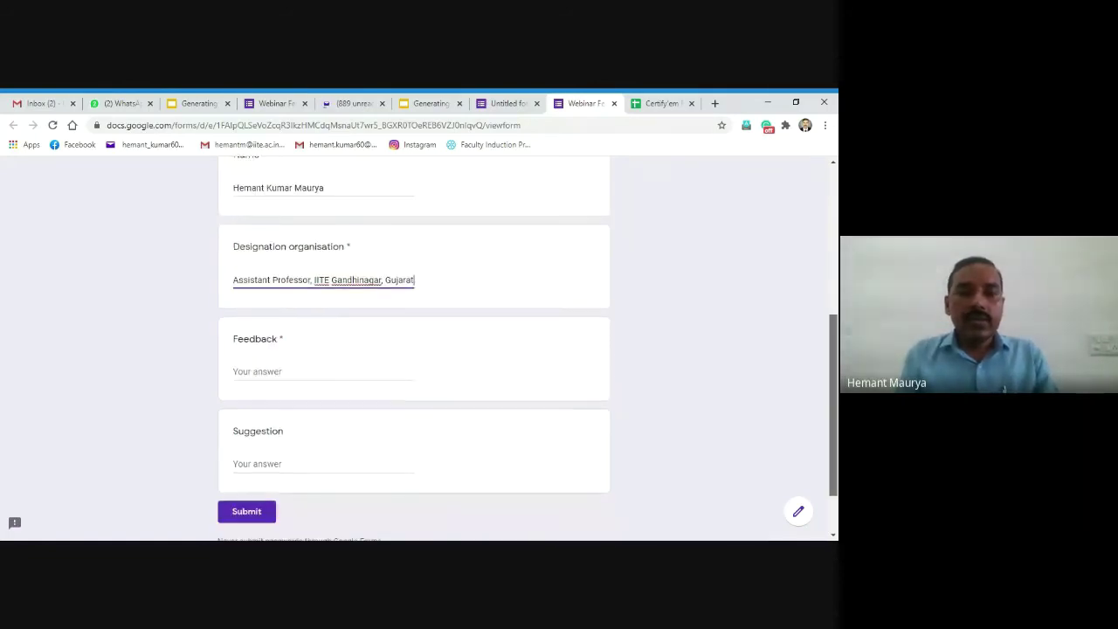
left_click(238, 370)
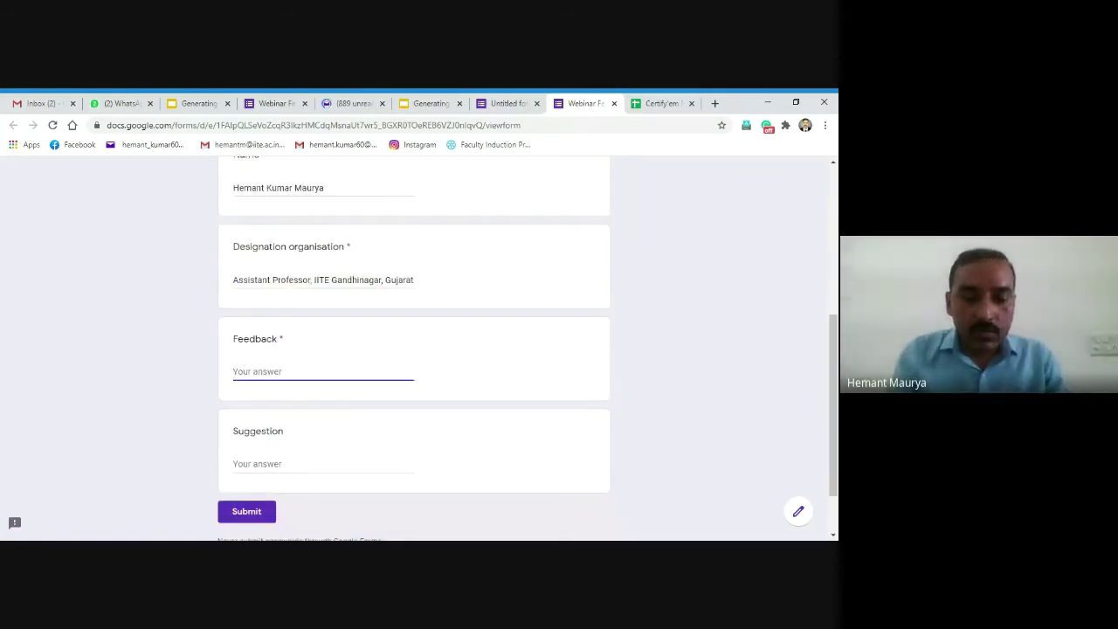
type("Nice")
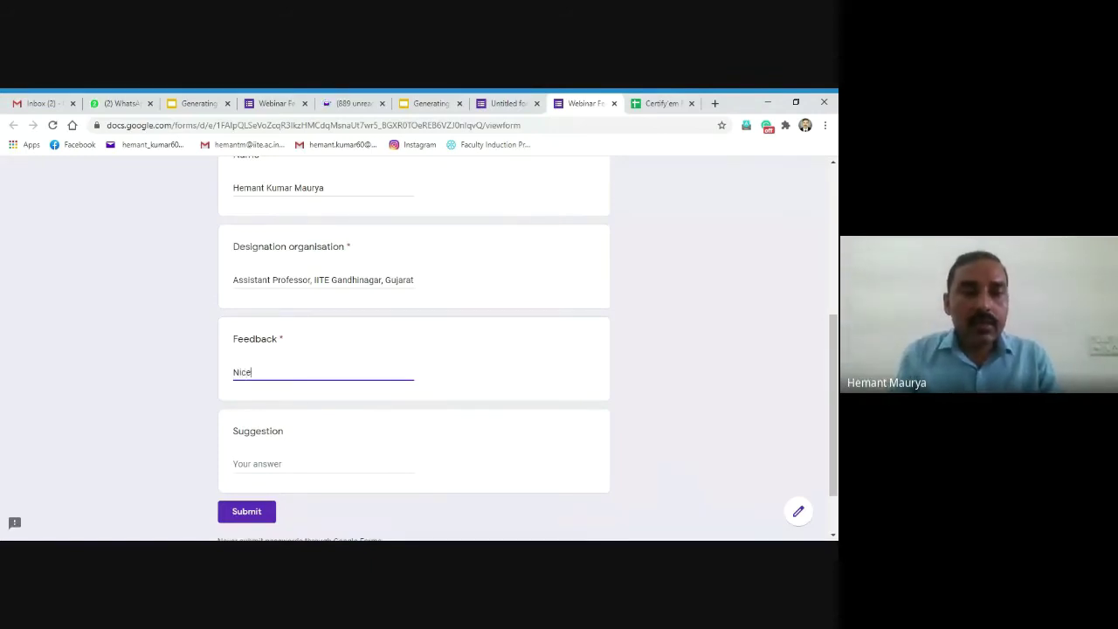
left_click(238, 463)
type("ok")
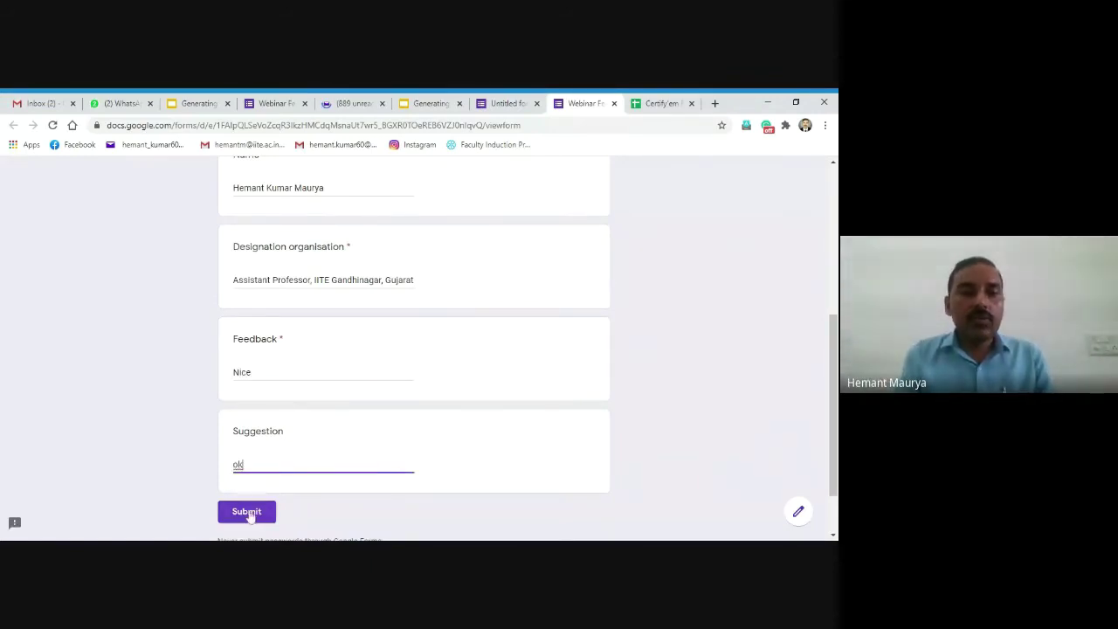
left_click(249, 516)
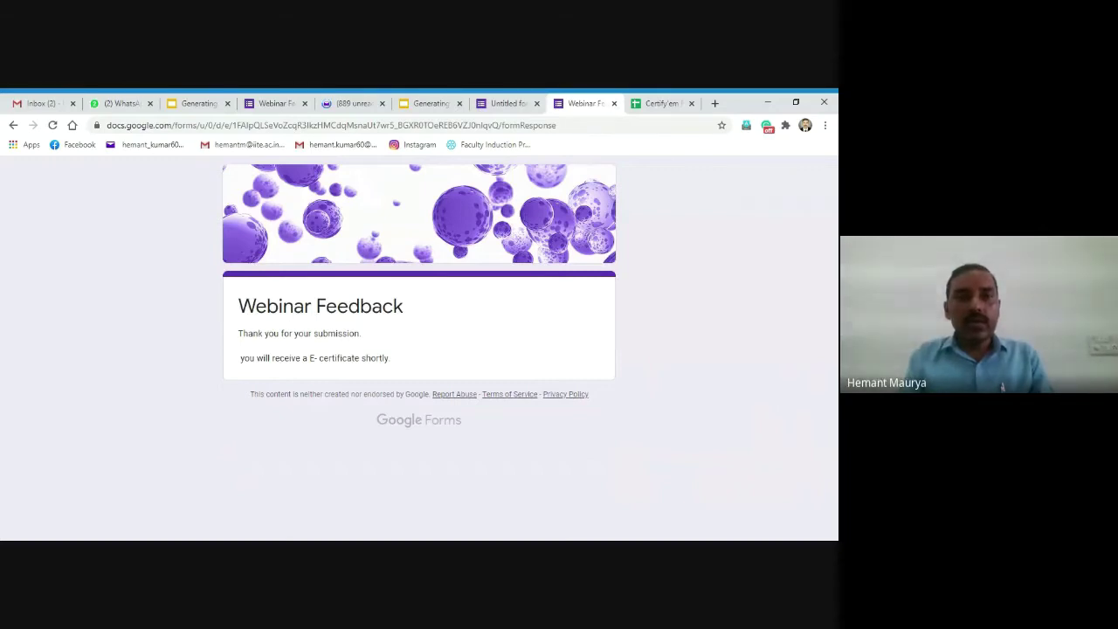
Step: Reload the Yahoo Mail inbox and open the newest Certify'em certificate email
left_click(353, 104)
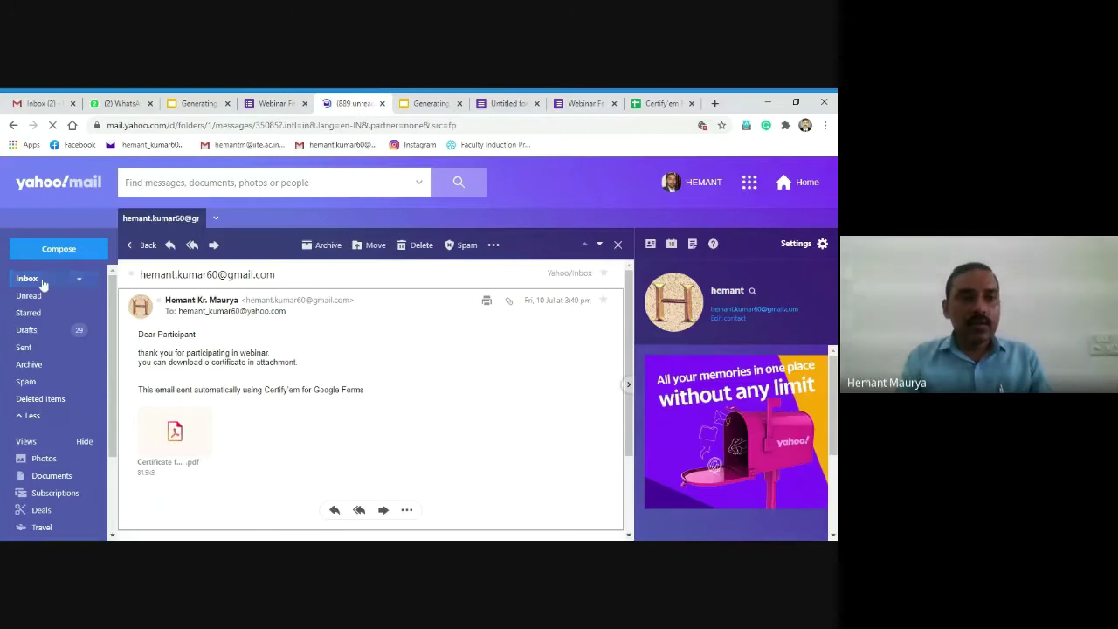
left_click(42, 283)
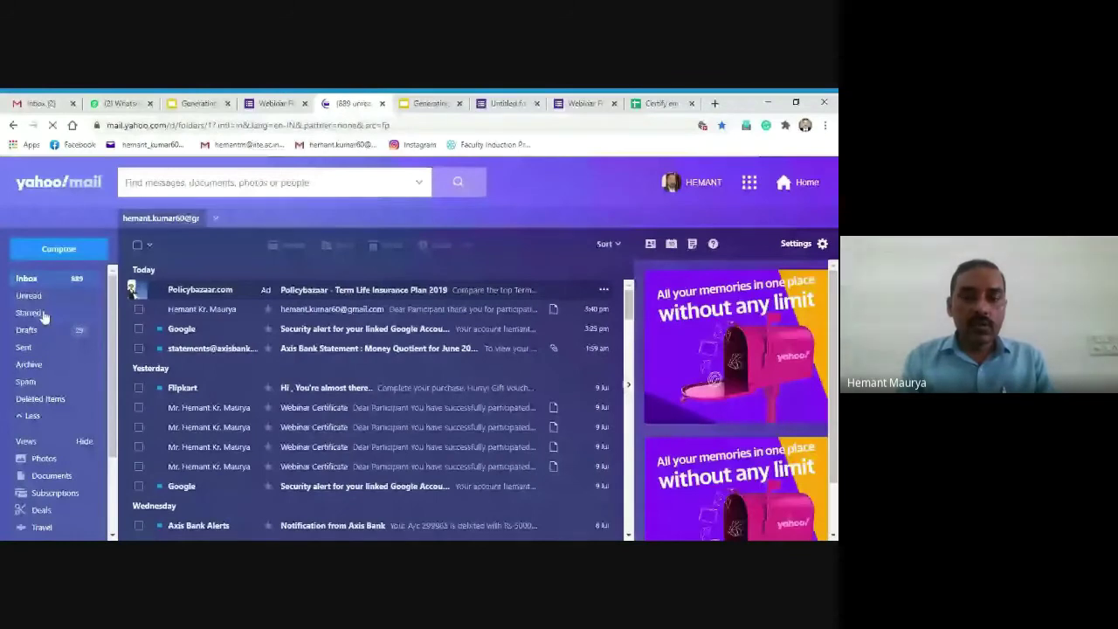
left_click(289, 125)
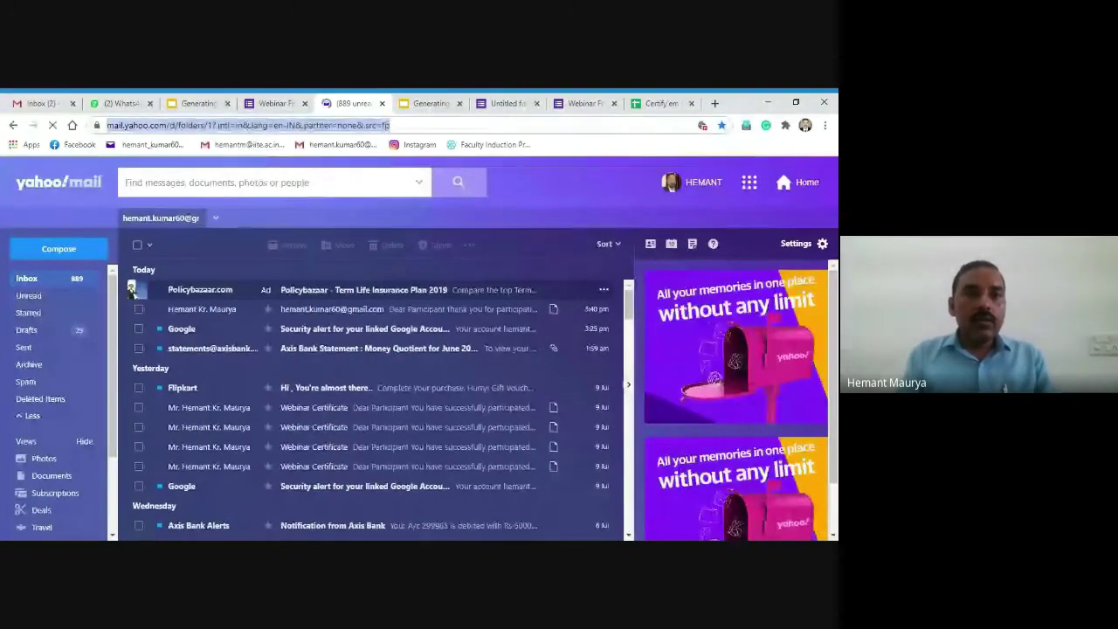
key("Return")
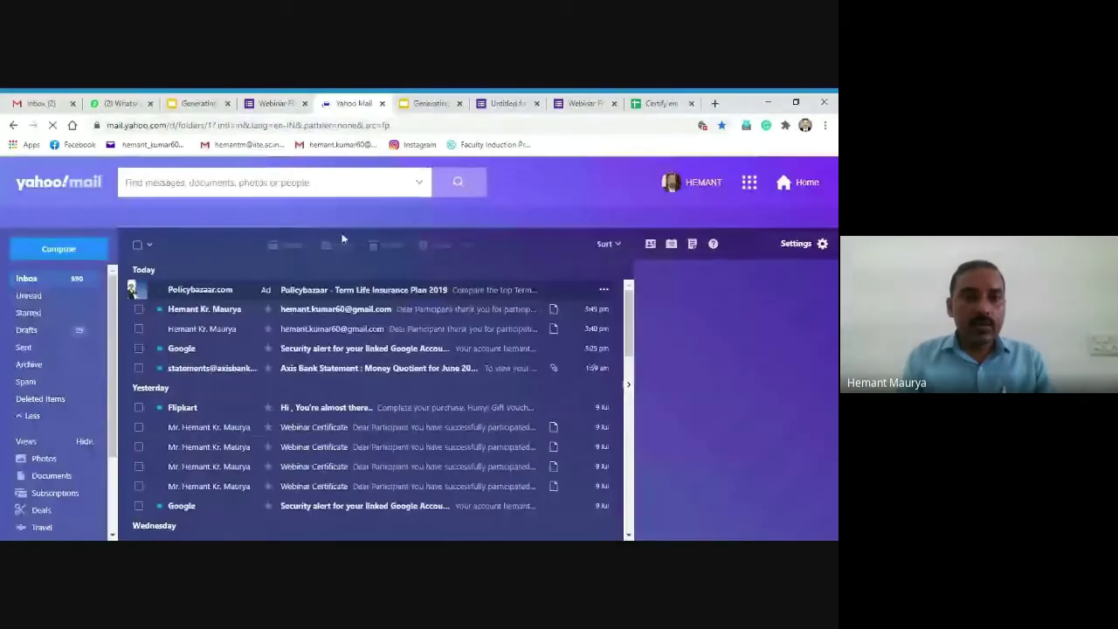
left_click(353, 314)
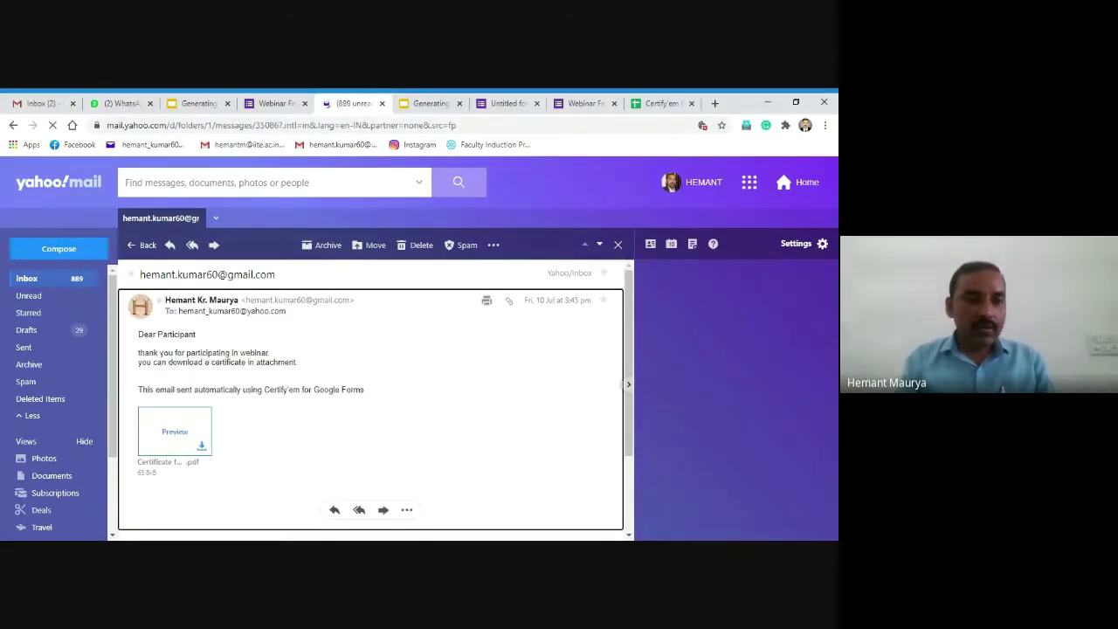
Step: Preview the attached certificate PDF and view it full screen
left_click(172, 437)
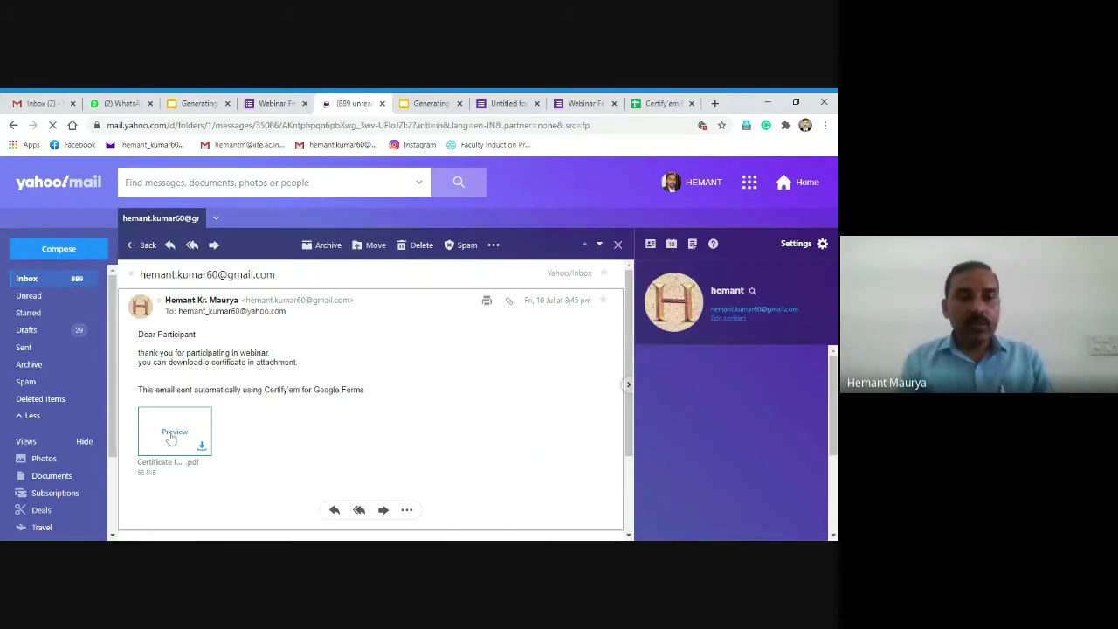
left_click(171, 437)
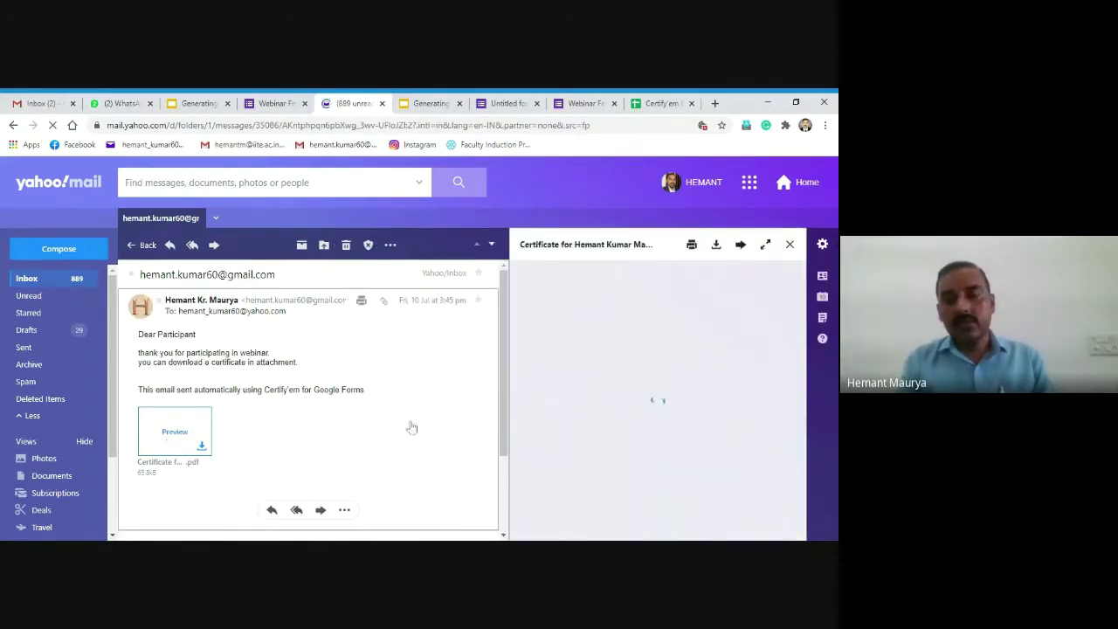
left_click(765, 249)
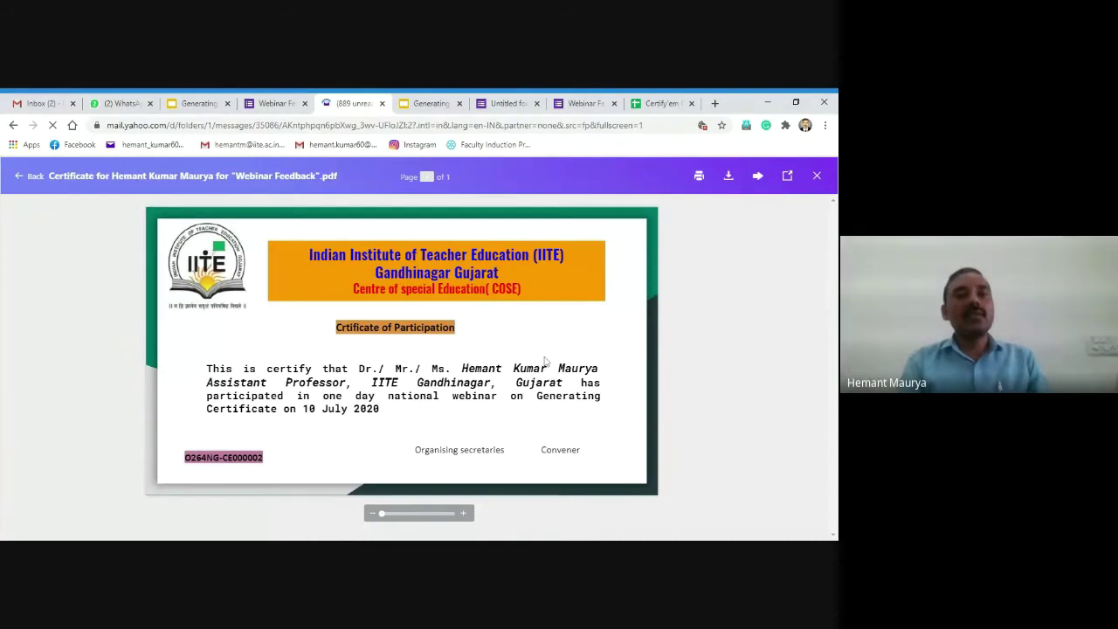
left_click(586, 103)
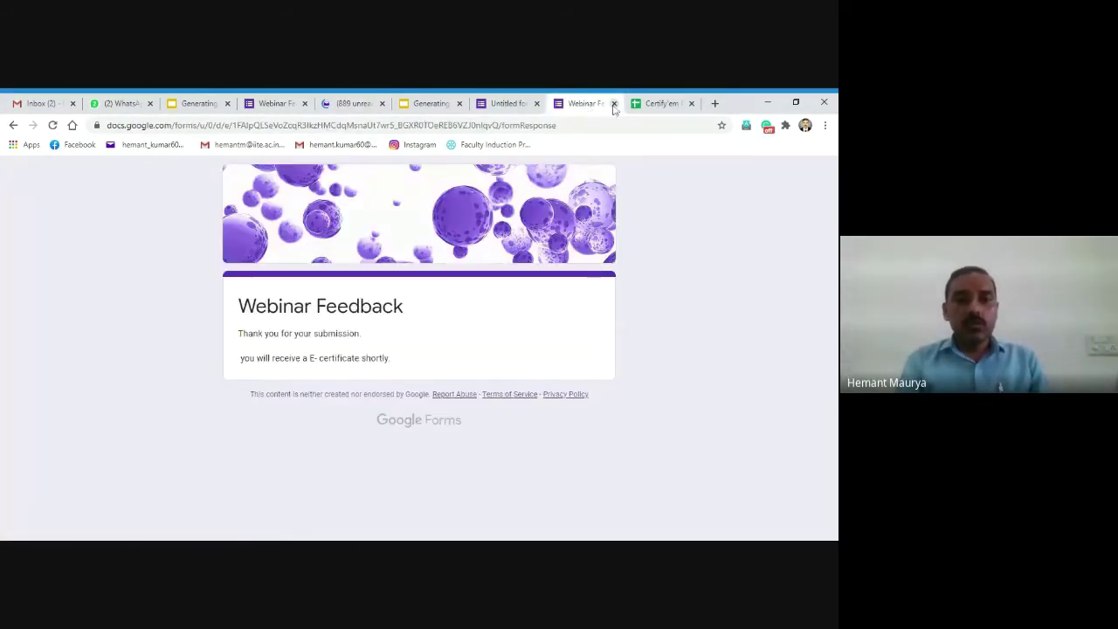
Step: Close the form's submission-confirmation tab and go to the Webinar Feedback form editor
left_click(614, 104)
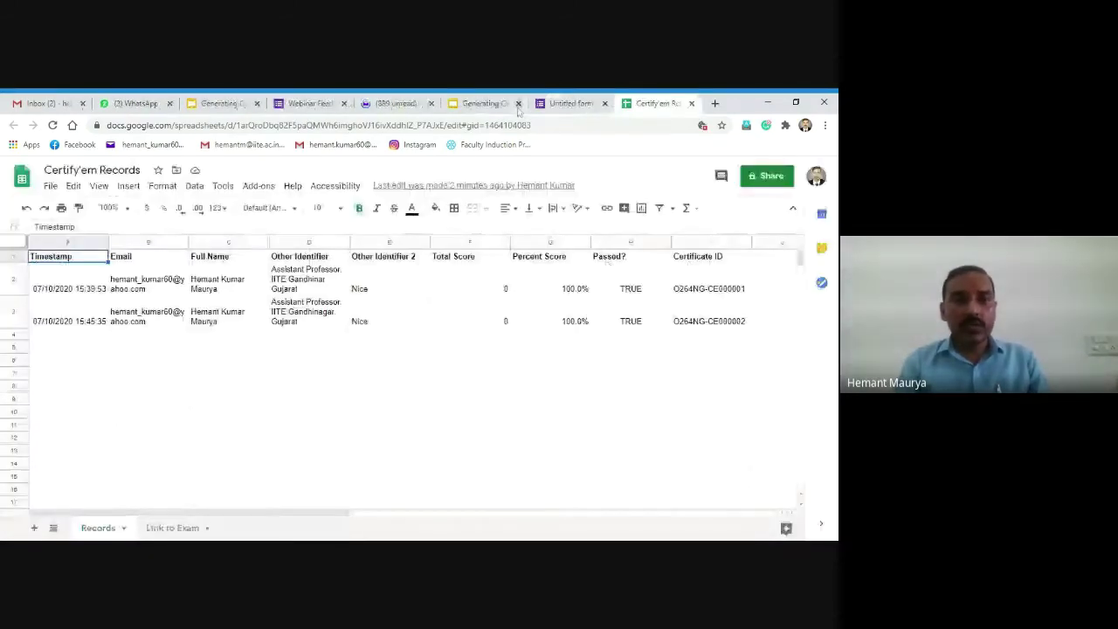
left_click(568, 104)
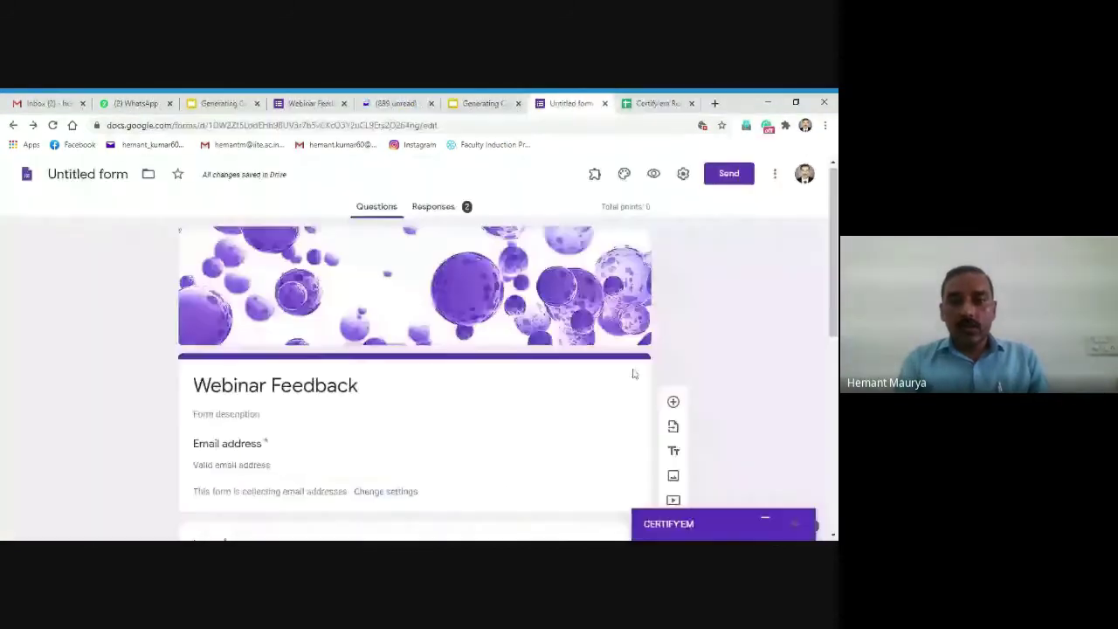
Step: Expand the Certify'em sidebar and open its Certificate Records spreadsheet
left_click(765, 522)
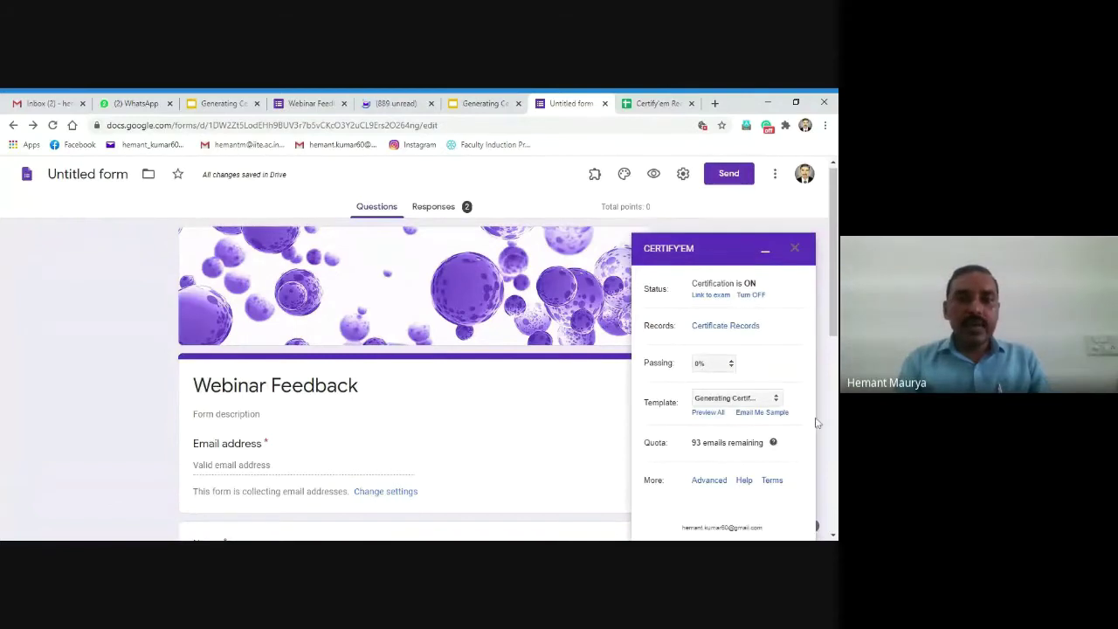
left_click(714, 330)
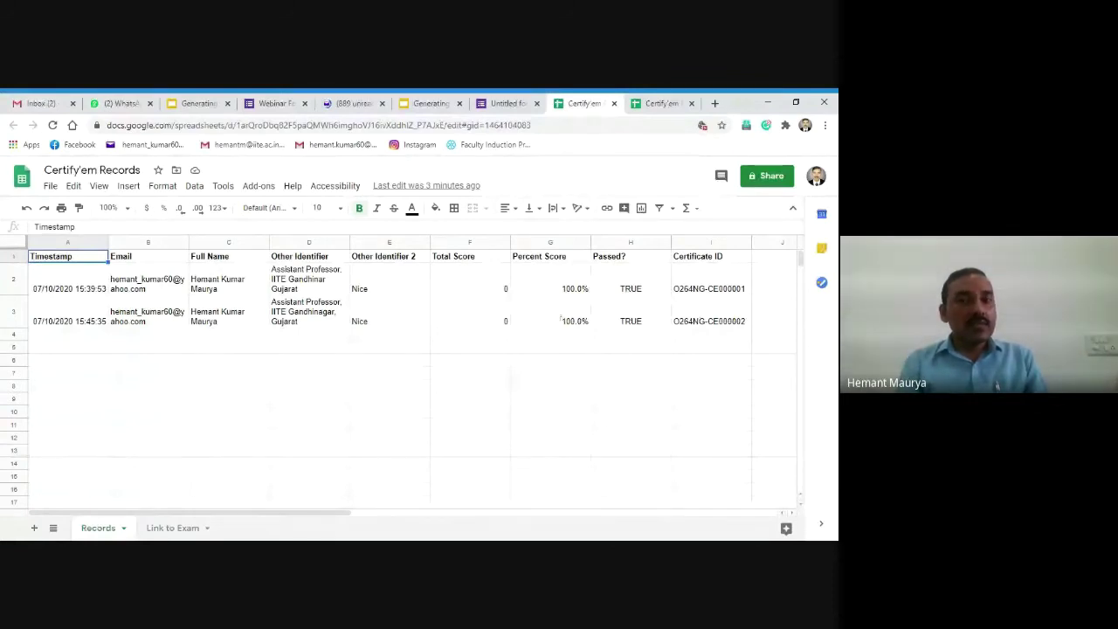
Step: Switch from the Certify'em Records sheet back to the 'Untitled form' editor tab
left_click(512, 104)
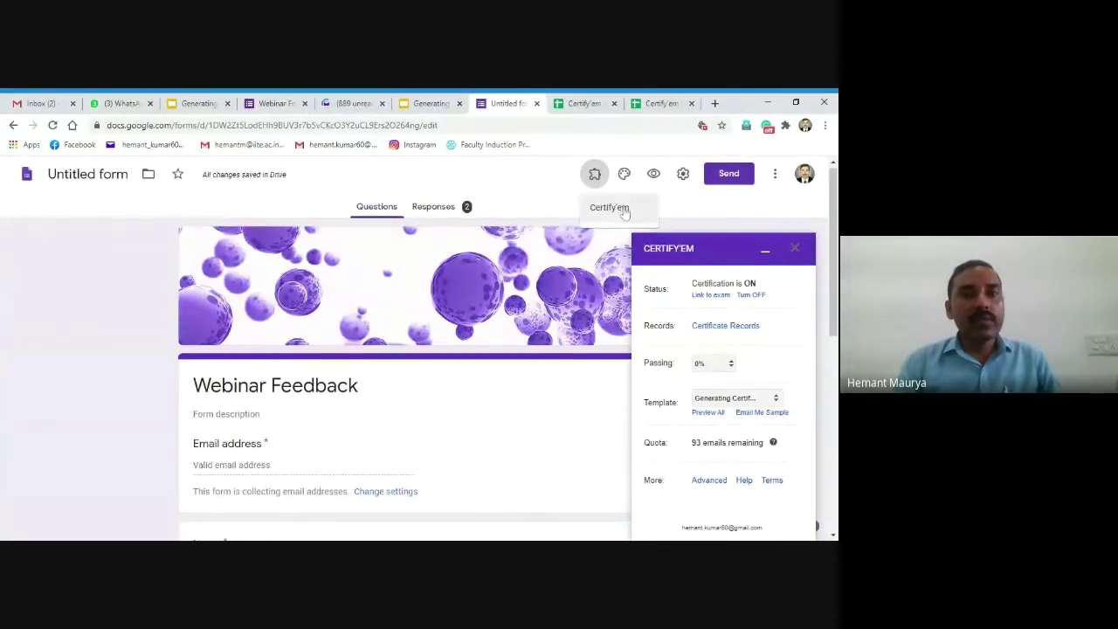
Step: Open Certify'em's Resend Certificates list and minimize the Certify'em sidebar
left_click(609, 207)
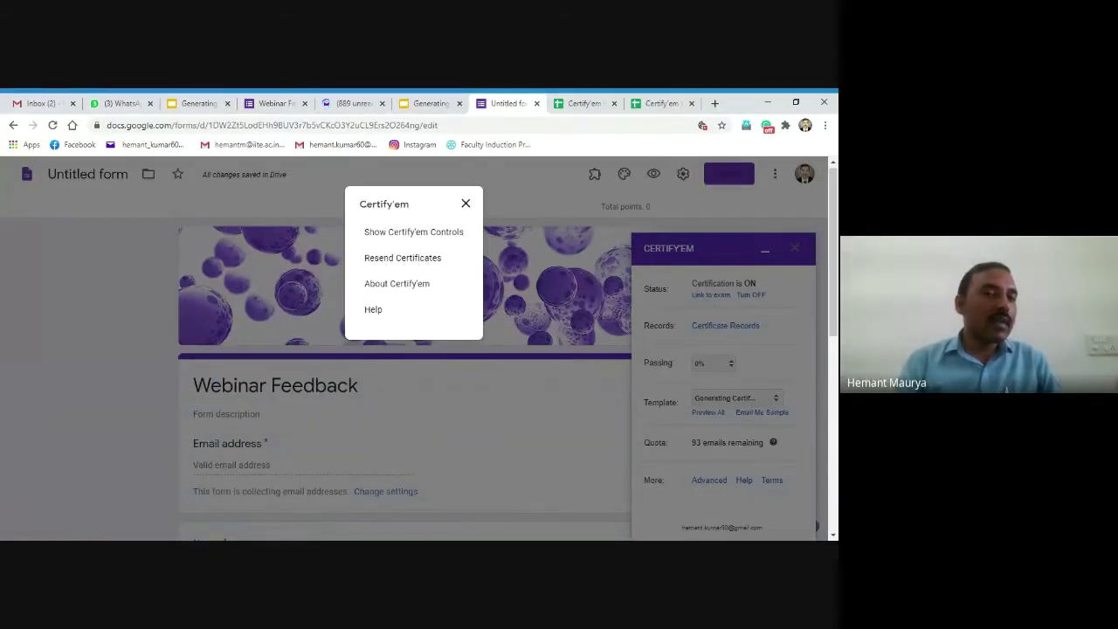
left_click(422, 264)
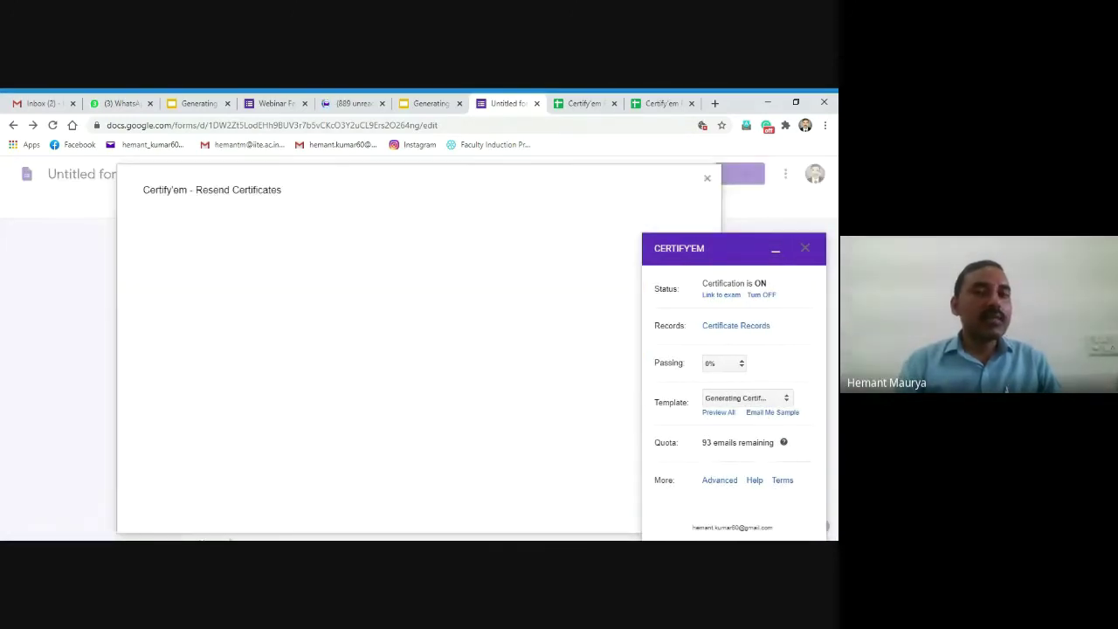
left_click(776, 253)
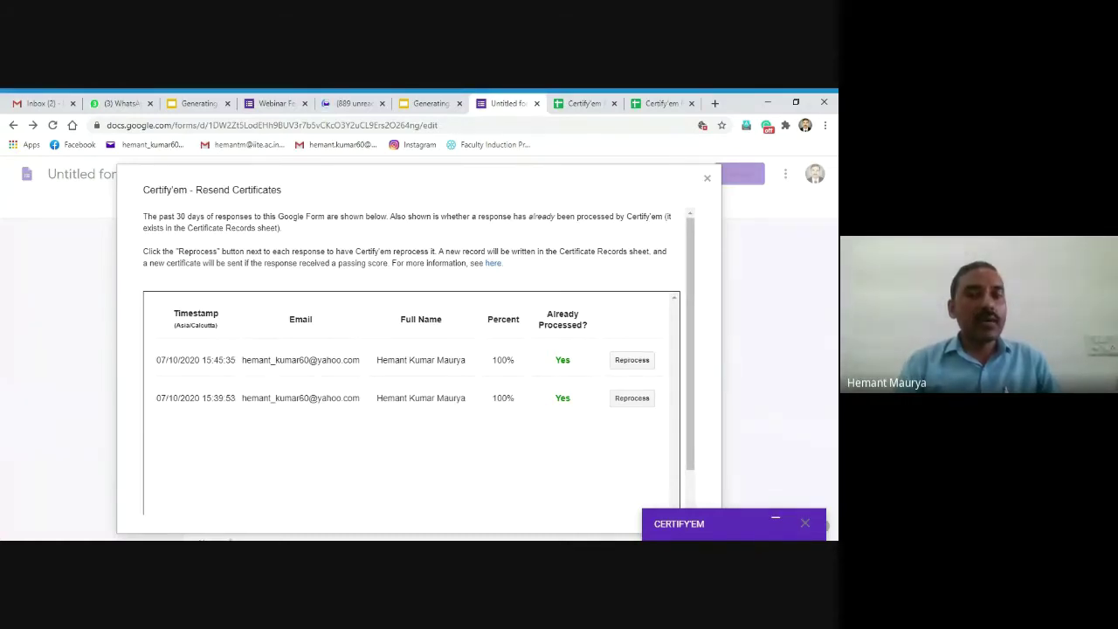
Step: Close the Resend Certificates dialog and the Certify'em add-on menu, then select the form's title card
left_click(708, 180)
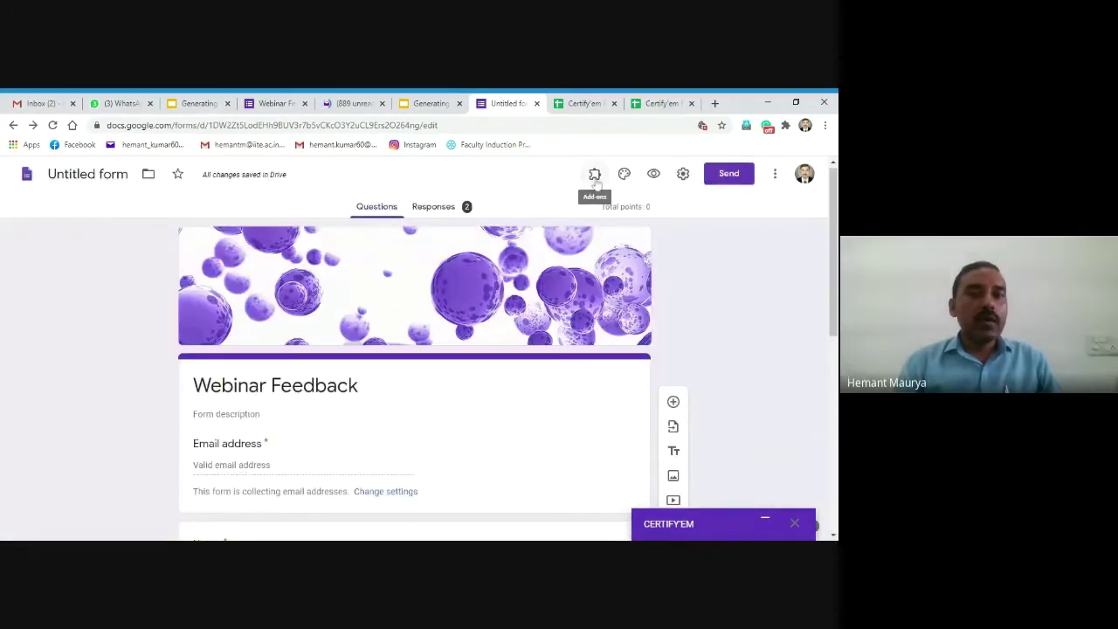
left_click(595, 177)
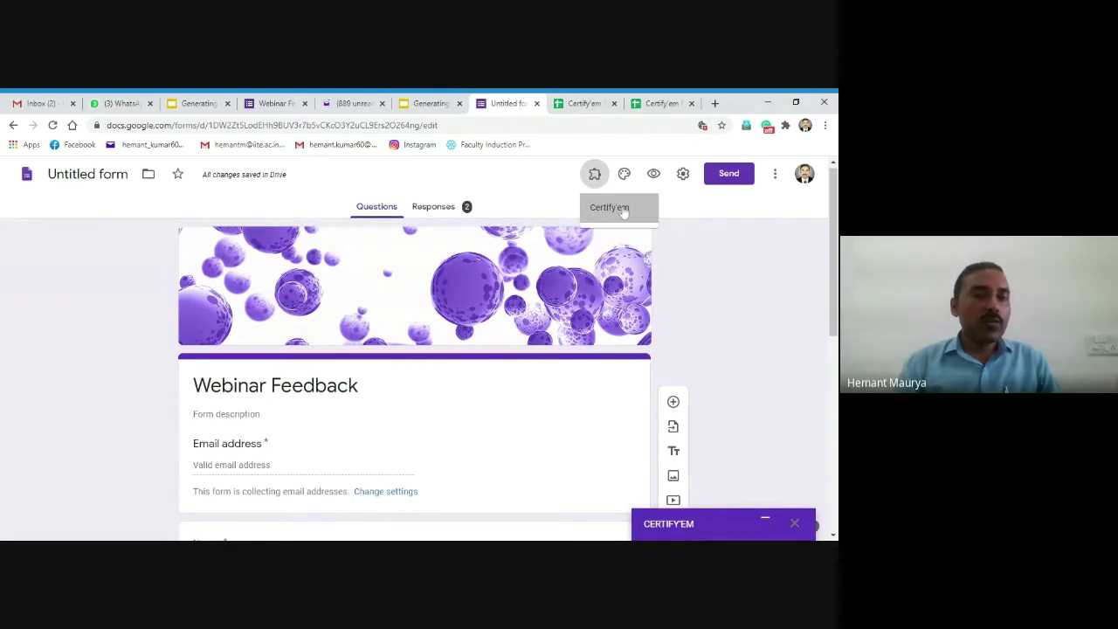
left_click(623, 211)
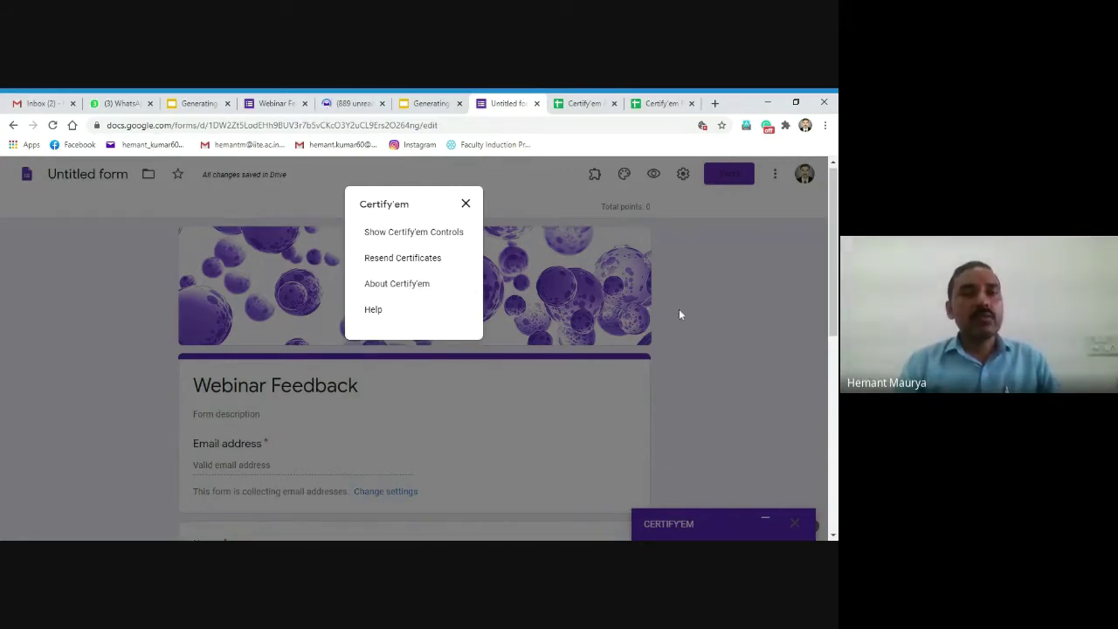
left_click(465, 205)
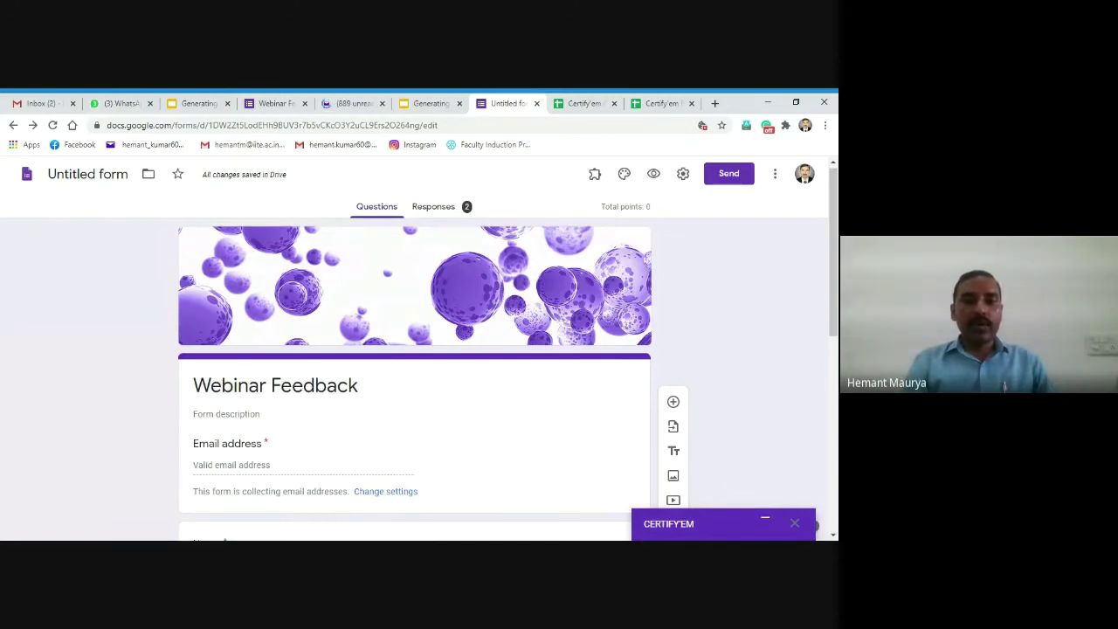
left_click(444, 451)
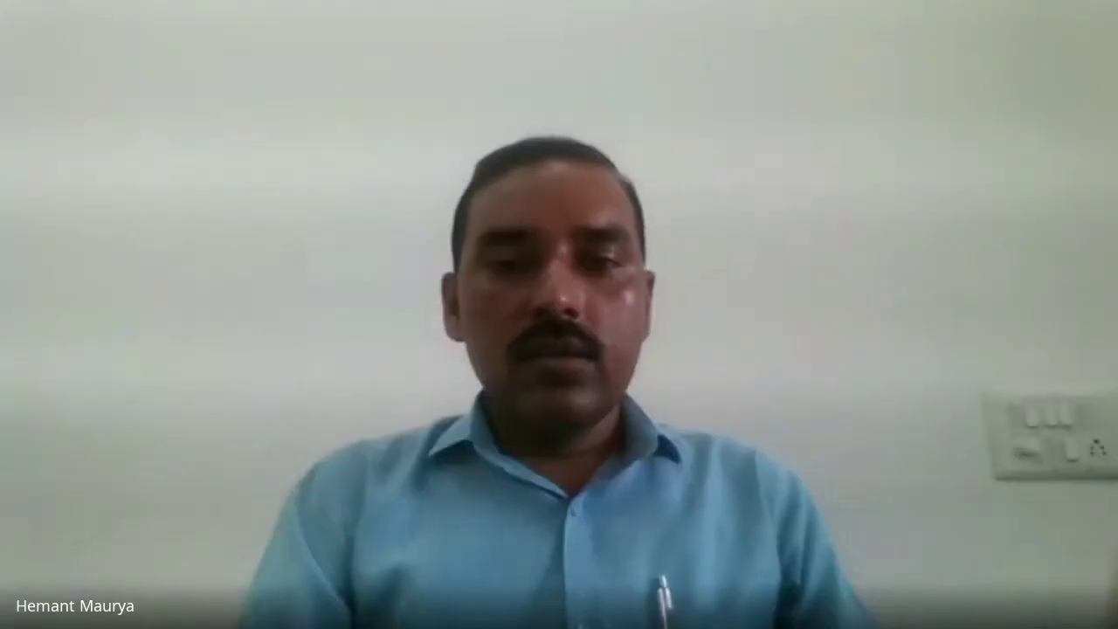
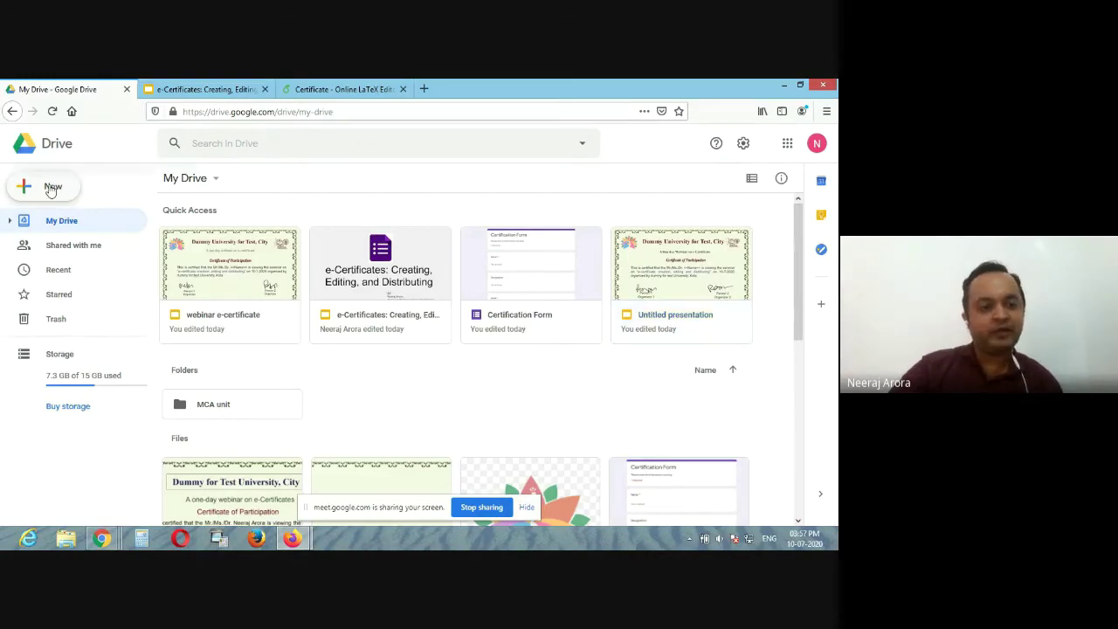
Step: In My Drive, bring up the New menu for creating a file
left_click(51, 189)
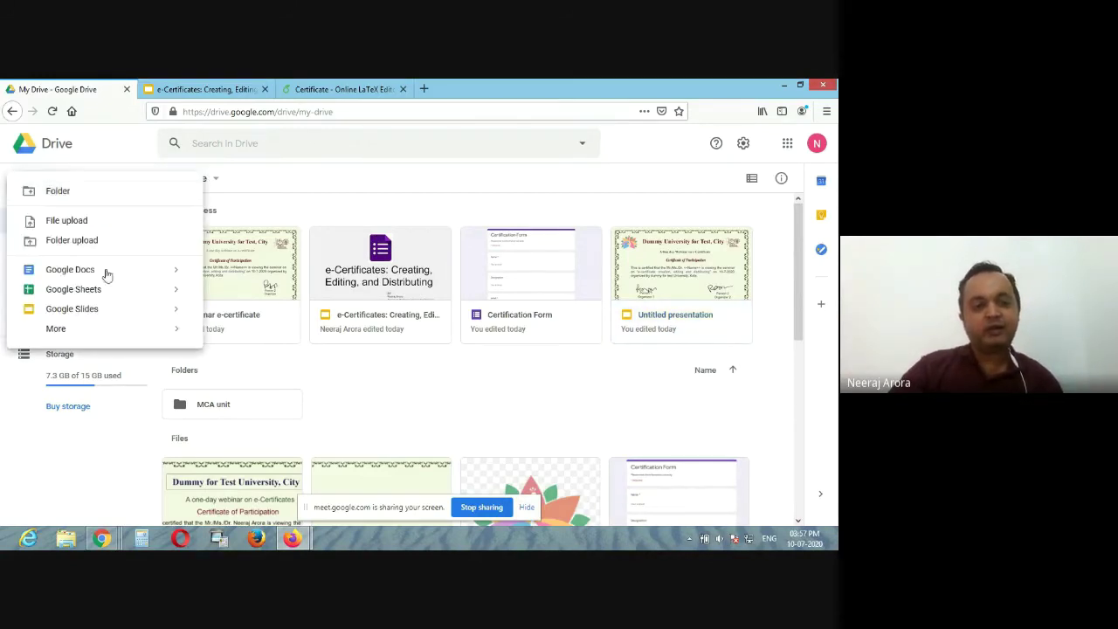
Step: Create a blank form via New > More > Google Forms > Blank form
mouse_move(145, 332)
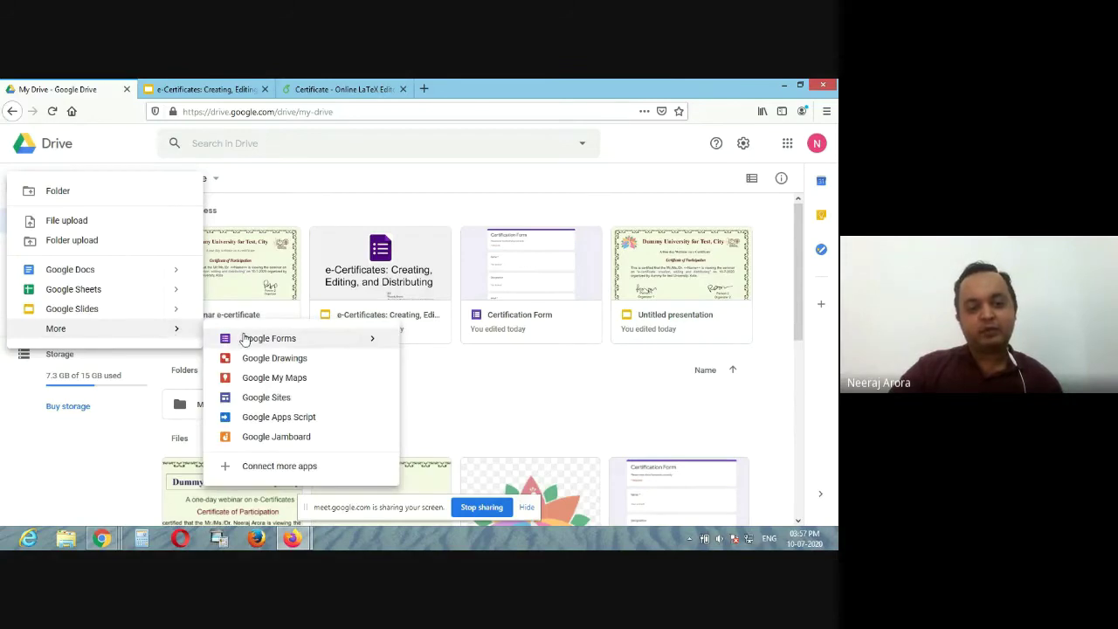
mouse_move(374, 342)
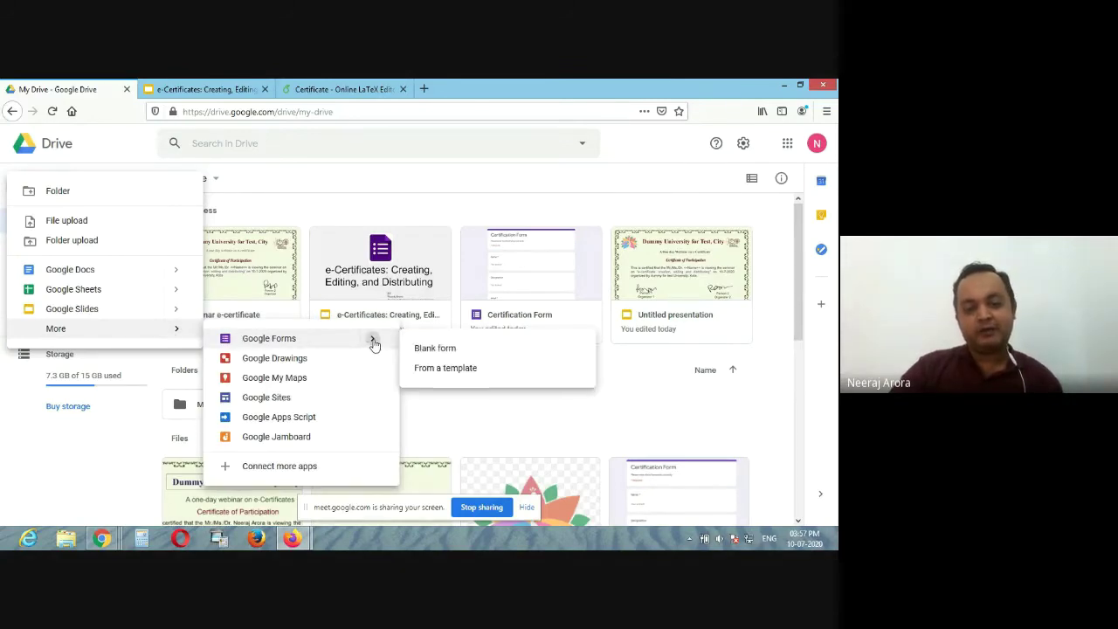
left_click(439, 349)
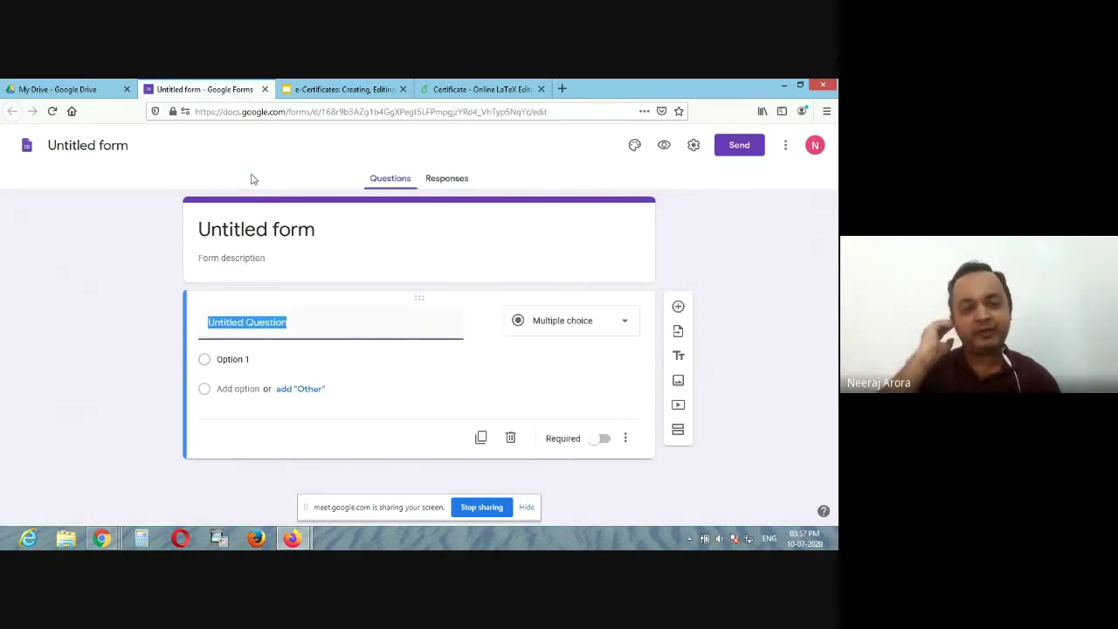
Step: Title the form 'Dummy certificate form' and add the description 'Please enter the details correctly'
left_click(120, 146)
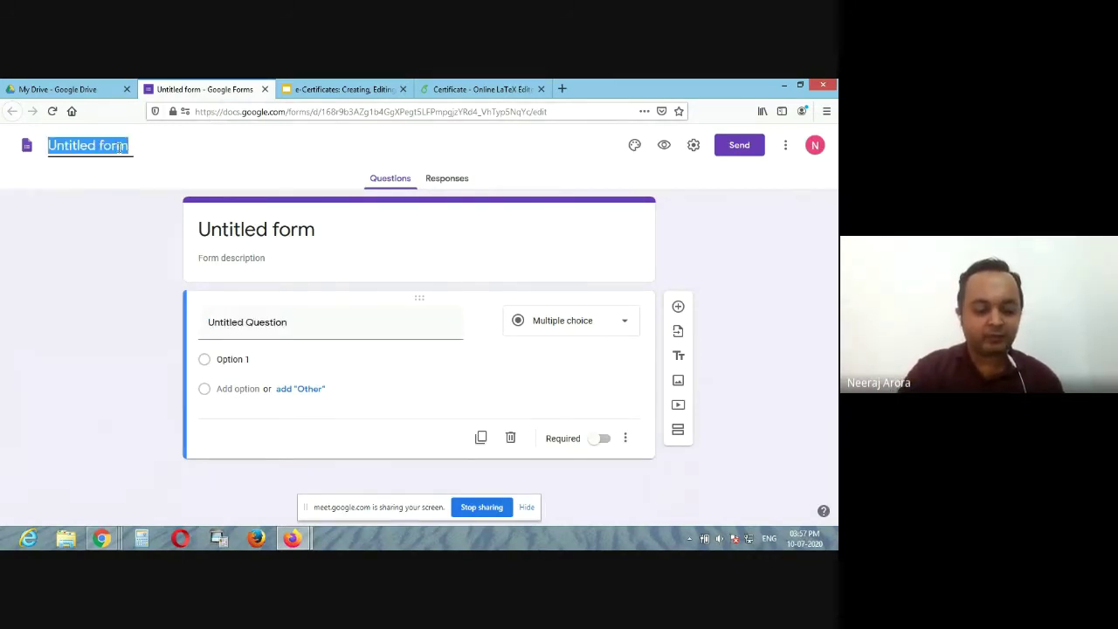
type("Dummy certificate form")
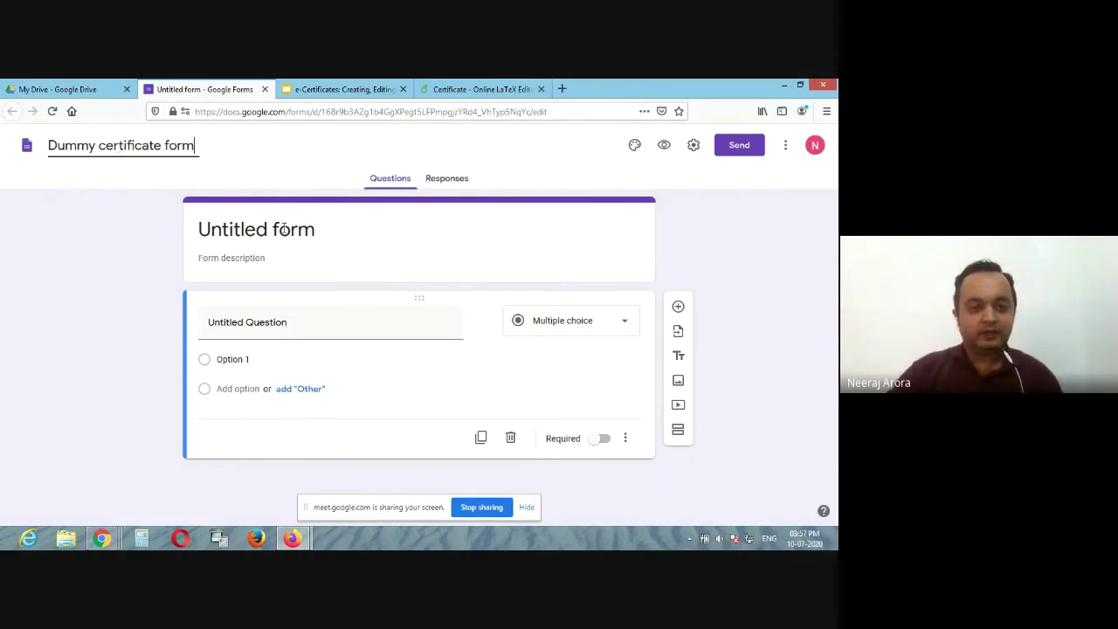
left_click(315, 229)
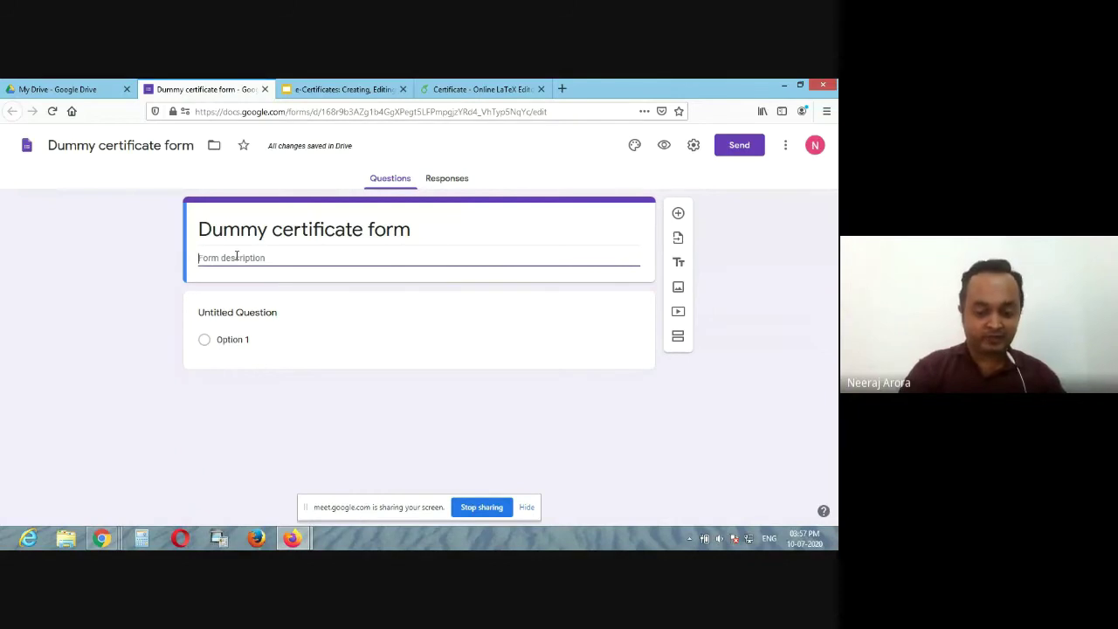
type("Please e")
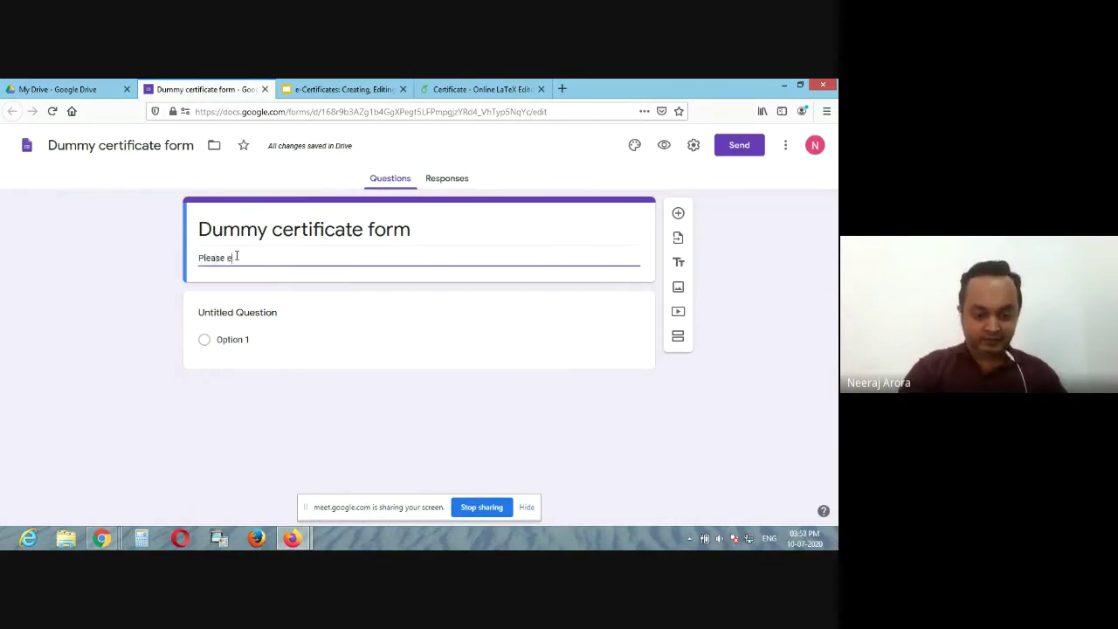
type("nter the det")
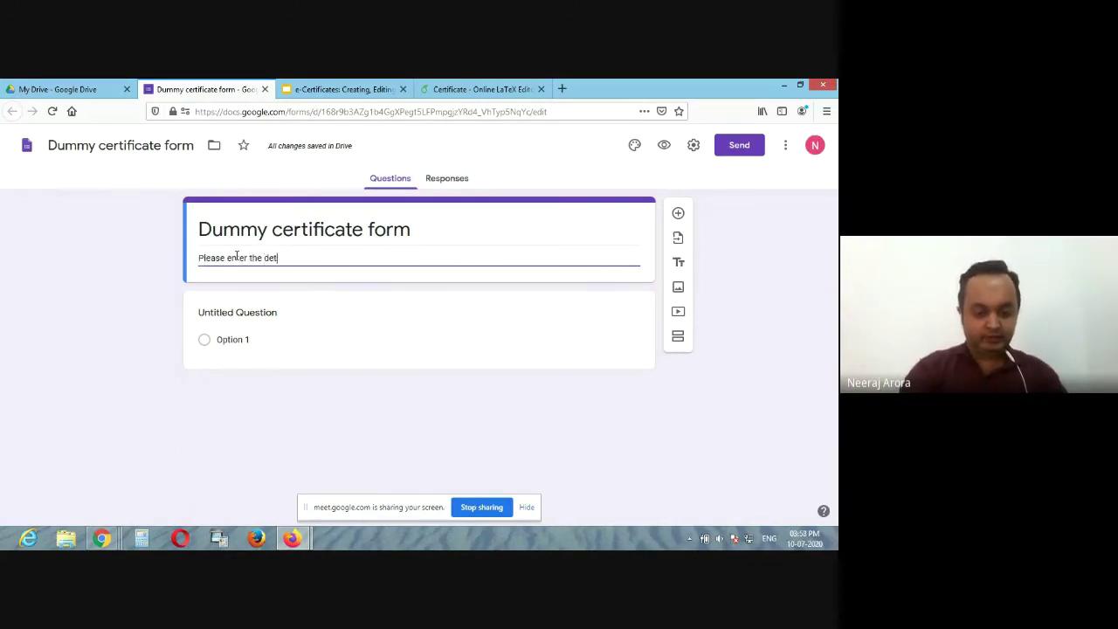
type("ails correctly")
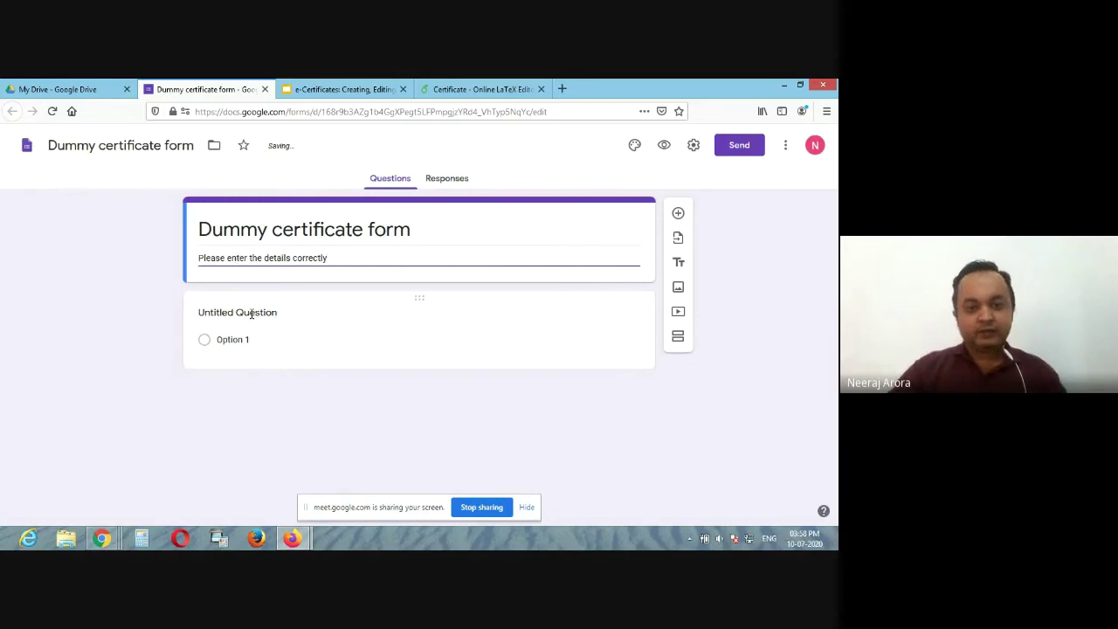
left_click(252, 313)
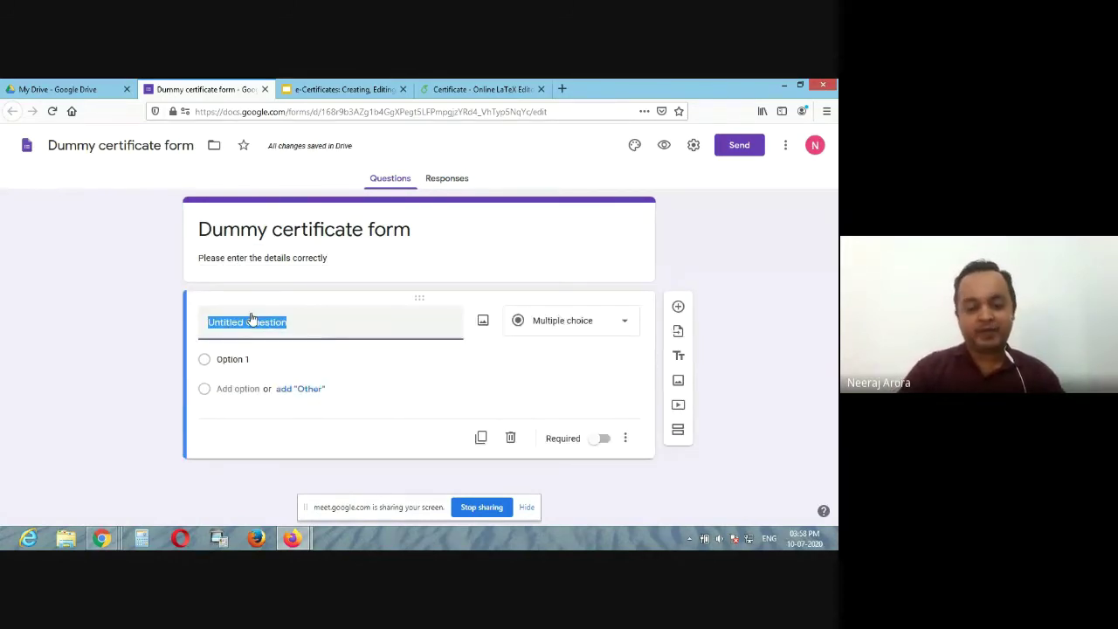
Step: Make the first question a required short-answer question titled 'Name'
type("Name")
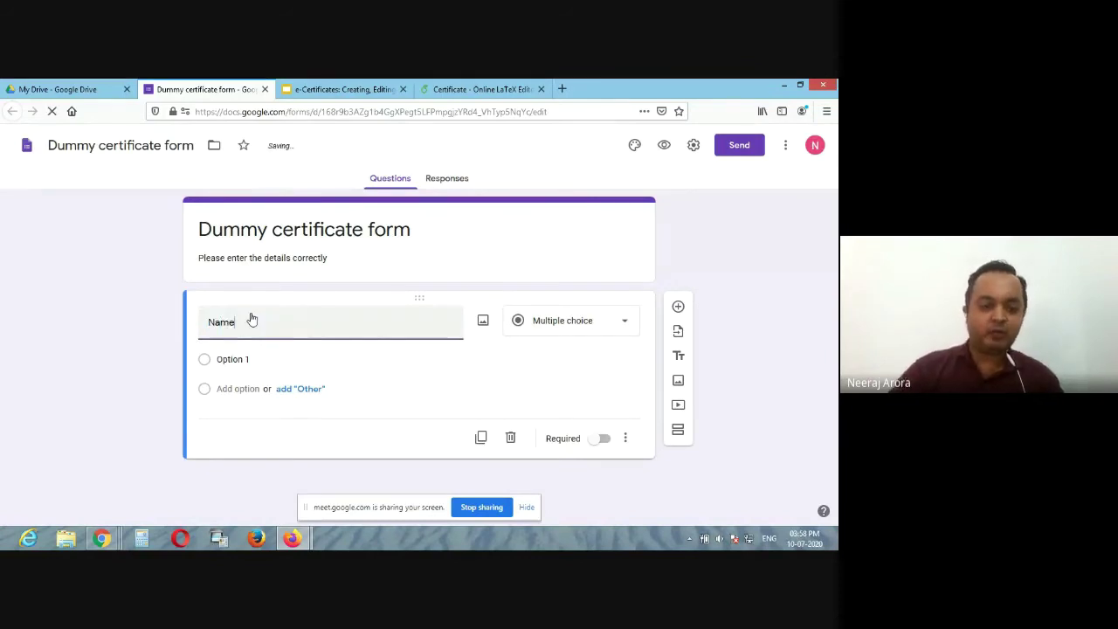
left_click(547, 329)
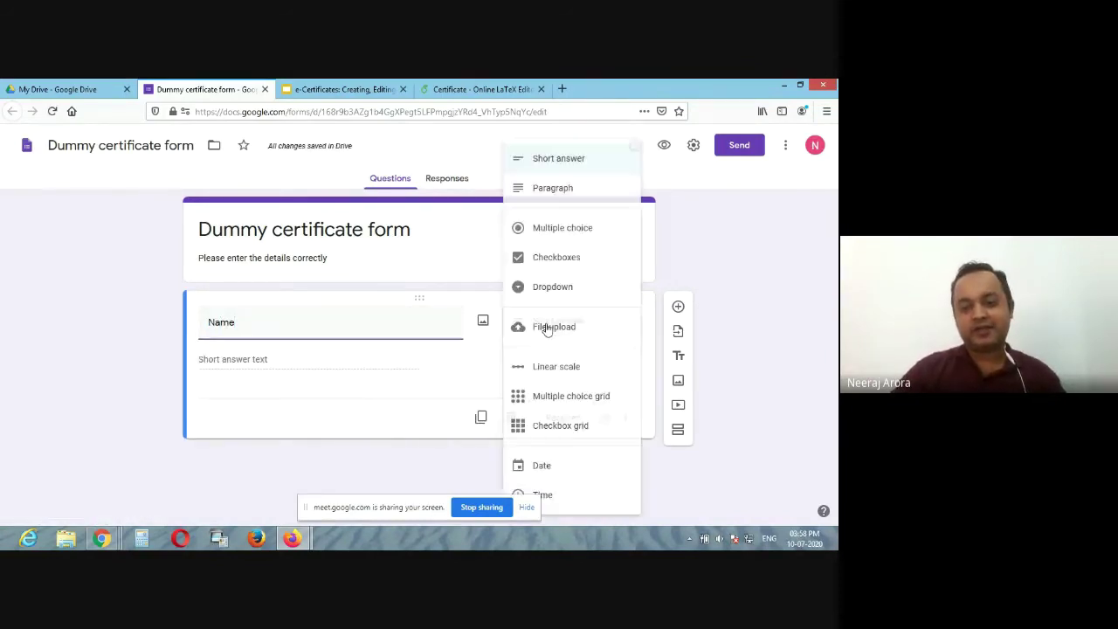
left_click(559, 164)
left_click(599, 419)
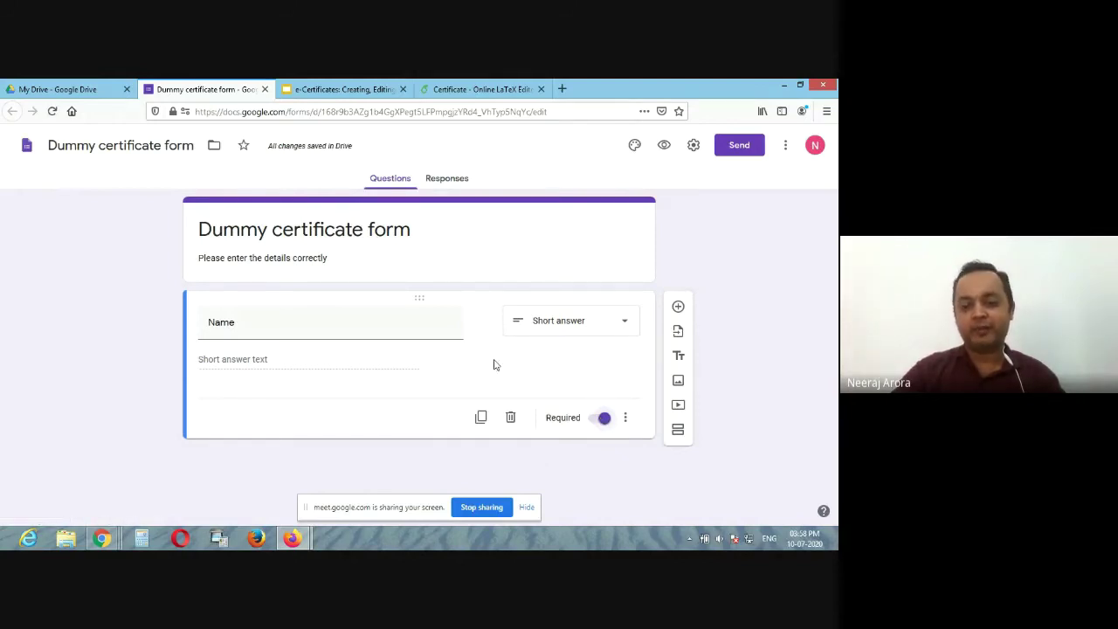
Step: Add an 'email' question and a 'Designation' question below Name
left_click(679, 309)
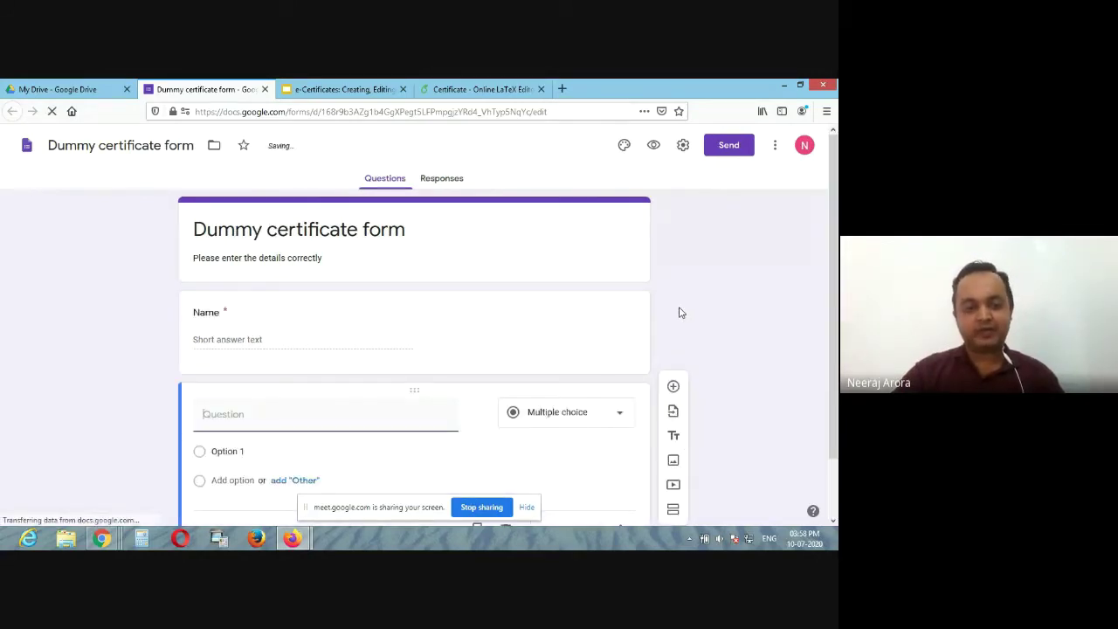
type("D")
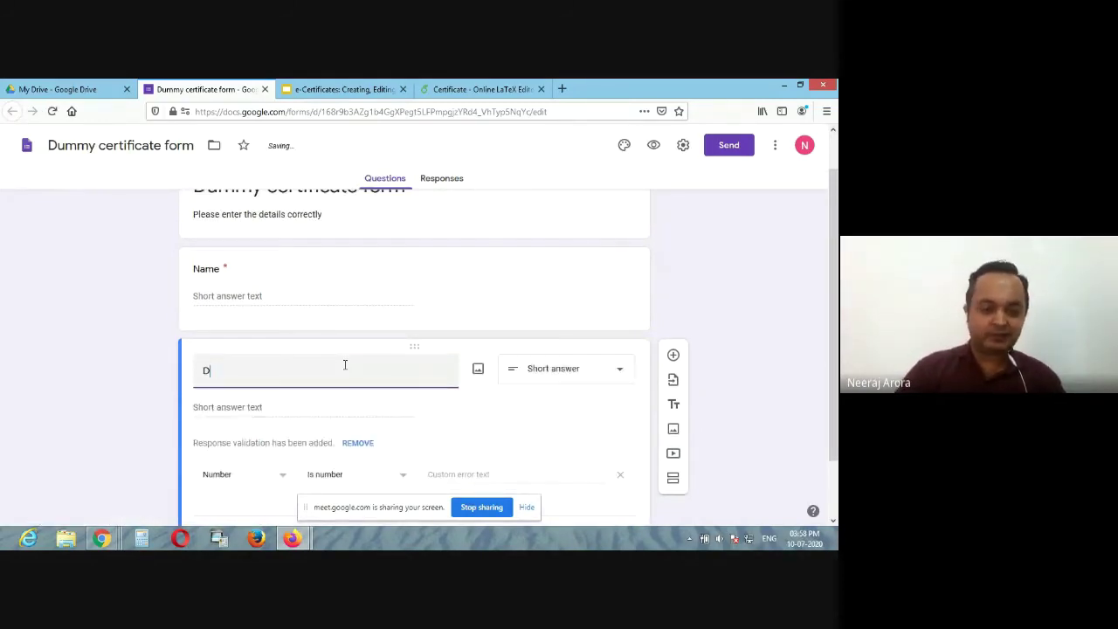
key("BackSpace")
type("email")
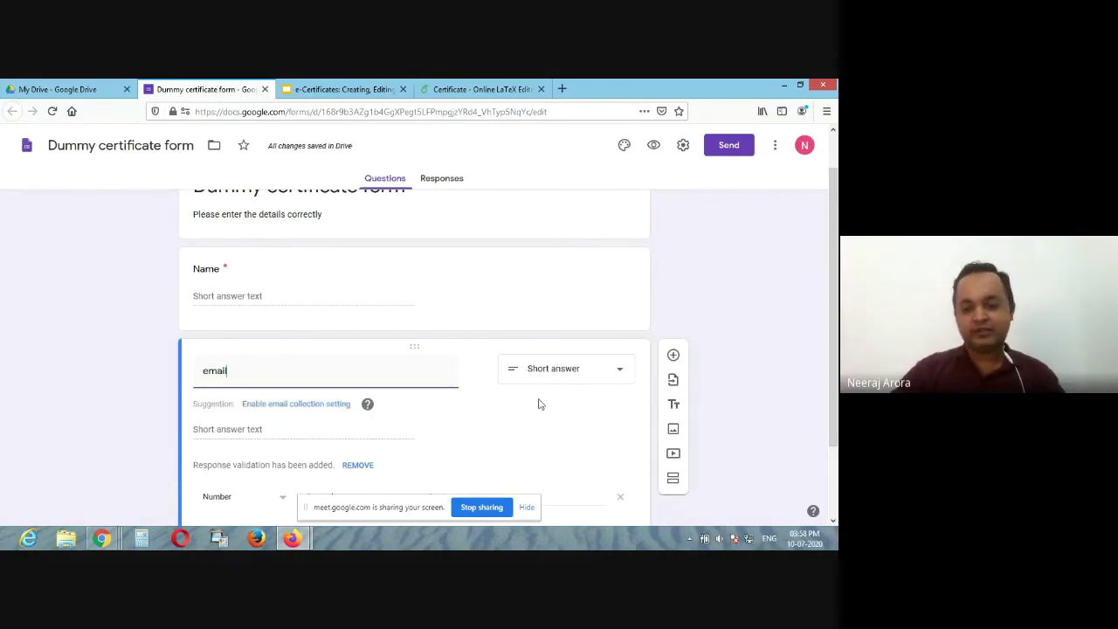
scroll(566, 374, "down", 1)
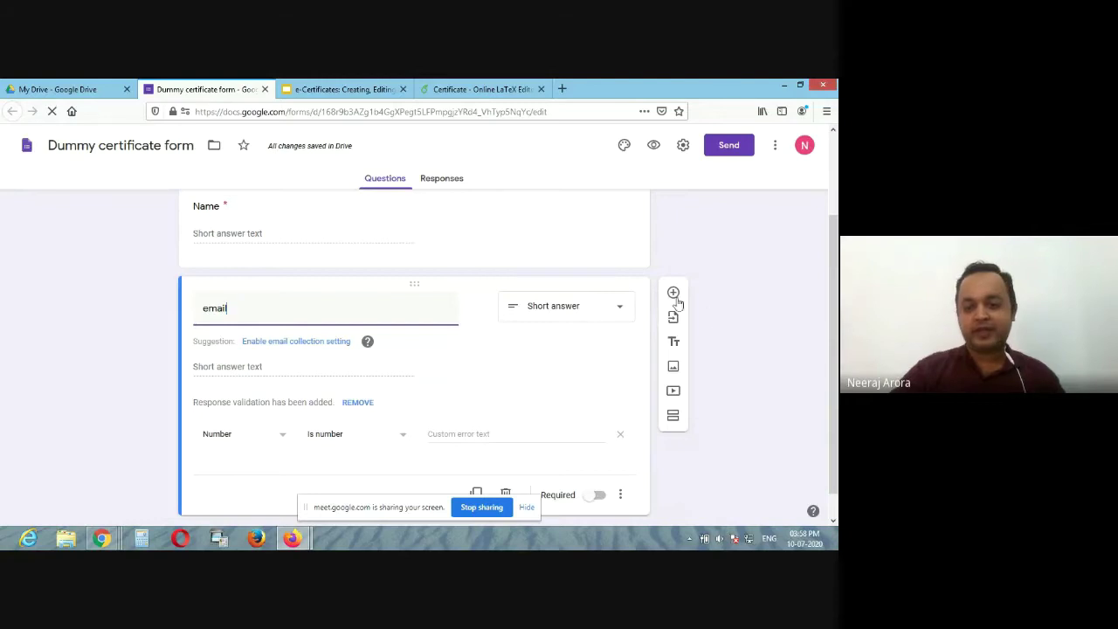
left_click(675, 294)
type("Designation")
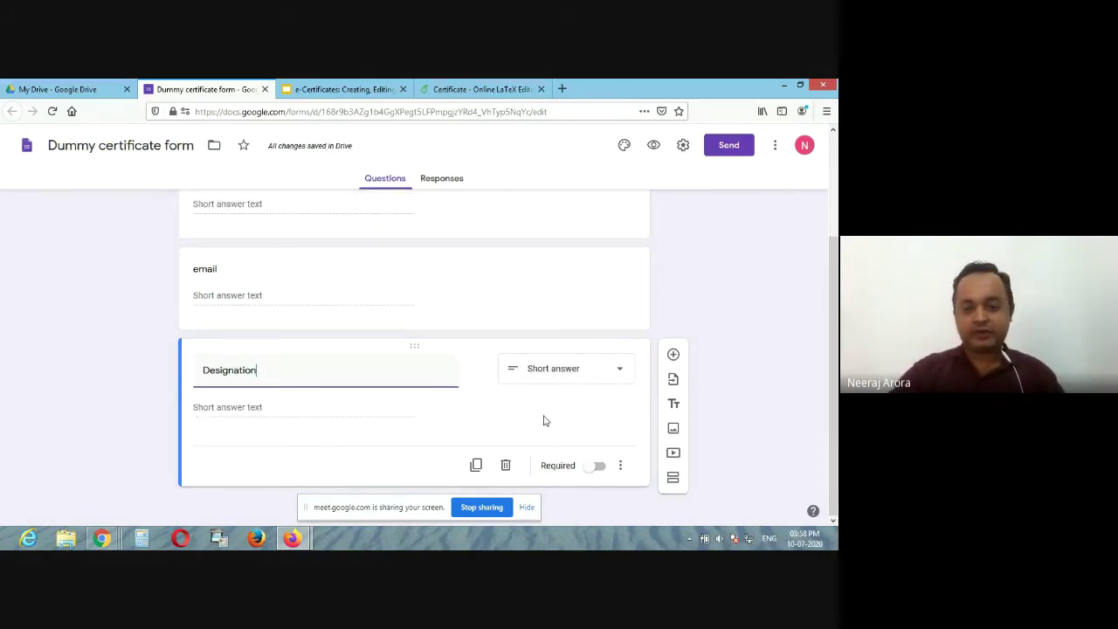
Step: Switch on Required for the email question
left_click(450, 293)
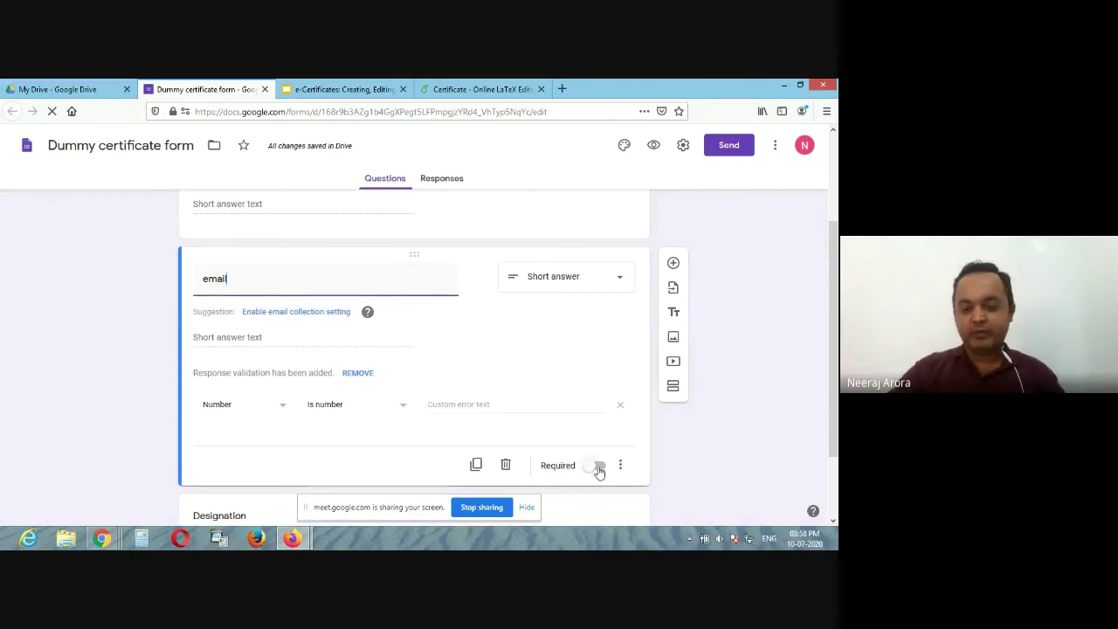
left_click(598, 465)
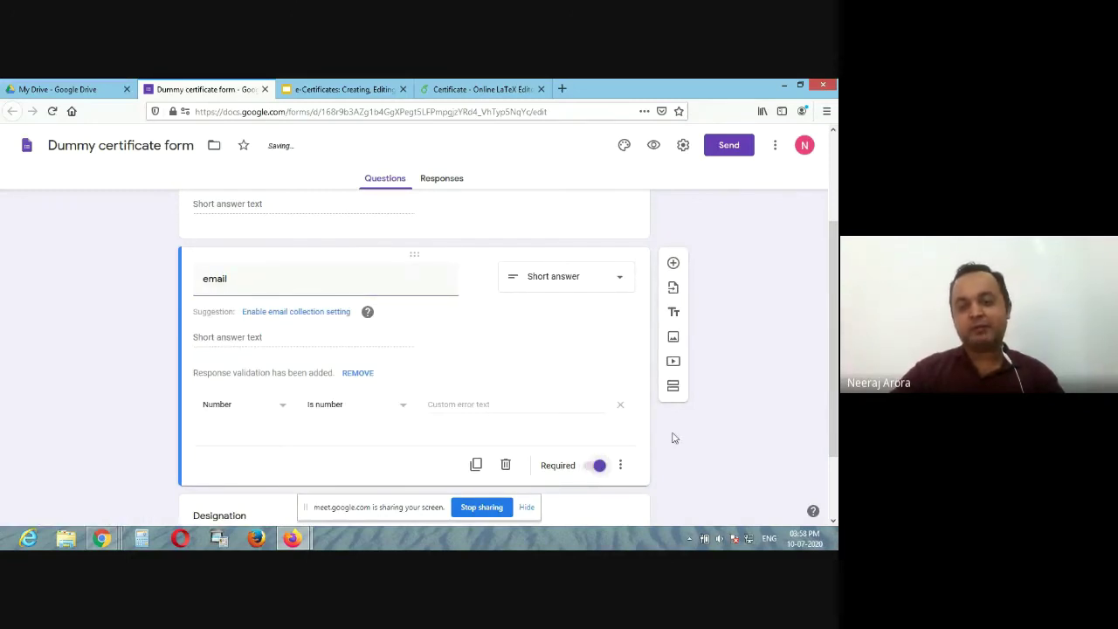
scroll(675, 438, "down", 2)
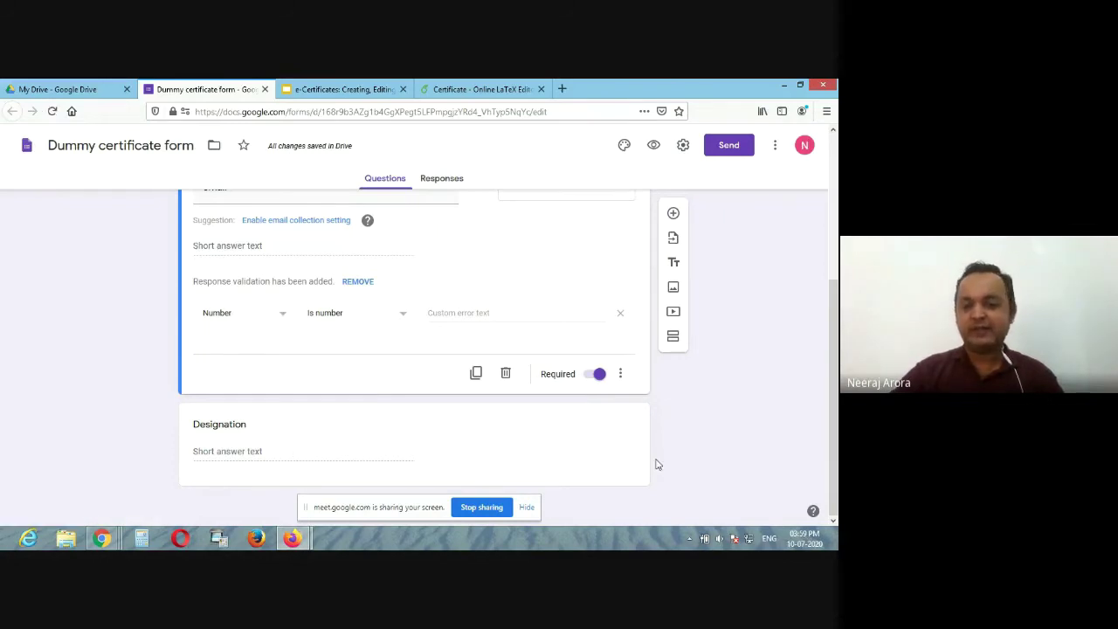
scroll(655, 462, "up", 5)
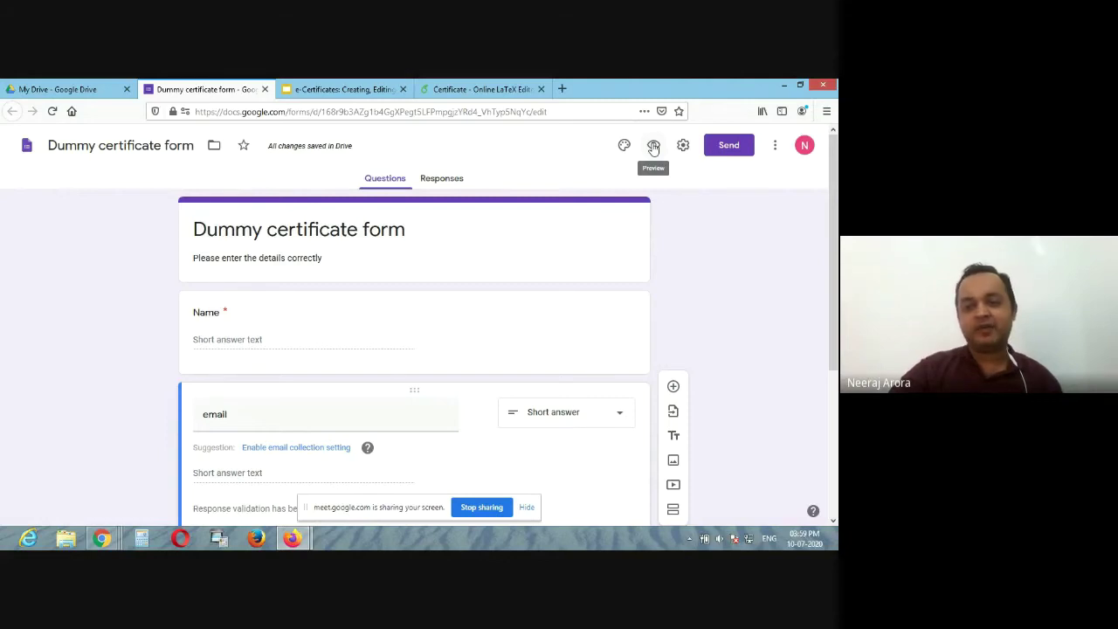
Step: Preview the form as respondents see it, then return to the editor tab
left_click(654, 147)
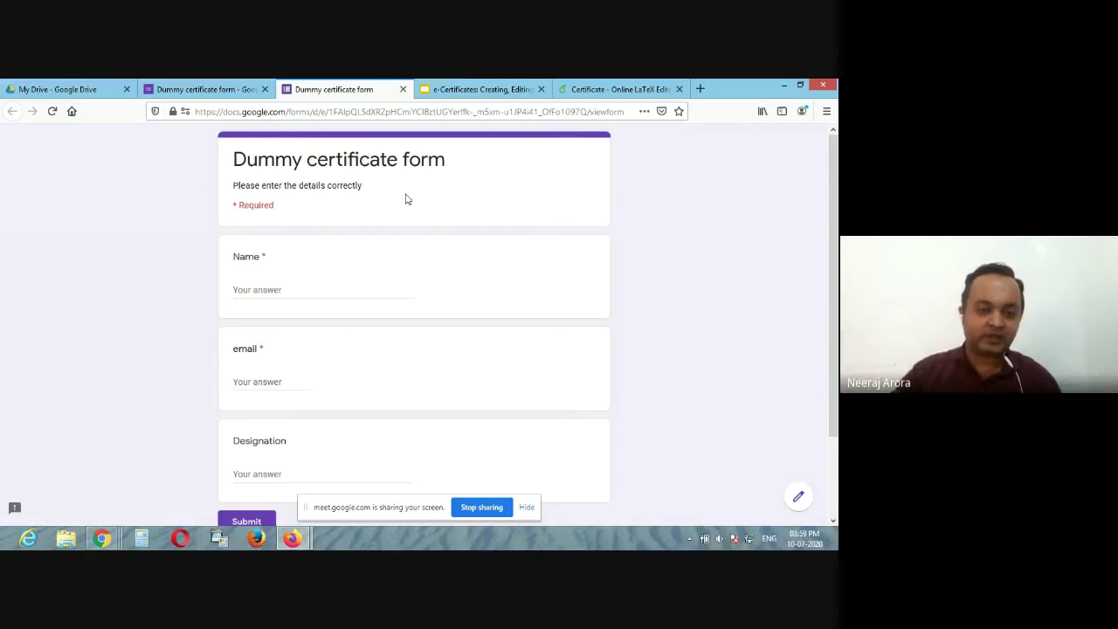
left_click(192, 87)
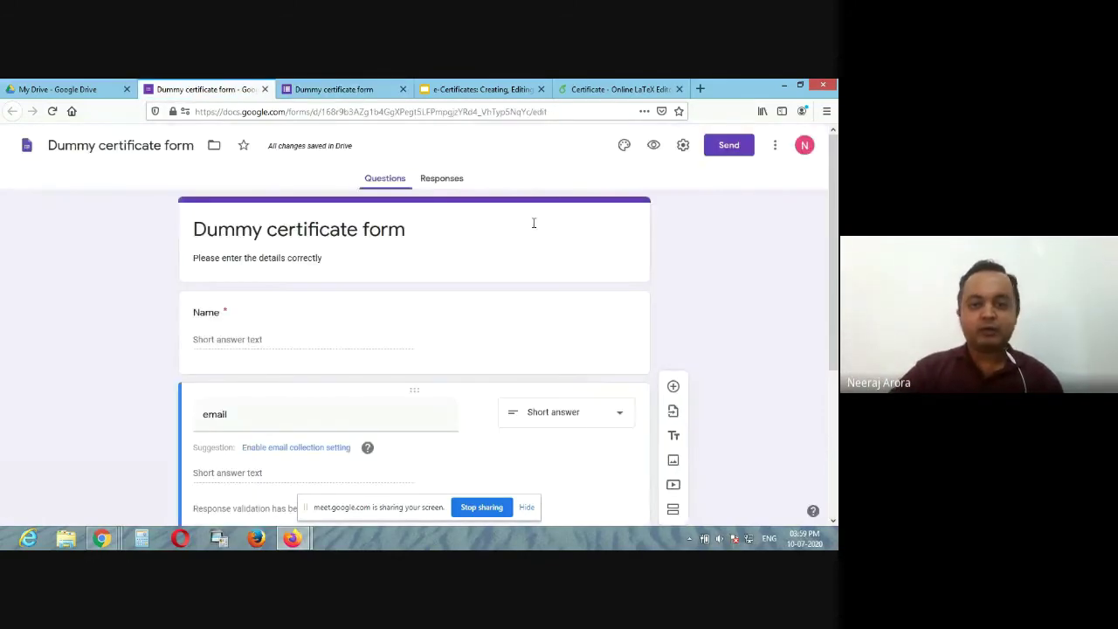
left_click(737, 147)
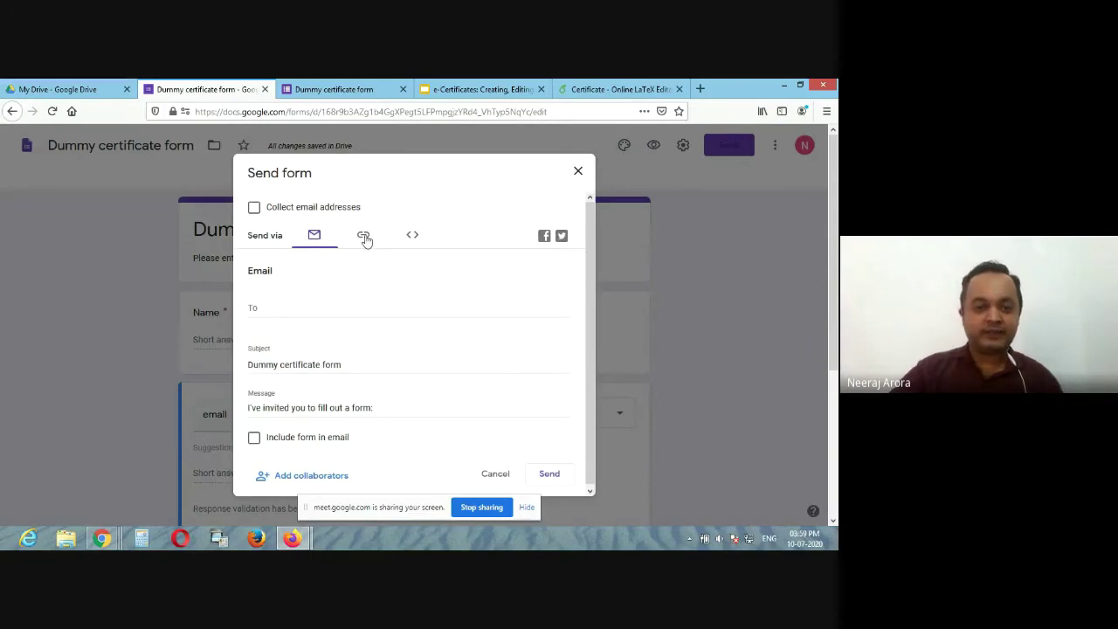
left_click(366, 238)
left_click(254, 314)
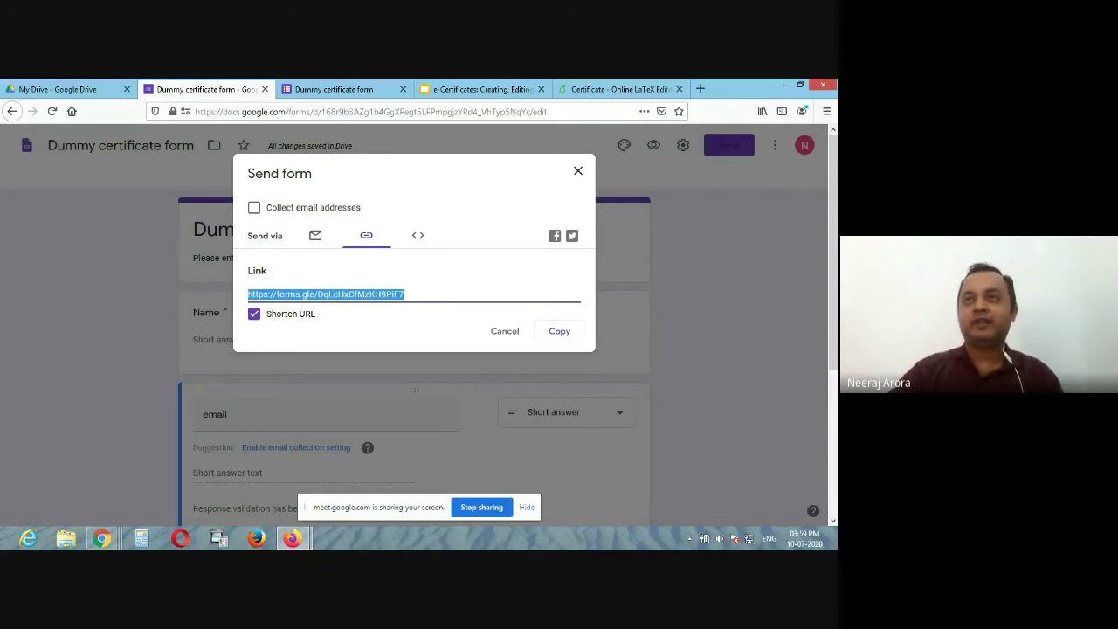
key("alt+Tab")
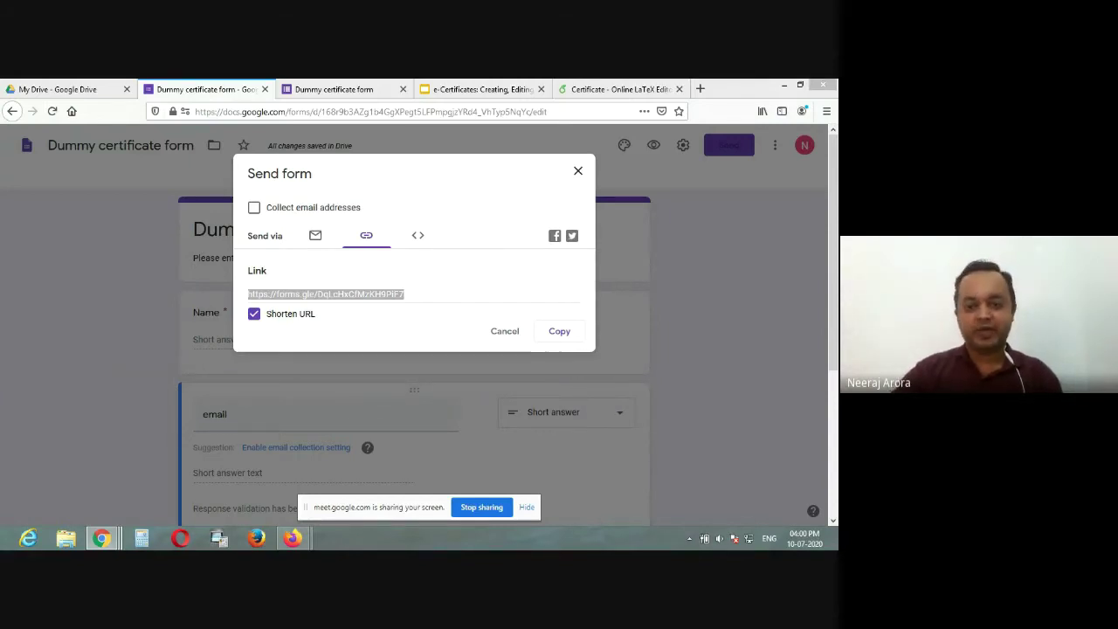
left_click(505, 332)
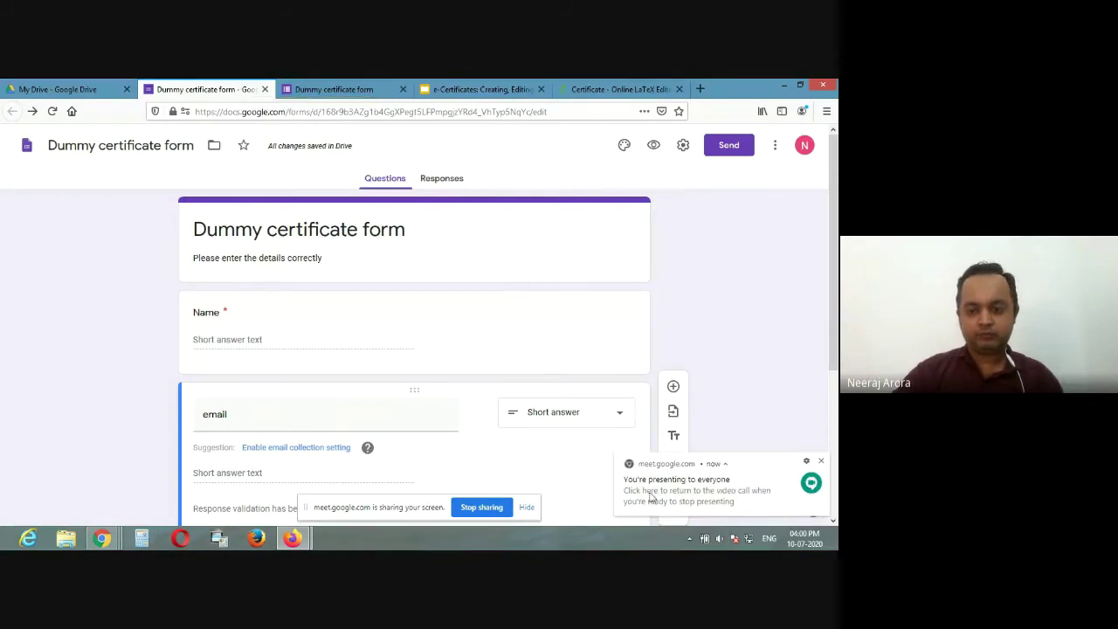
scroll(307, 289, "down", 1)
scroll(308, 288, "down", 3)
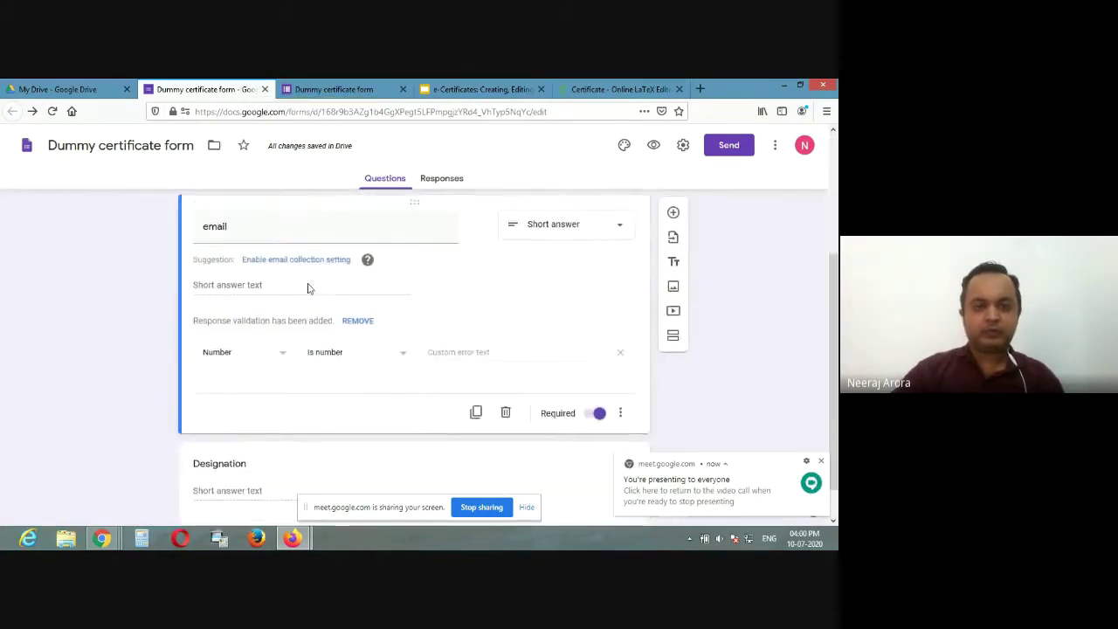
scroll(307, 288, "up", 2)
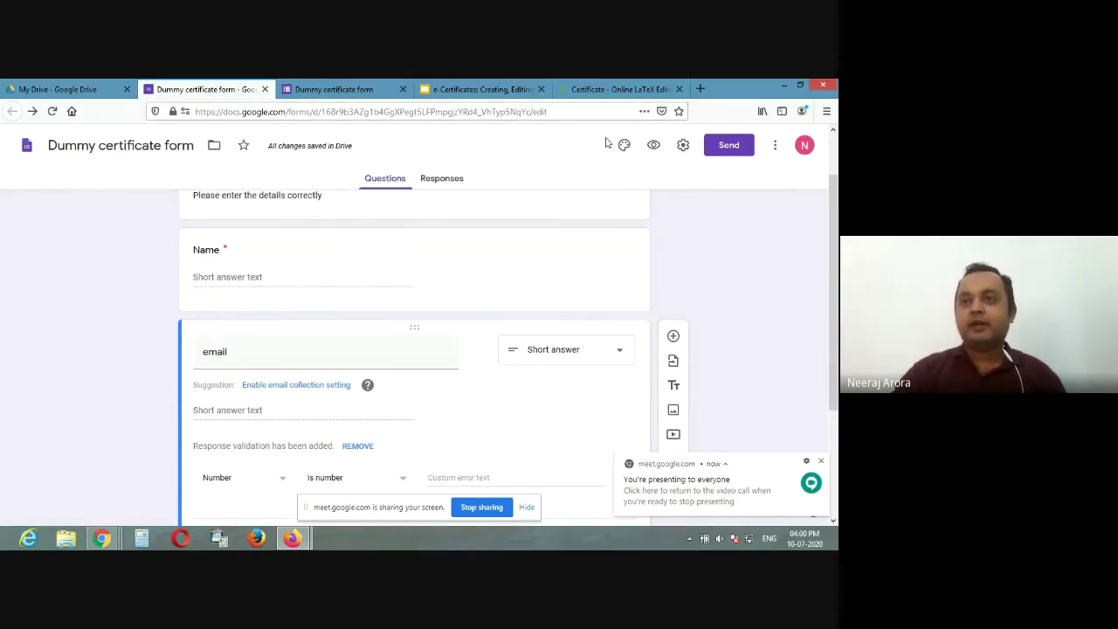
Step: Back in My Drive, create a blank Google Slides presentation and close its Themes panel
left_click(100, 85)
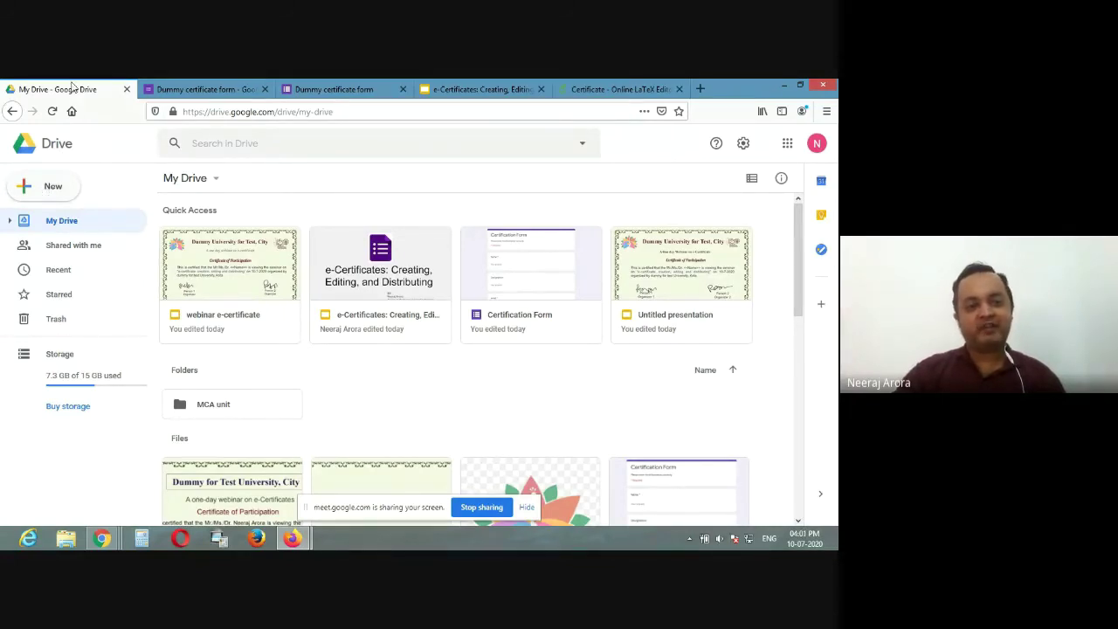
left_click(49, 192)
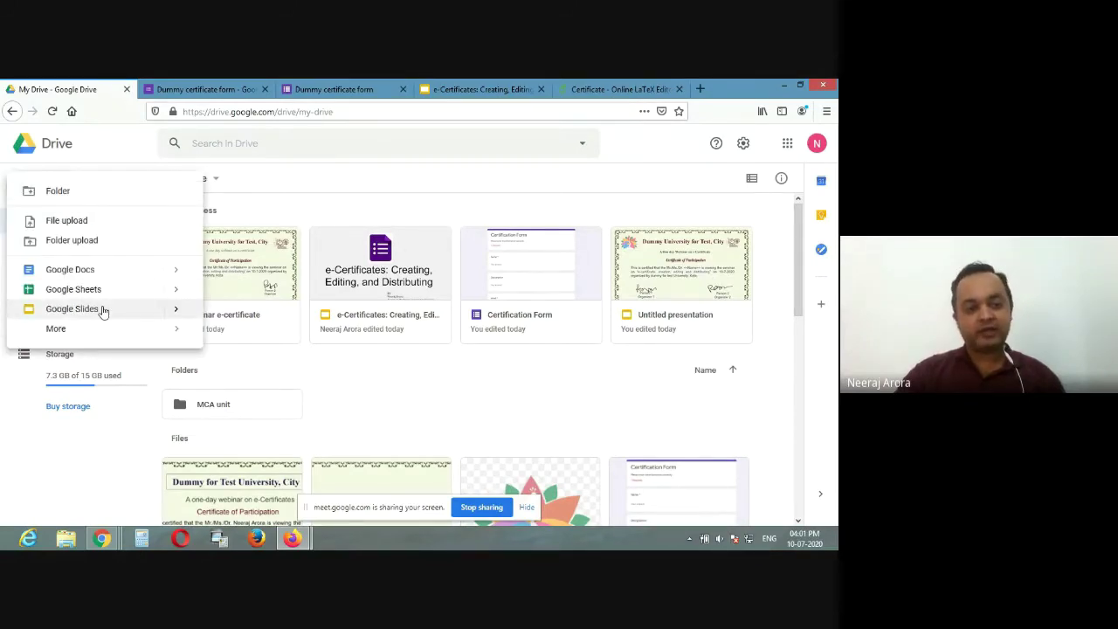
mouse_move(180, 312)
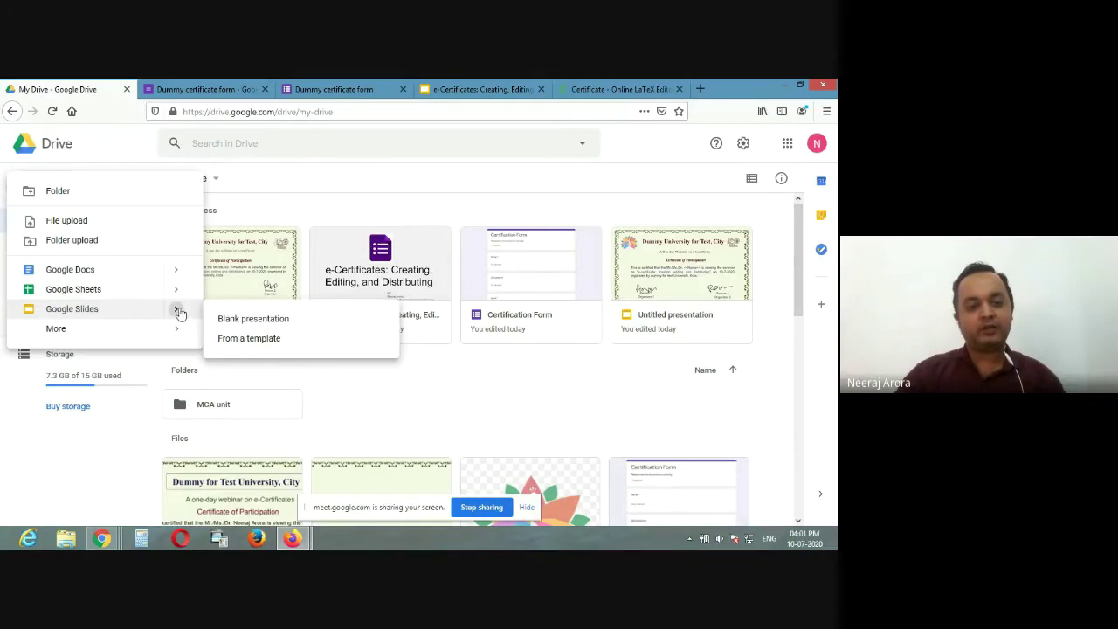
left_click(228, 322)
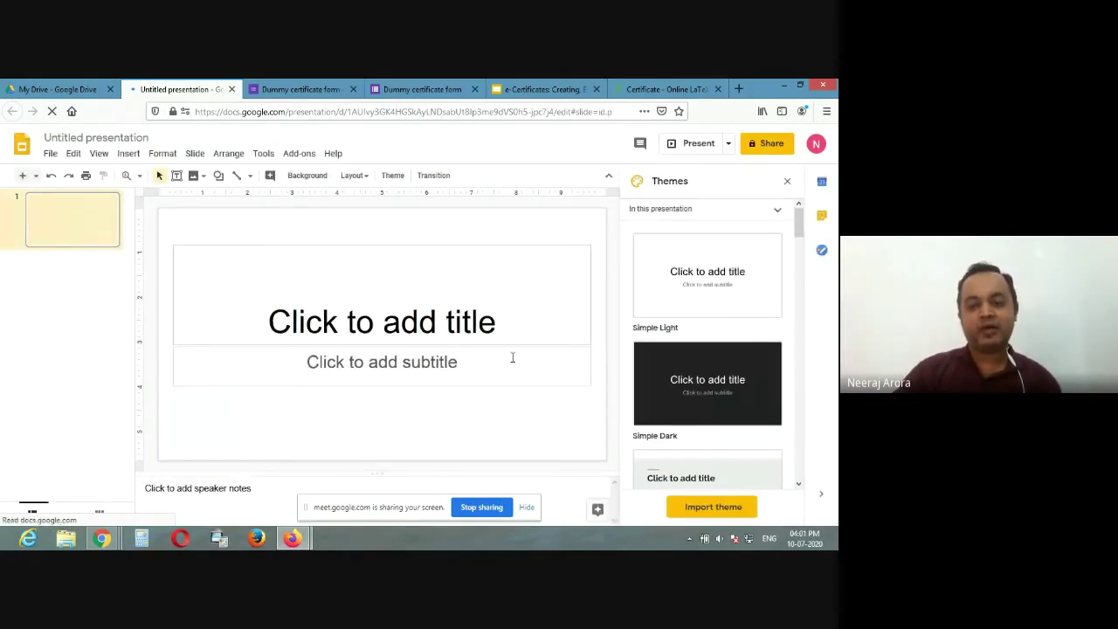
left_click(788, 183)
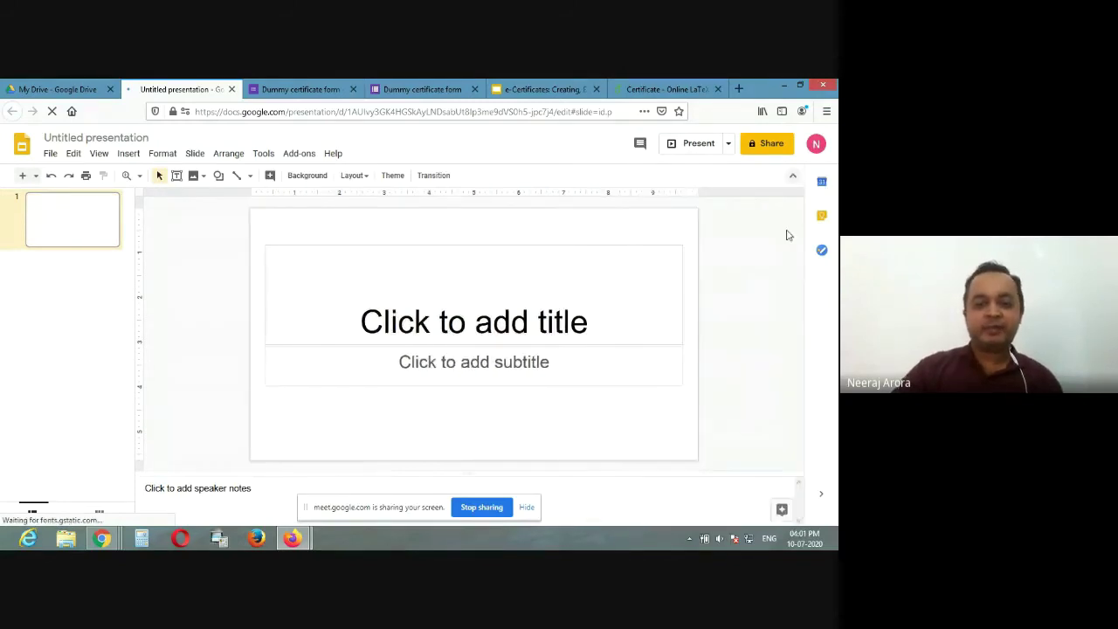
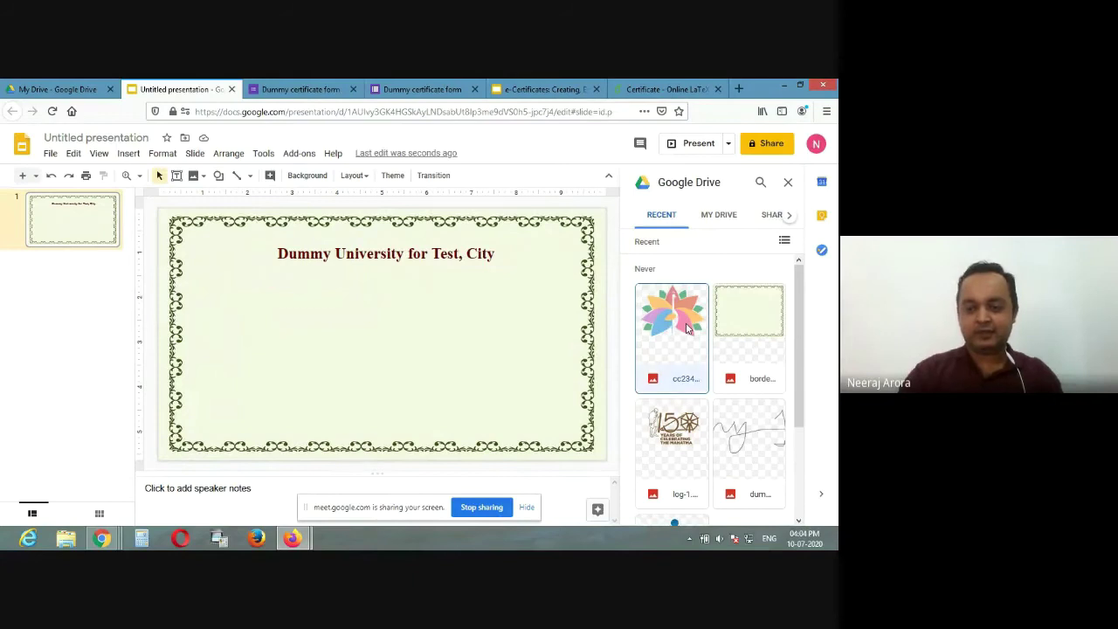
Step: Insert the flower logo from Drive, shrink it and place it at the top left, beside the title
left_click(668, 326)
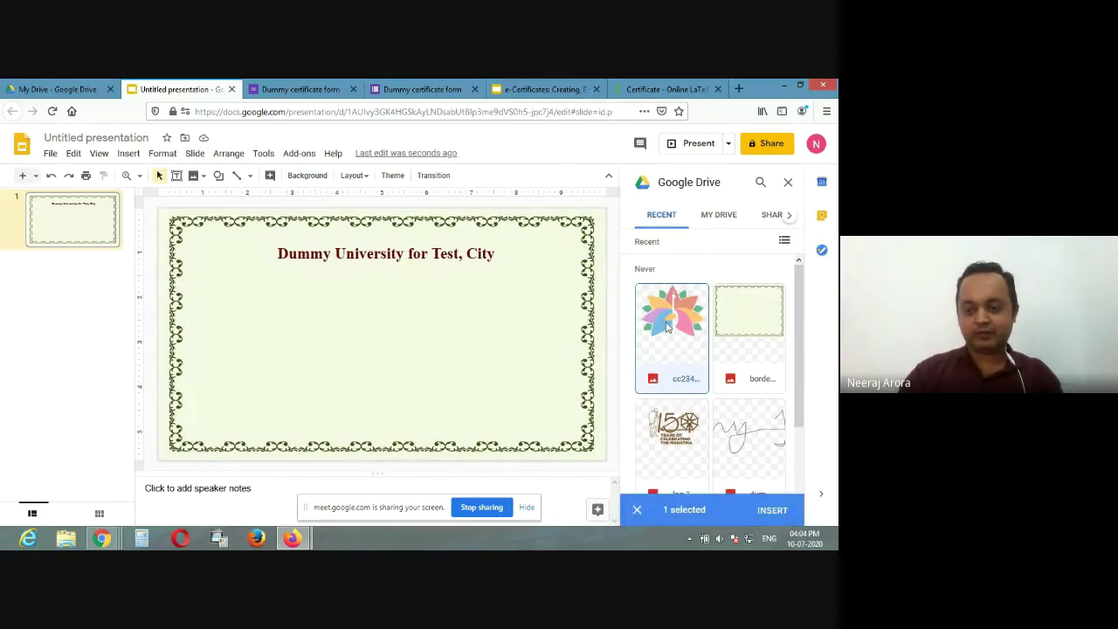
left_click(772, 510)
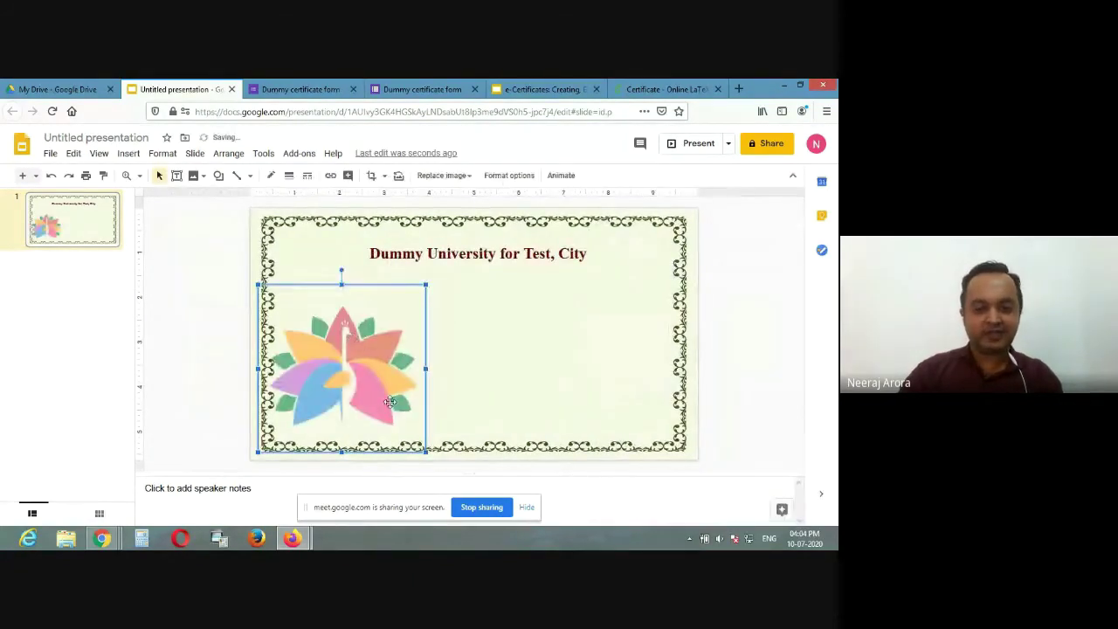
left_click_drag(426, 451, 335, 335)
left_click_drag(332, 286, 324, 273)
left_click_drag(355, 307, 345, 292)
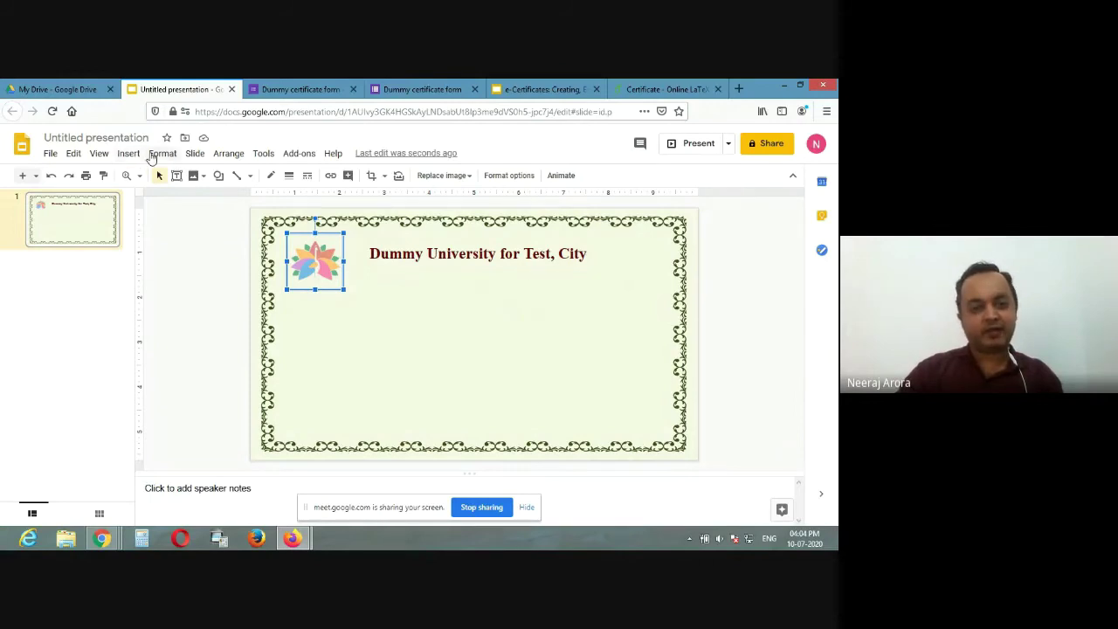
Step: Insert the '150 Years of Celebrating the Mahatma' logo from Drive, shrink it and position it top-right
left_click(126, 155)
mouse_move(129, 177)
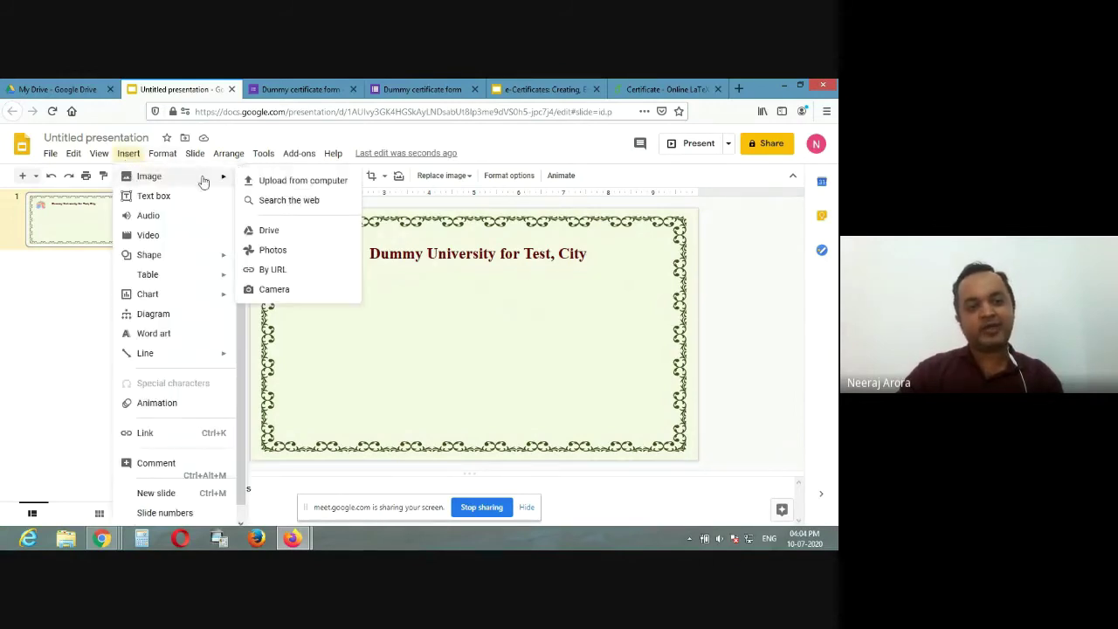
left_click(284, 231)
left_click(692, 443)
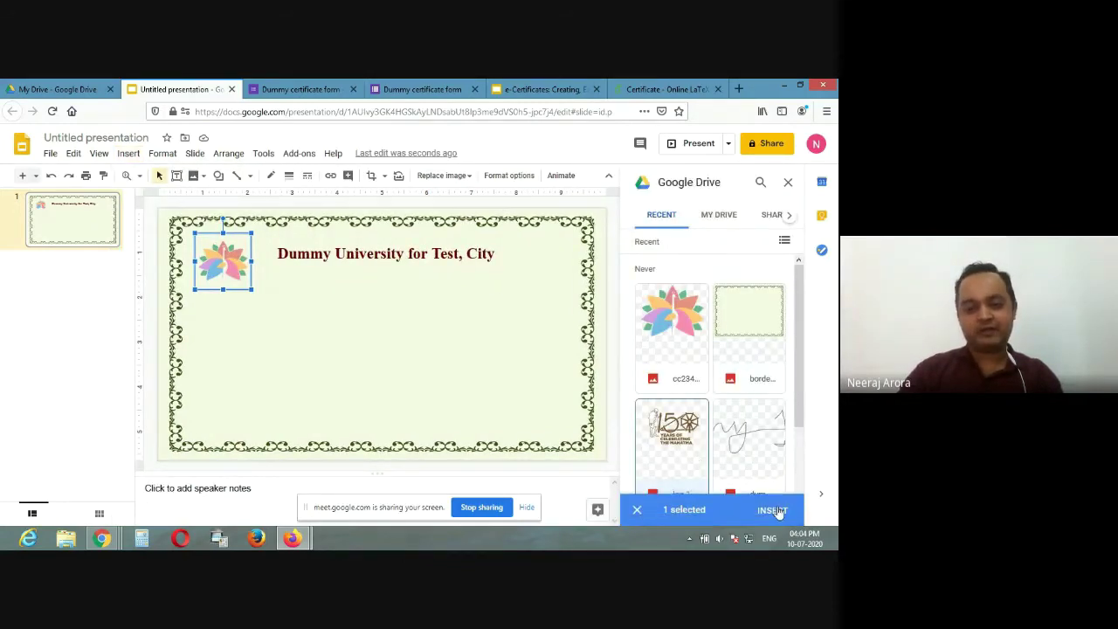
left_click(775, 511)
left_click_drag(586, 452, 457, 359)
left_click_drag(400, 322, 609, 270)
left_click_drag(563, 308, 586, 292)
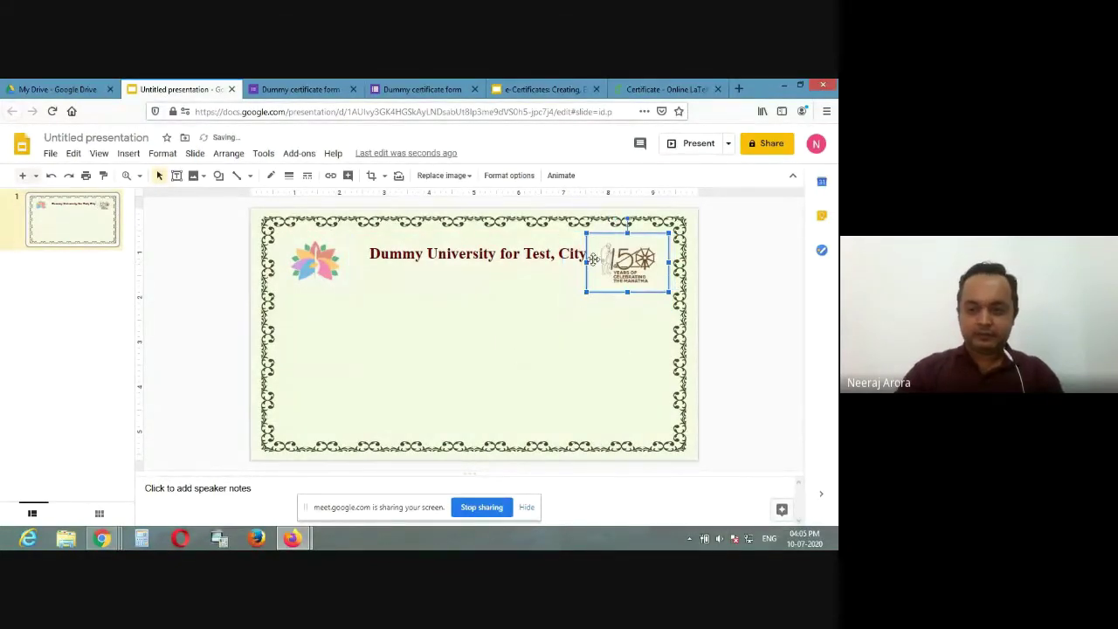
left_click_drag(587, 291, 593, 291)
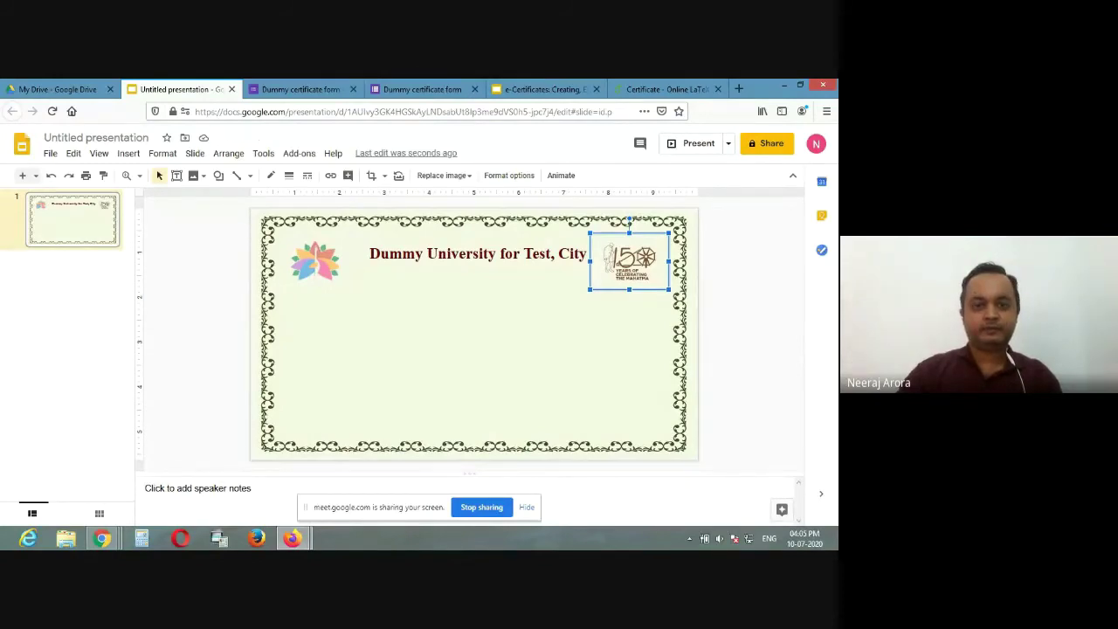
Step: In the Dummy certificate form, change the email validation from Number to Text › Contains
left_click(311, 95)
scroll(399, 424, "down", 3)
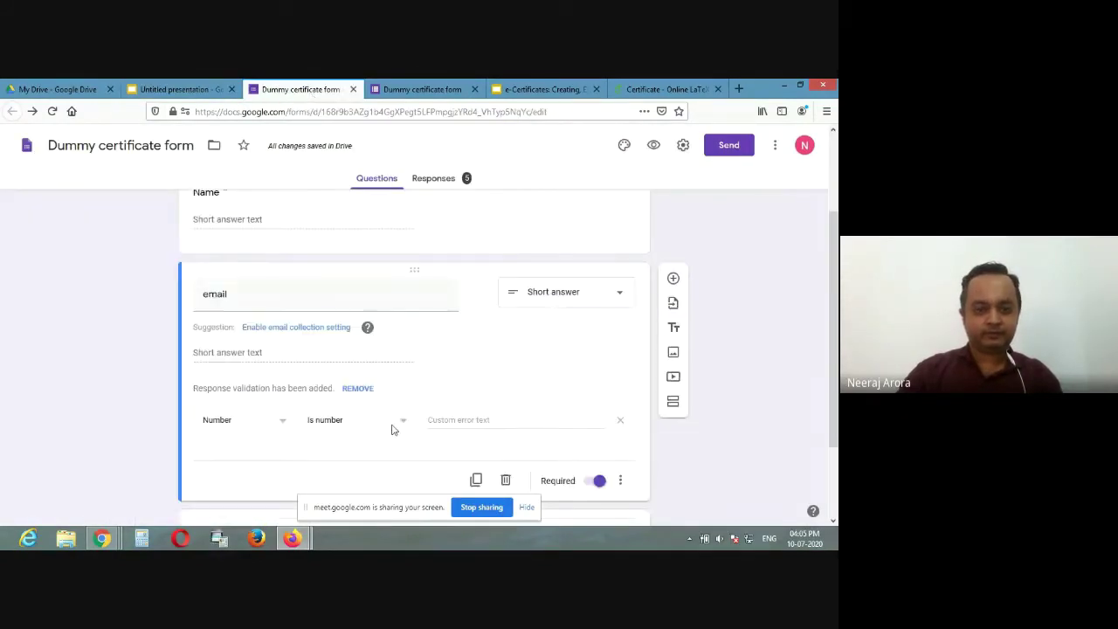
scroll(262, 332, "up", 1)
left_click(238, 378)
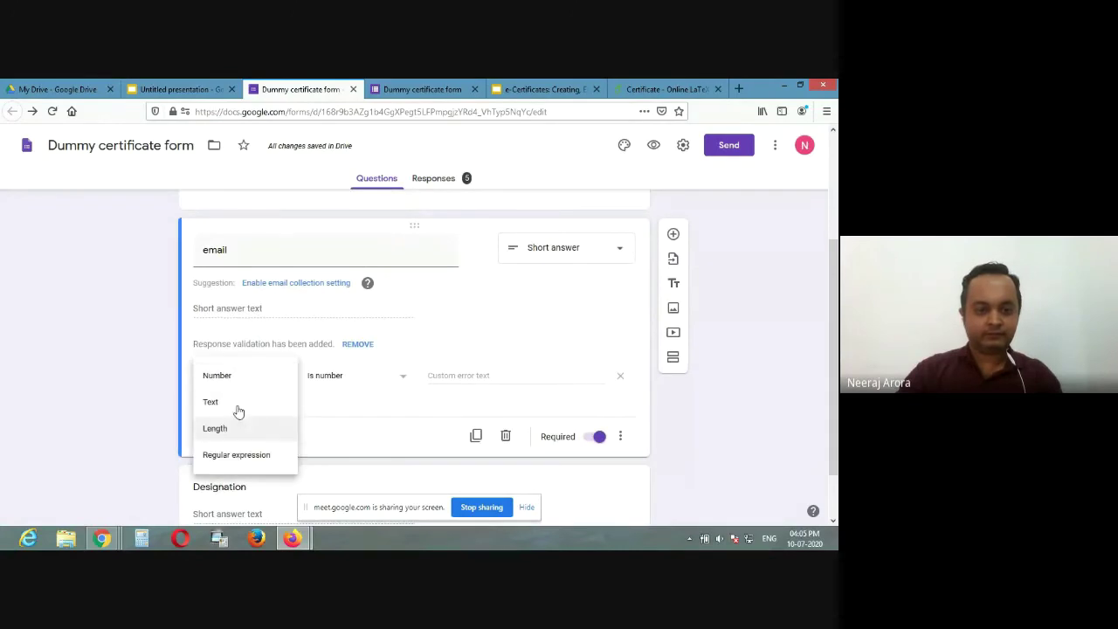
left_click(236, 402)
left_click(337, 377)
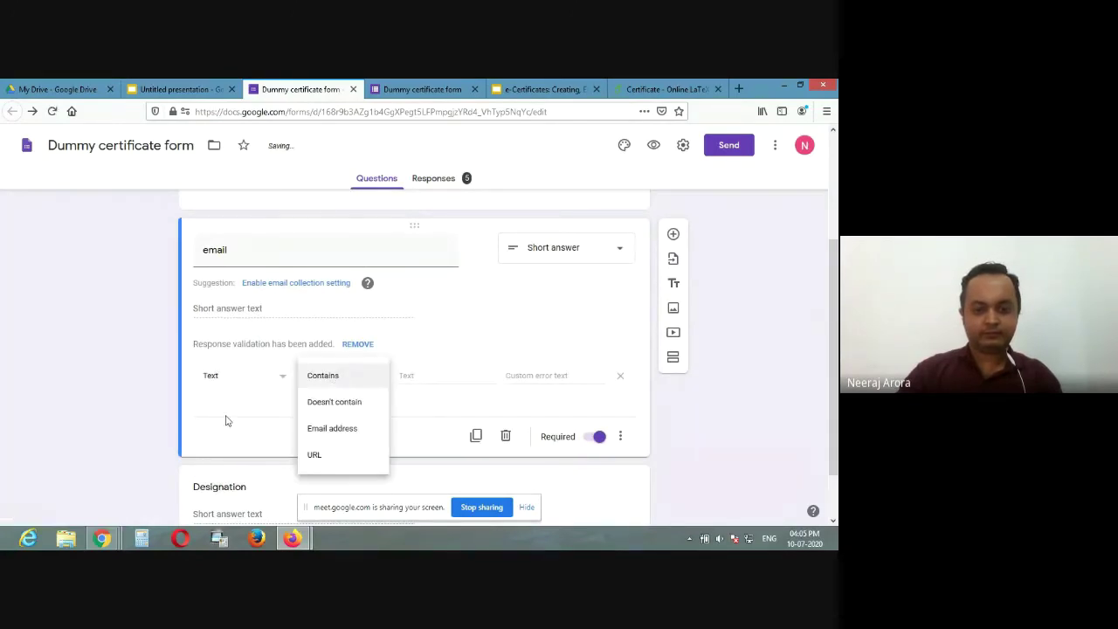
left_click(505, 434)
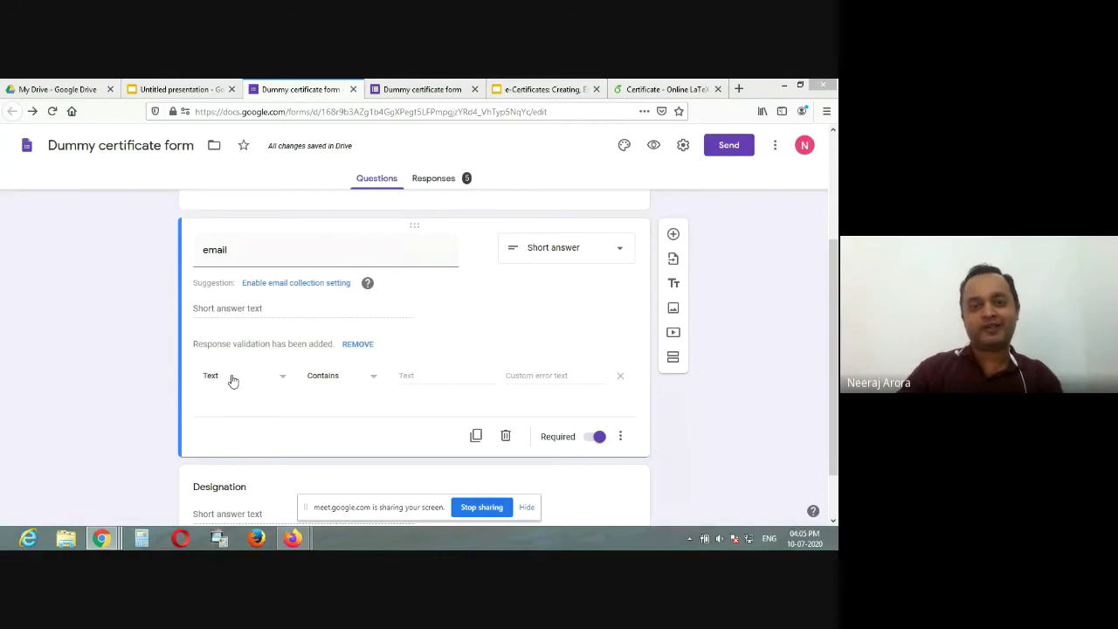
Step: Review the 5 collected responses, then return to the question editor
left_click(441, 181)
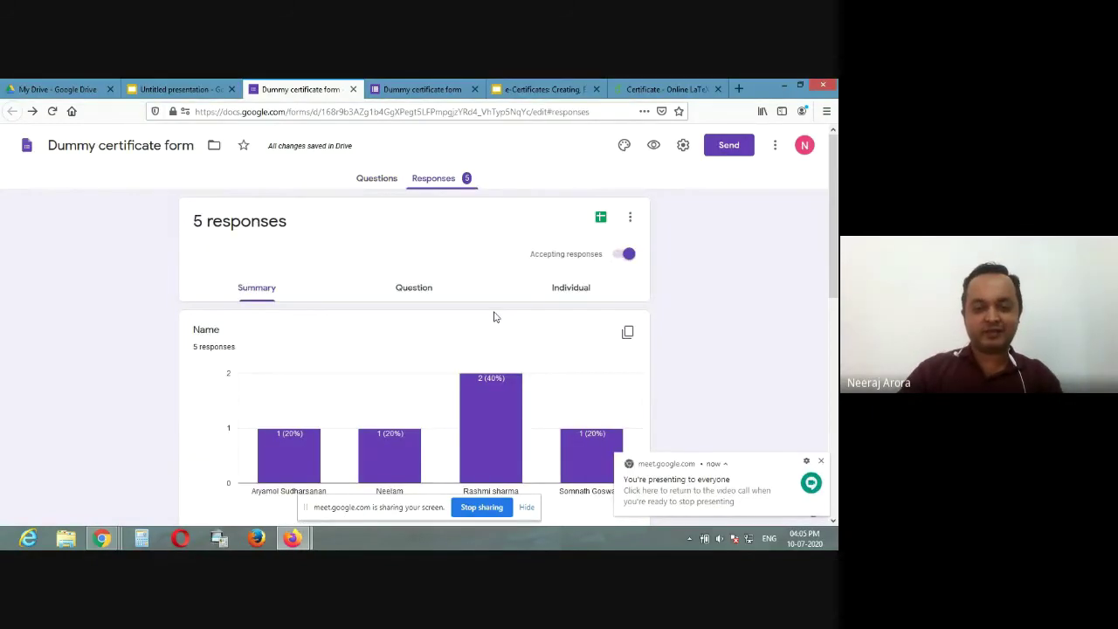
scroll(494, 317, "down", 3)
scroll(494, 317, "up", 2)
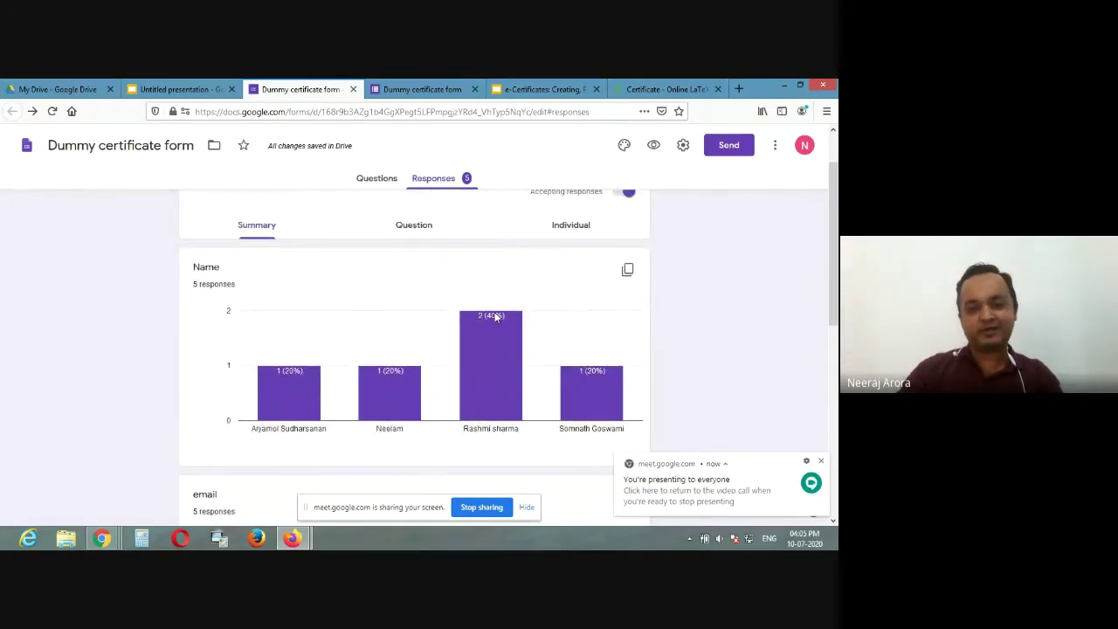
left_click(368, 178)
scroll(384, 220, "down", 2)
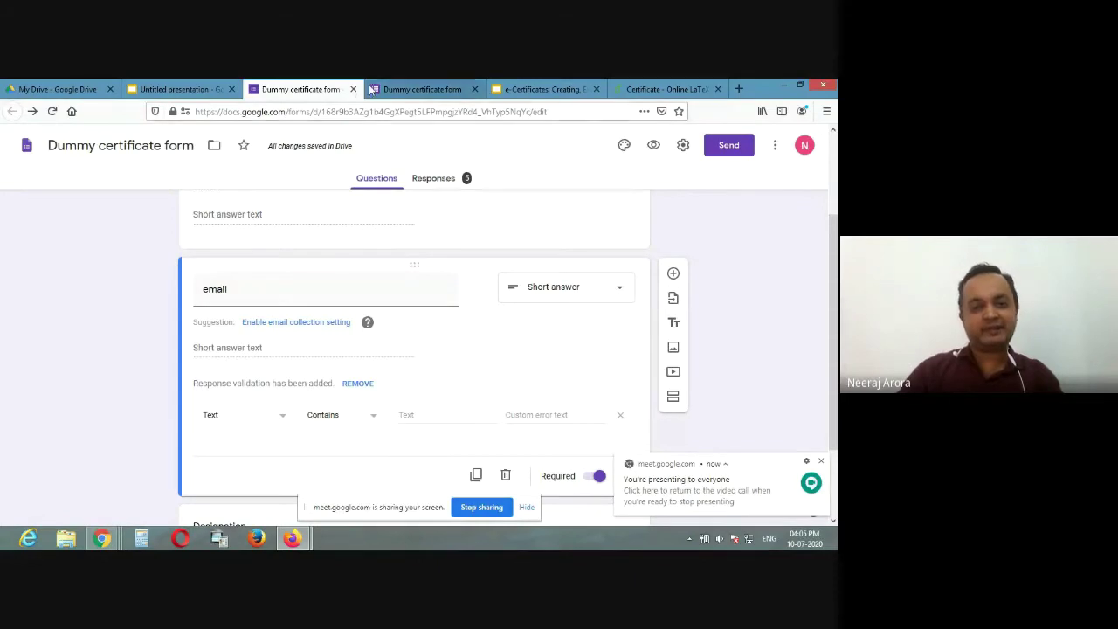
Step: Add a text box under the university title with 'A one day Webinar on e-Certificate'
left_click(199, 88)
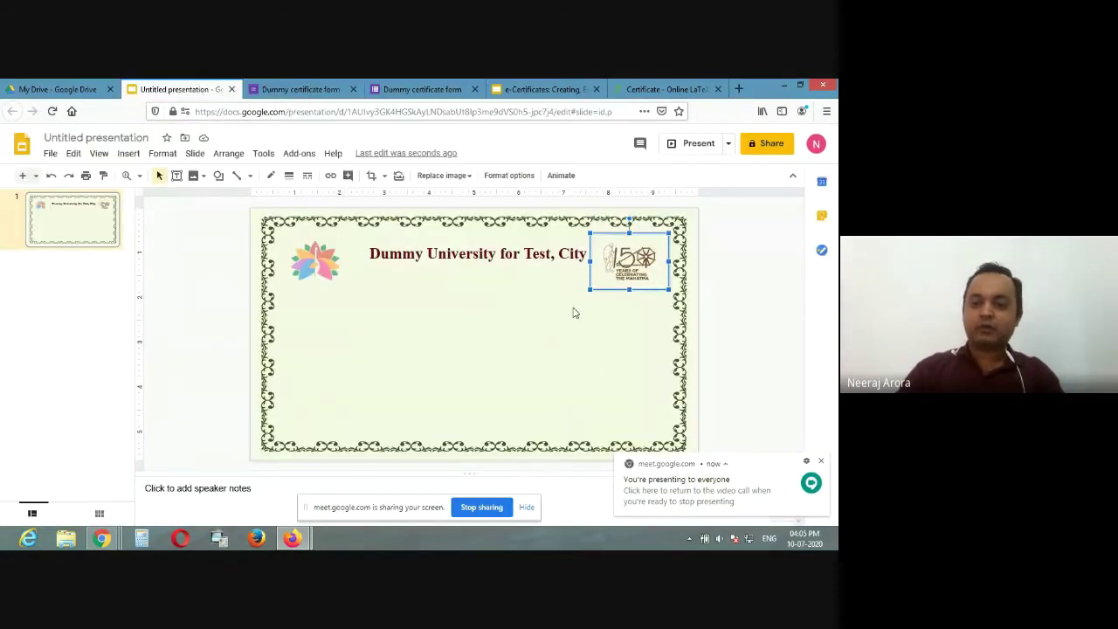
left_click(435, 277)
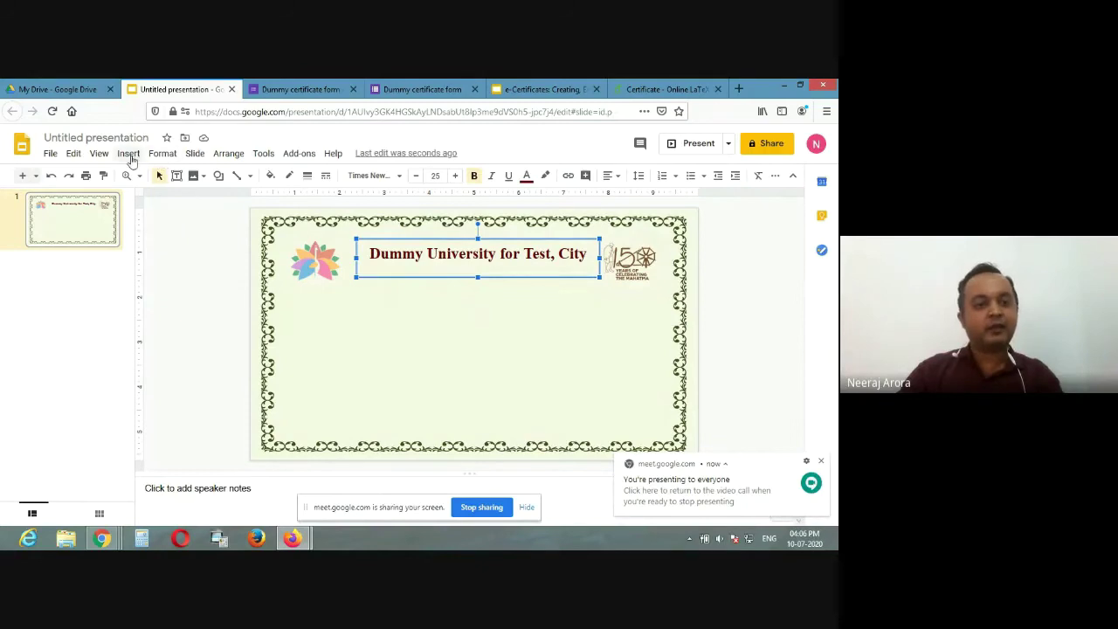
left_click(129, 154)
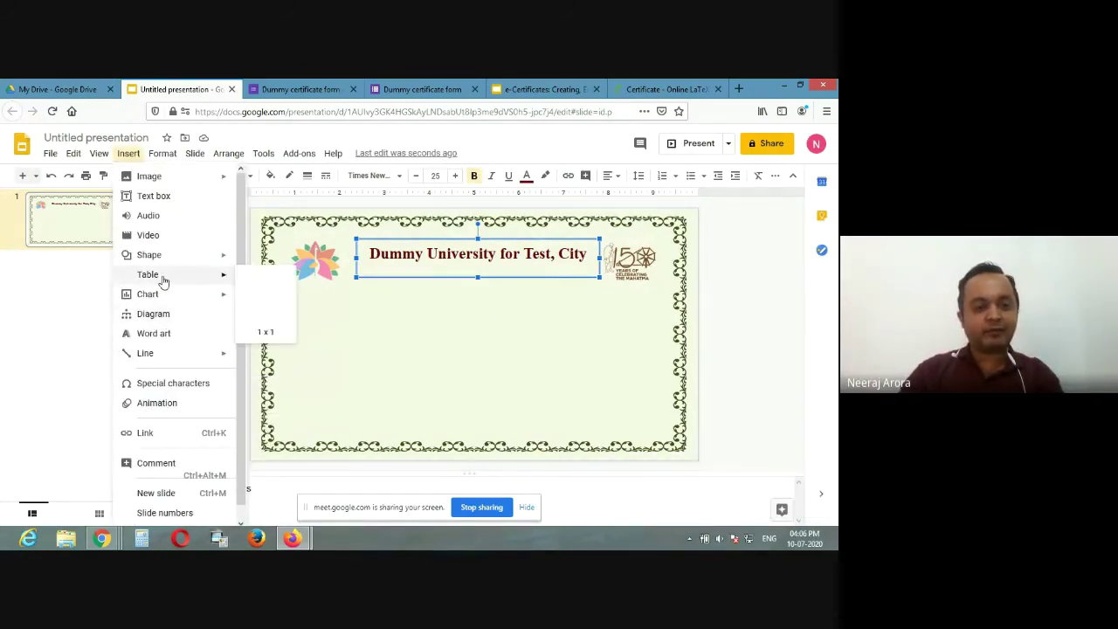
left_click(156, 196)
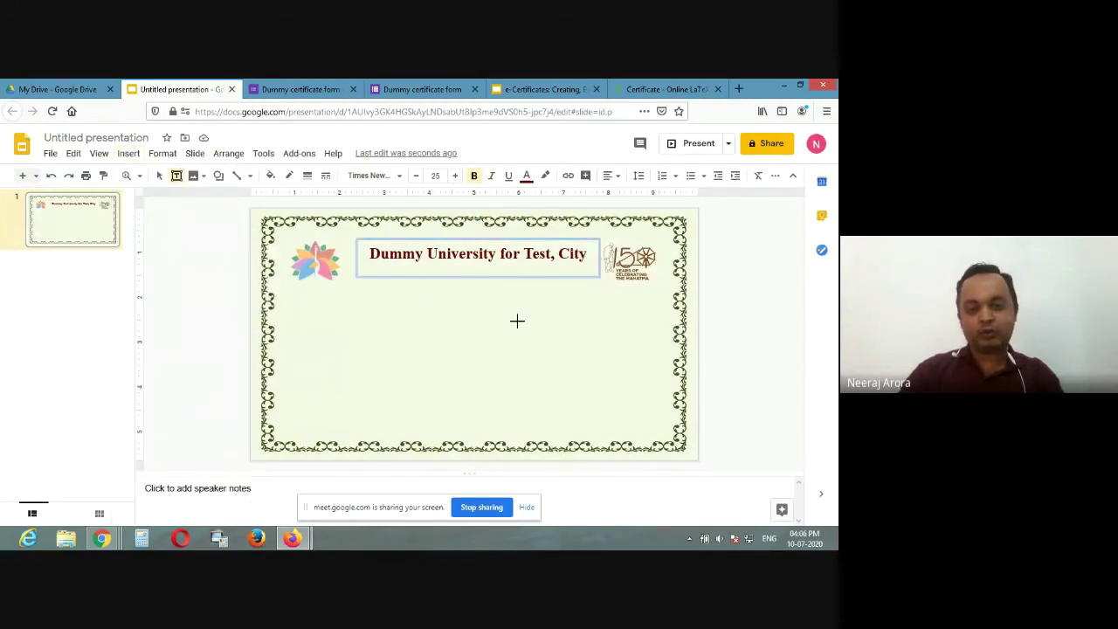
left_click_drag(380, 287, 584, 334)
type("A one day Webinar on e-Certificate")
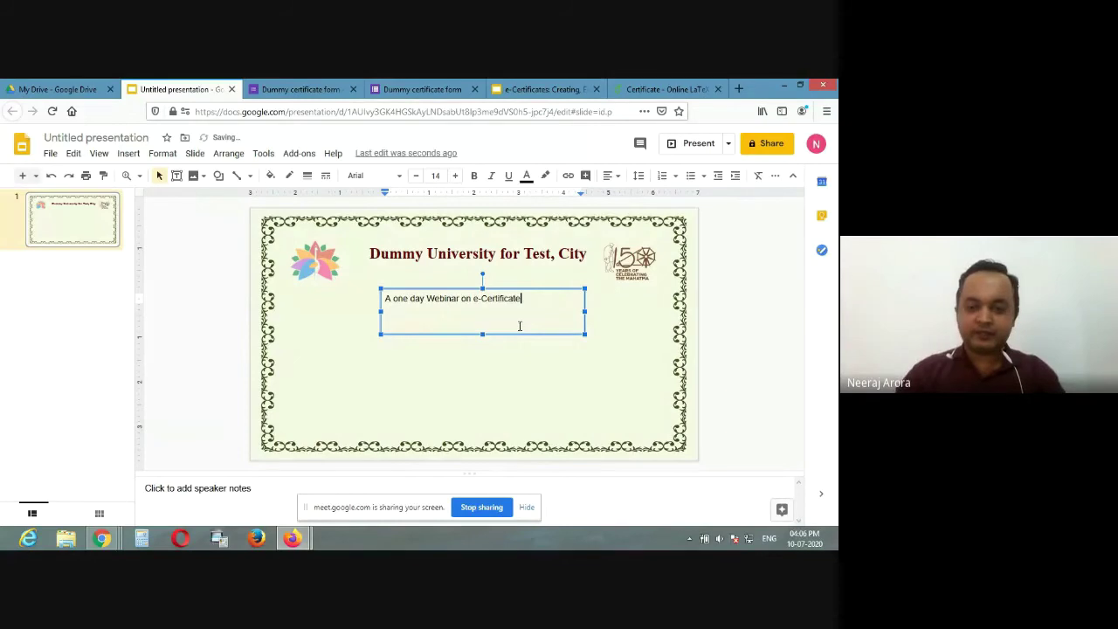
Step: Centre the subtitle, enlarge it to 18 pt and give it a dark text colour
left_click_drag(522, 299, 382, 302)
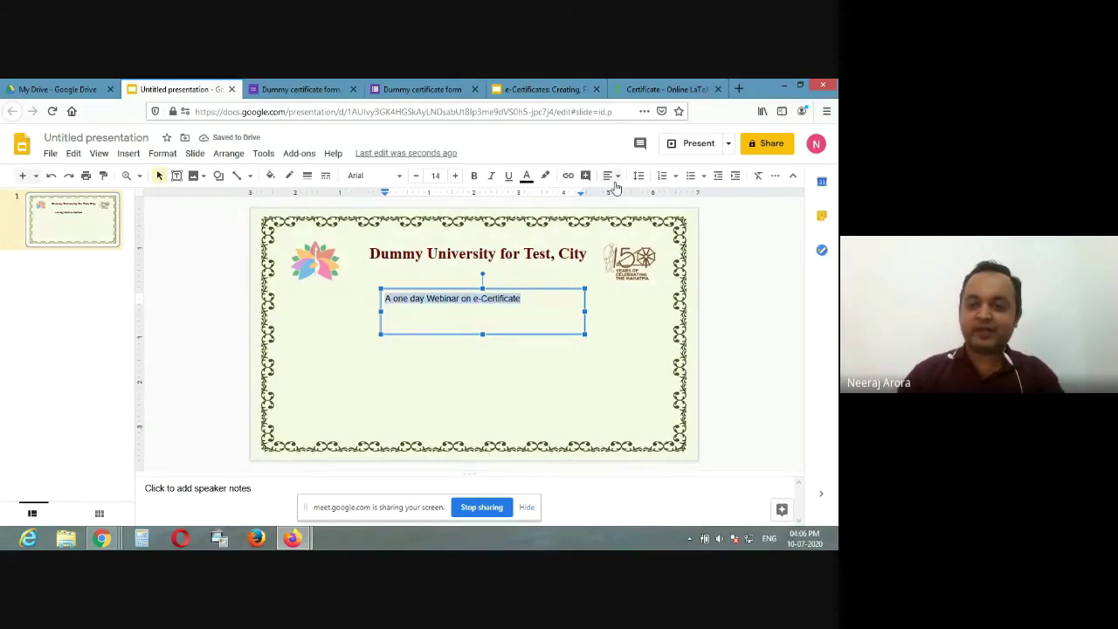
left_click(615, 178)
left_click(627, 195)
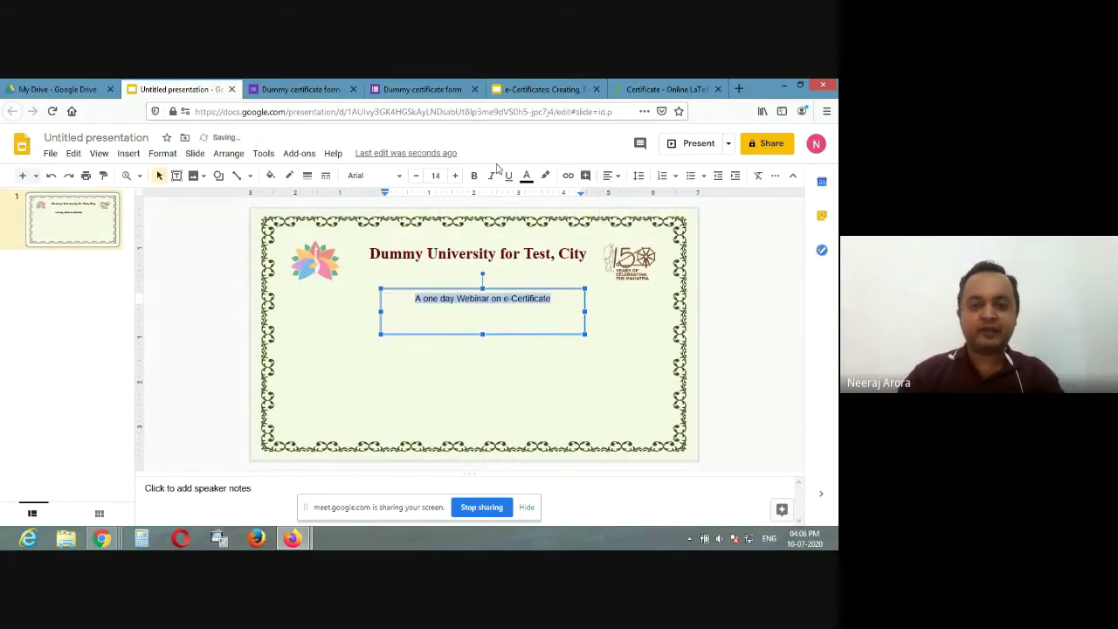
left_click(455, 176)
left_click(455, 175)
left_click(455, 175)
left_click(455, 176)
left_click(529, 176)
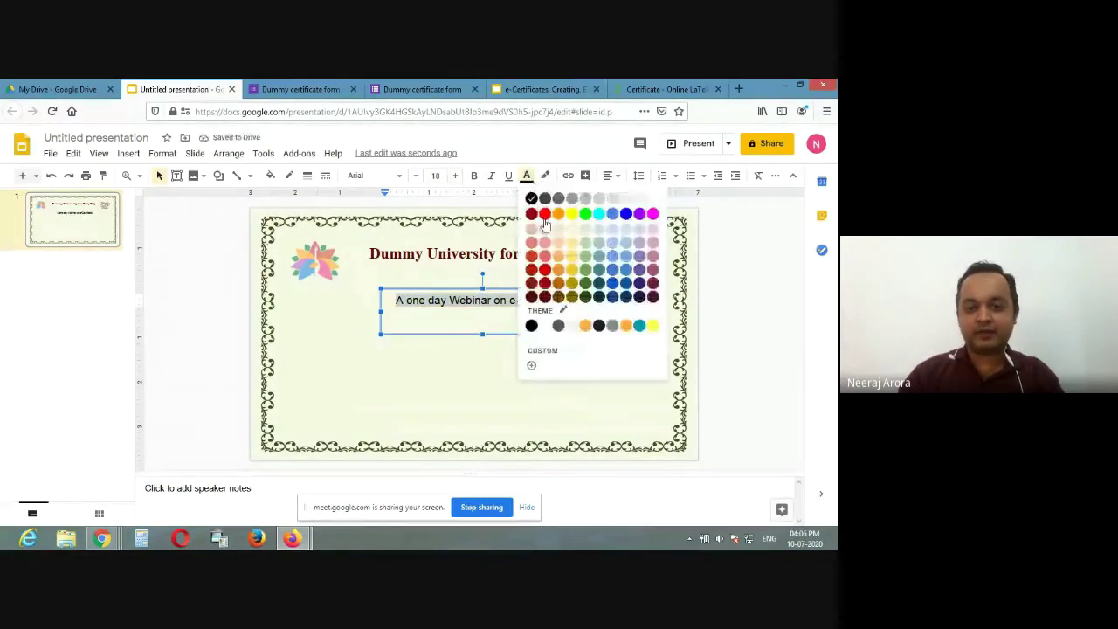
left_click(589, 301)
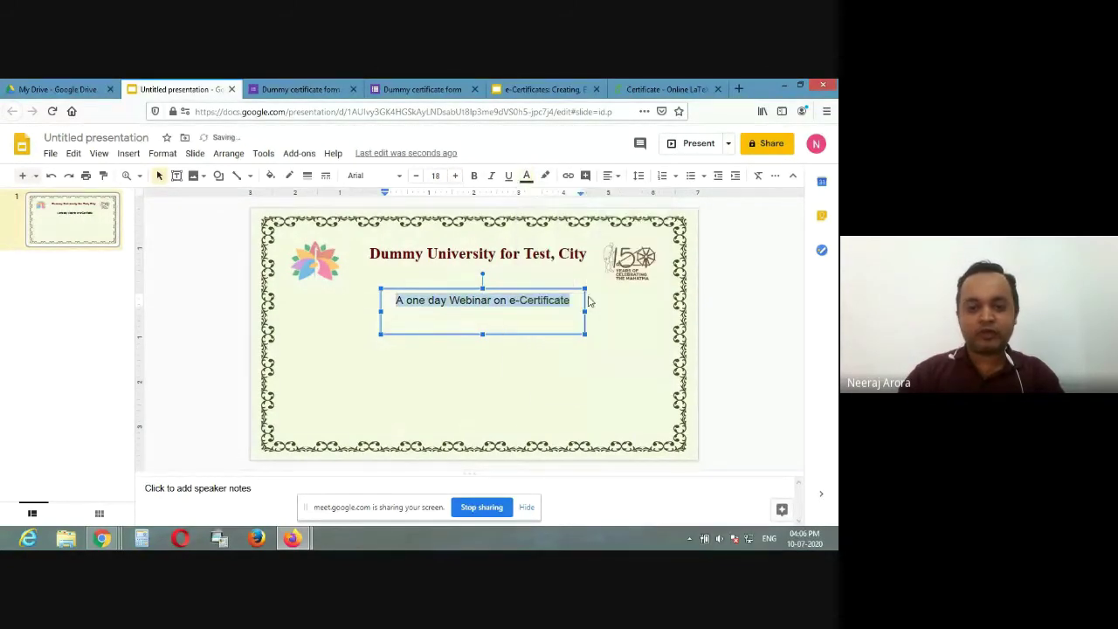
Step: Remove the subtitle's empty second line and nudge the box up beneath the title
left_click(482, 316)
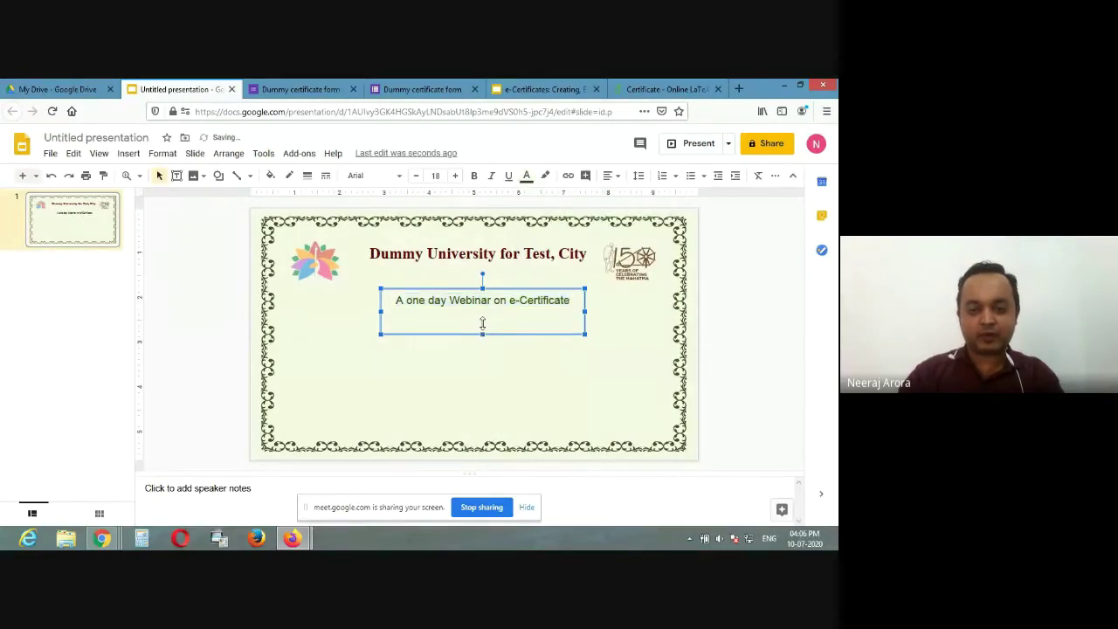
key("BackSpace")
key("Up")
key("Up")
key("Up")
key("Up")
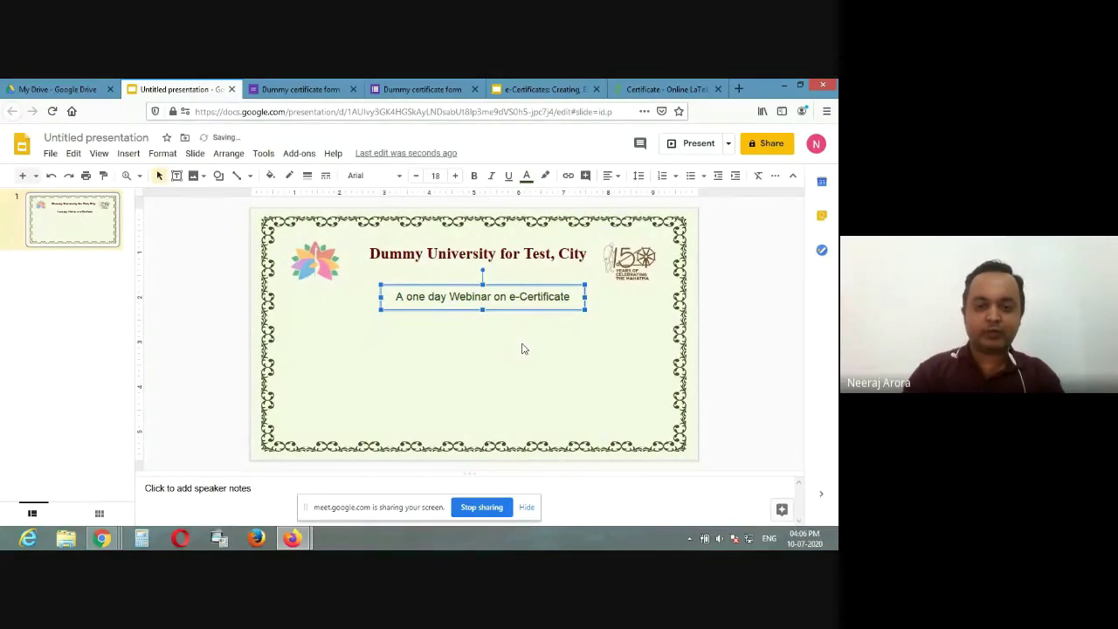
key("Left")
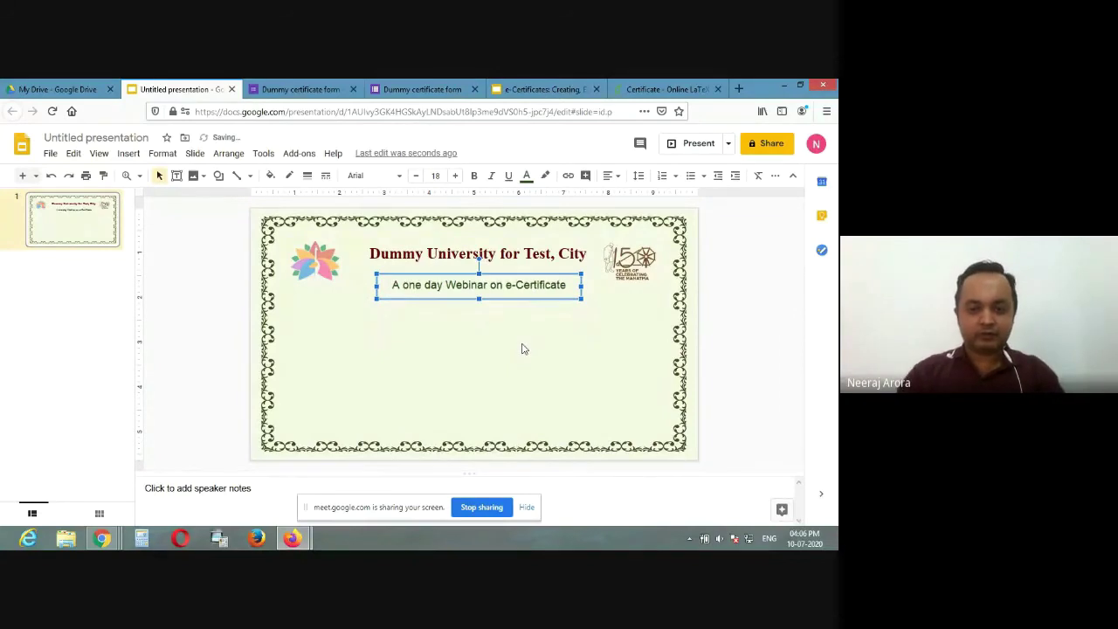
left_click(440, 329)
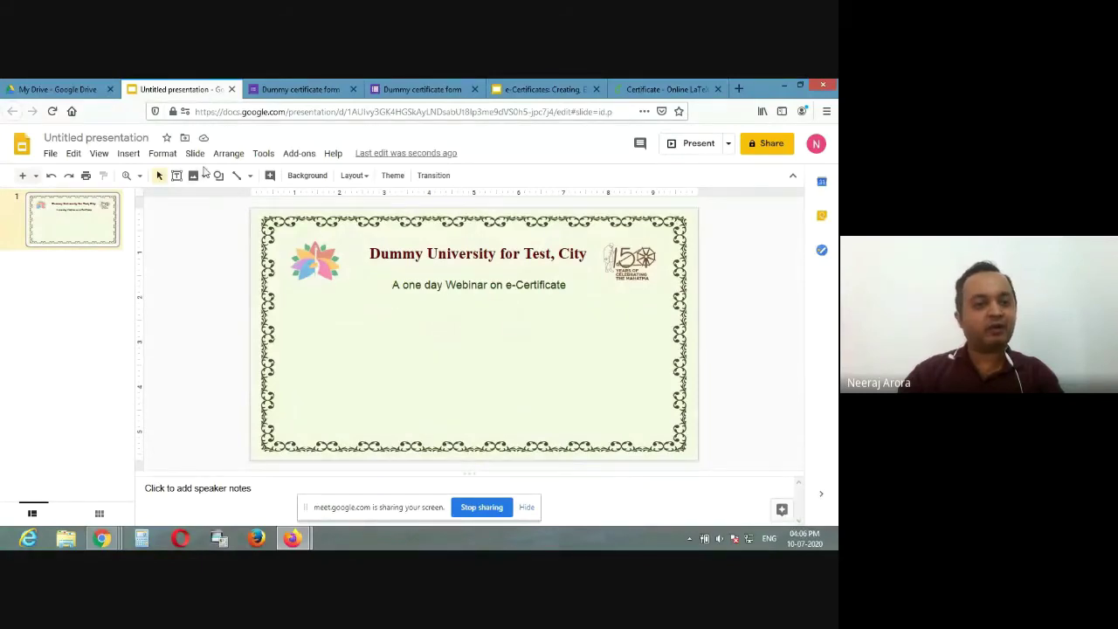
Step: Draw a centred text box below the subtitle for the 'Certificate of Praticipation' heading
left_click(130, 156)
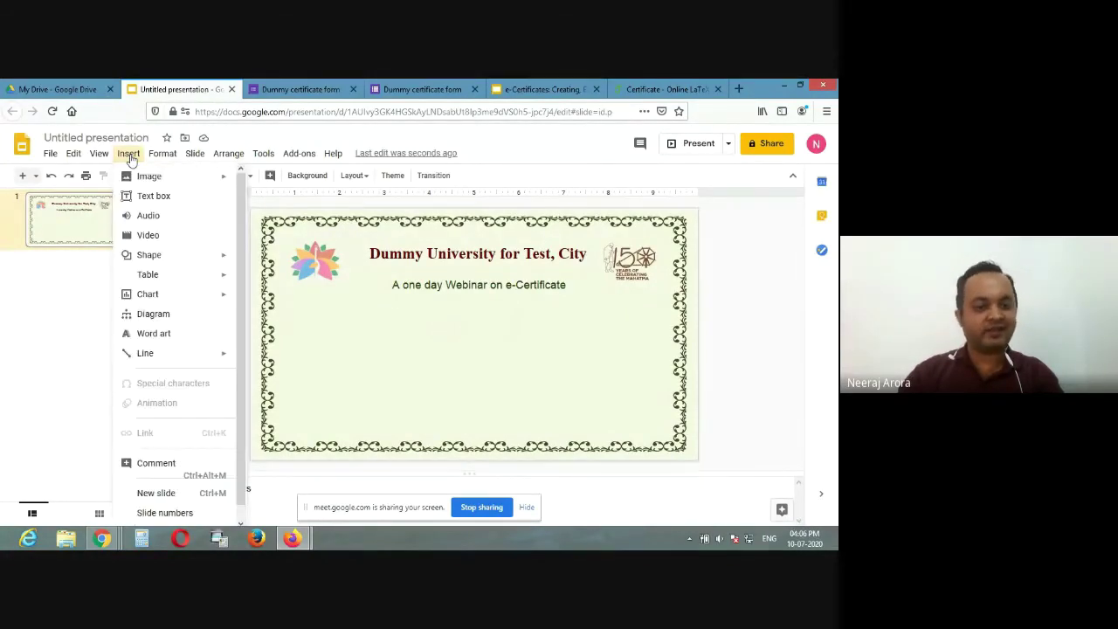
mouse_move(158, 294)
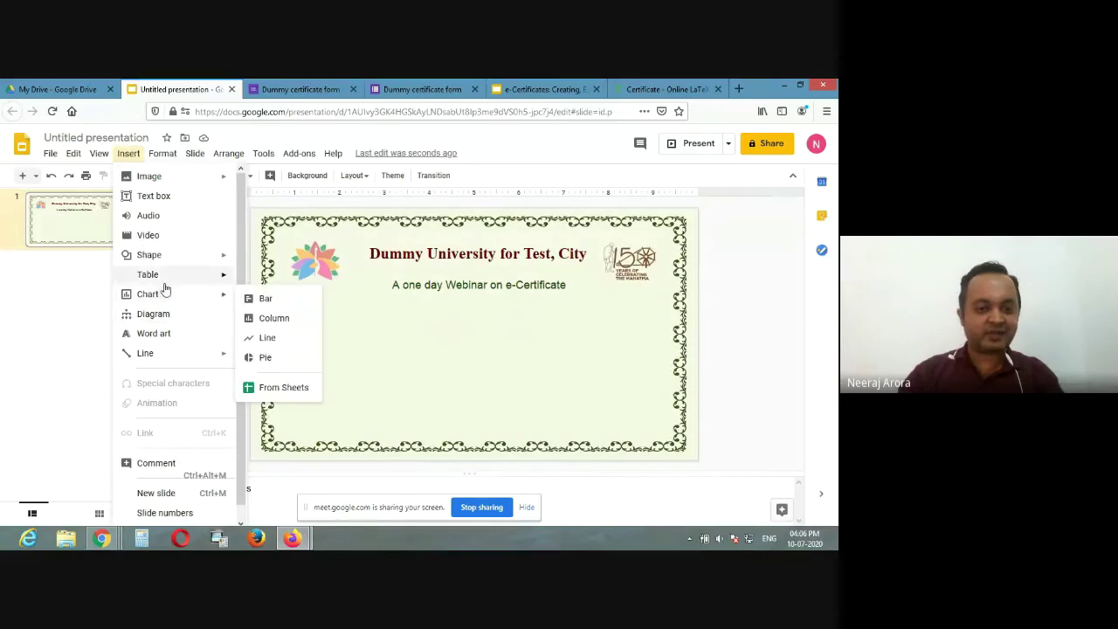
left_click(170, 195)
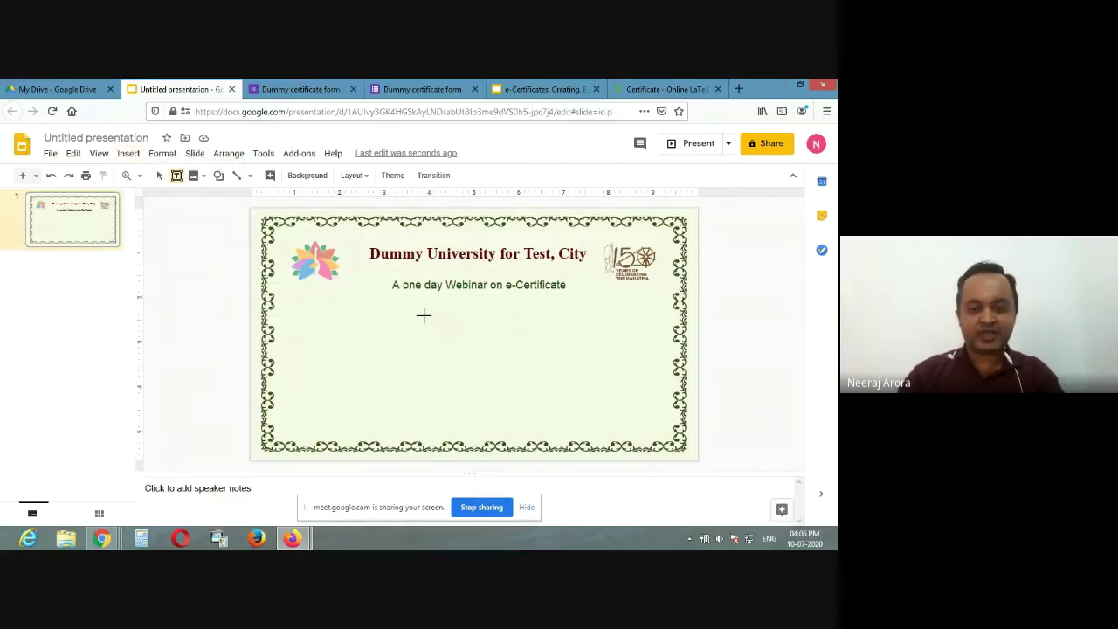
left_click_drag(405, 313, 568, 343)
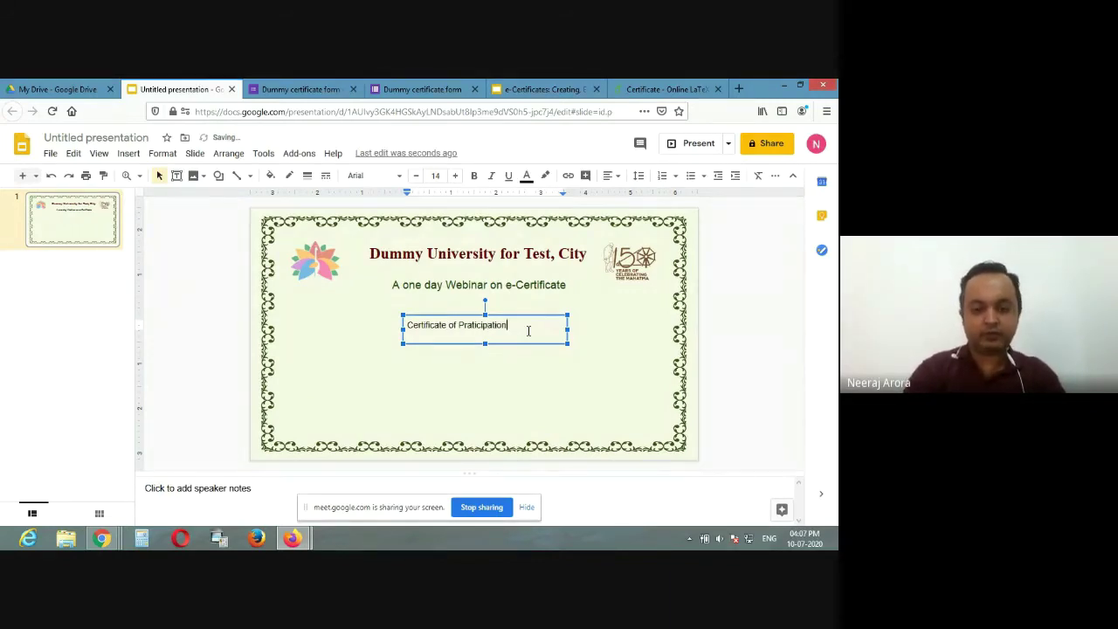
left_click(610, 175)
left_click(627, 196)
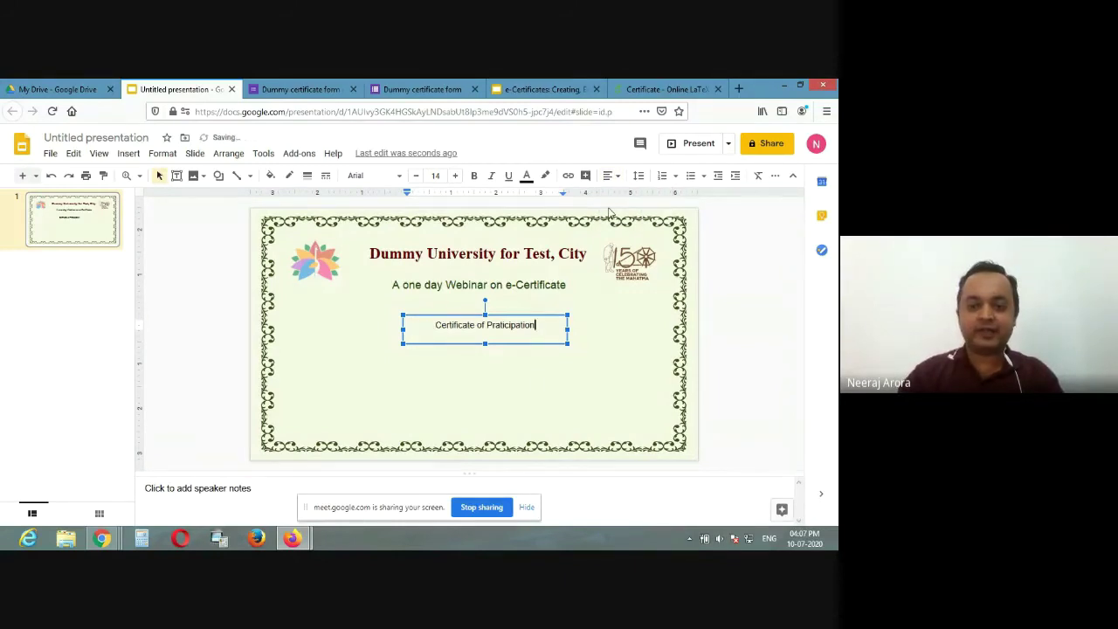
Step: Style the heading in Lobster, size 22, dark red, and nudge it up and left
triple_click(504, 336)
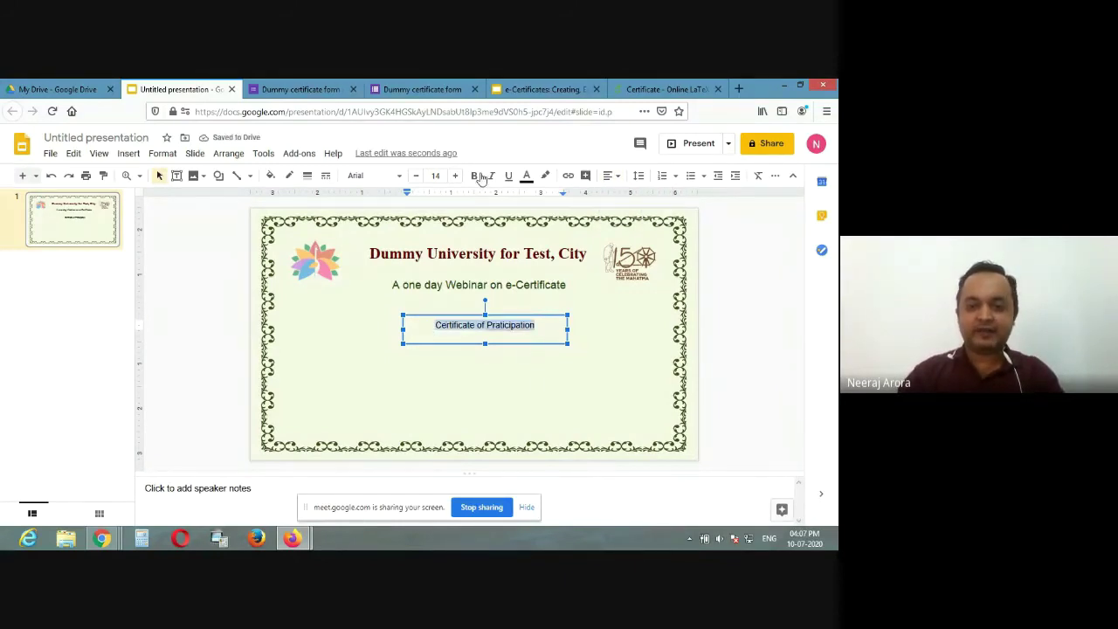
left_click(387, 177)
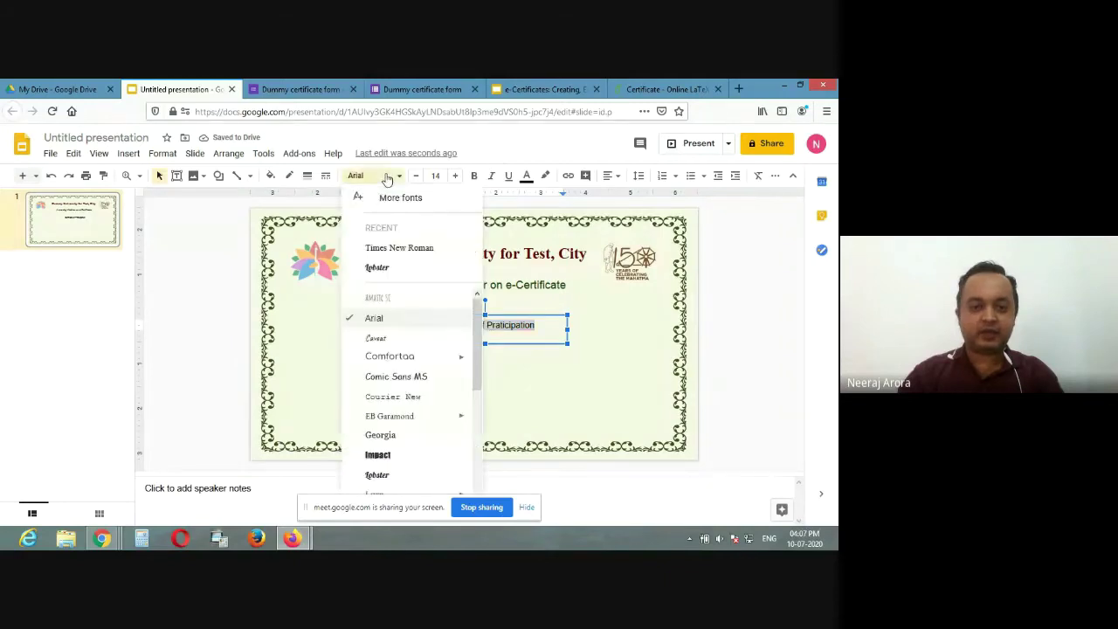
left_click(383, 266)
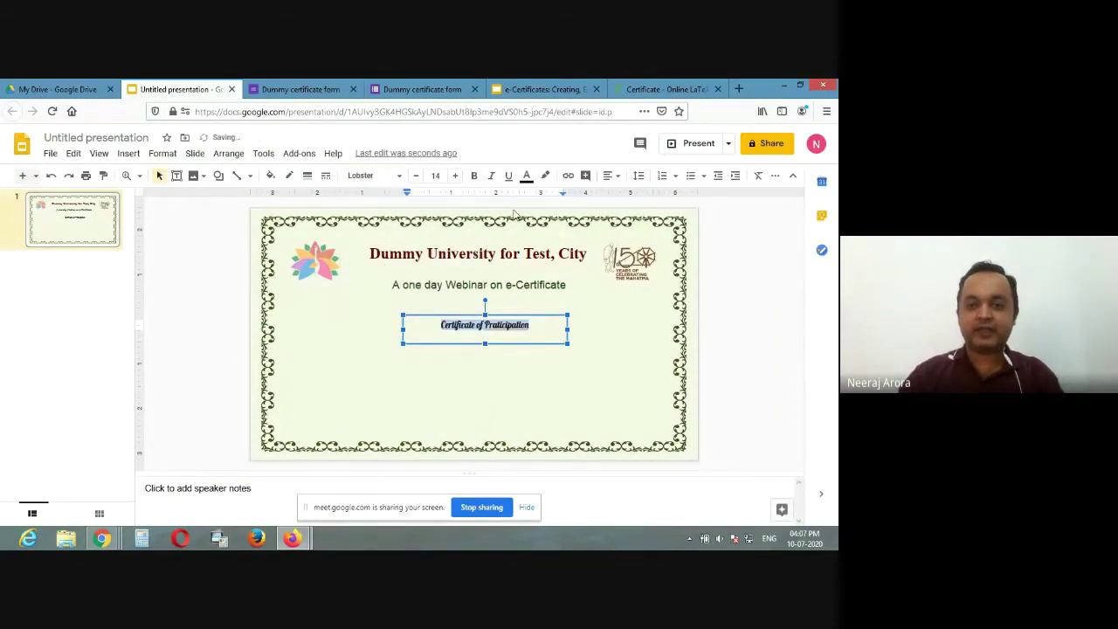
left_click(456, 176)
left_click(455, 176)
left_click(455, 175)
left_click(455, 176)
left_click(455, 176)
left_click(456, 175)
left_click(455, 176)
left_click(455, 175)
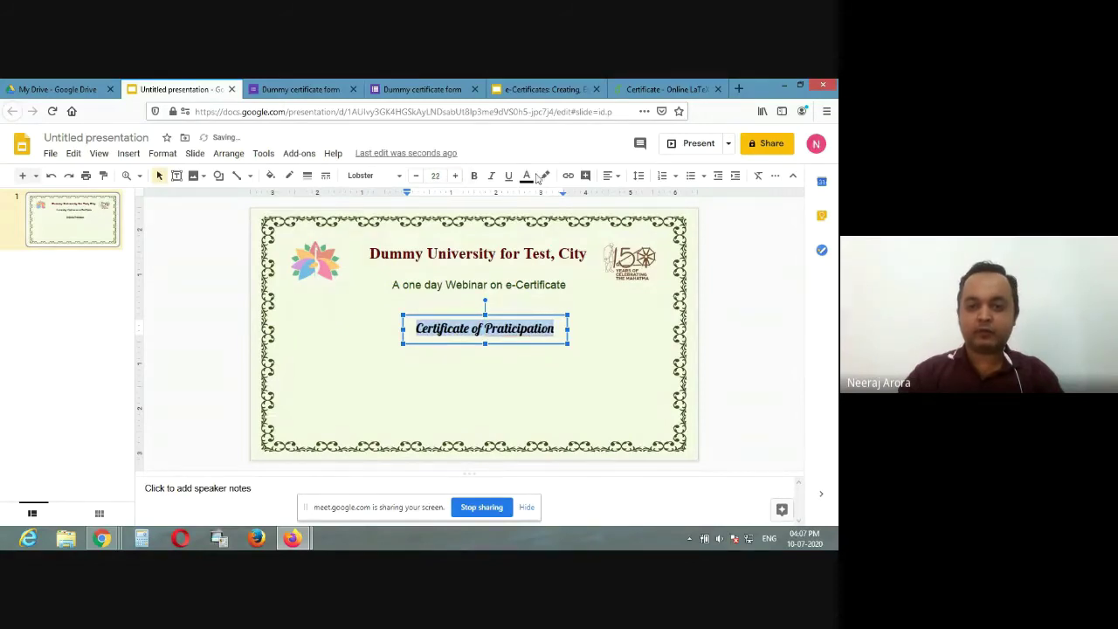
left_click(527, 176)
left_click(547, 297)
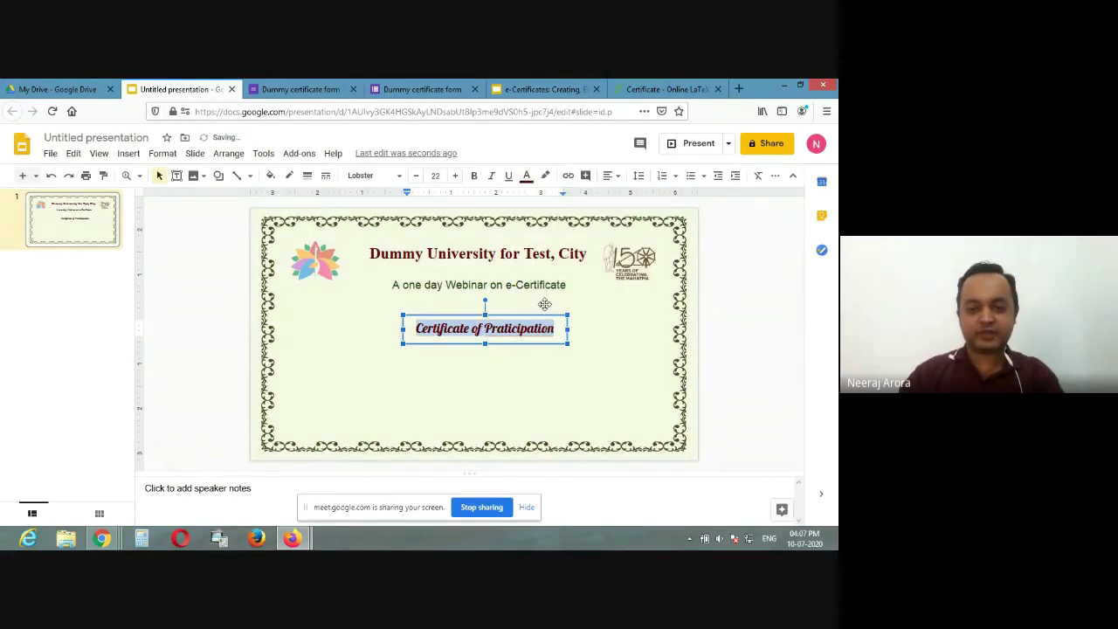
left_click(517, 319)
key("Up")
key("Up")
key("Up")
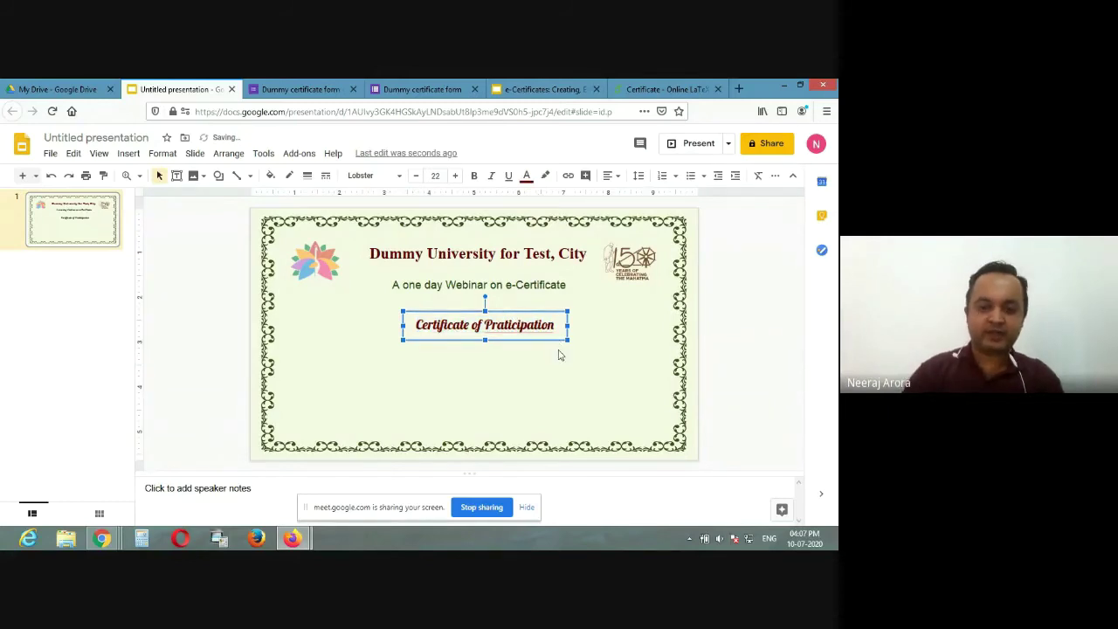
key("Left")
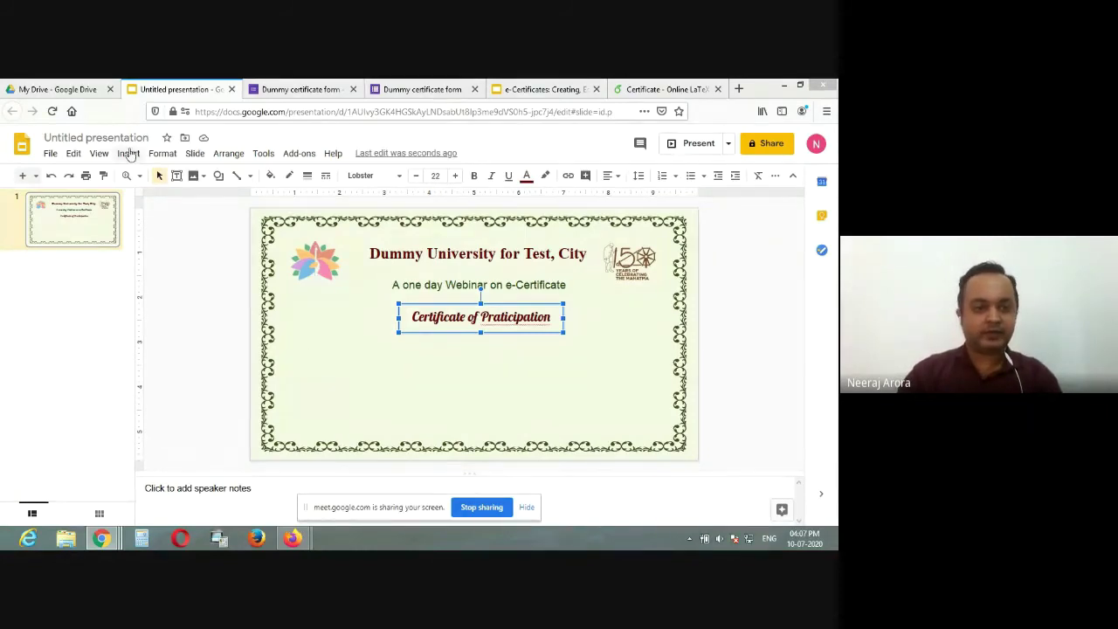
Step: Paste the <<Name>> seminar paragraph dated 10-7-2020 into a wide box and raise its top edge
left_click(130, 153)
left_click_drag(308, 344, 650, 389)
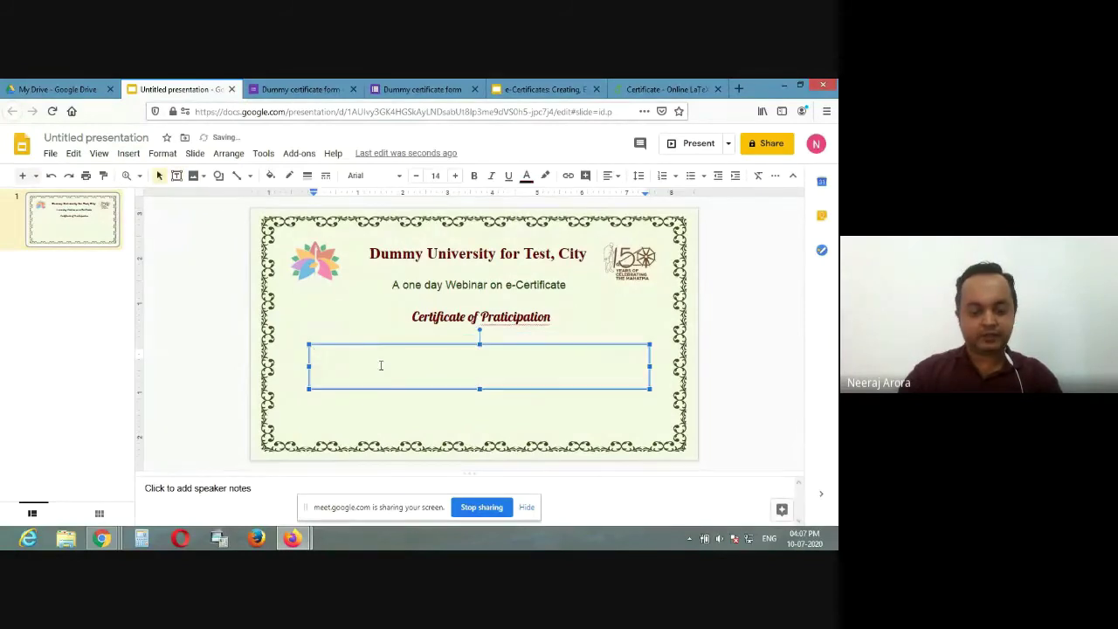
type("This is certified that the Mr./Ms./Dr. <<Name>> is viewing the seminar on \"e-certificate creation, editing and distributing\" on 10-7-2020 organized by dummy for test University, Kota")
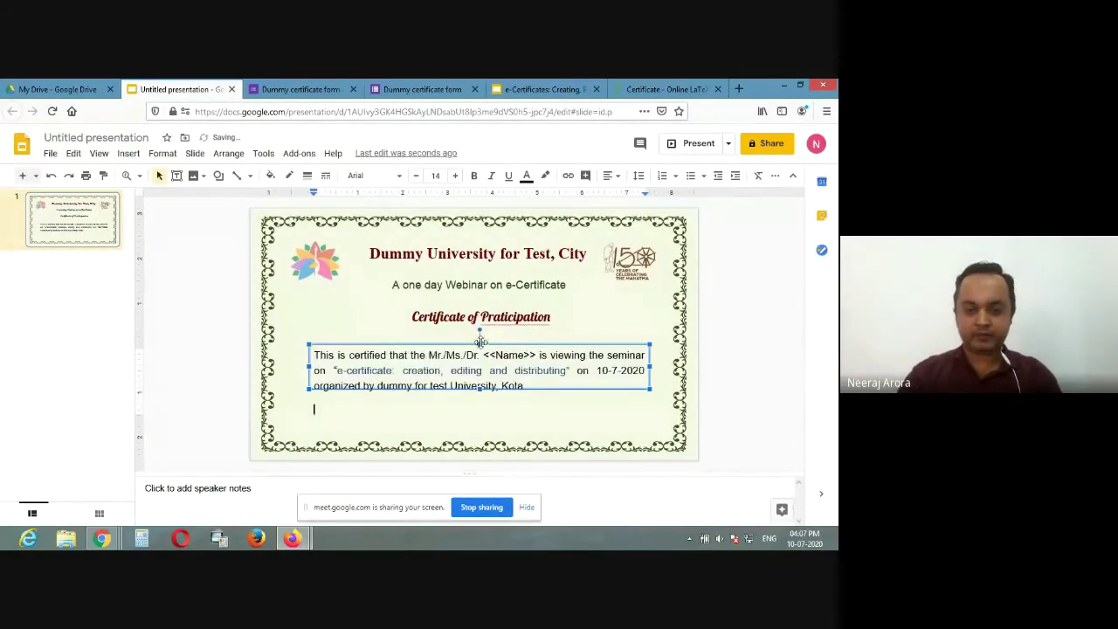
left_click(481, 337)
left_click_drag(481, 336, 481, 333)
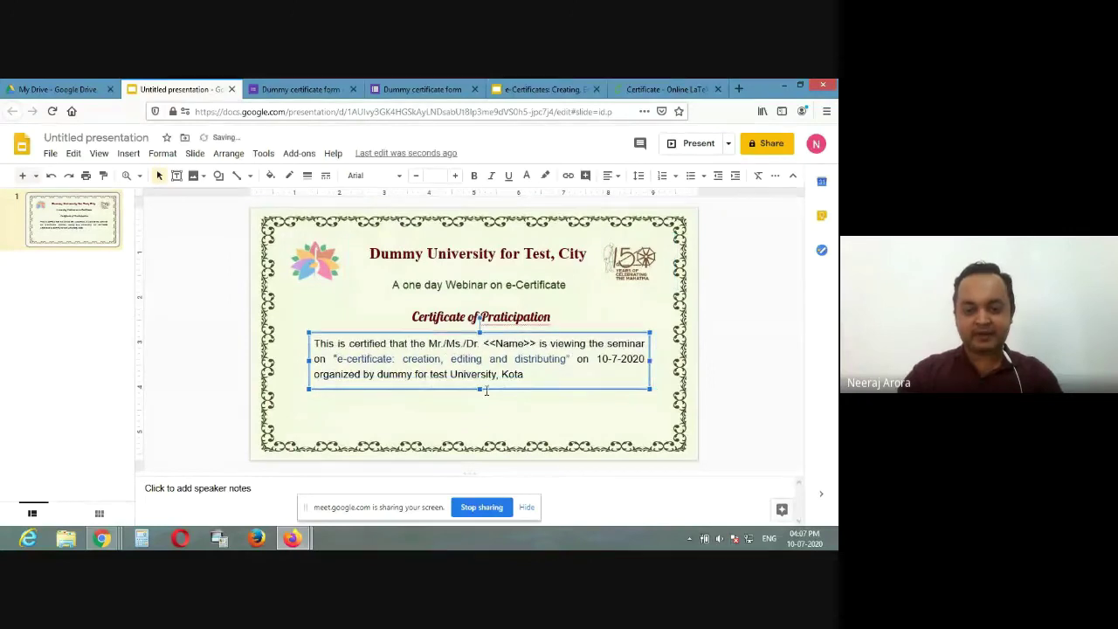
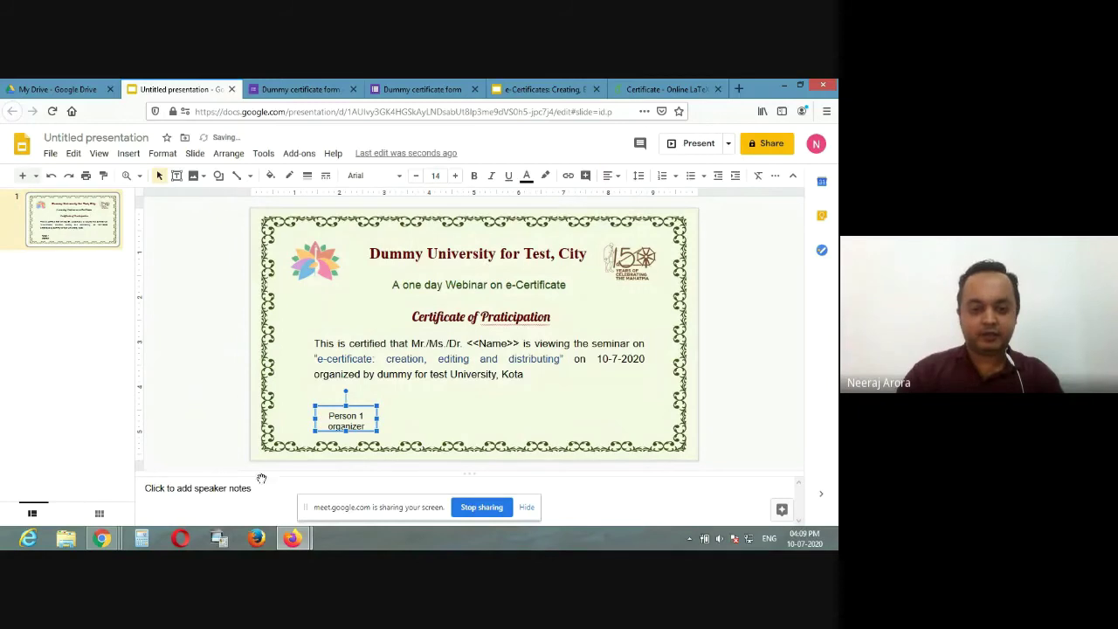
Step: Enlarge the Person 1 Organizer label text to font size 16
left_click(350, 422)
key("ctrl+a")
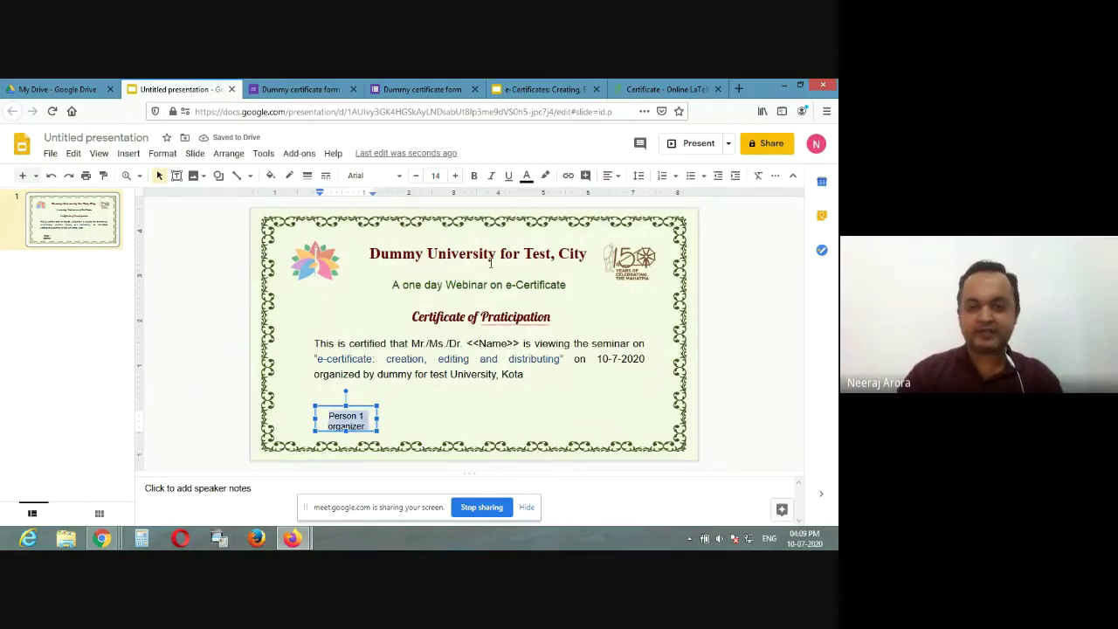
left_click(454, 175)
left_click(455, 176)
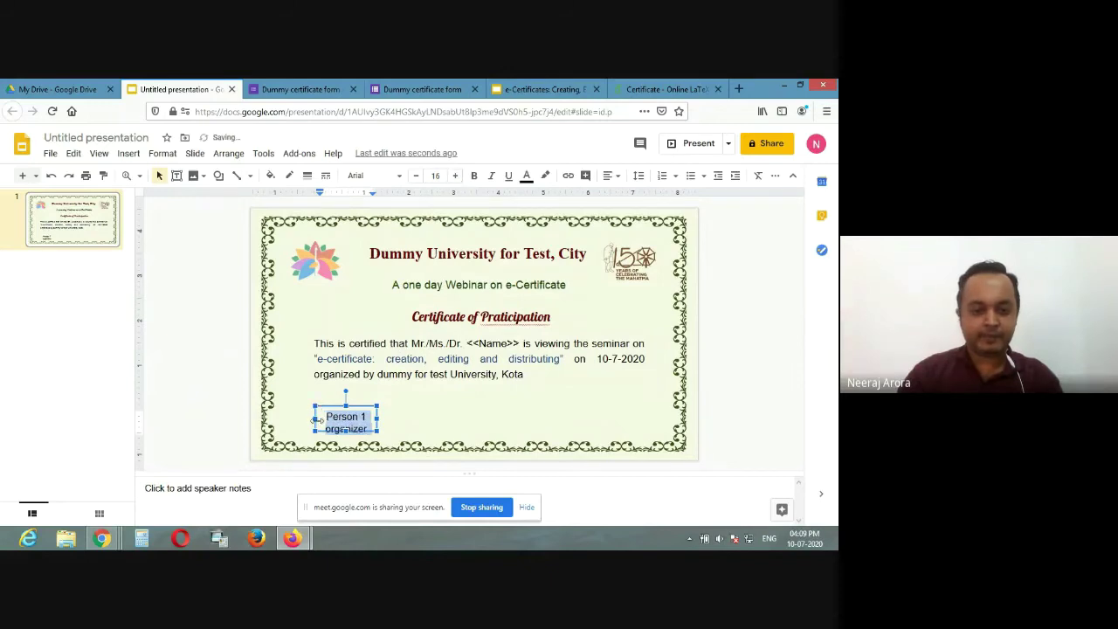
Step: Add a text box at the certificate's lower right reading 'person 2' with a new line
left_click(129, 153)
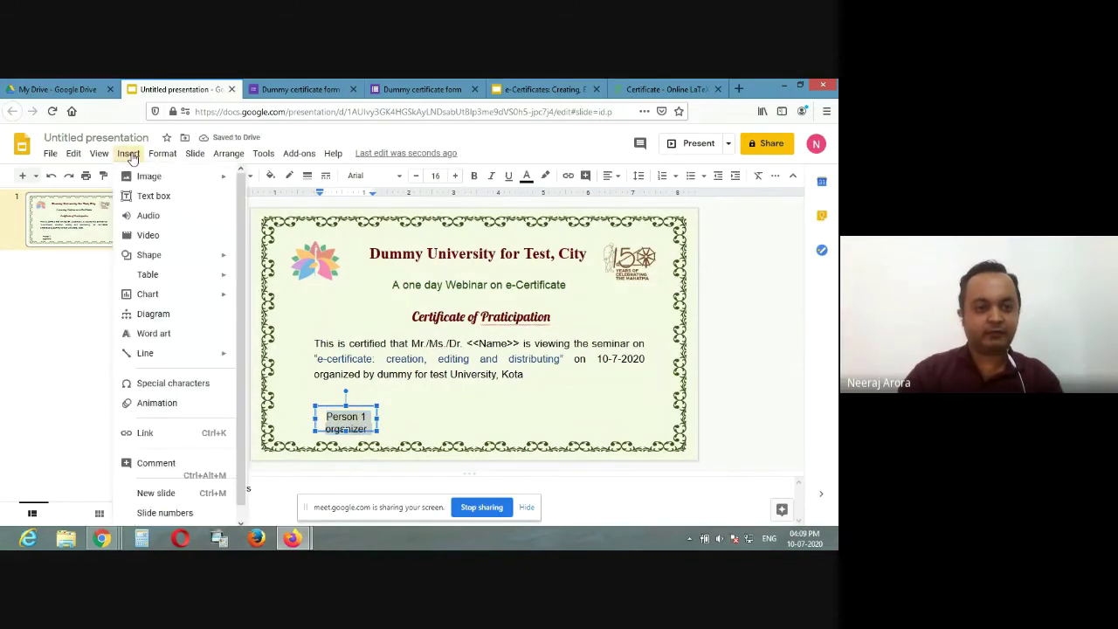
left_click(164, 199)
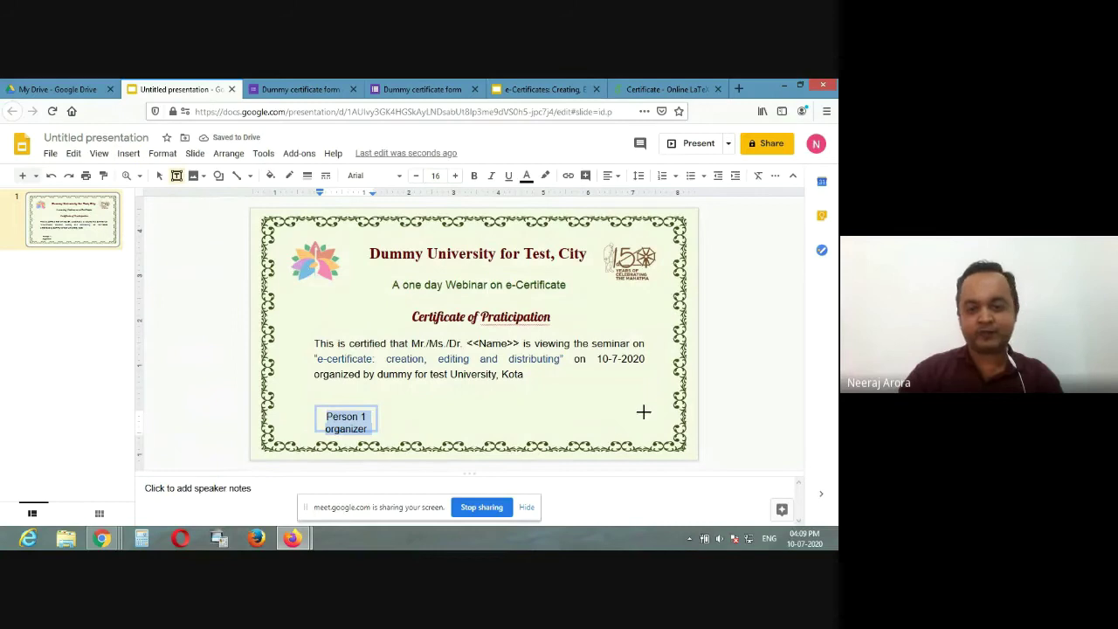
left_click_drag(588, 406, 656, 431)
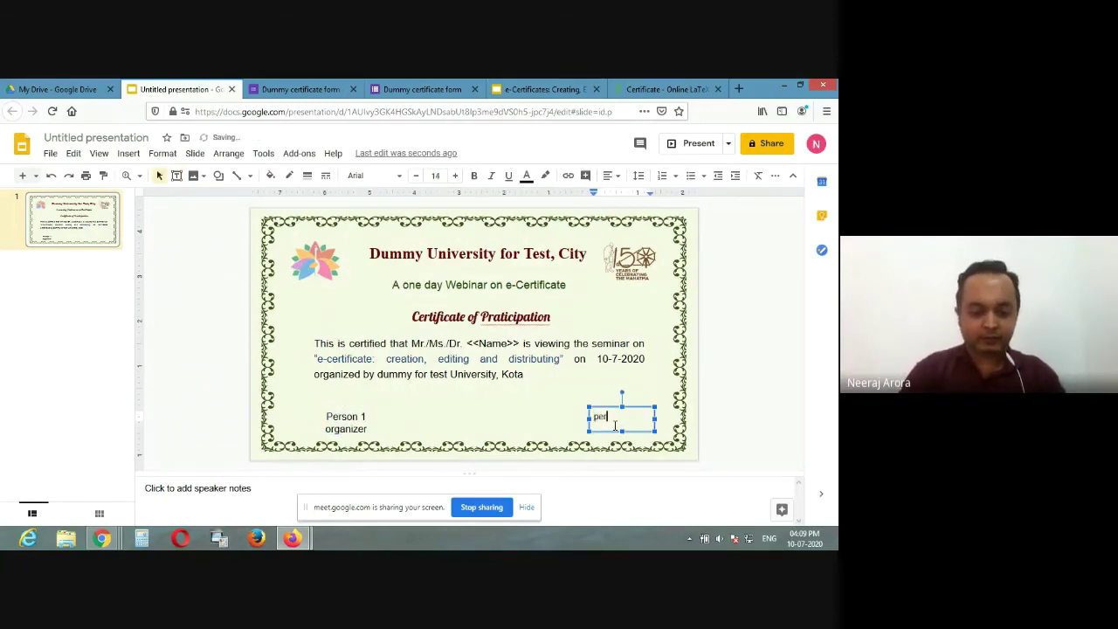
type("person 2")
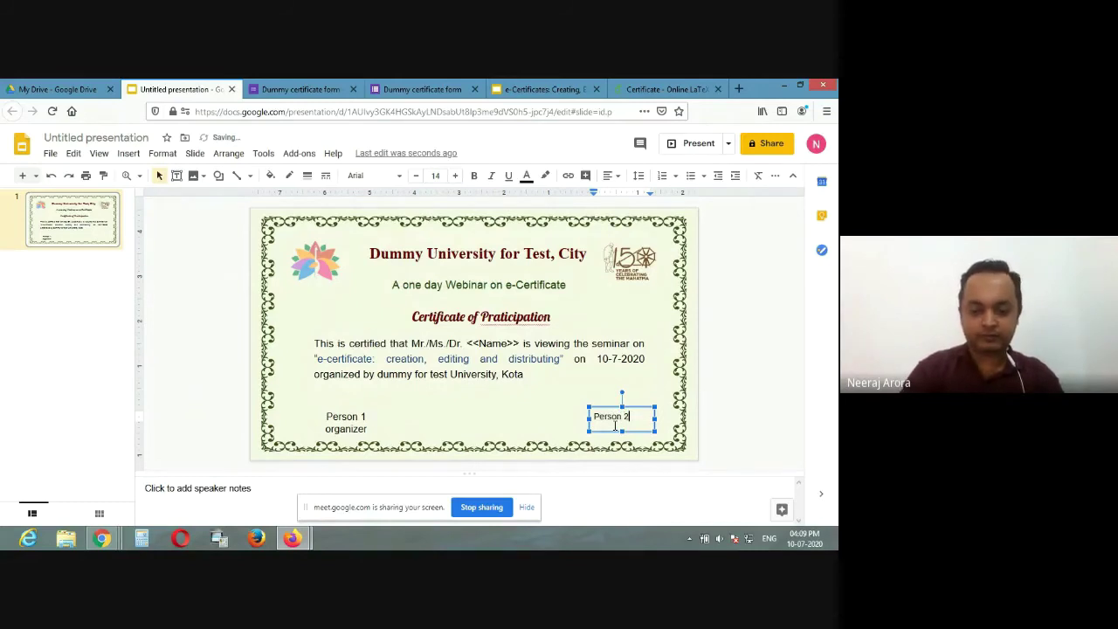
key("Return")
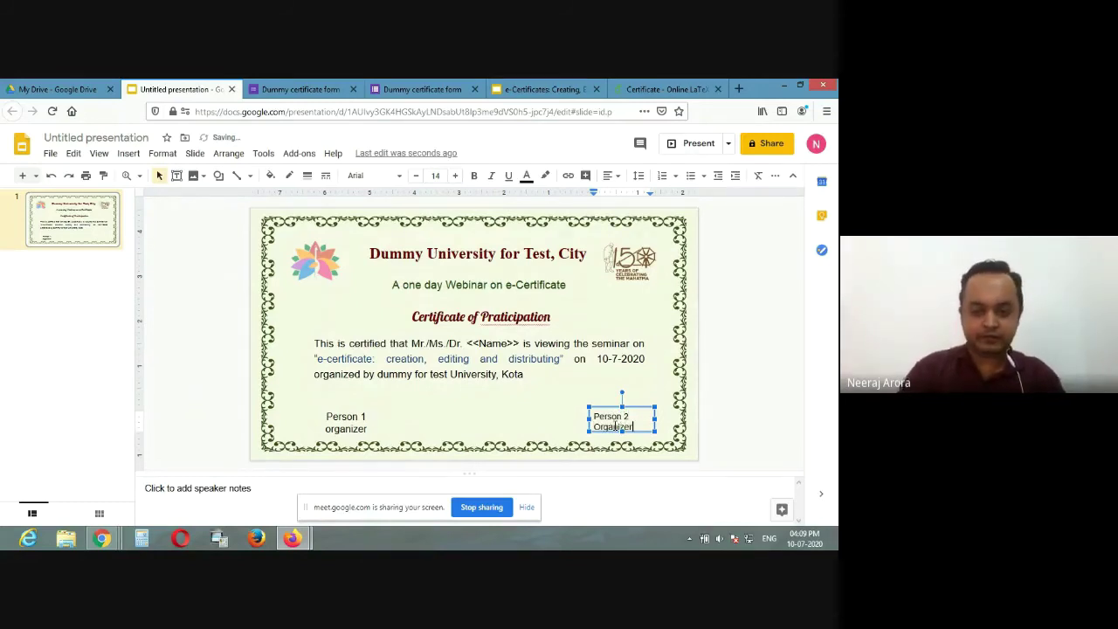
Step: Capitalize 'Organizer' in the Person 1 label and set the Person 2 text to size 16
left_click(341, 425)
key("Delete")
type("O")
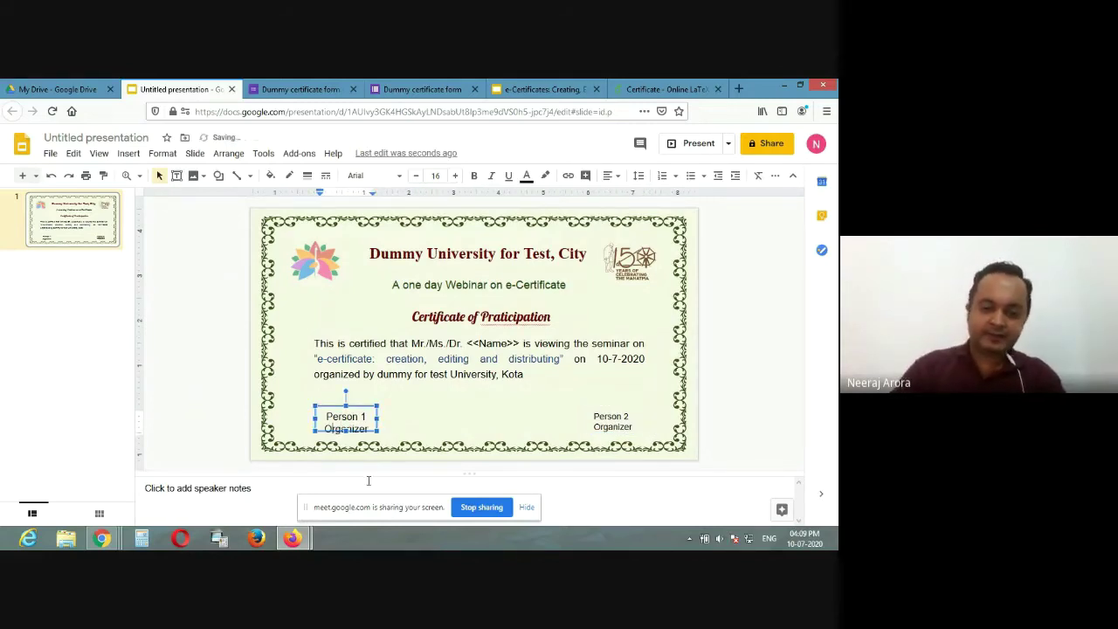
double_click(614, 428)
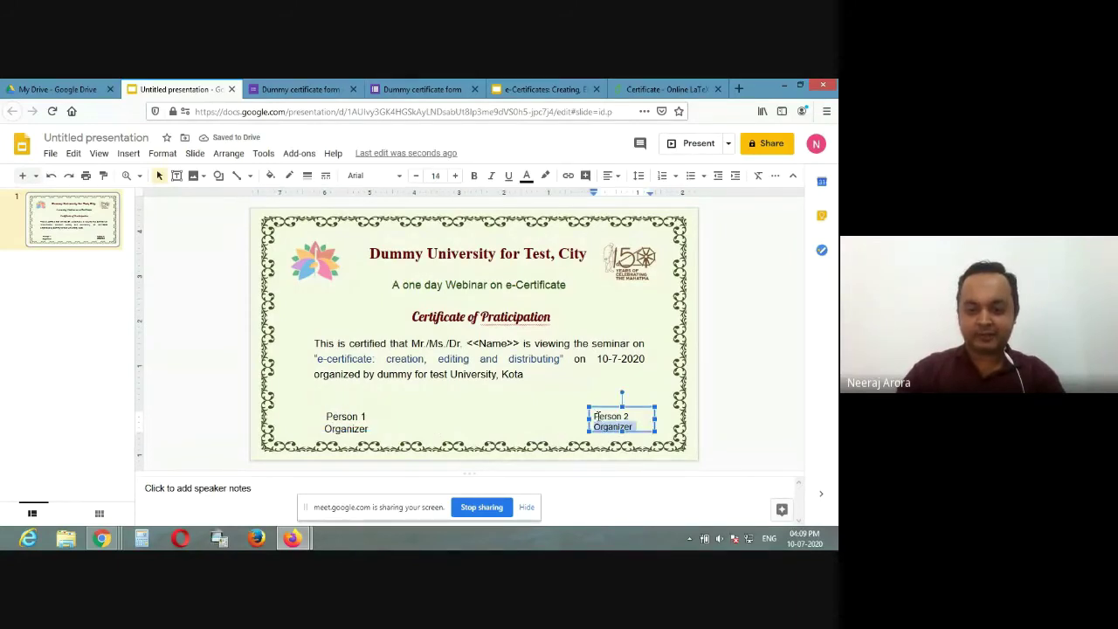
left_click_drag(596, 417, 640, 428)
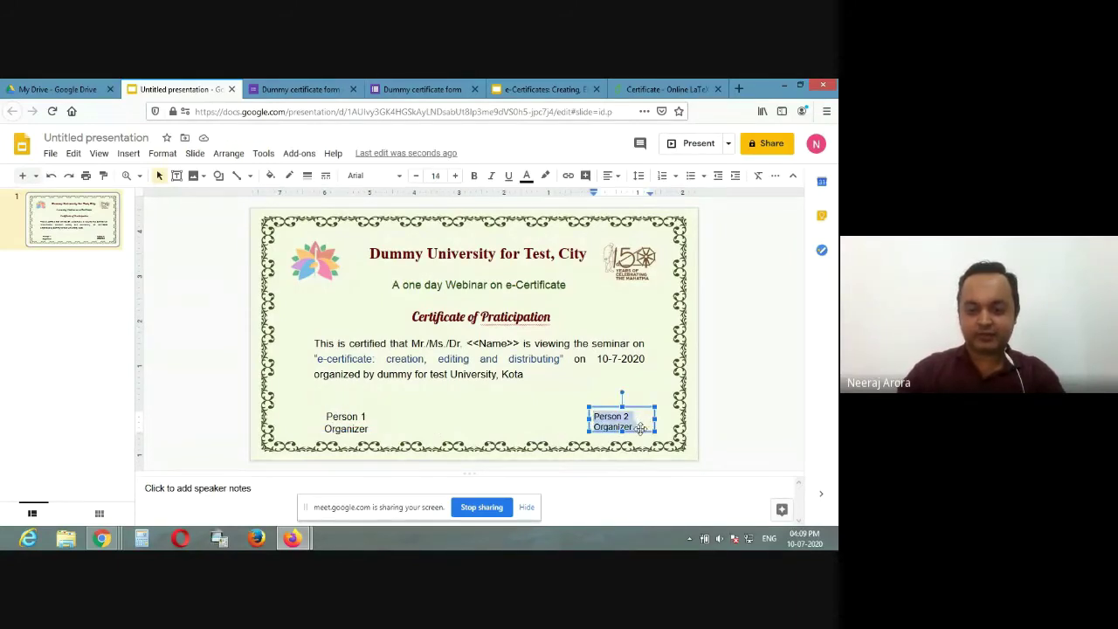
left_click(455, 176)
left_click(457, 176)
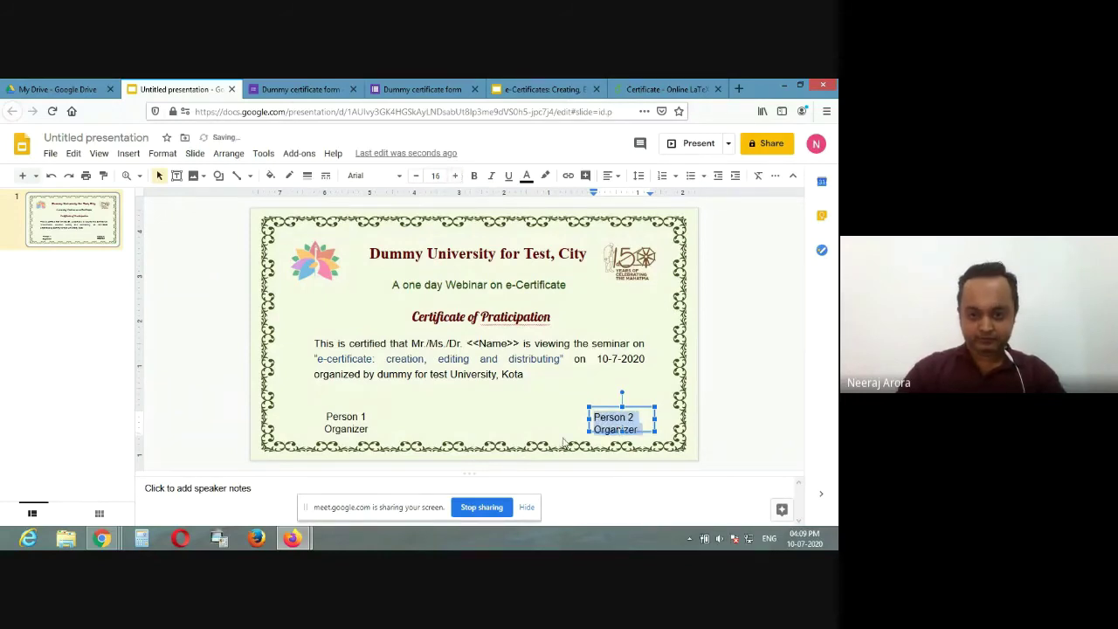
left_click(477, 423)
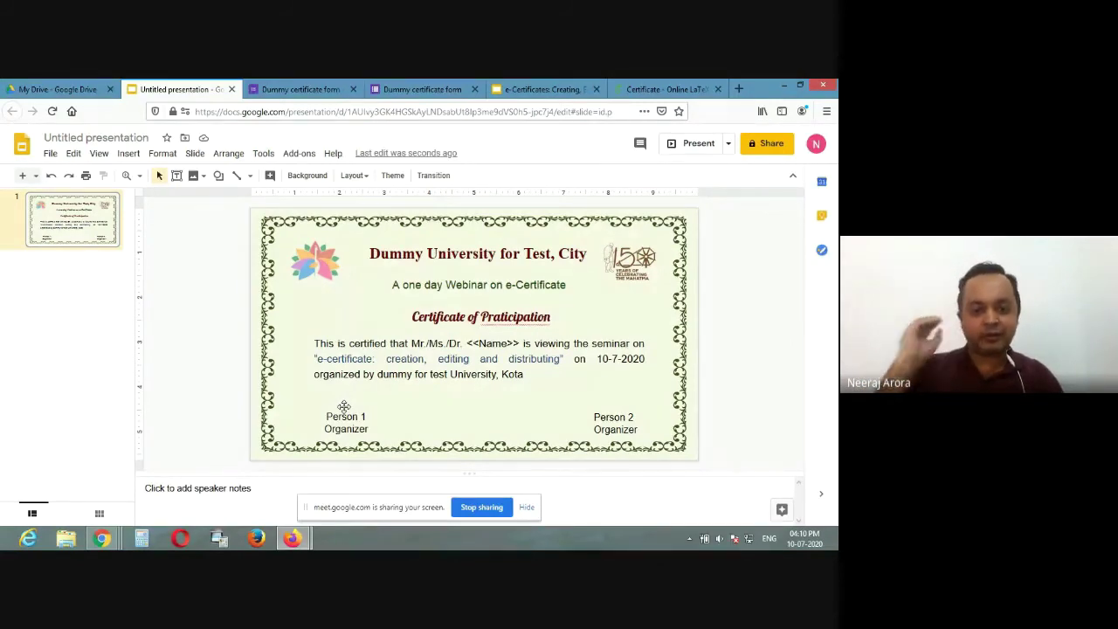
Step: Browse the Insert menu's Image and Line options to find the Scribble line type
left_click(130, 155)
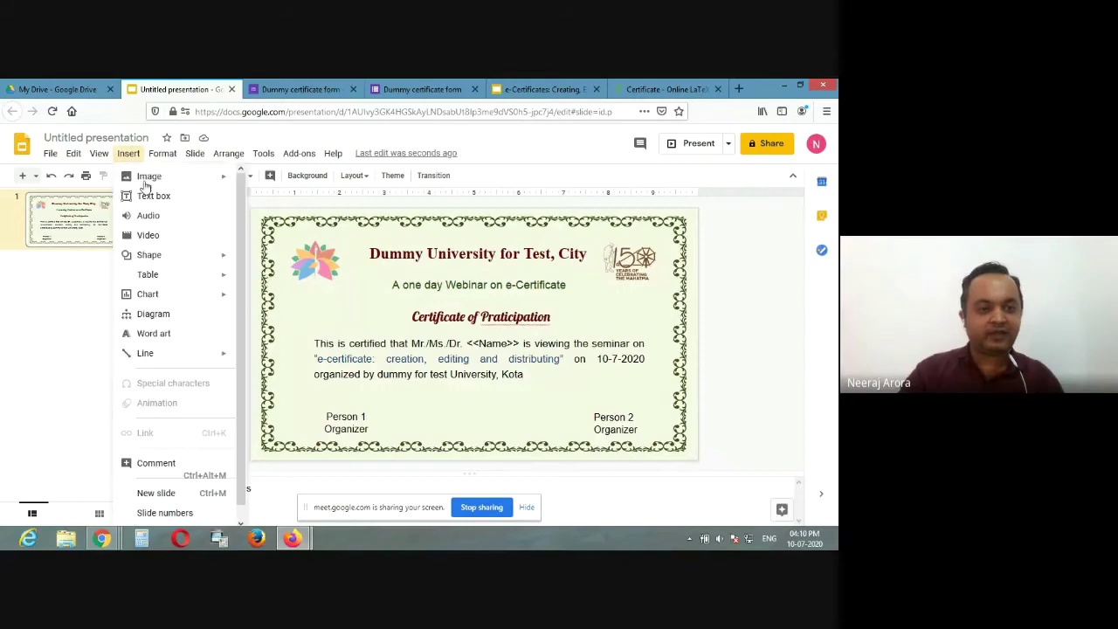
mouse_move(160, 182)
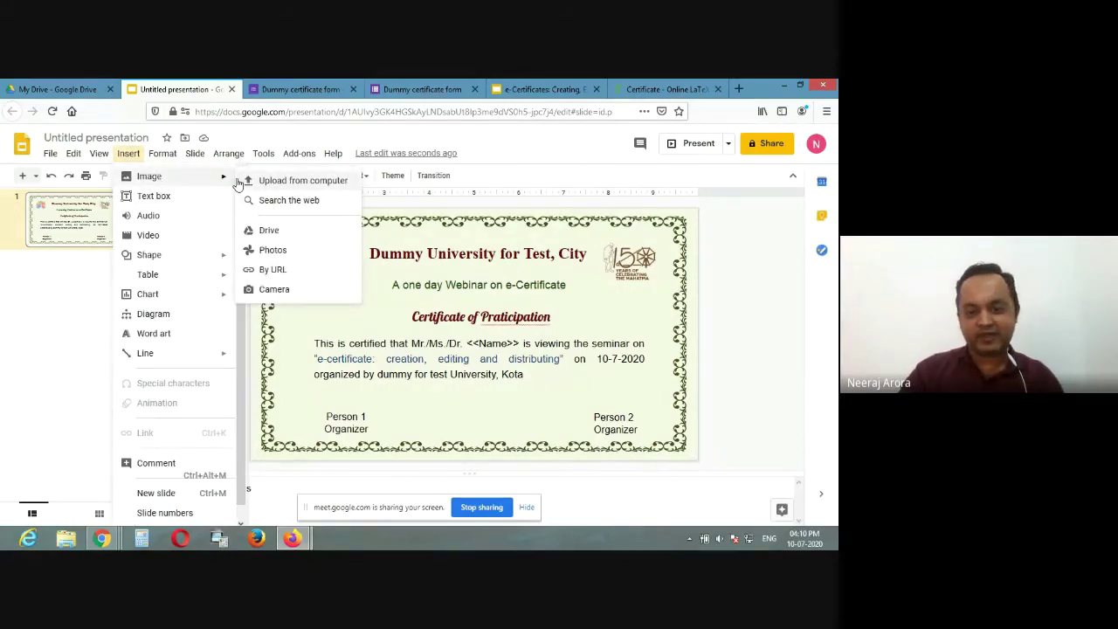
left_click(128, 155)
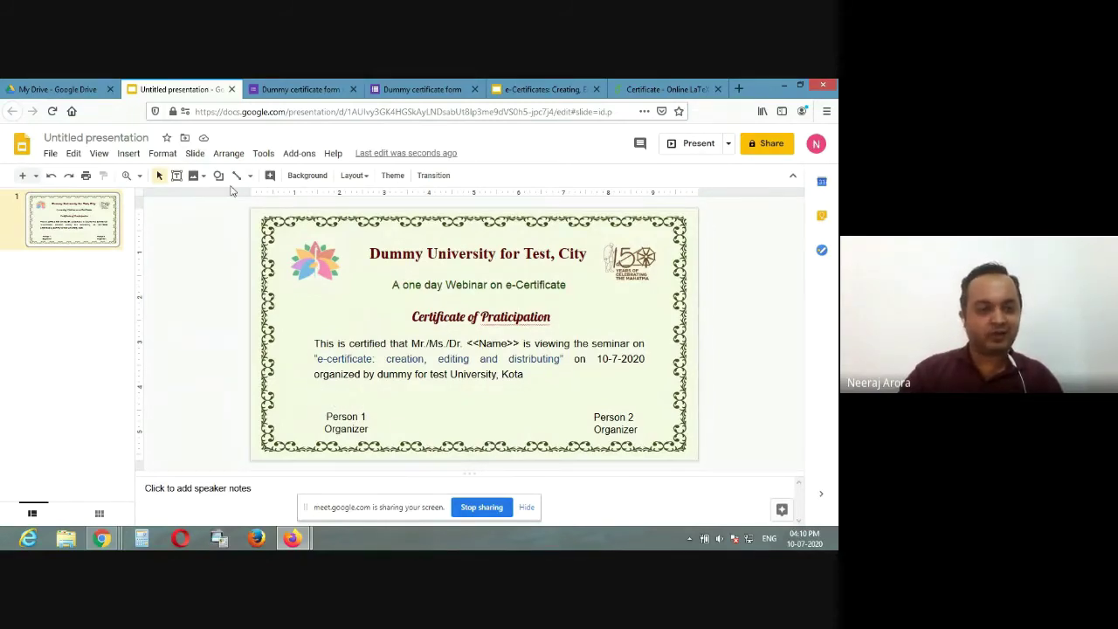
left_click(132, 155)
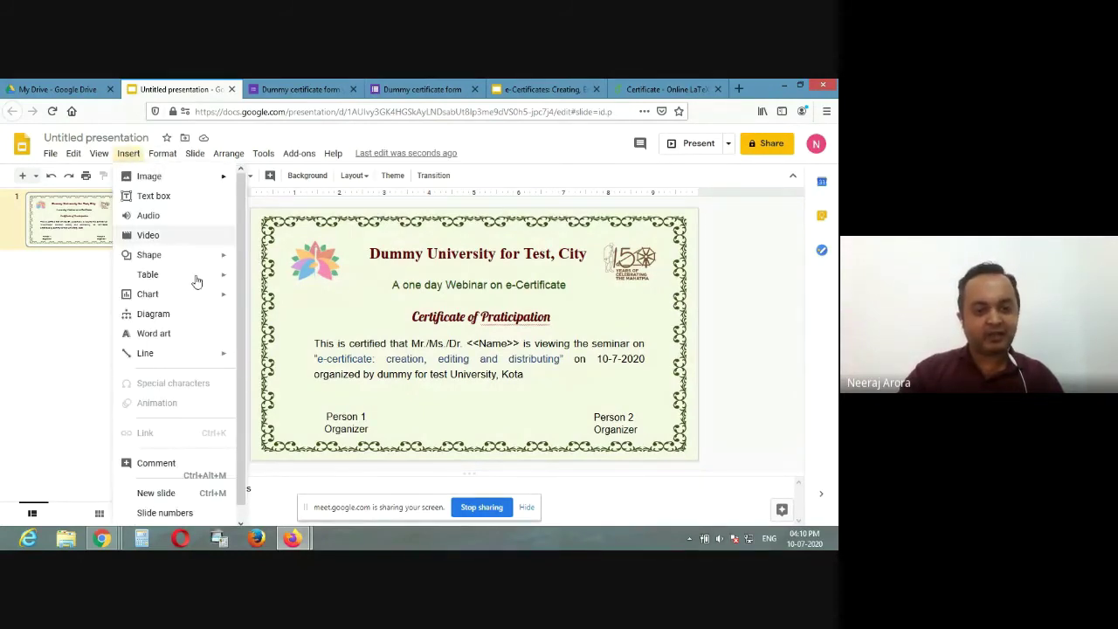
mouse_move(207, 360)
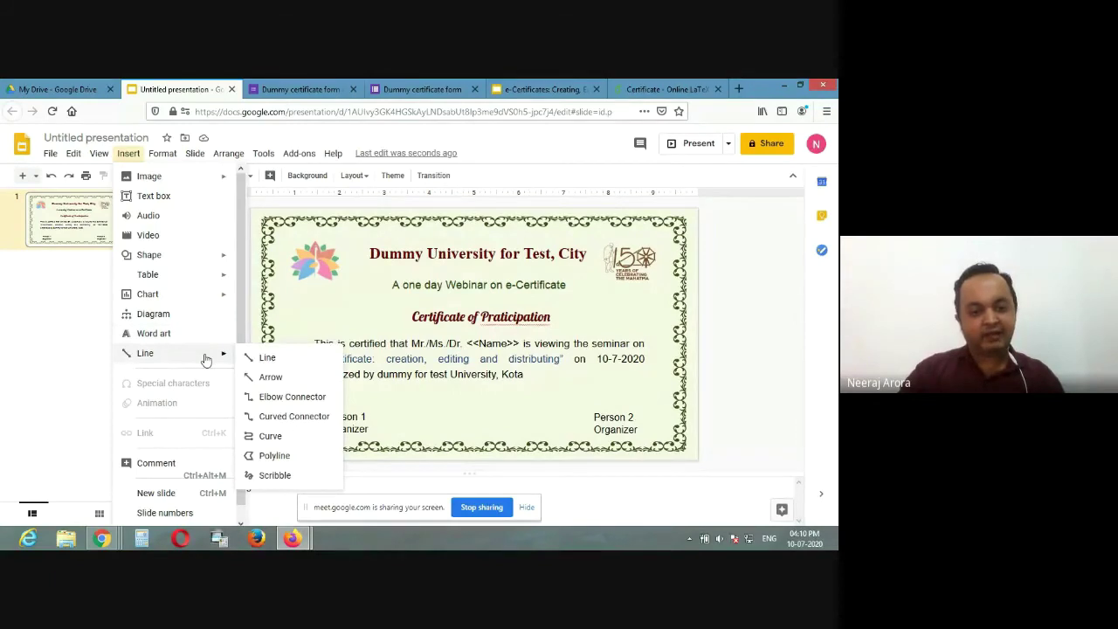
Step: Discard a test scribble and nudge the Person 1 Organizer label downward
left_click(275, 475)
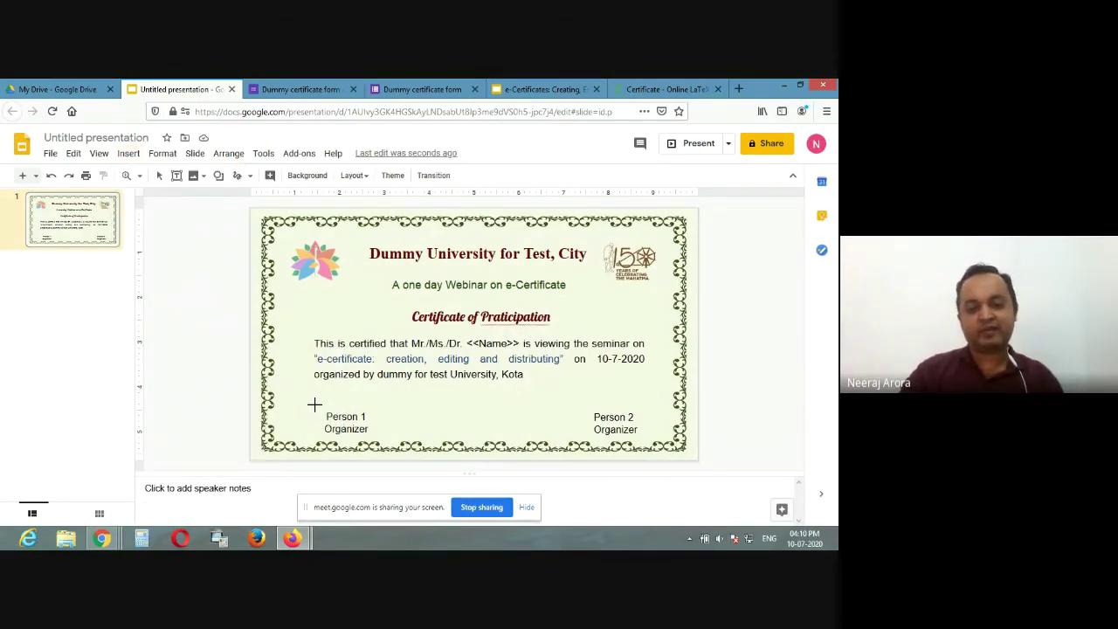
mouse_move(315, 401)
left_mouse_down()
mouse_move(320, 412)
mouse_move(320, 392)
mouse_move(351, 409)
mouse_move(385, 399)
left_mouse_up()
key("Escape")
left_click(379, 384)
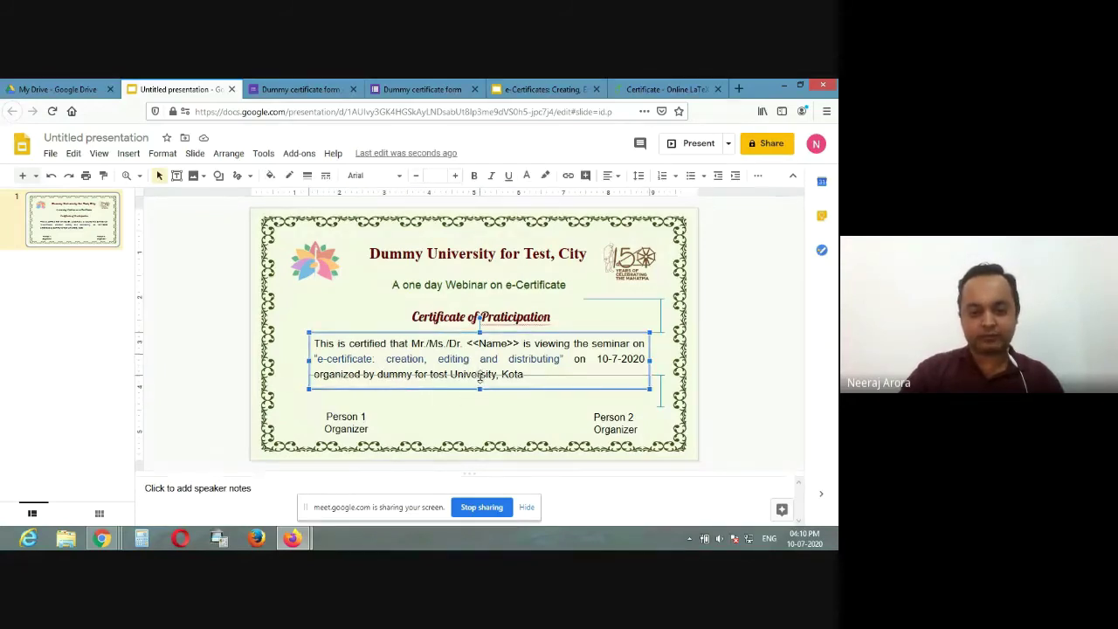
left_click(335, 428)
key("Escape")
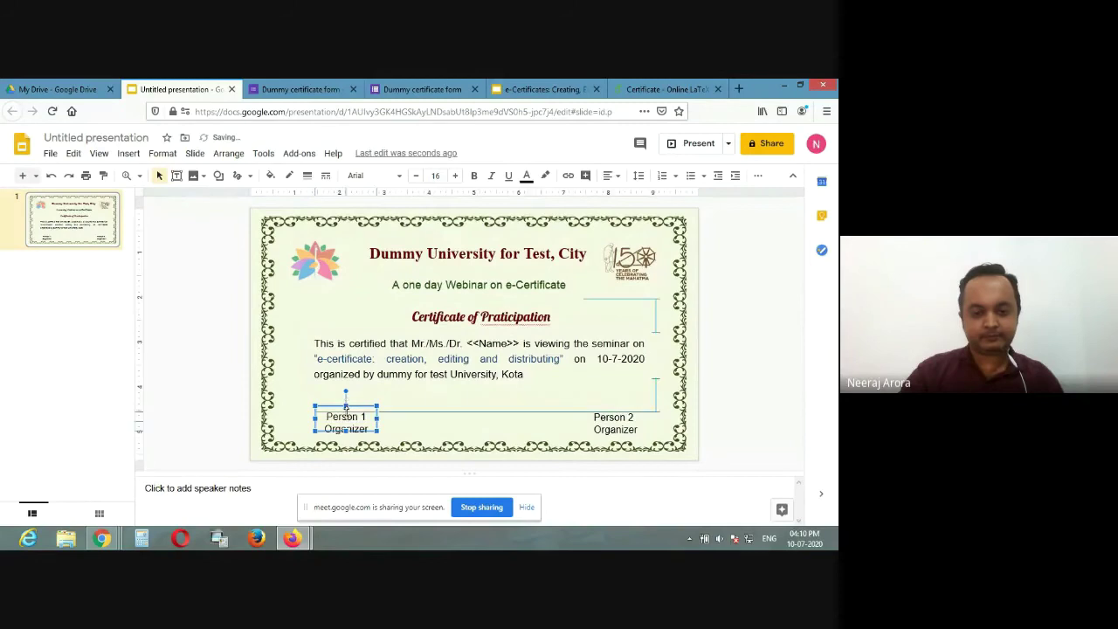
key("Down")
left_click(334, 395)
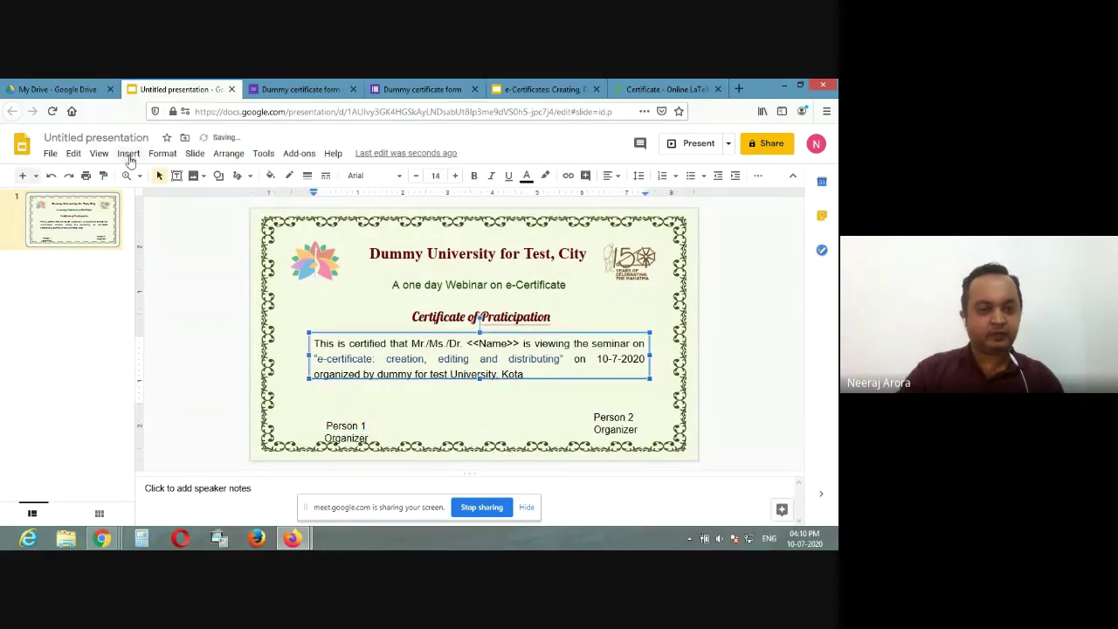
Step: Scribble freehand signatures above the Person 1 and Person 2 Organizer labels
left_click(239, 177)
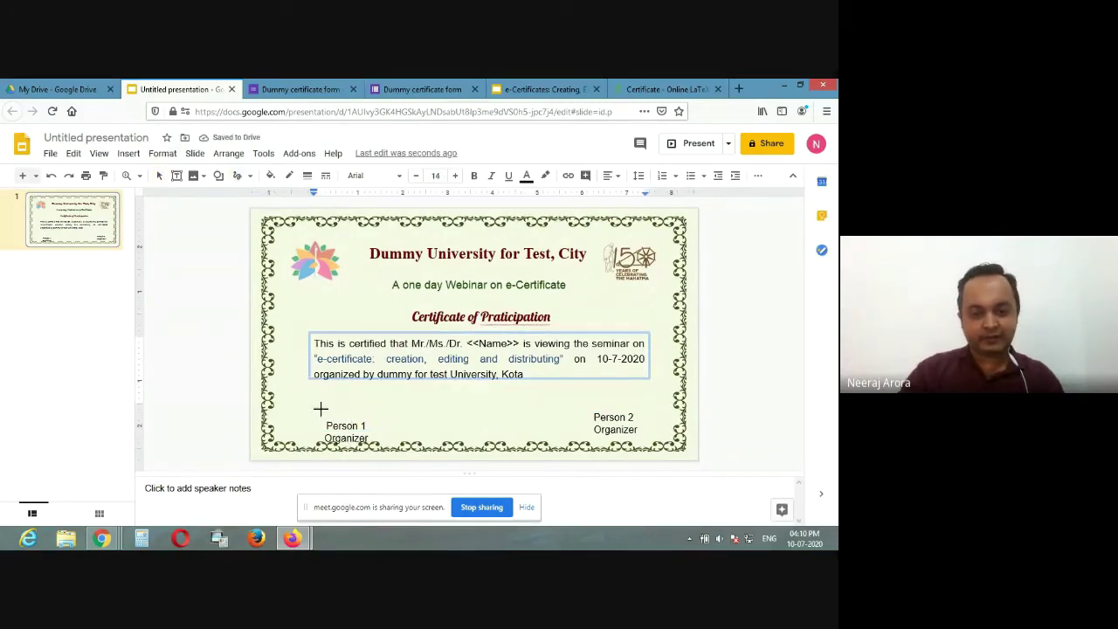
left_click_drag(314, 406, 365, 409)
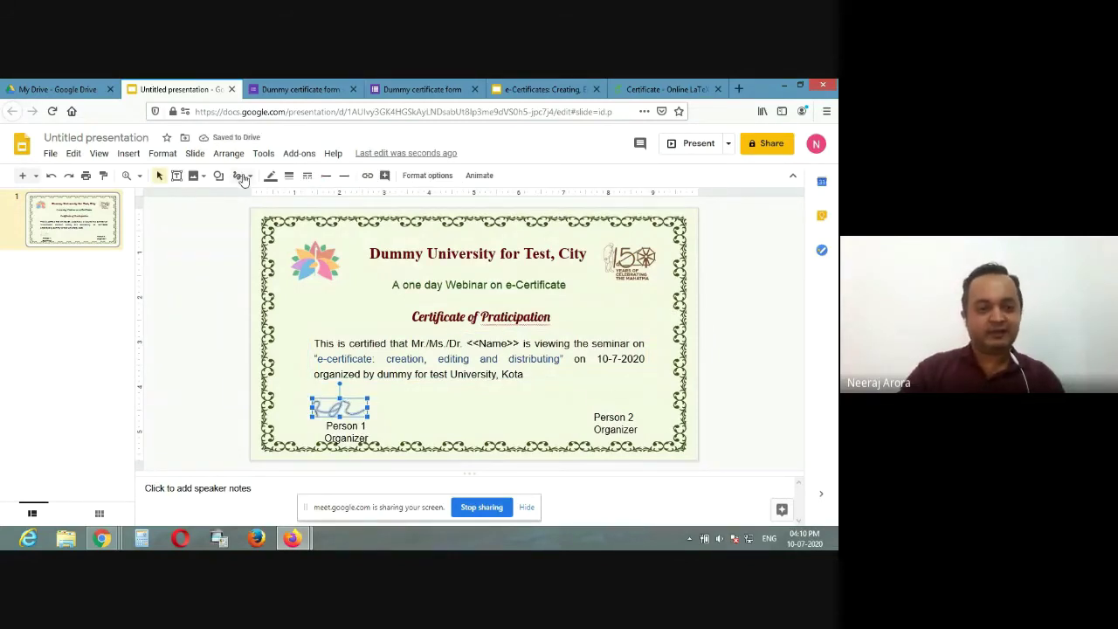
left_click(238, 177)
mouse_move(582, 399)
left_mouse_down()
mouse_move(589, 411)
mouse_move(624, 398)
left_mouse_up()
left_click(332, 409)
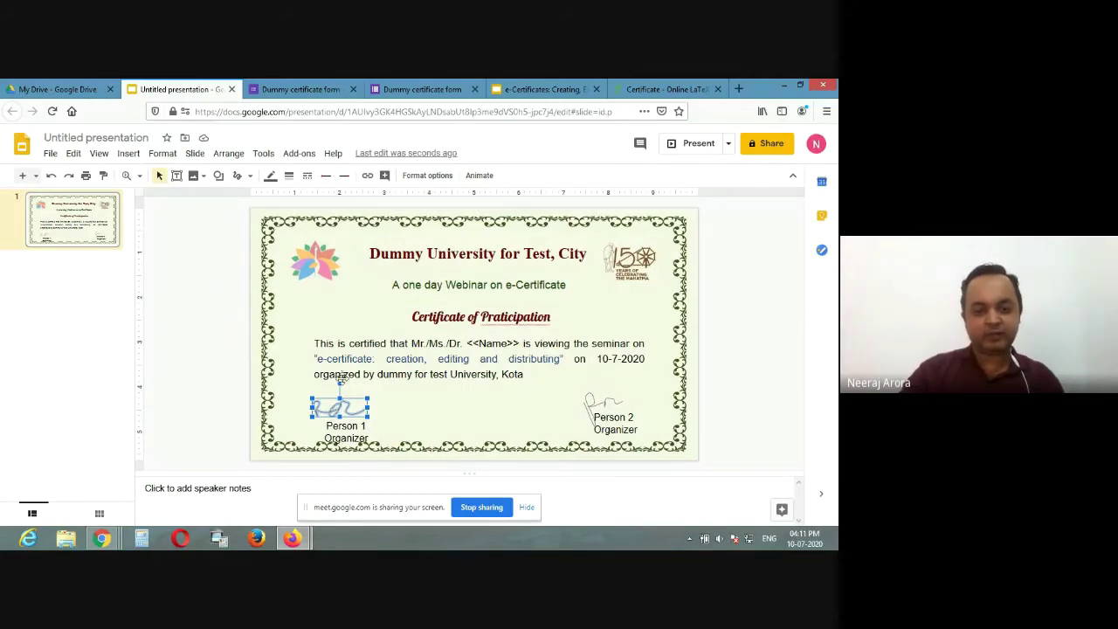
Step: Give both signatures a 3px line weight and nudge each into place above its label
left_click(290, 178)
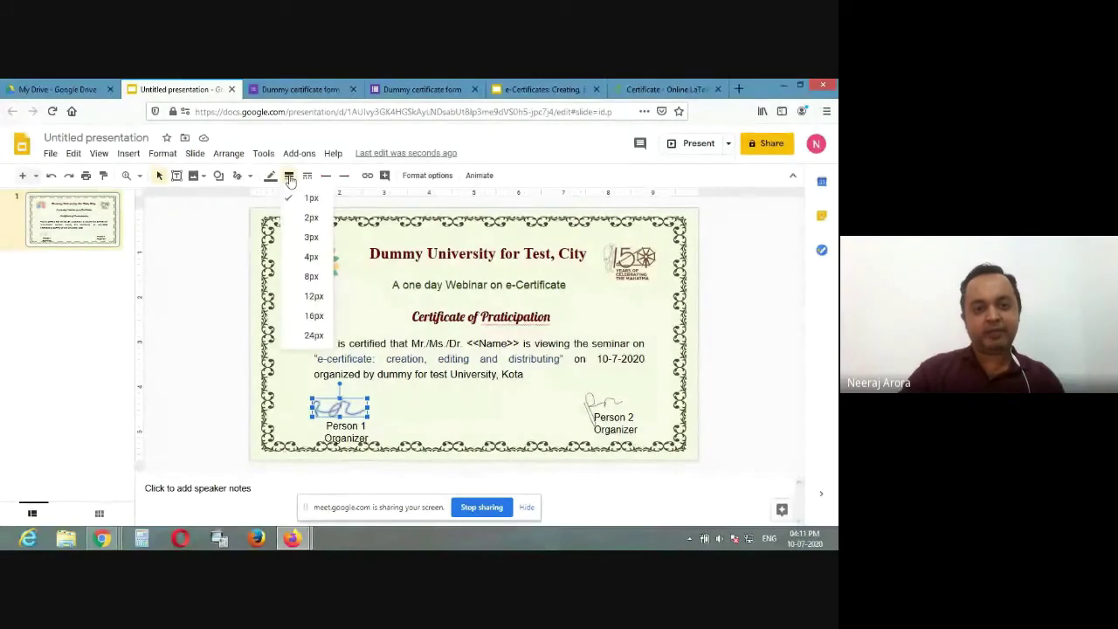
left_click(311, 238)
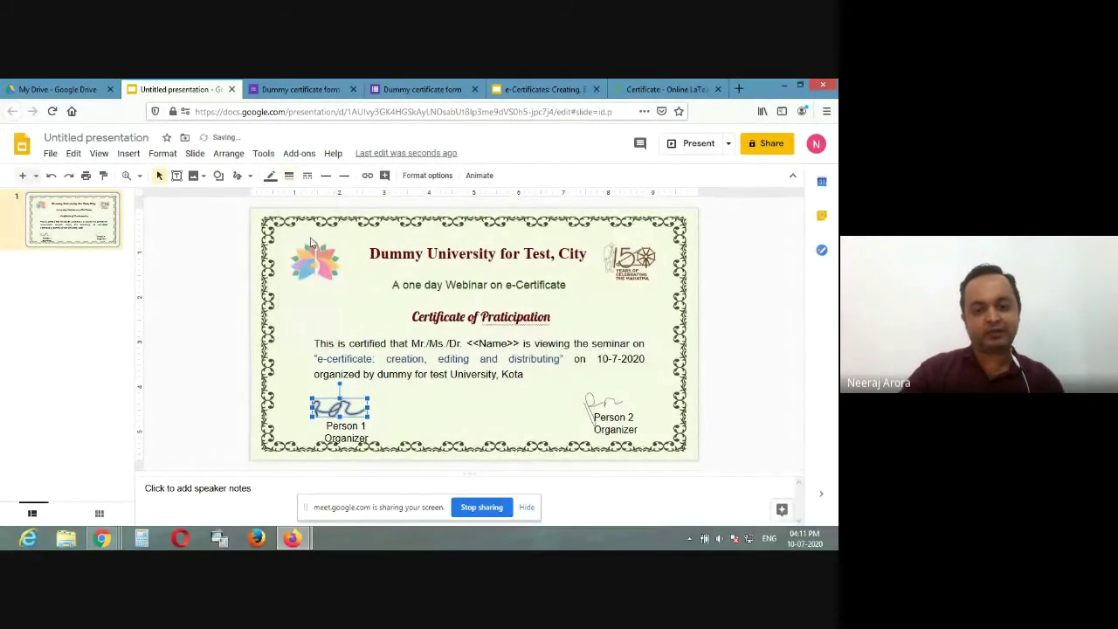
left_click(589, 406)
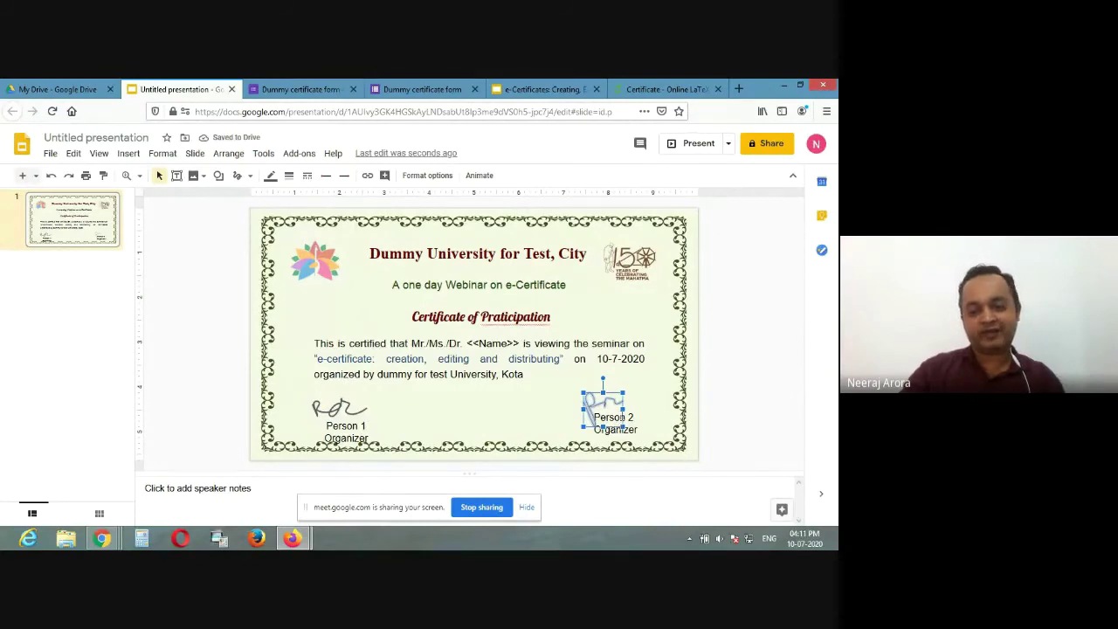
left_click(290, 177)
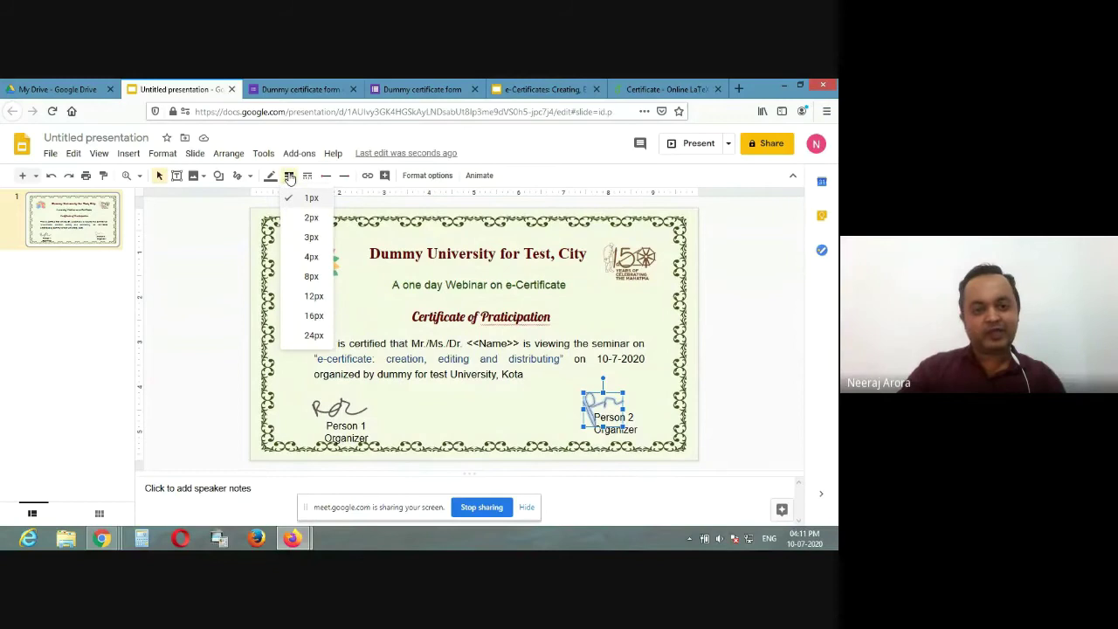
left_click(313, 238)
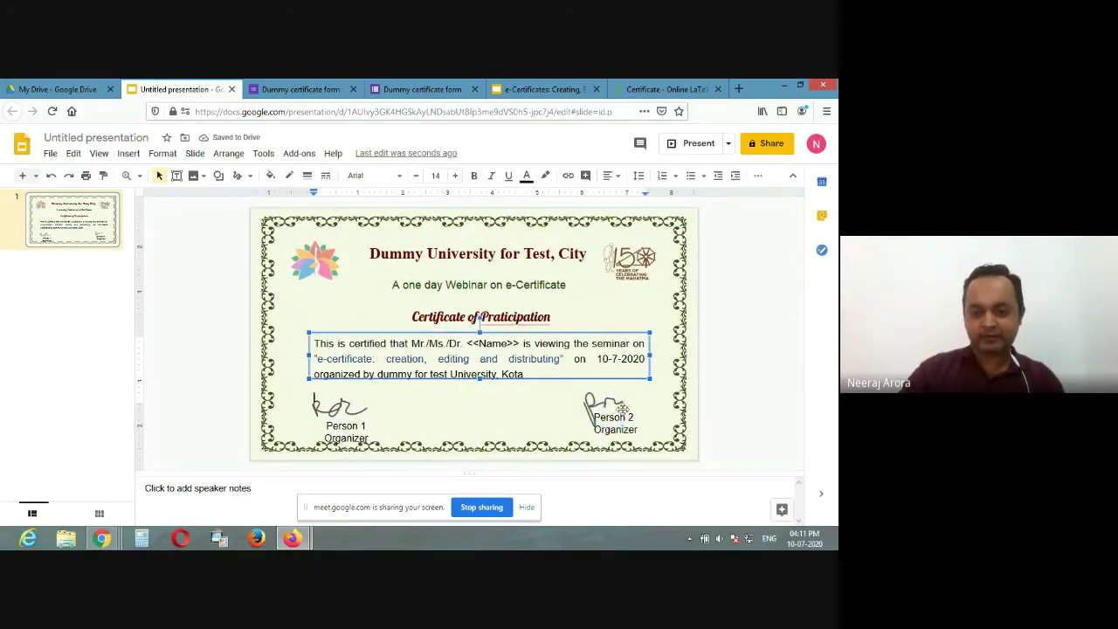
key("Right")
key("Right")
key("Right")
key("Right")
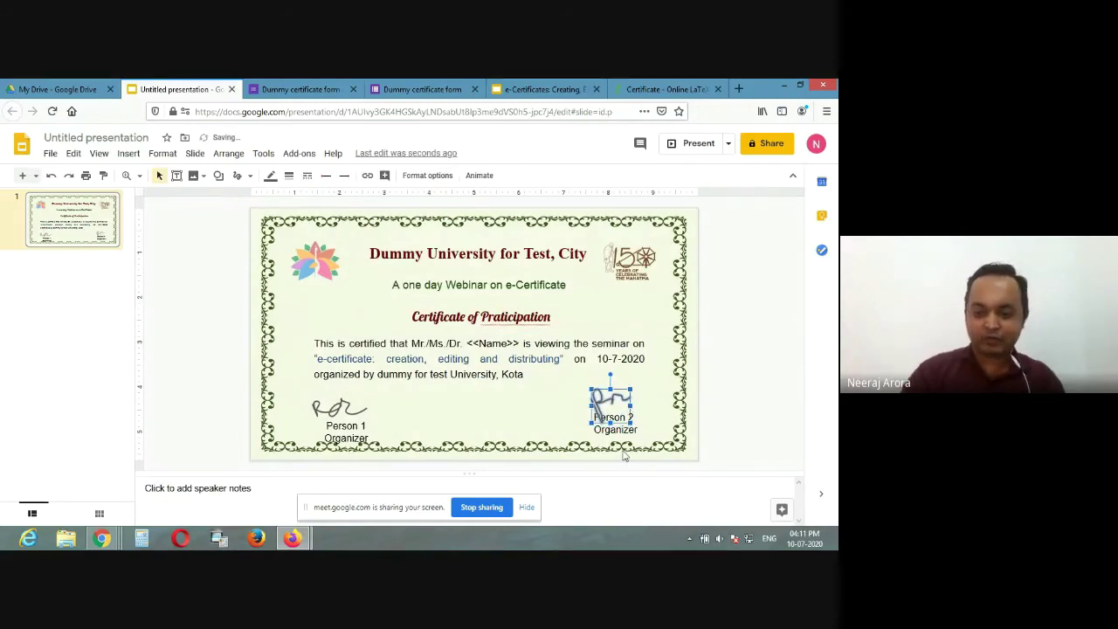
left_click(333, 407)
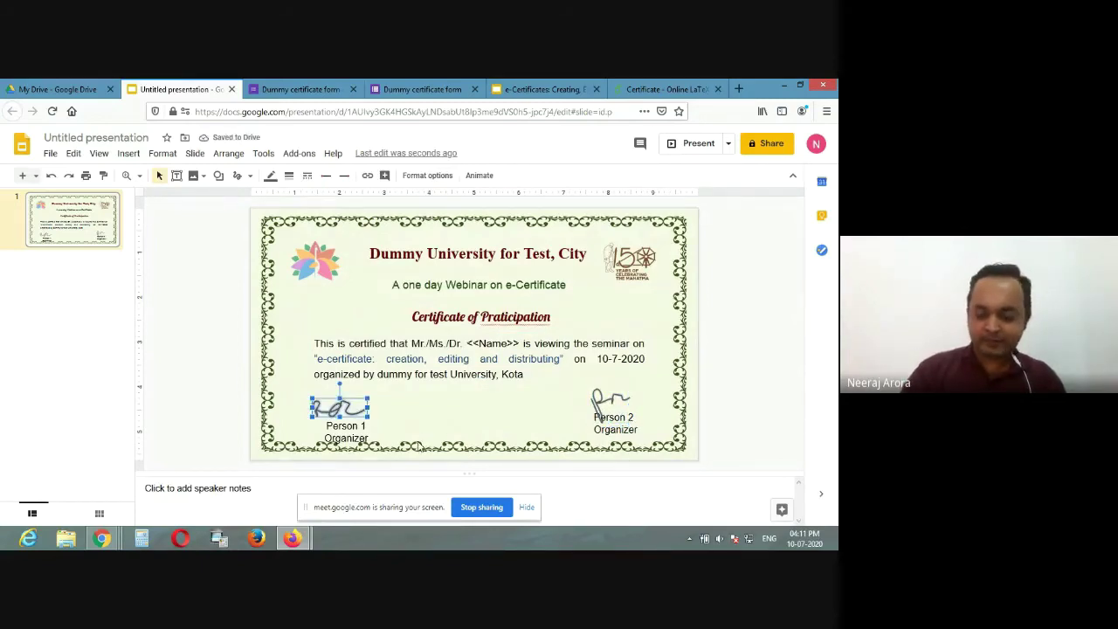
key("Right")
key("Right")
key("Right")
key("Up")
key("Up")
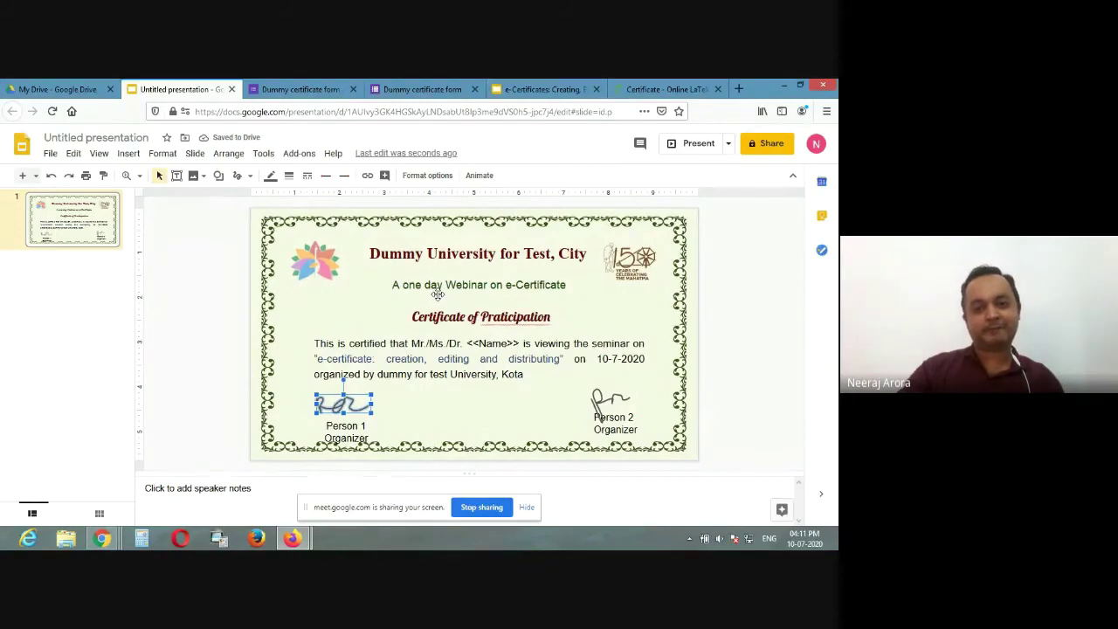
Step: Open the Dummy certificate form for editing and view its Responses tab
left_click(454, 88)
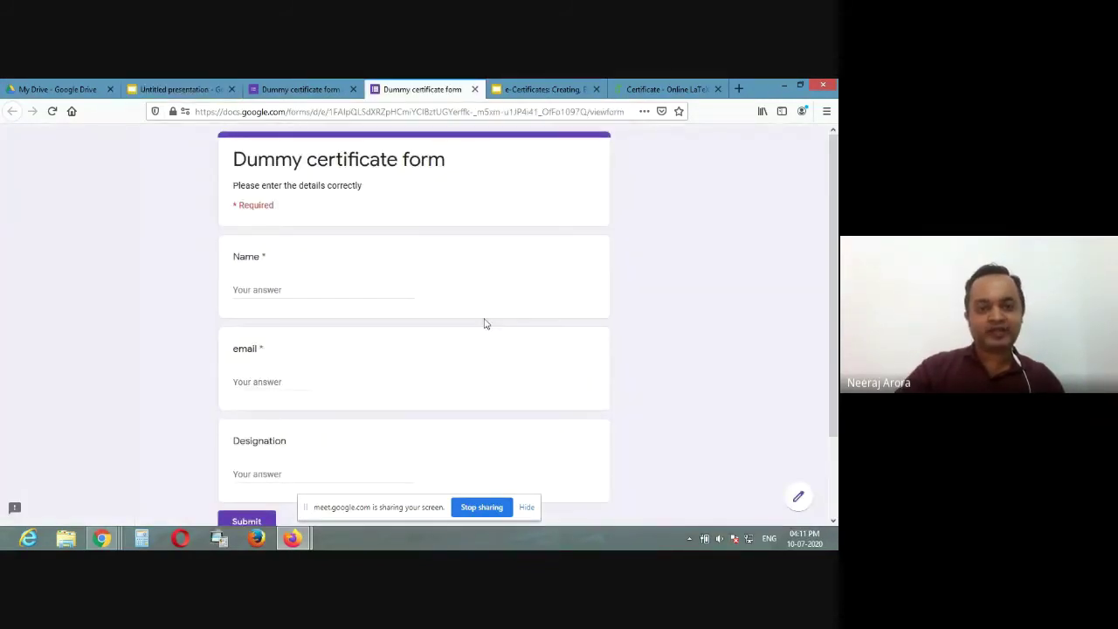
left_click(153, 87)
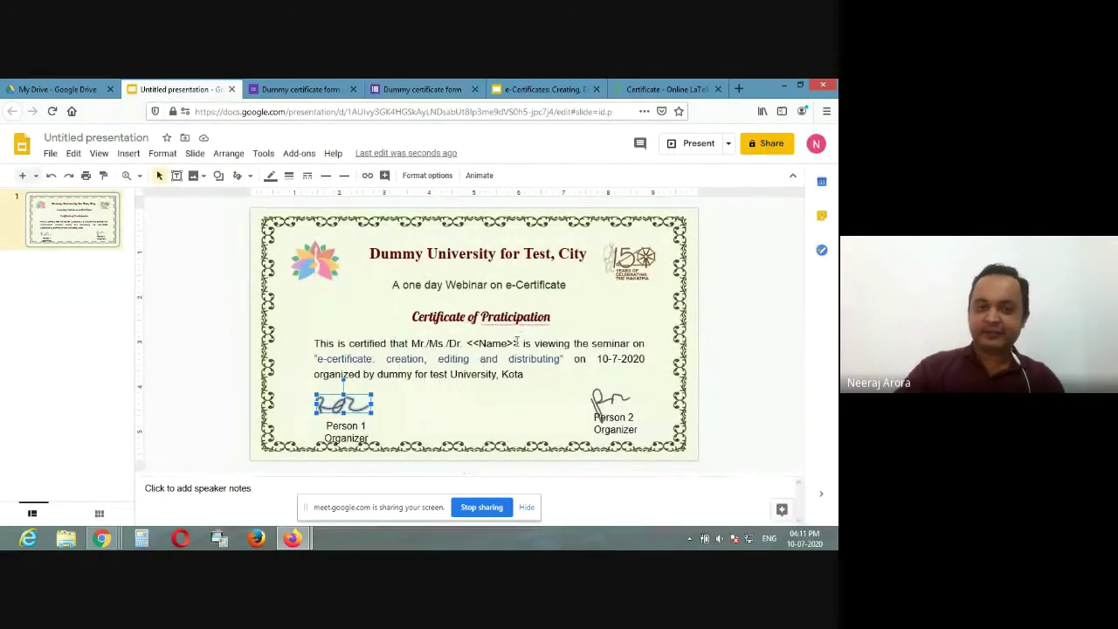
left_click(312, 91)
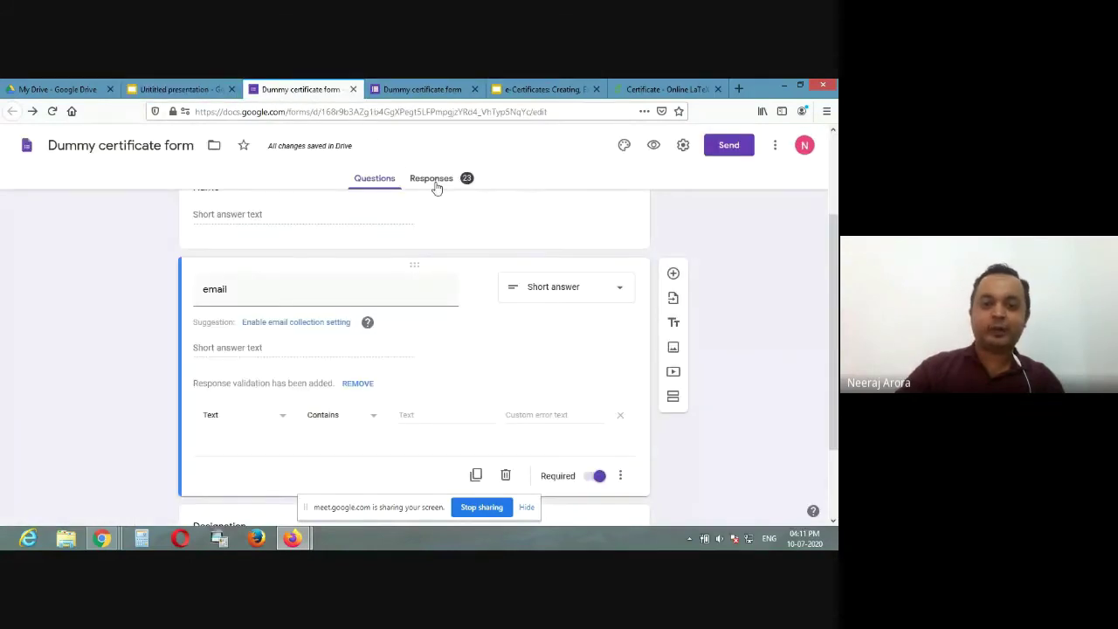
left_click(434, 180)
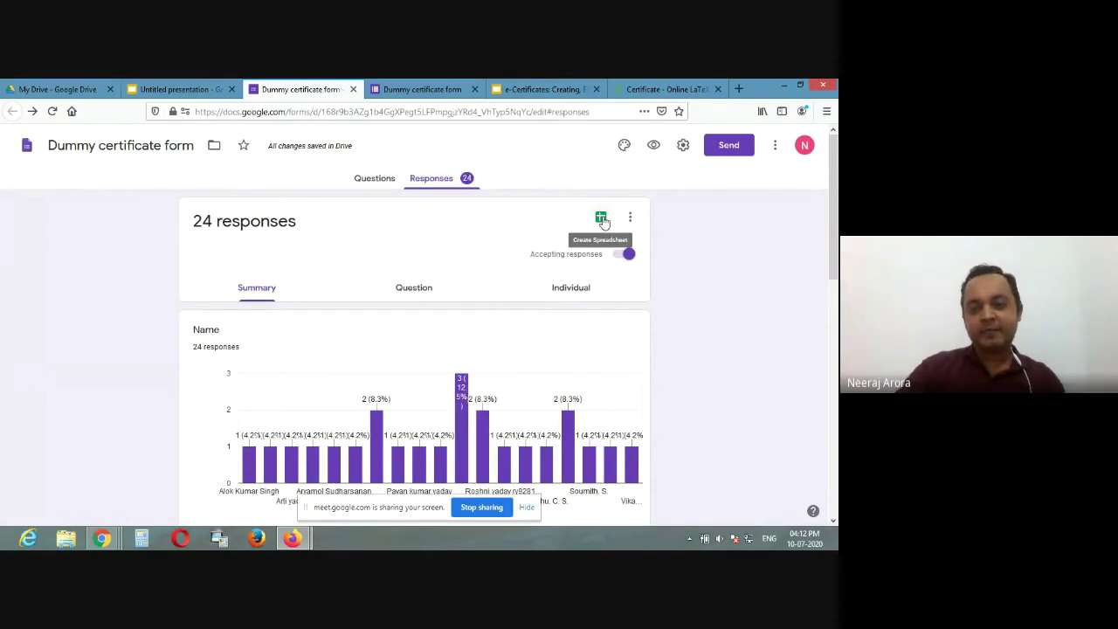
Step: Link the form's responses to a new Dummy certificate form (Responses) spreadsheet and review the entries
left_click(602, 220)
left_click(561, 298)
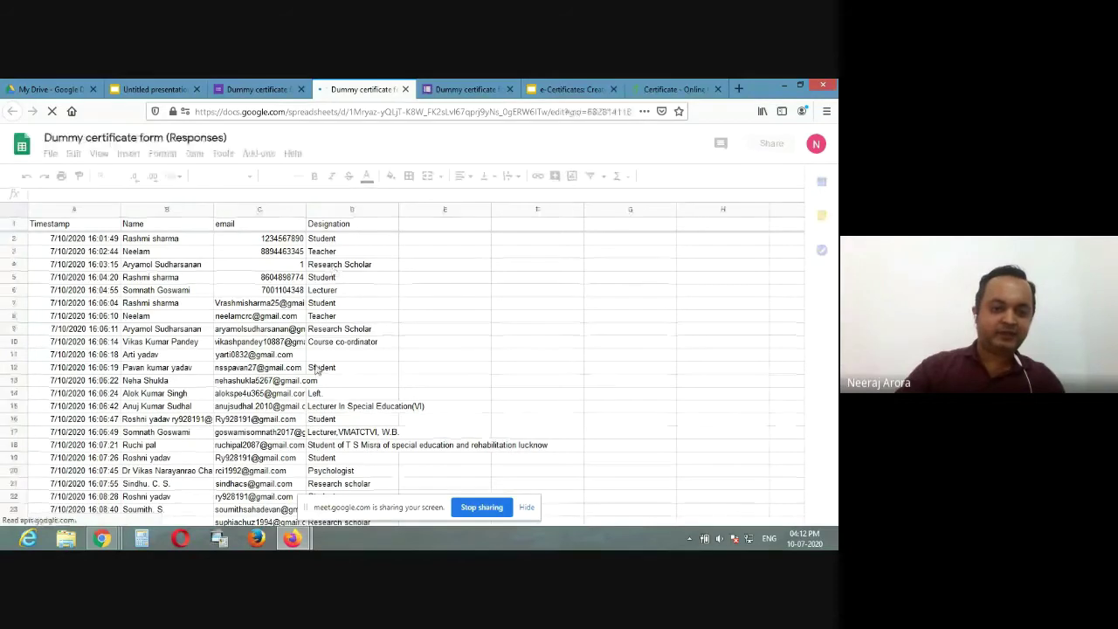
scroll(277, 332, "down", 2)
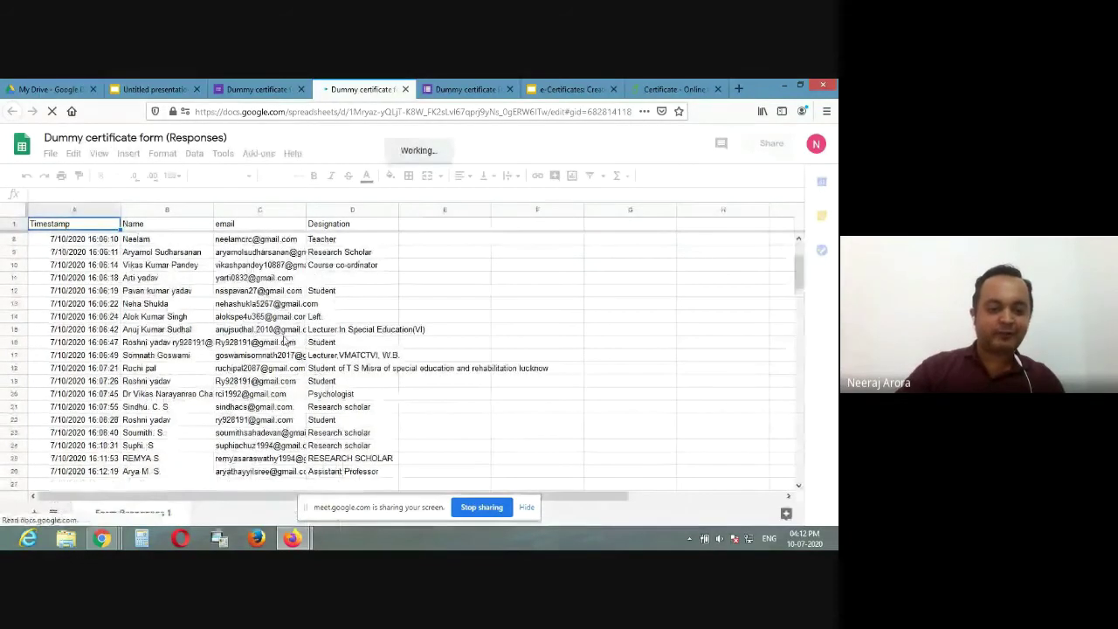
scroll(297, 346, "up", 2)
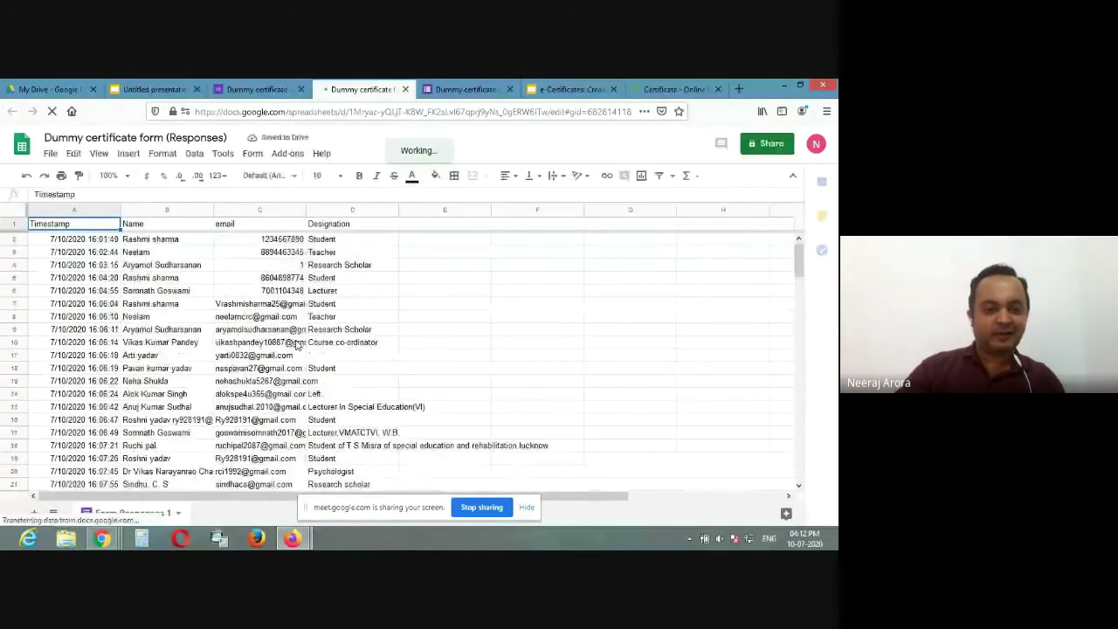
left_click(286, 243)
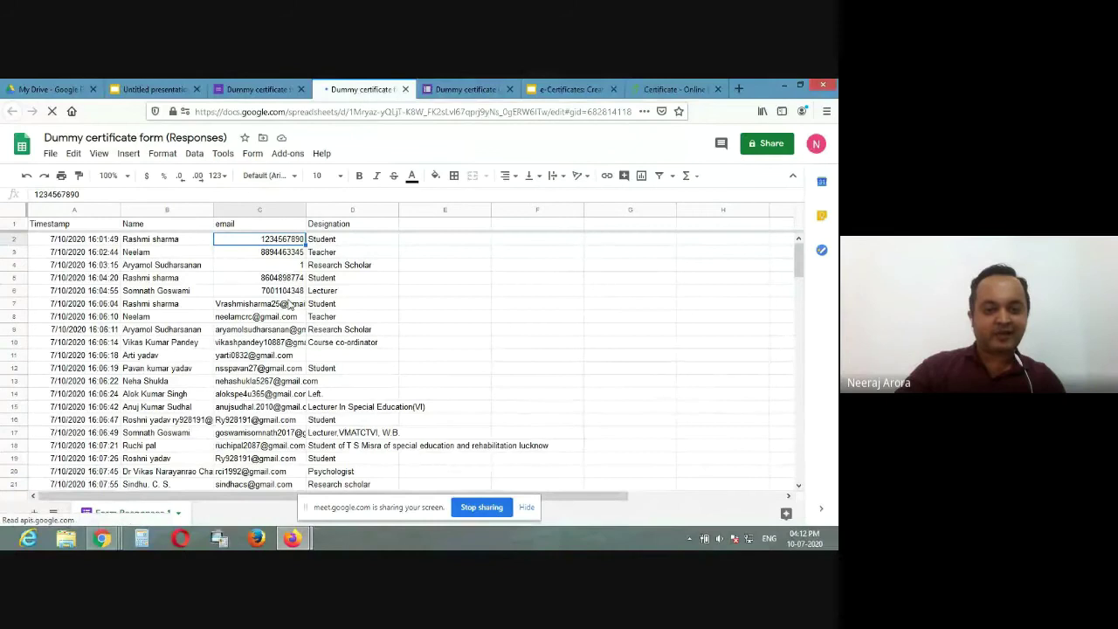
Step: Delete the five test responses in A2:D6, then switch back to the certificate presentation
left_click_drag(56, 246, 331, 298)
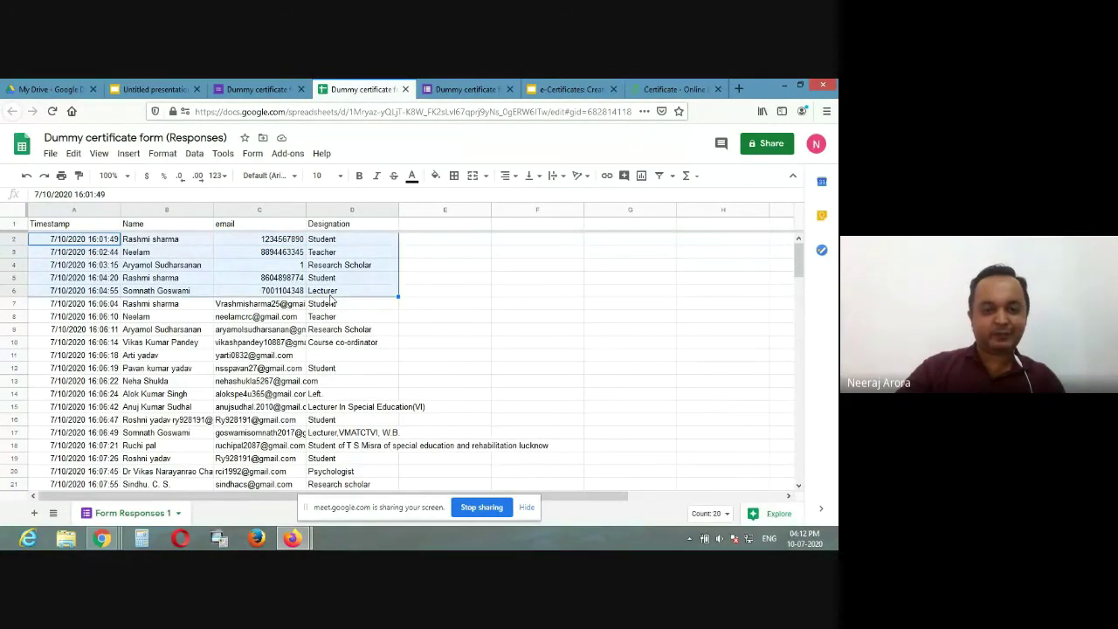
key("Delete")
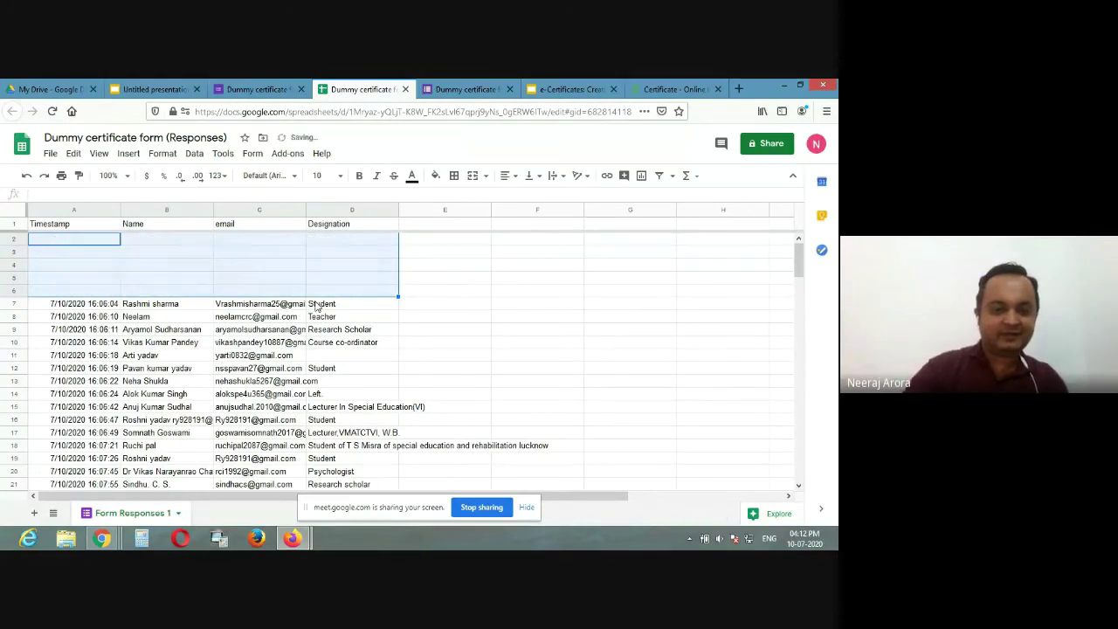
left_click(142, 318)
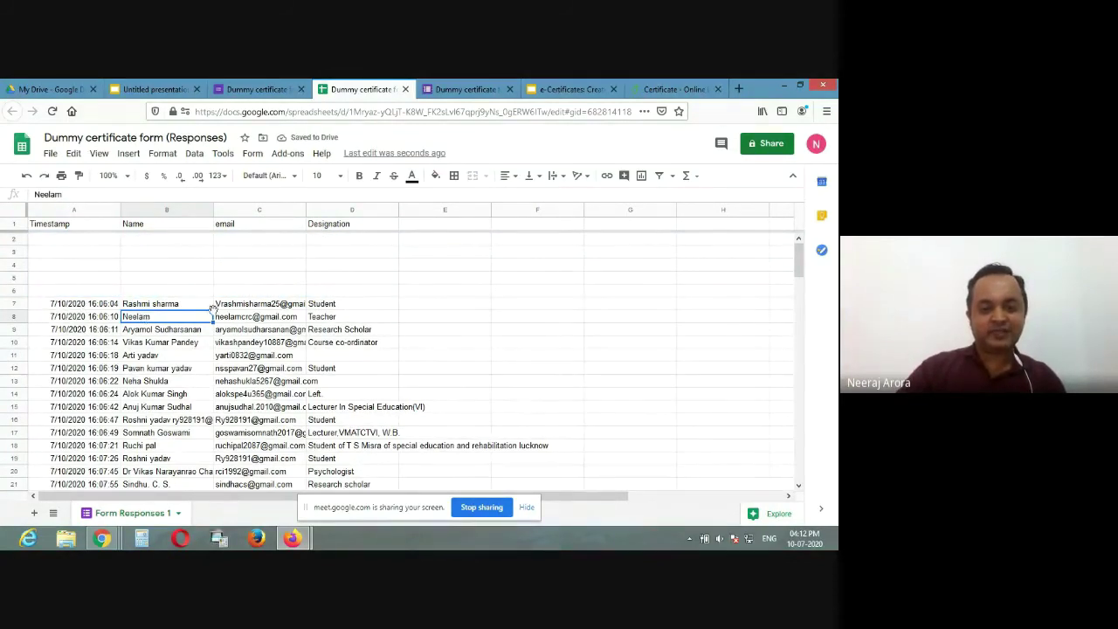
scroll(301, 383, "down", 1)
scroll(302, 382, "down", 1)
scroll(263, 358, "up", 2)
scroll(226, 337, "up", 1)
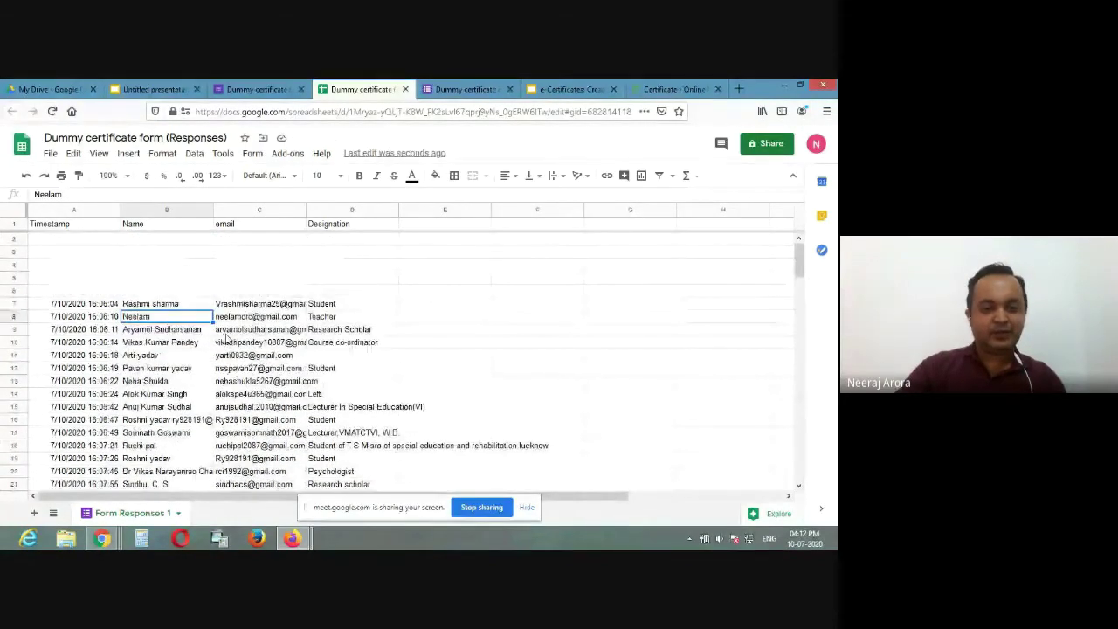
left_click(153, 89)
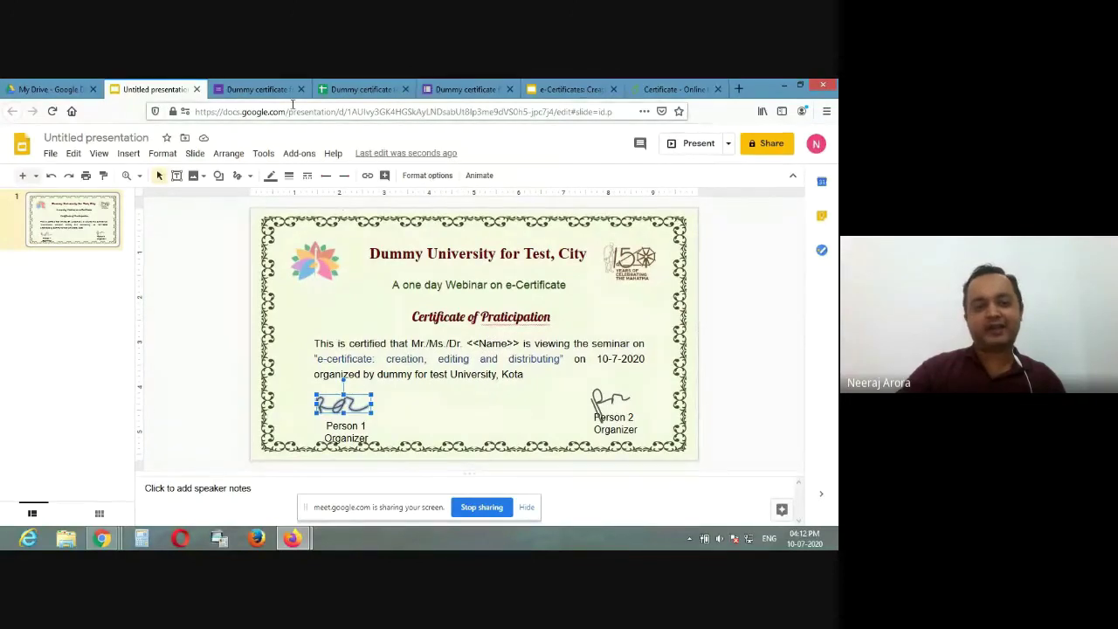
Step: Switch back to the Dummy certificate form (Responses) spreadsheet tab
left_click(258, 89)
left_click(341, 86)
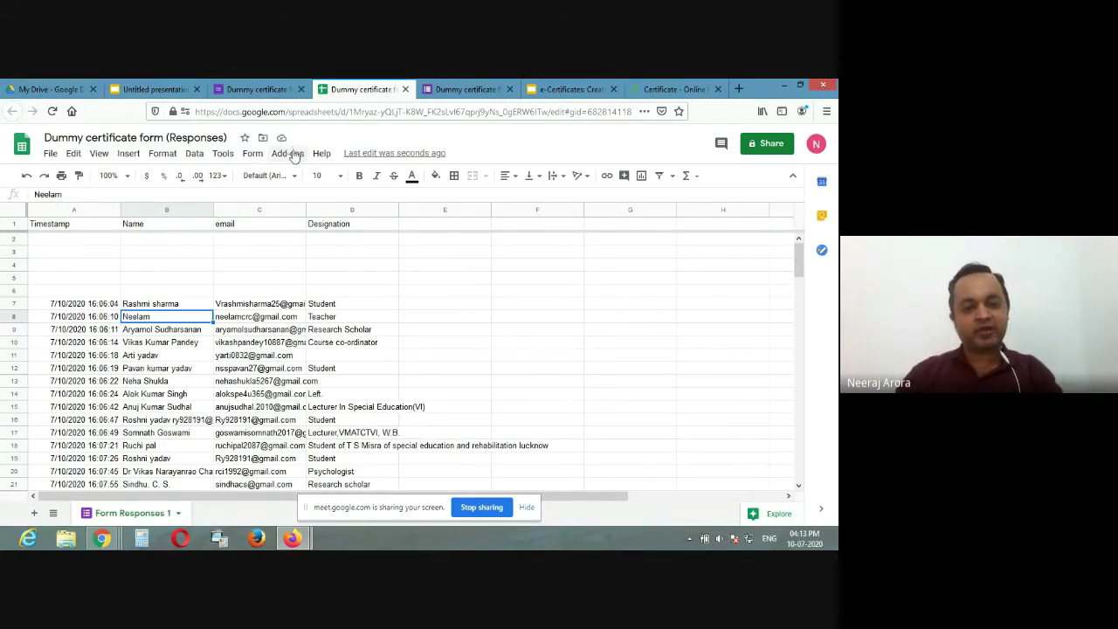
left_click(288, 154)
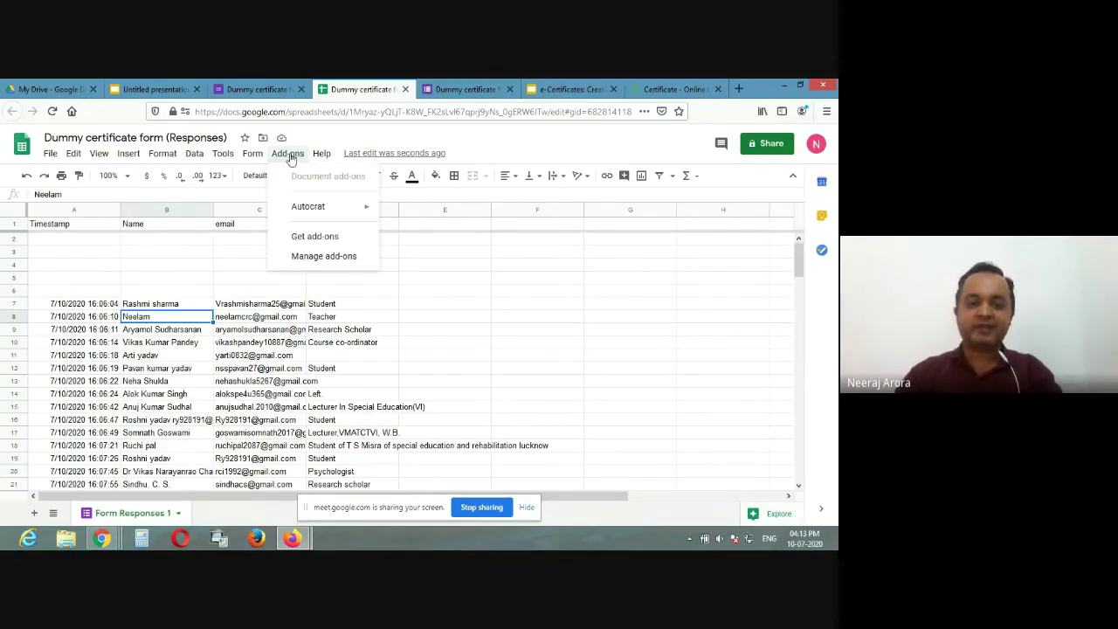
left_click(308, 238)
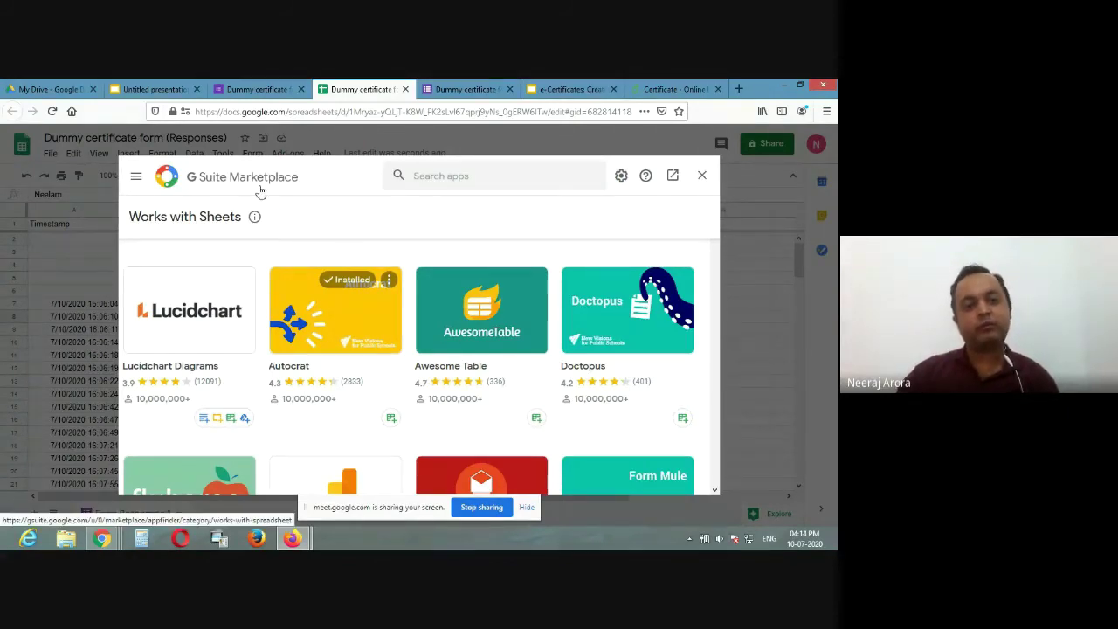
left_click(319, 323)
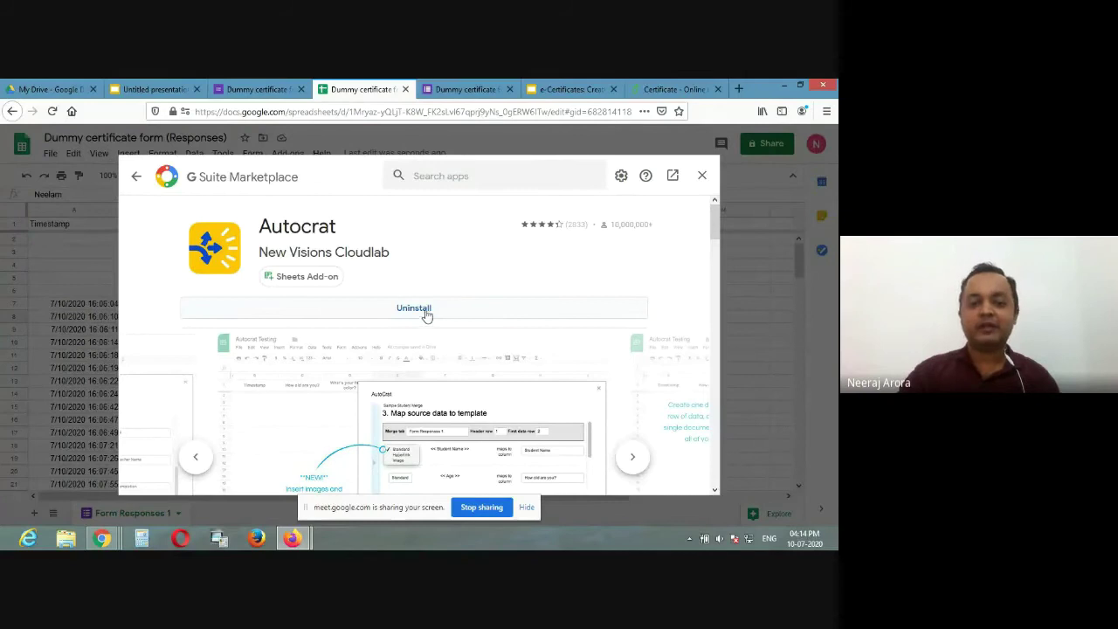
left_click(702, 175)
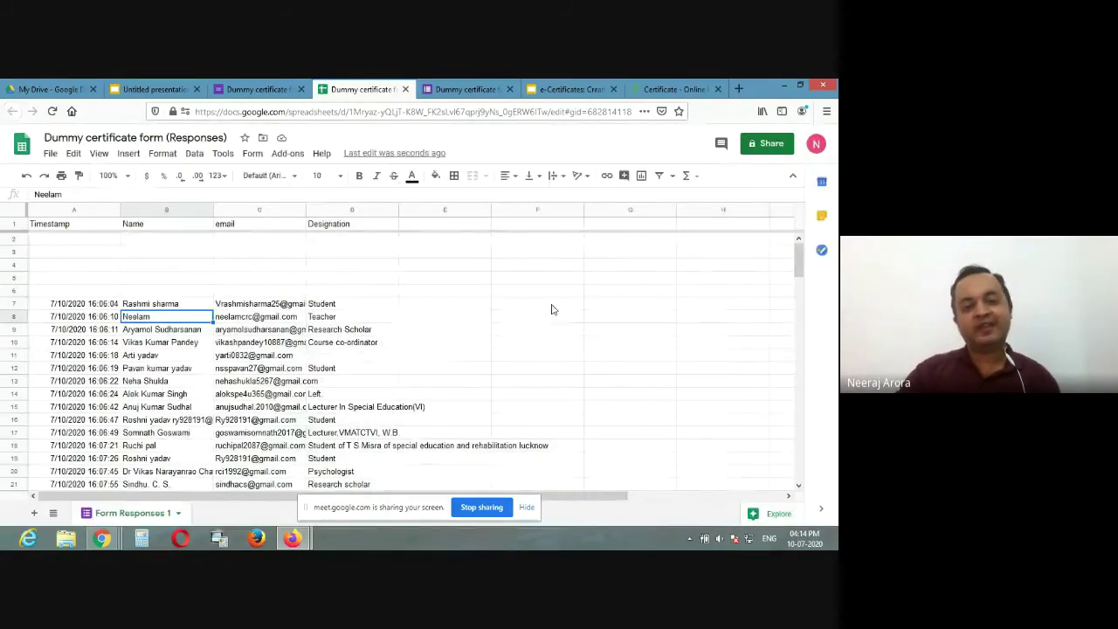
Step: Launch the Autocrat add-on and start a new merge job
left_click(288, 154)
mouse_move(312, 210)
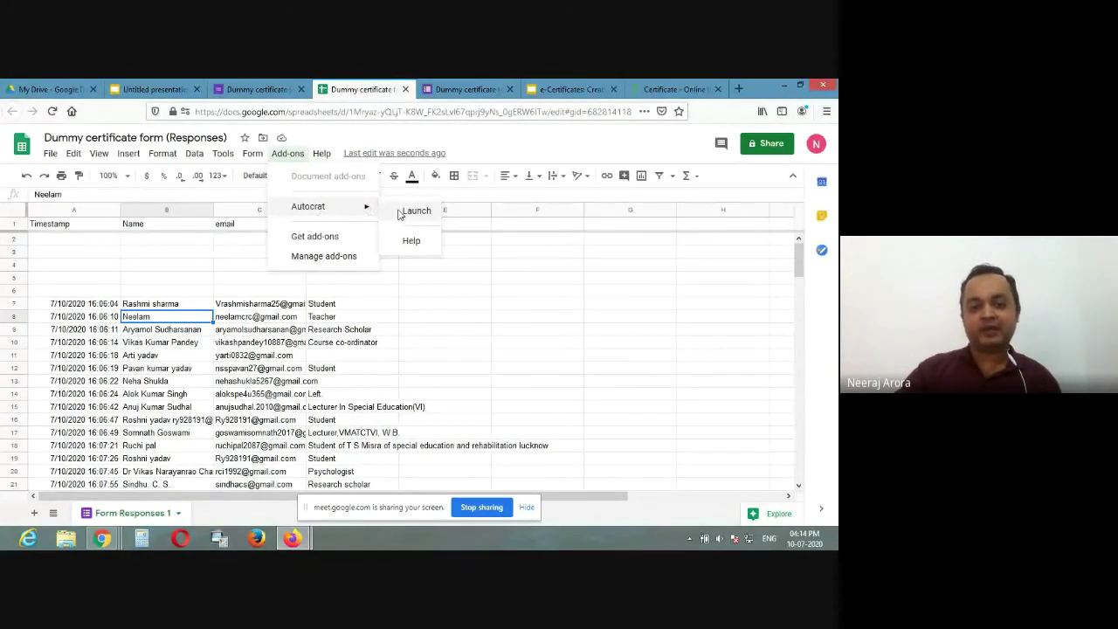
left_click(413, 211)
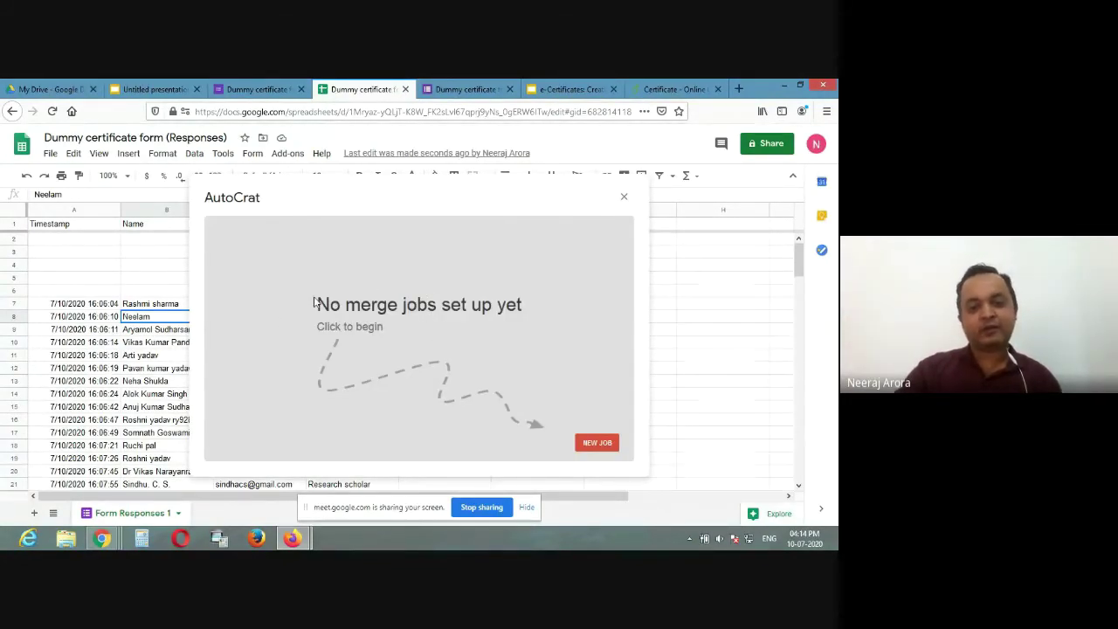
left_click(596, 443)
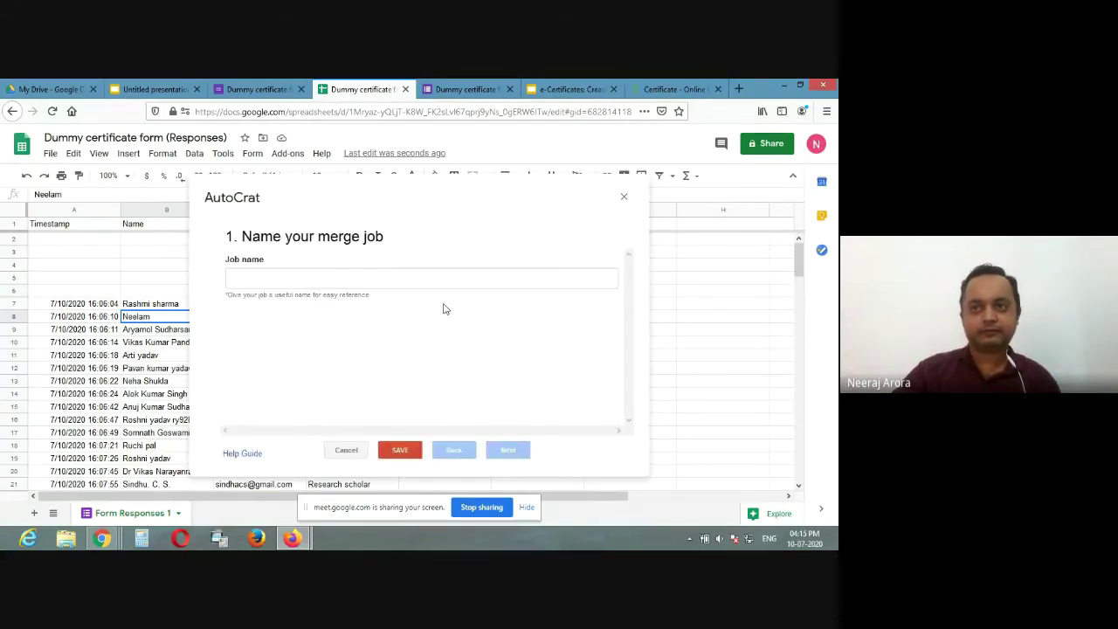
Step: Name the merge job 'Dummy certificate' and attempt to save it
left_click(330, 282)
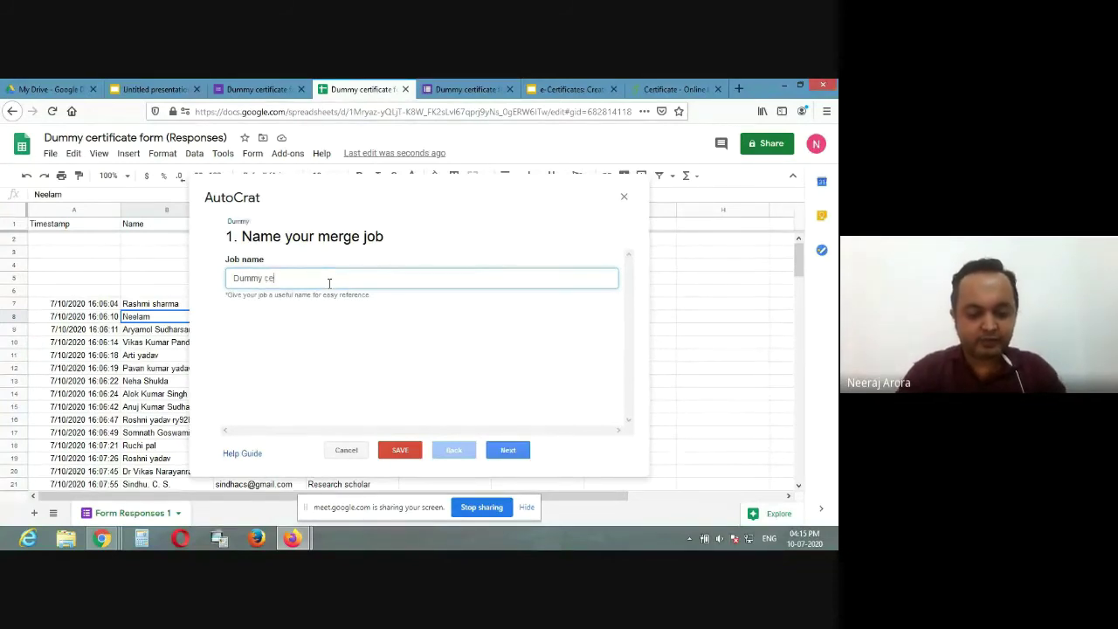
type("Dummy certificate")
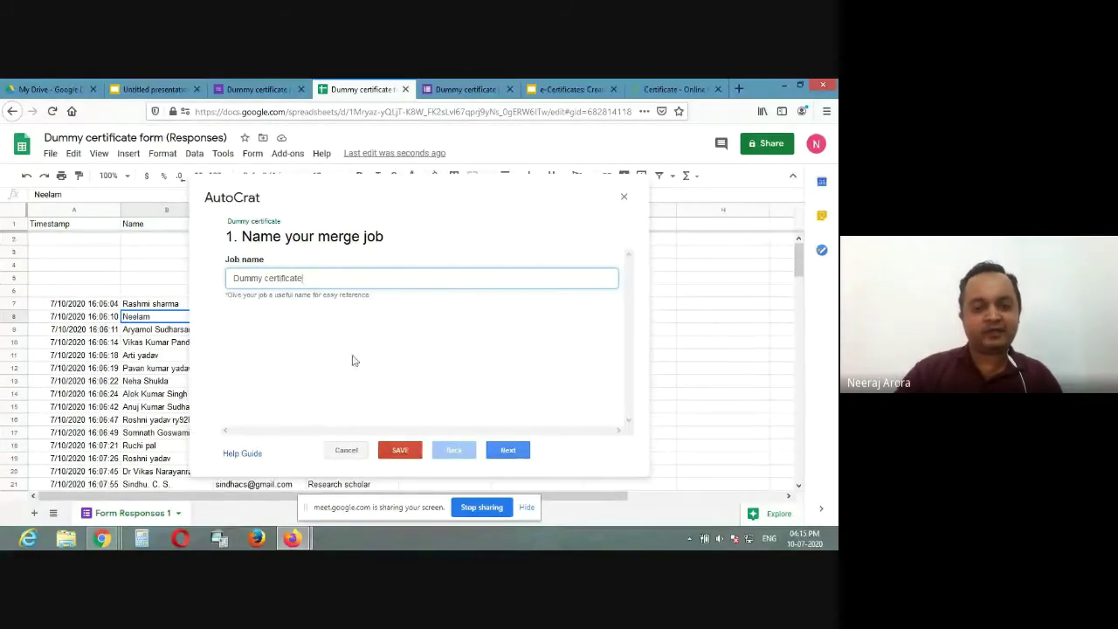
left_click(401, 451)
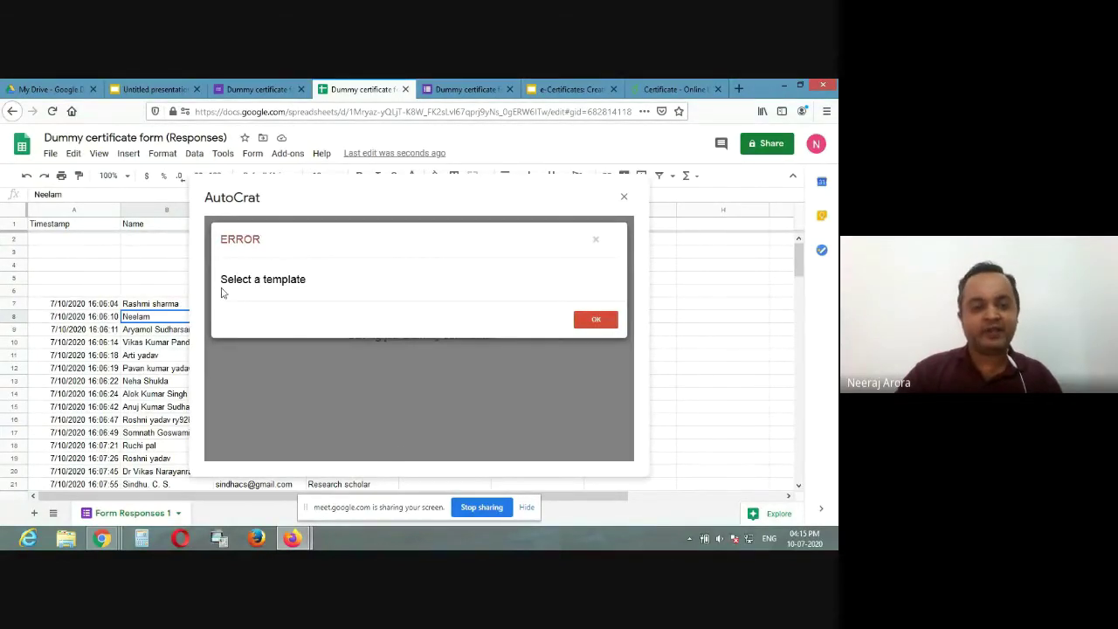
Step: Dismiss the template error and rename the presentation to 'Dummy certificate'
left_click(607, 321)
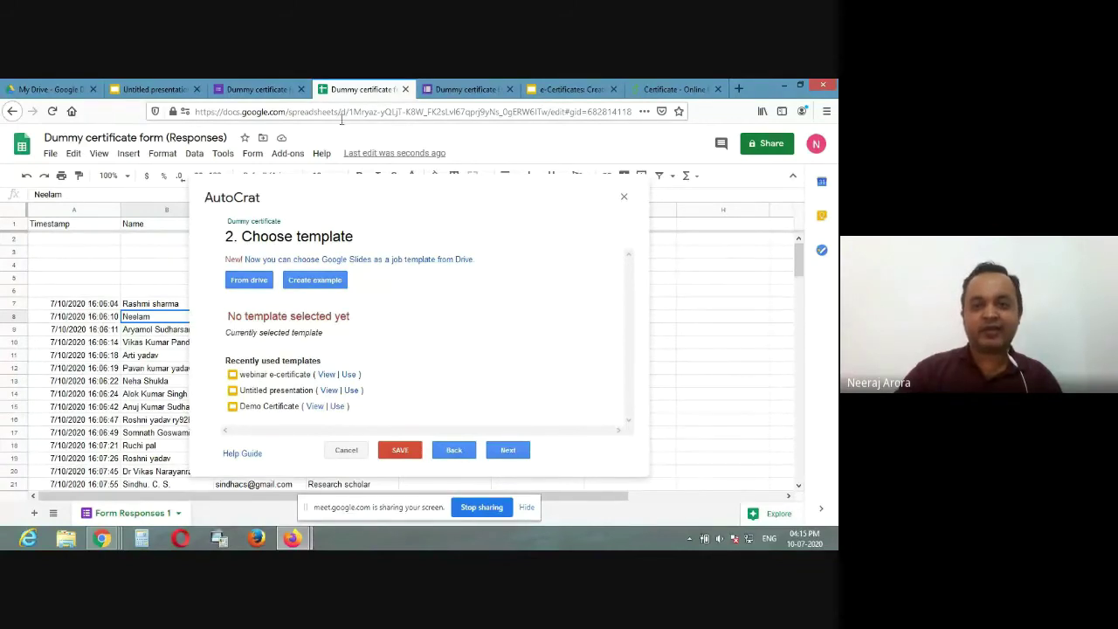
left_click(153, 89)
left_click(90, 137)
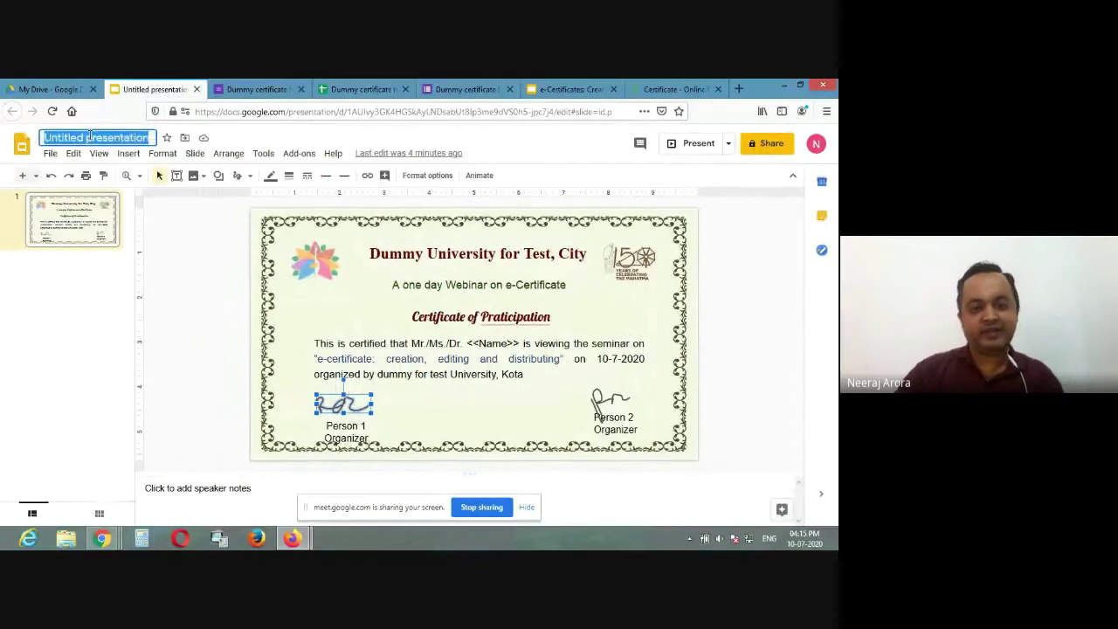
type("Dummy certificate")
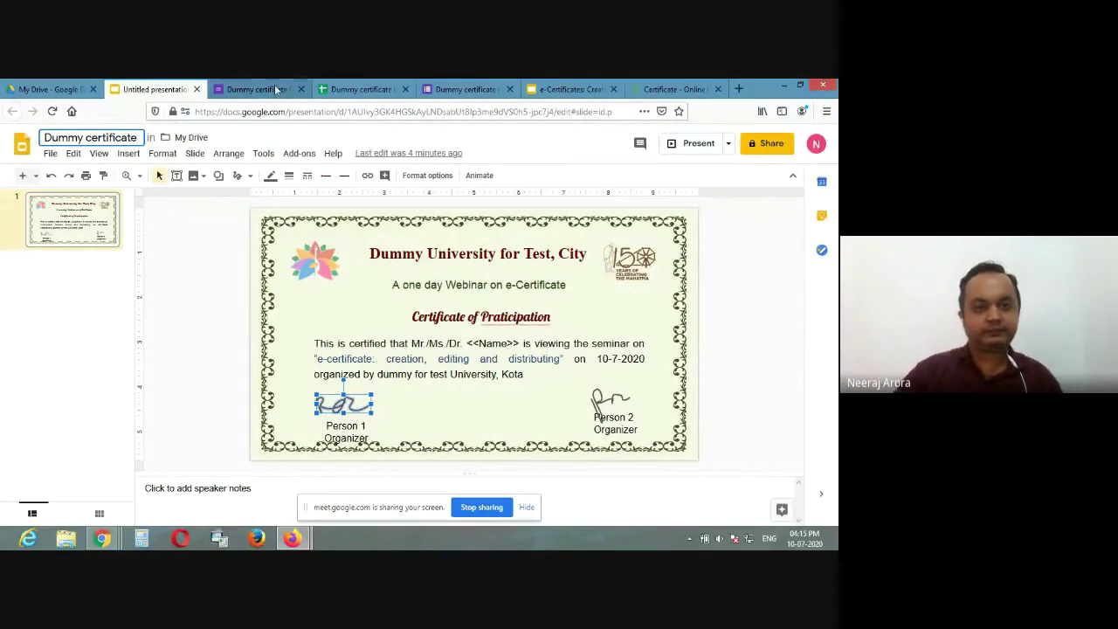
Step: Pick the Dummy certificate presentation from Drive as the job's template and save
left_click(262, 90)
left_click(361, 90)
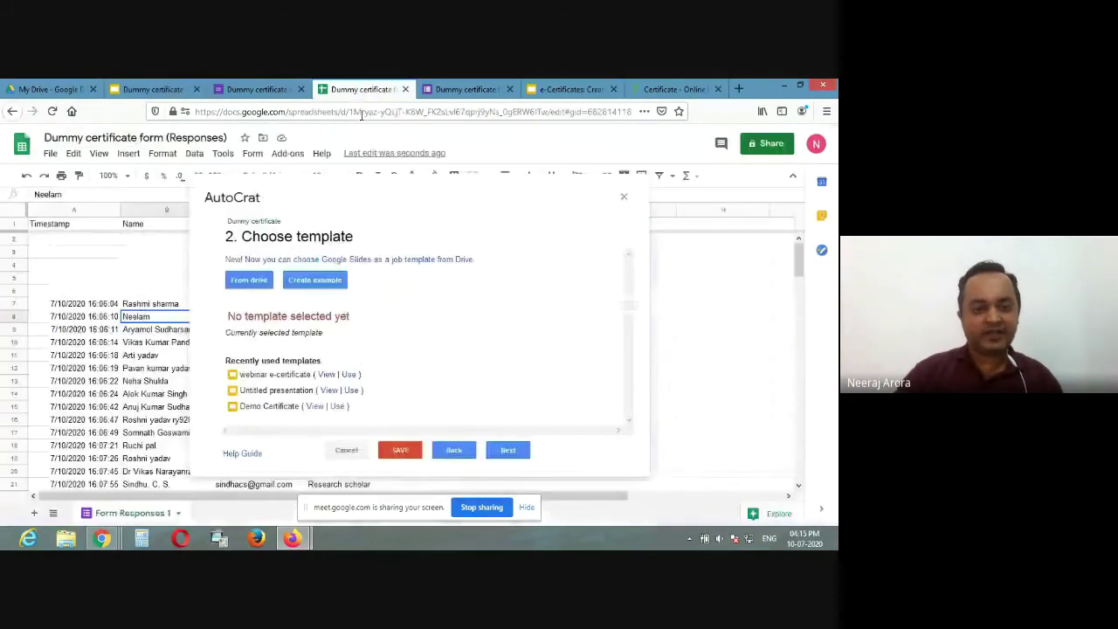
left_click(248, 287)
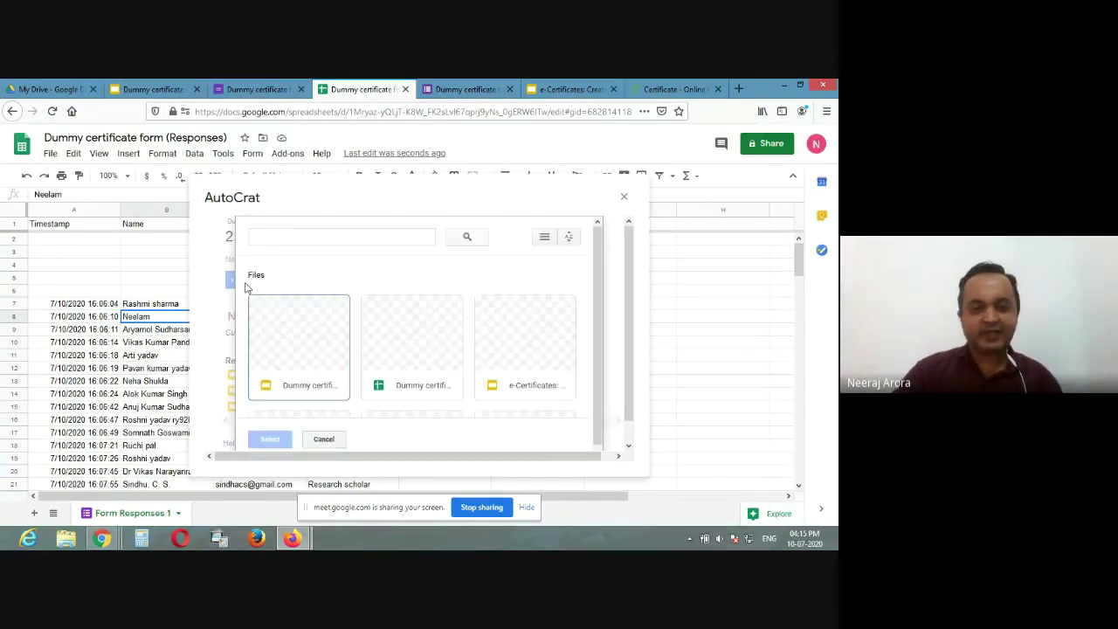
left_click(295, 345)
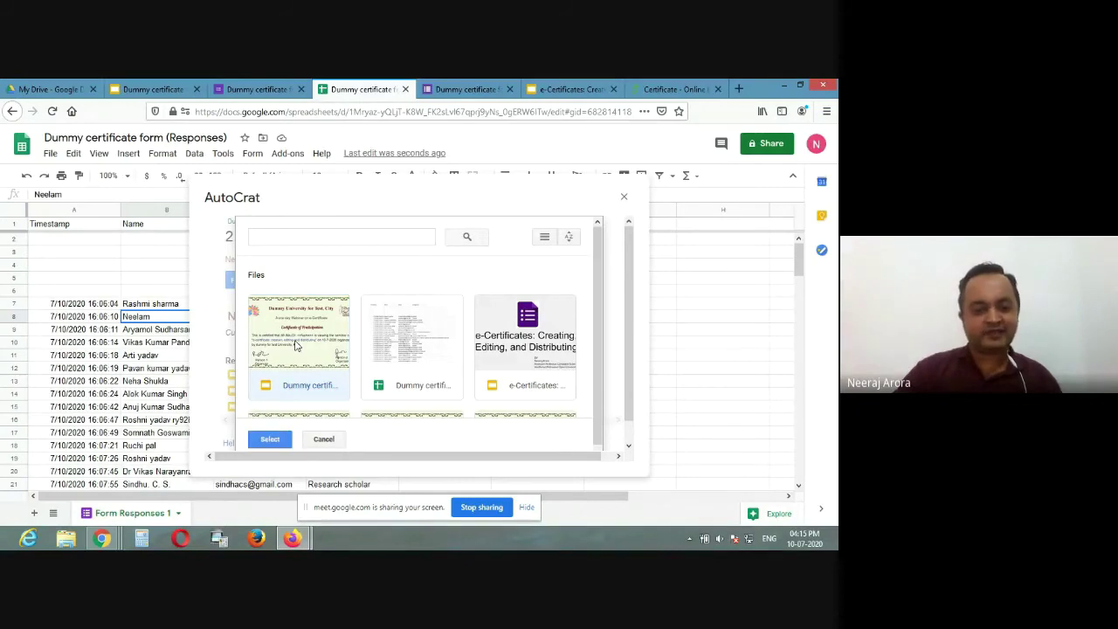
left_click(278, 444)
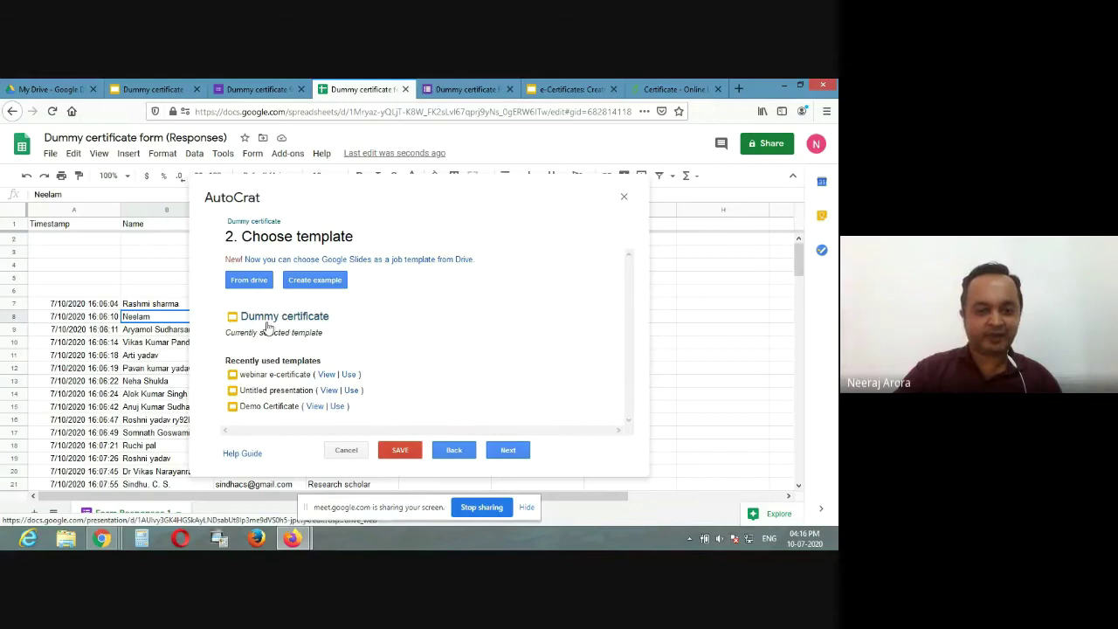
left_click(411, 453)
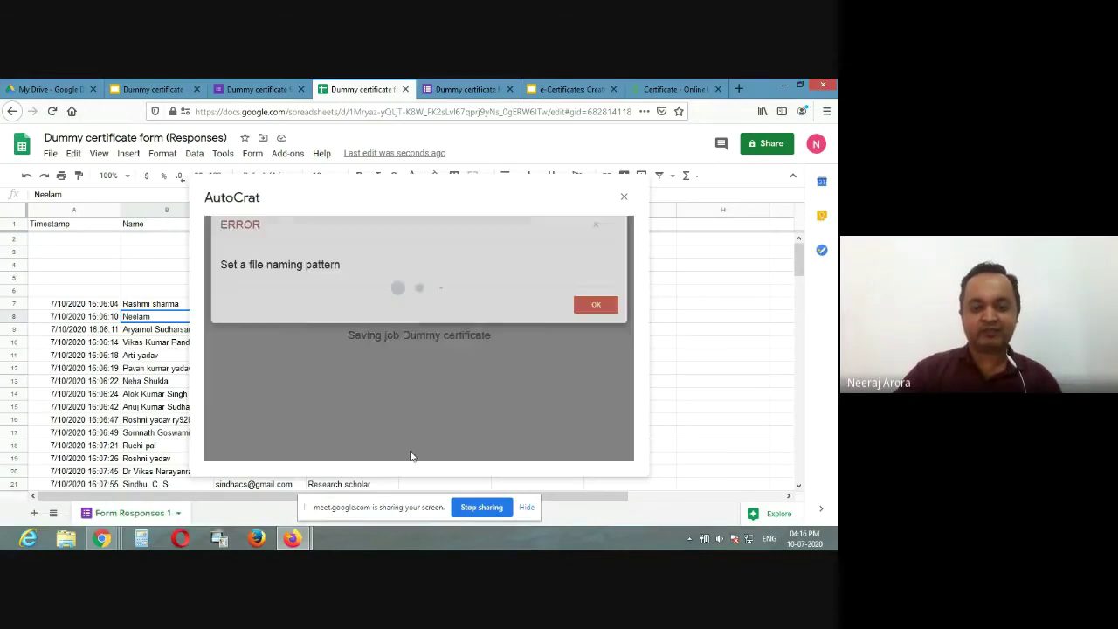
Step: Dismiss the naming error and set the file name pattern to 'e-certificate of <<Name>>'
left_click(594, 321)
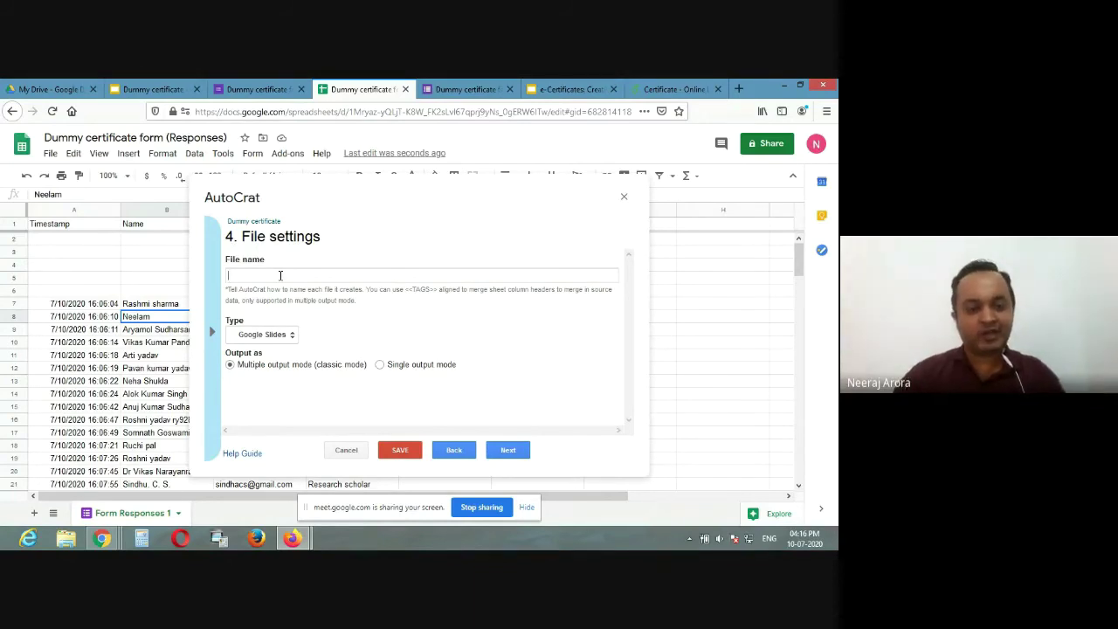
type("e")
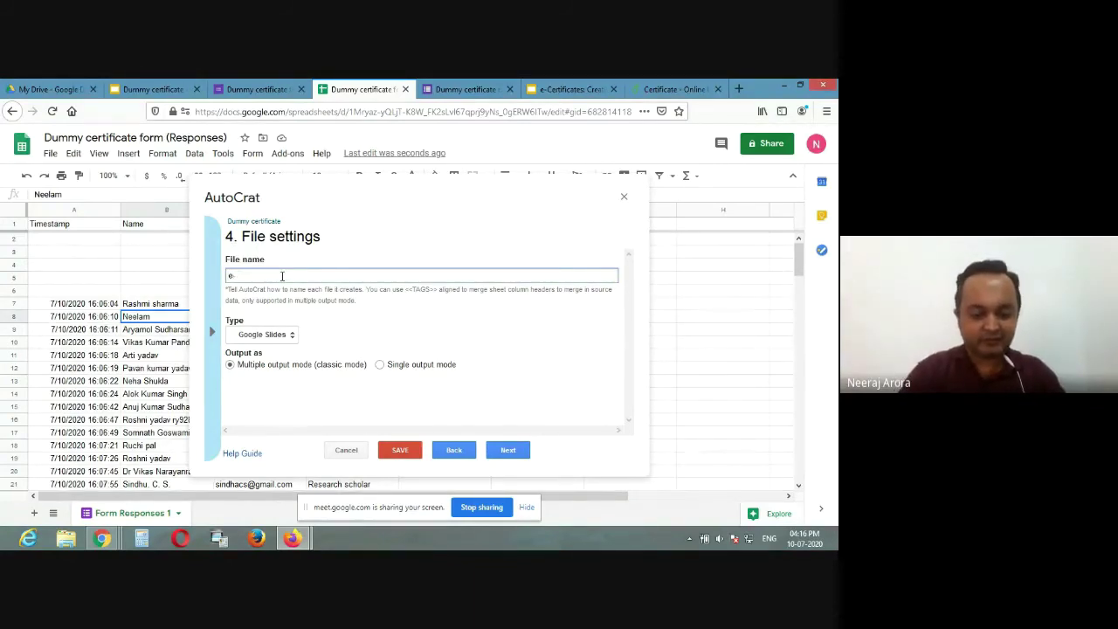
type("-certificate")
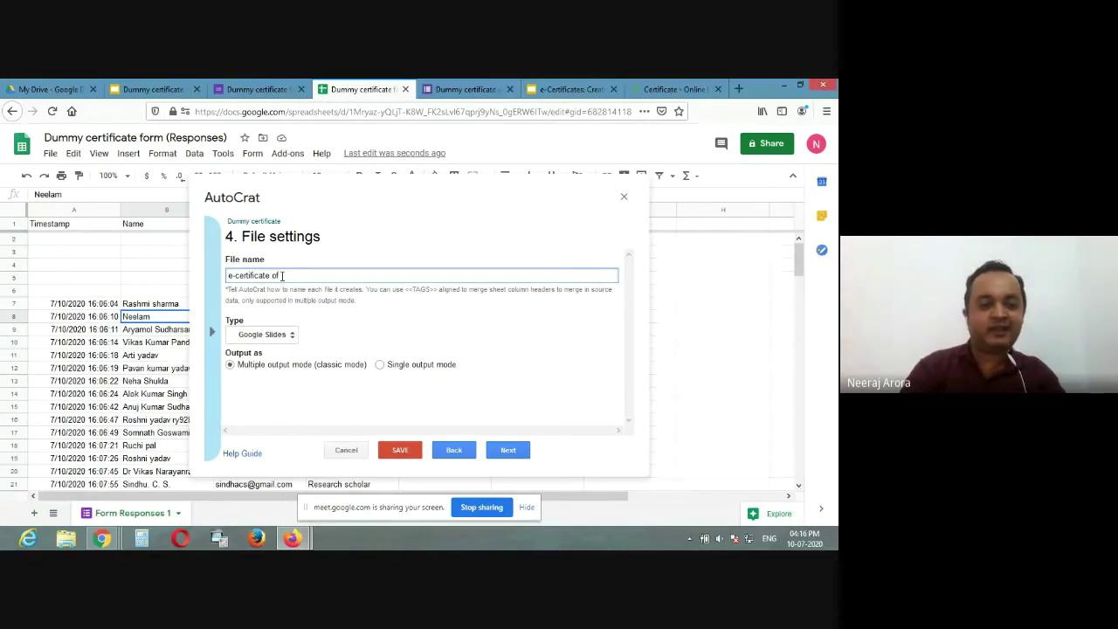
type("of <<Name>>")
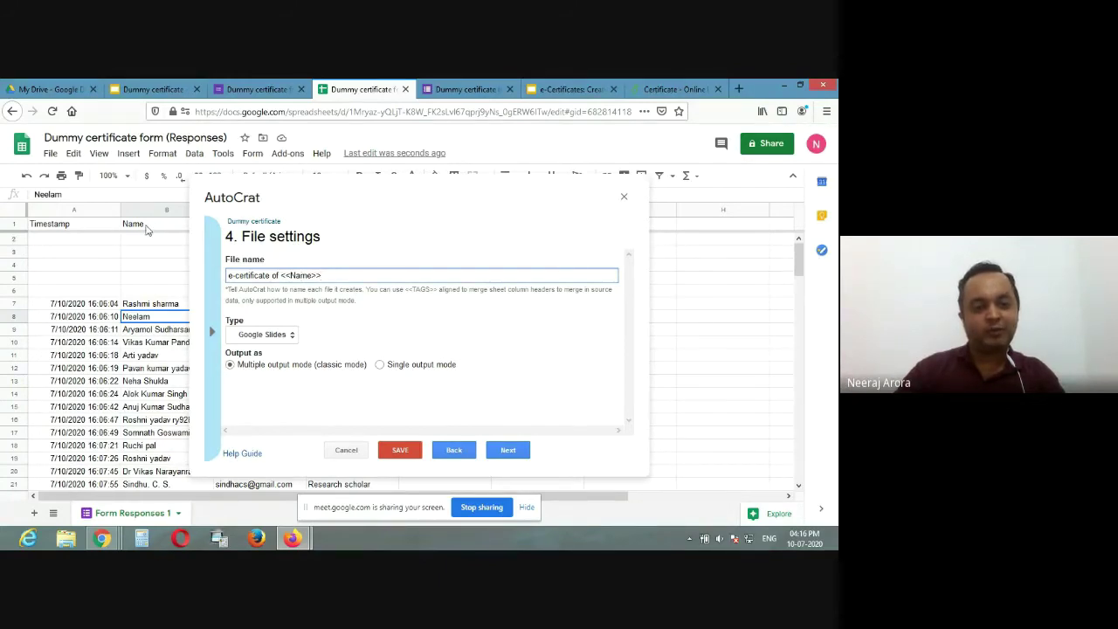
double_click(301, 275)
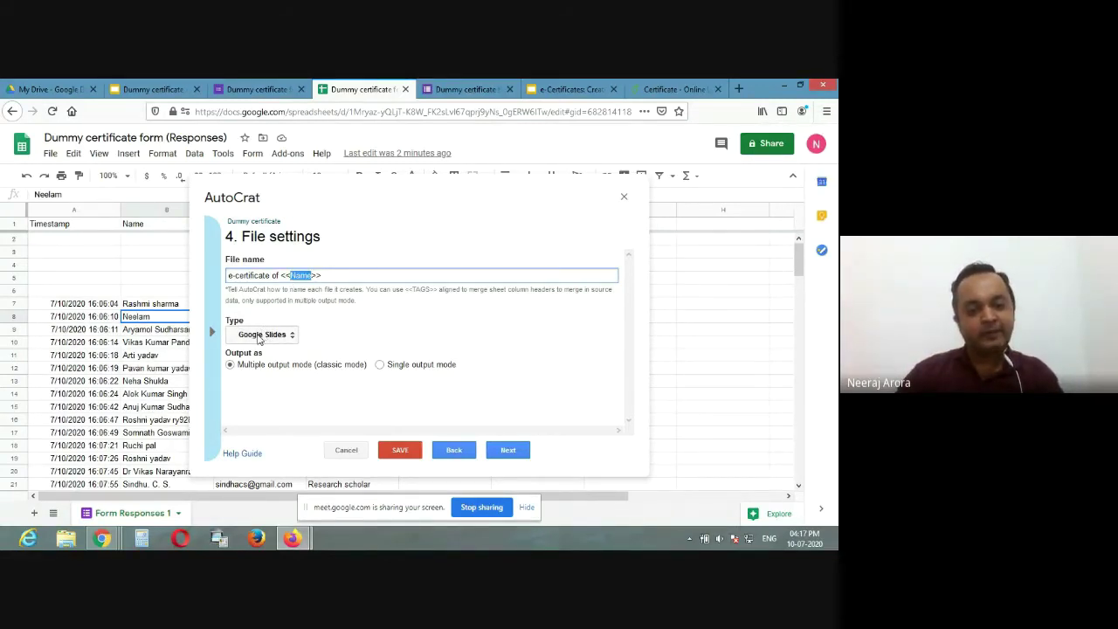
Step: Switch the job's output type to PDF and save the Dummy certificate job
left_click(267, 338)
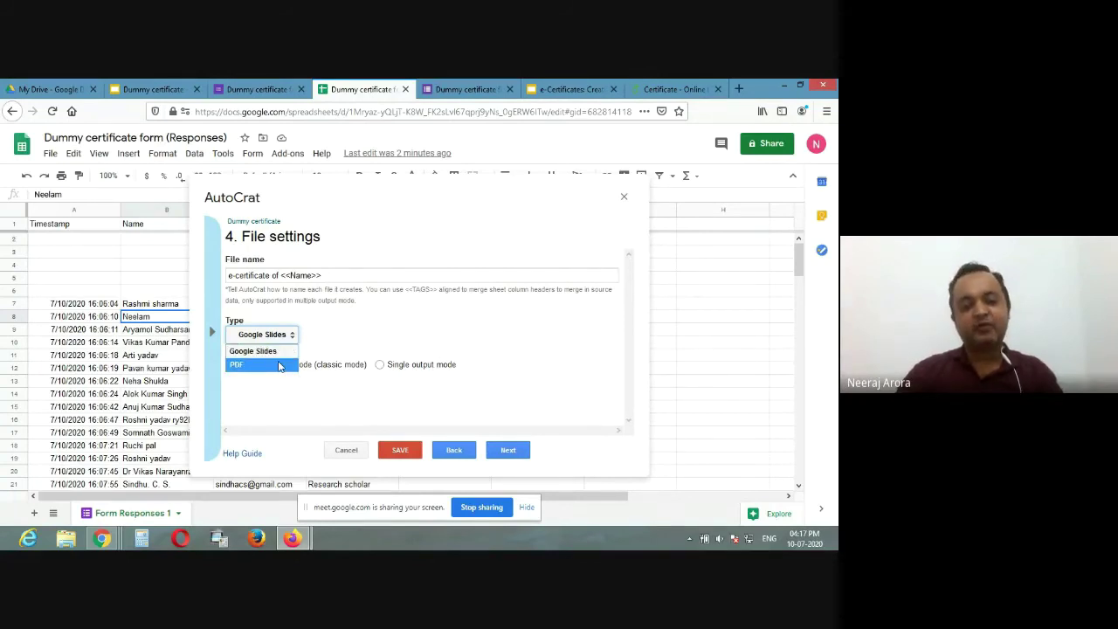
left_click(279, 365)
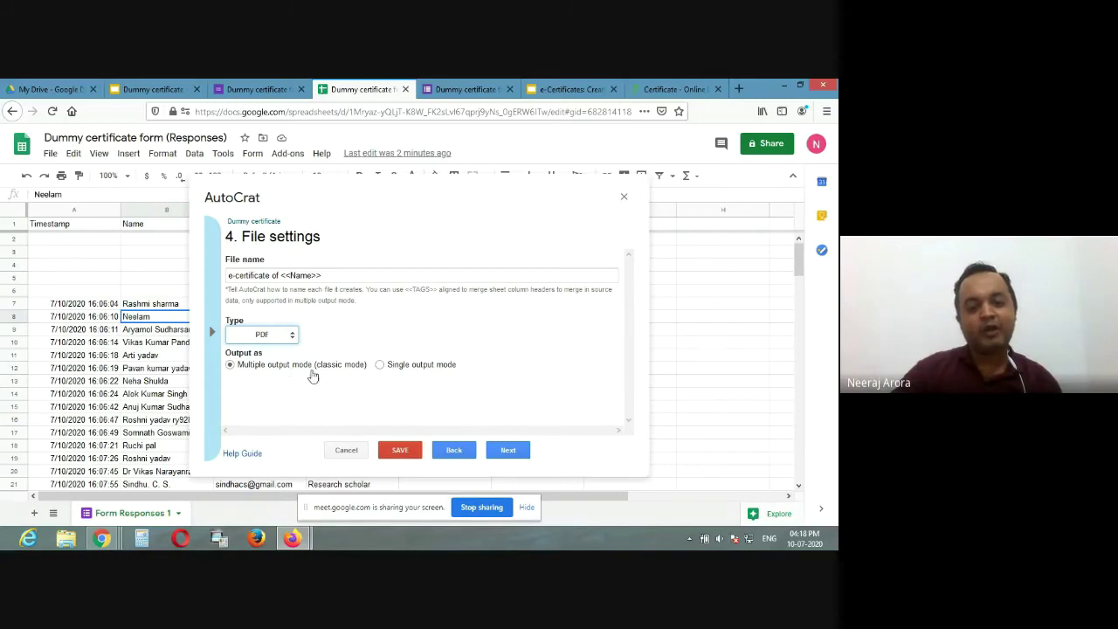
left_click(399, 451)
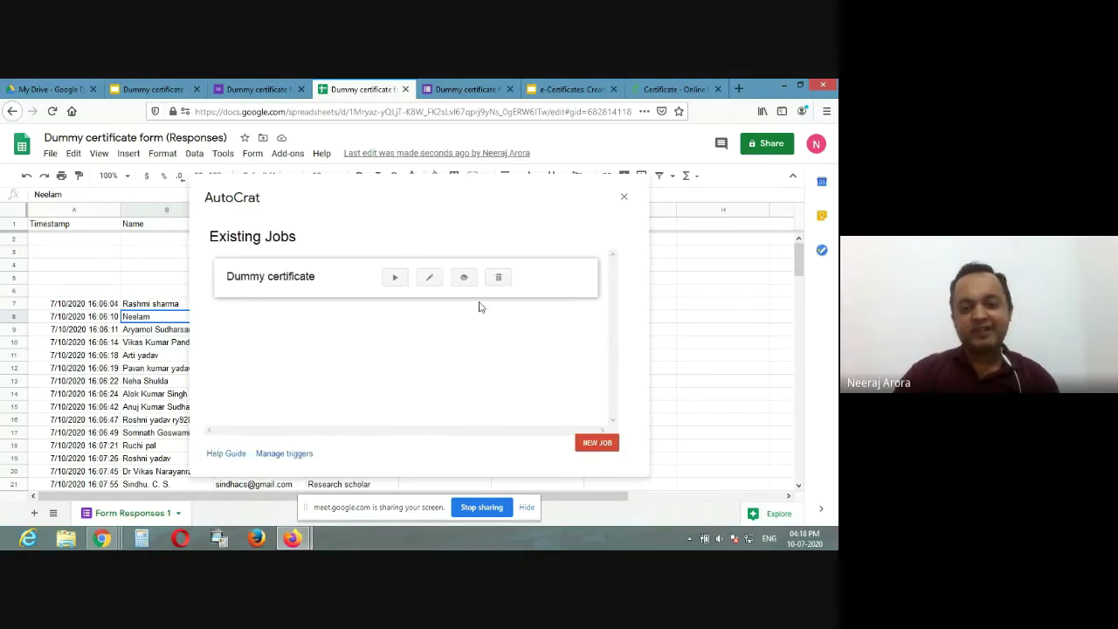
Step: Edit the Dummy certificate job and advance two screens to the column-mapping step
left_click(436, 281)
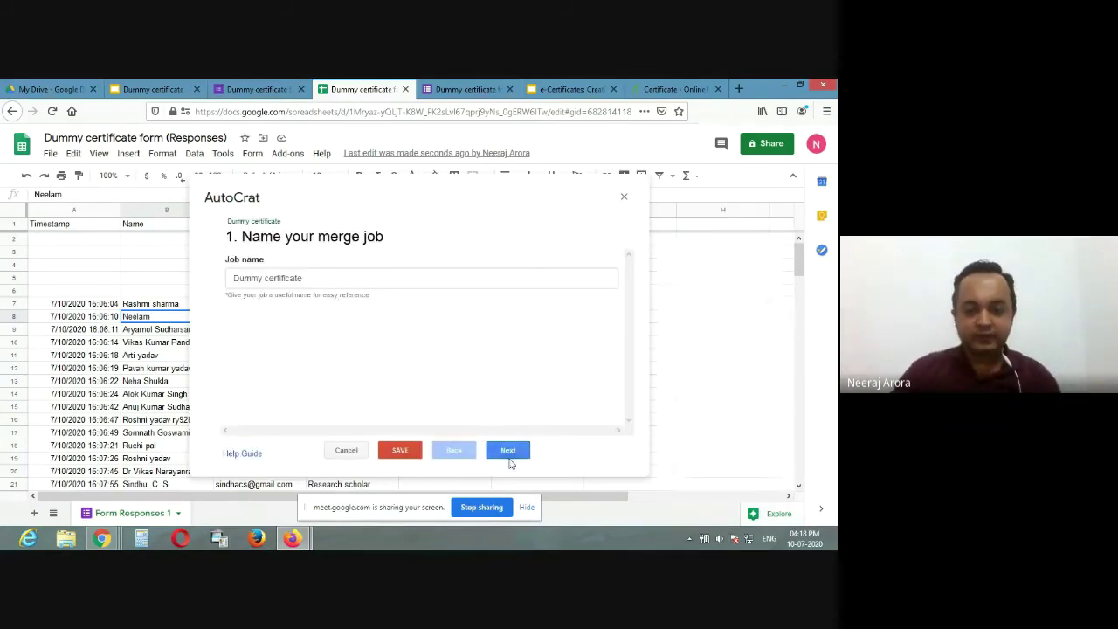
left_click(516, 453)
left_click(522, 454)
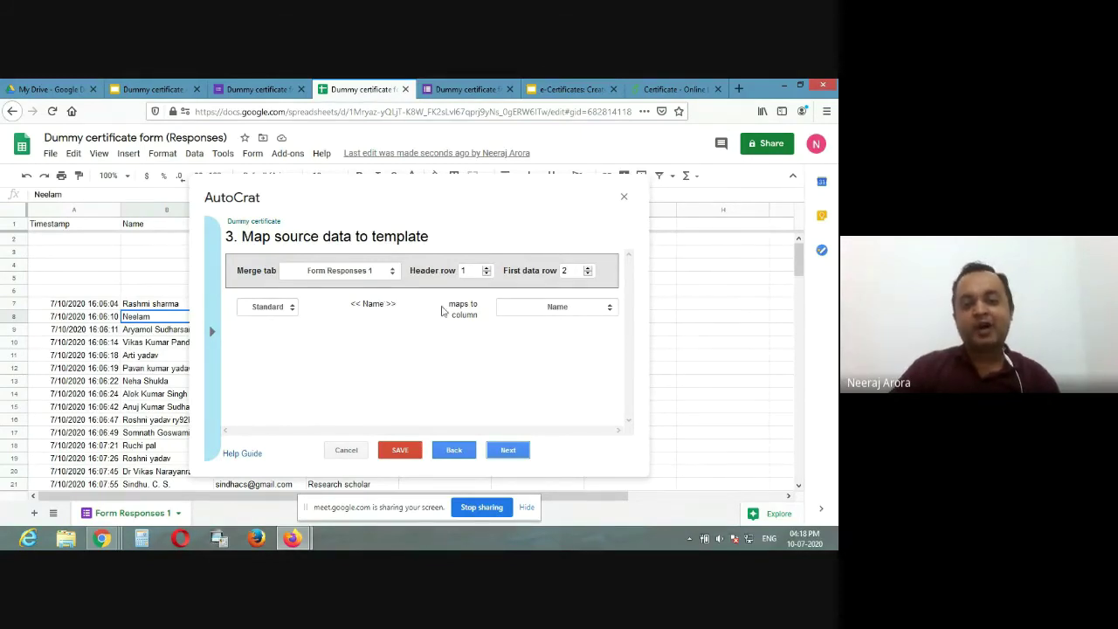
Step: Point the <<Name>> tag at the Name response column in the 'maps to column' dropdown
left_click(529, 311)
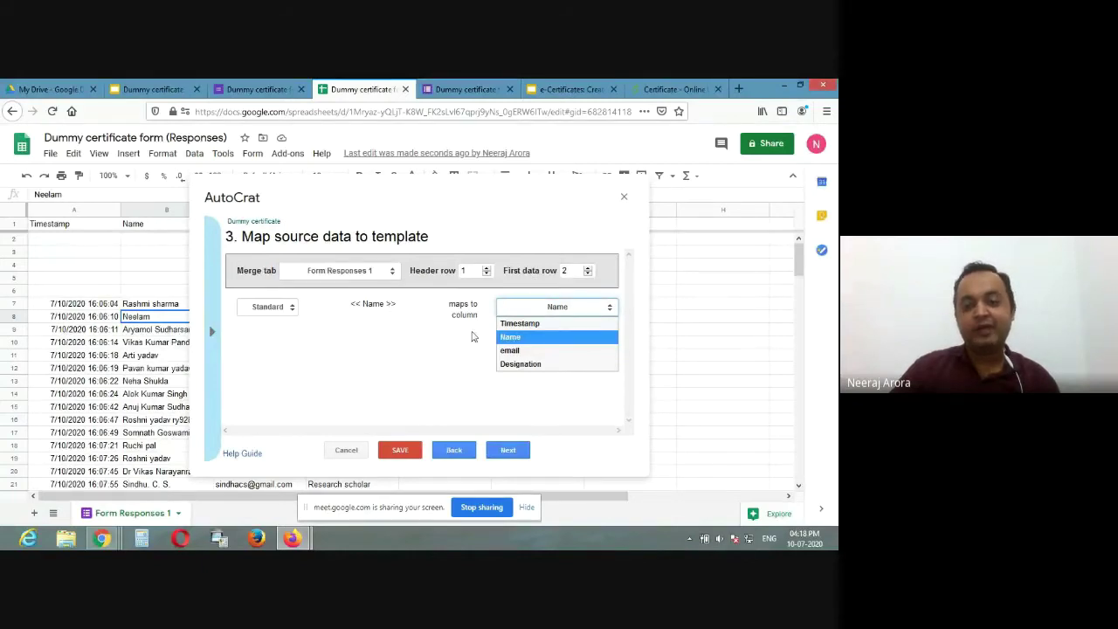
left_click(512, 339)
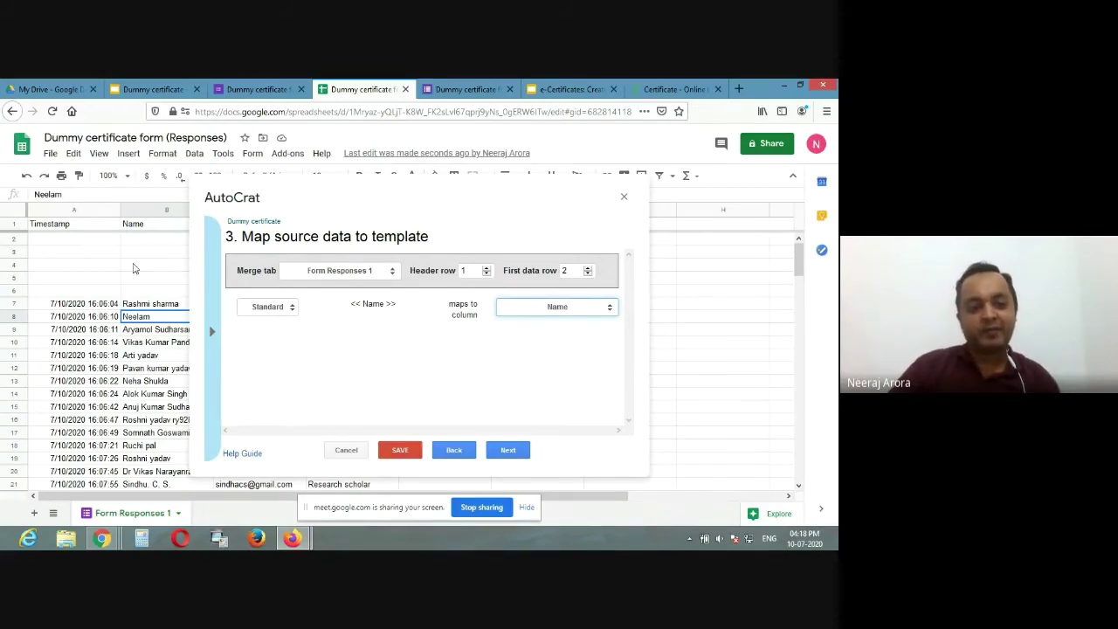
left_click(533, 313)
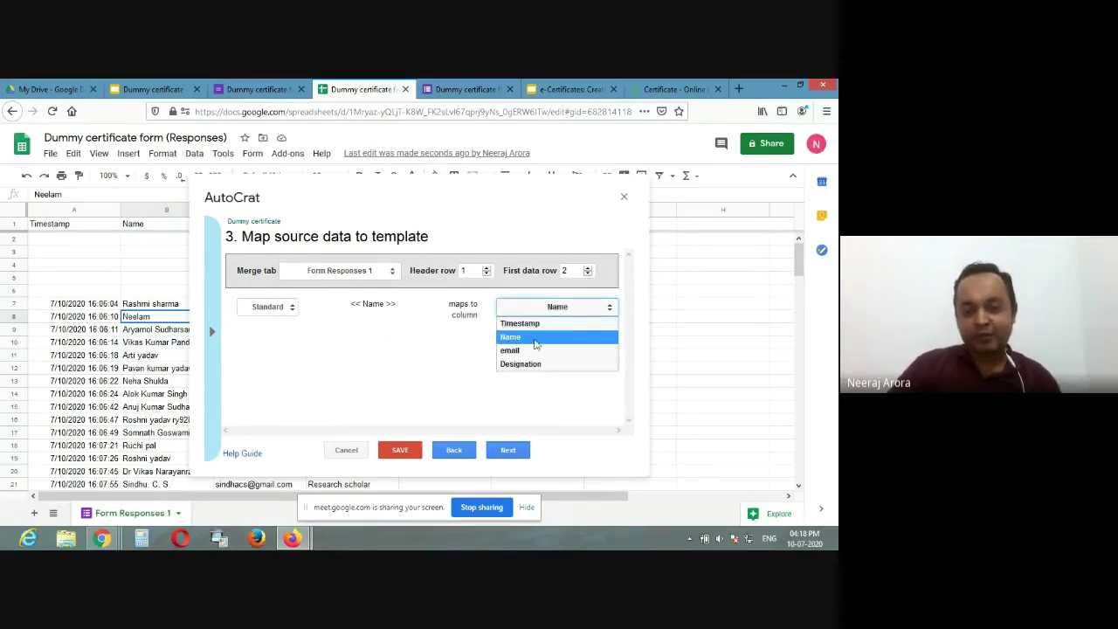
left_click(535, 340)
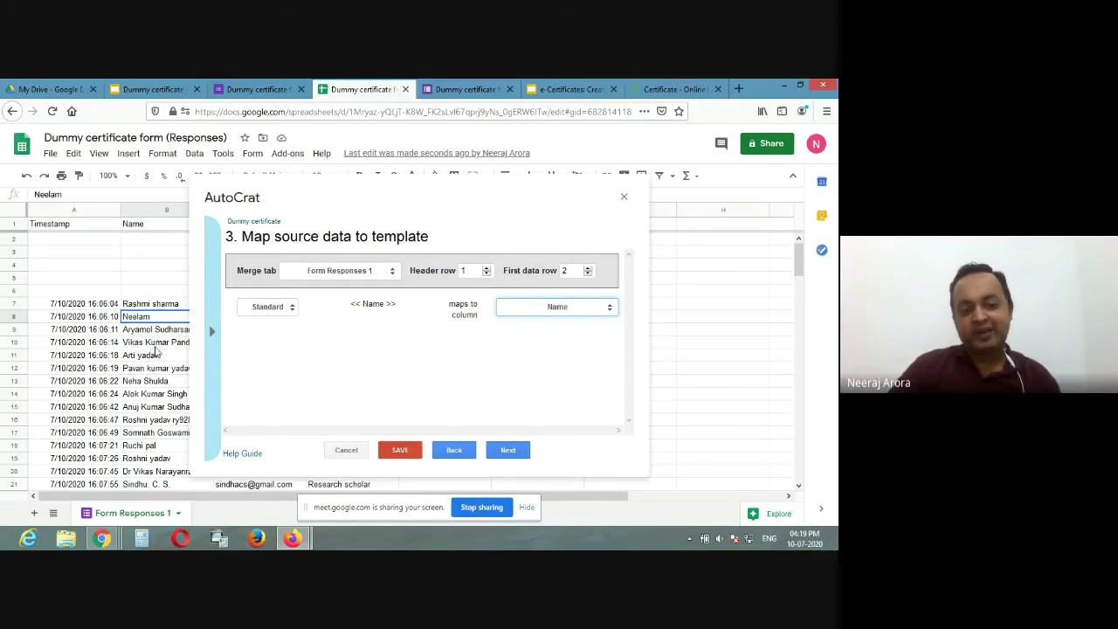
left_click(603, 308)
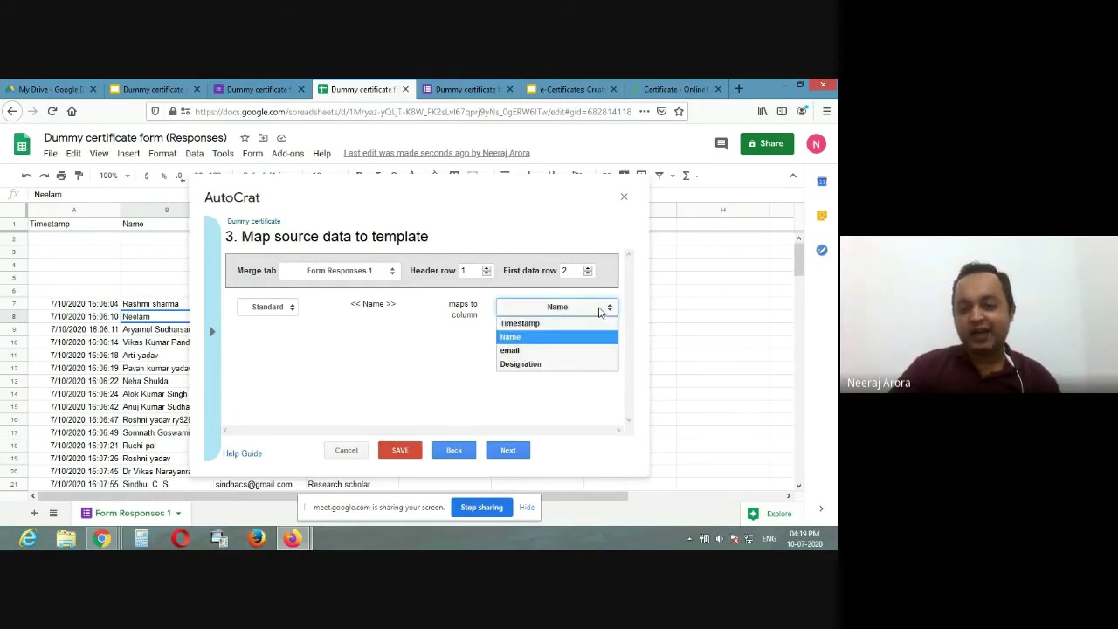
left_click(560, 350)
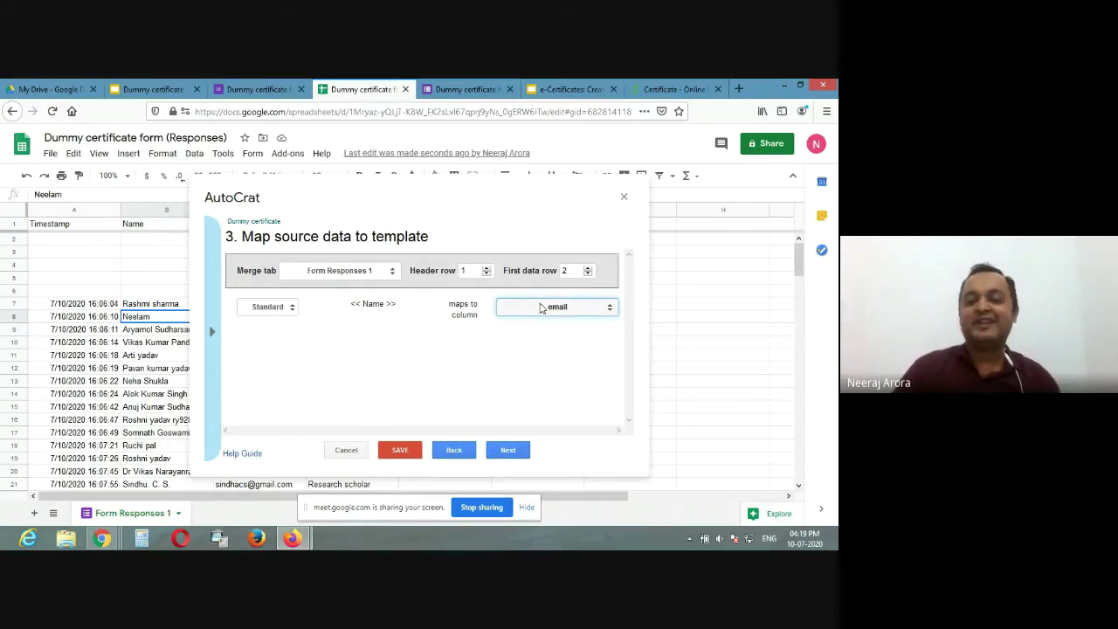
left_click(540, 307)
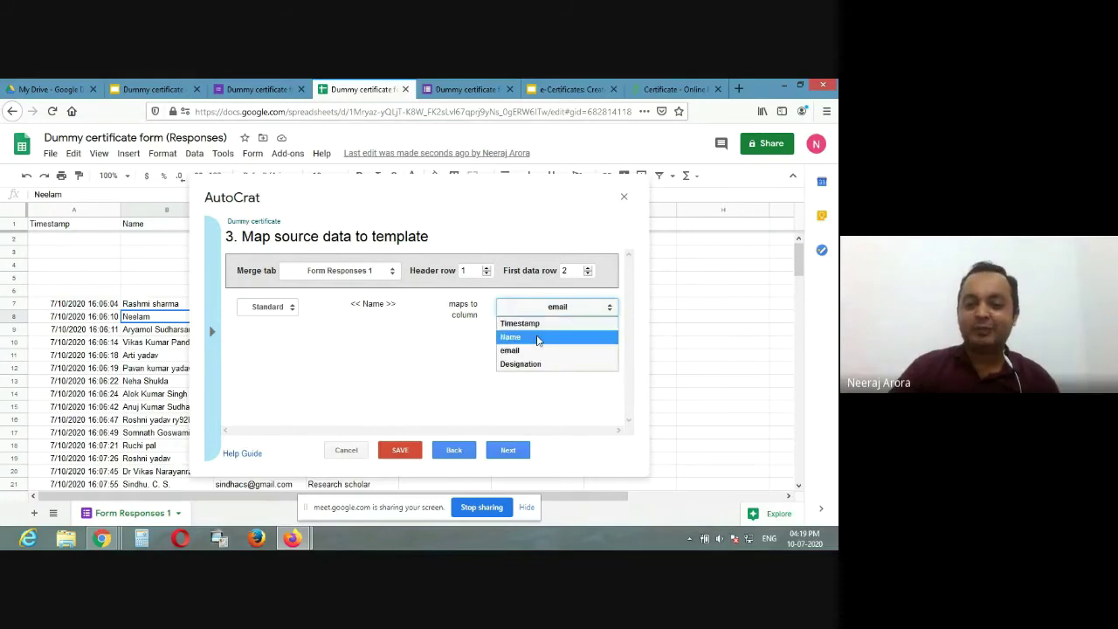
left_click(537, 334)
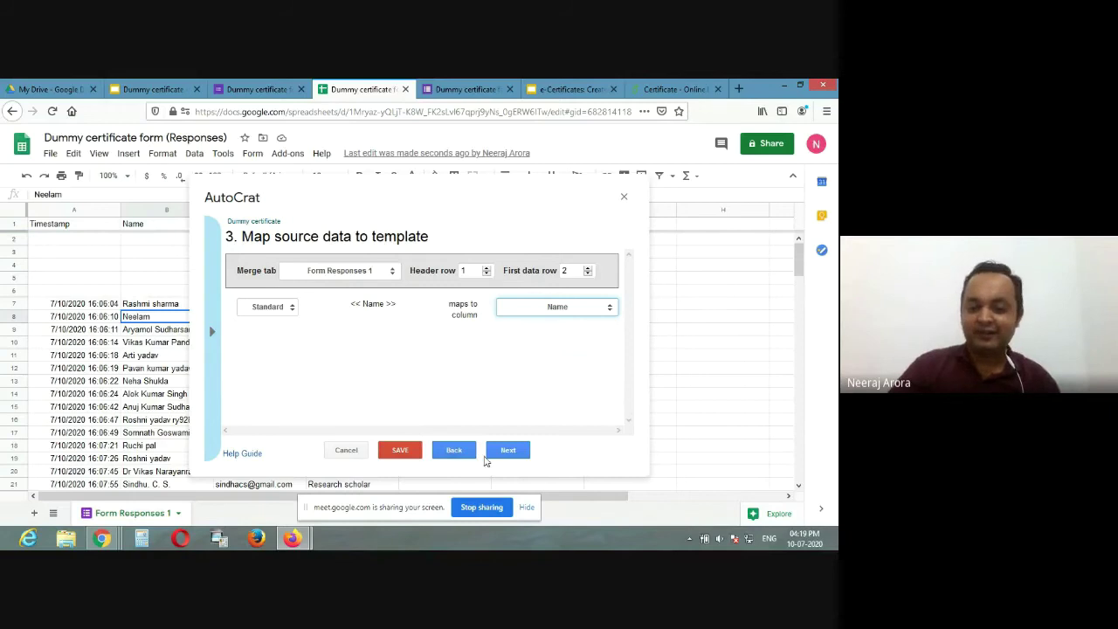
Step: Advance past file settings, destination folder, folder reference and merge condition to step 8
left_click(507, 451)
left_click(504, 450)
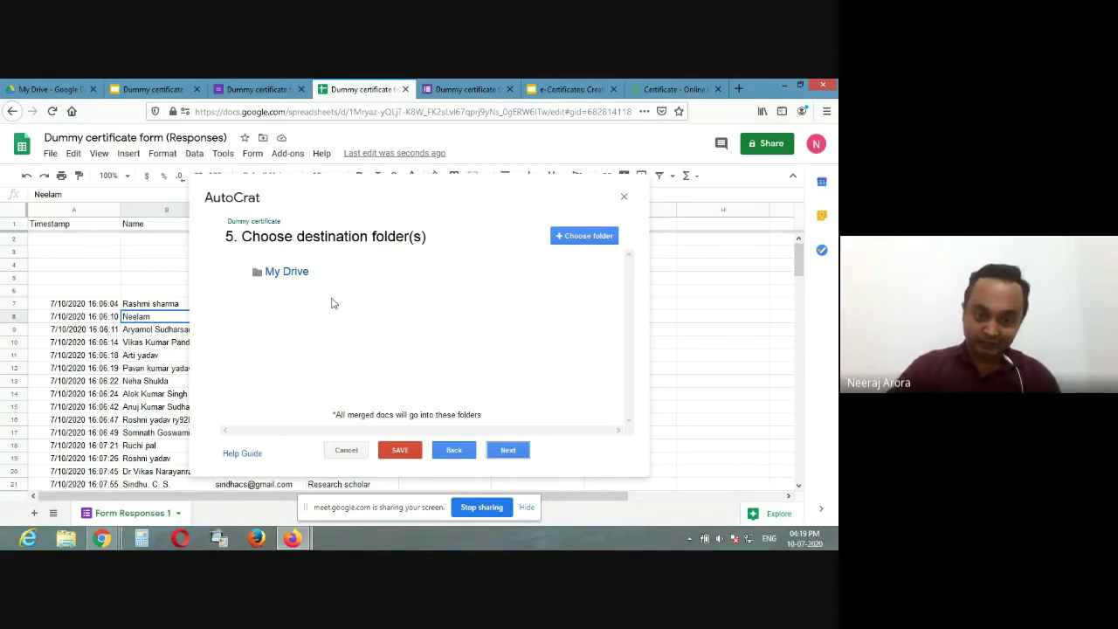
left_click(506, 452)
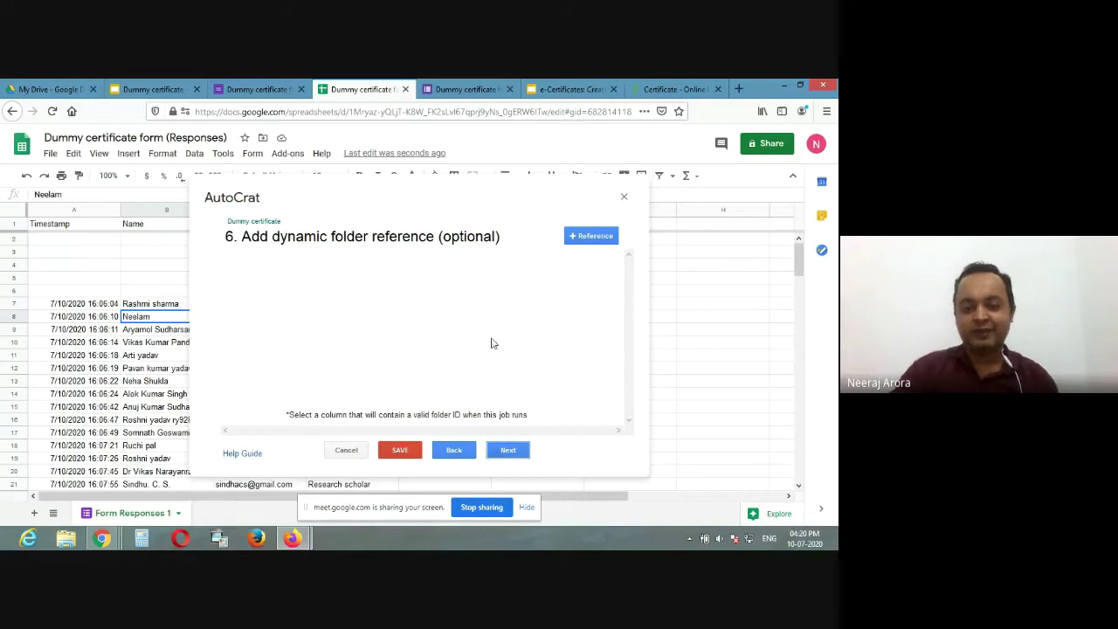
left_click(510, 451)
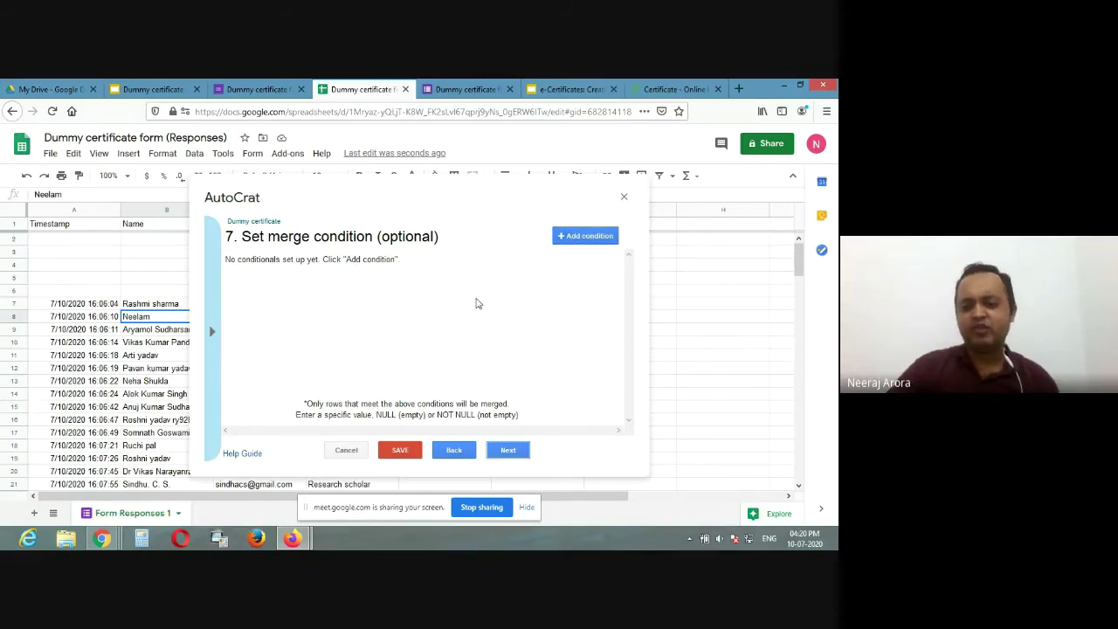
left_click(505, 450)
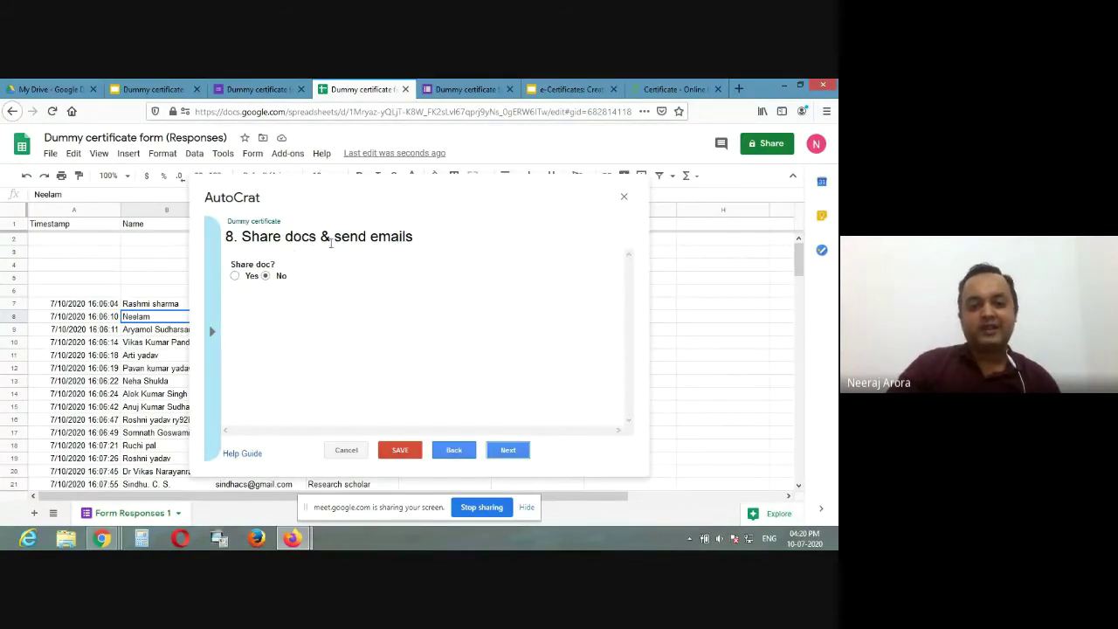
Step: Set 'Share doc?' to Yes and address the email To field to <<email>>
left_click(235, 276)
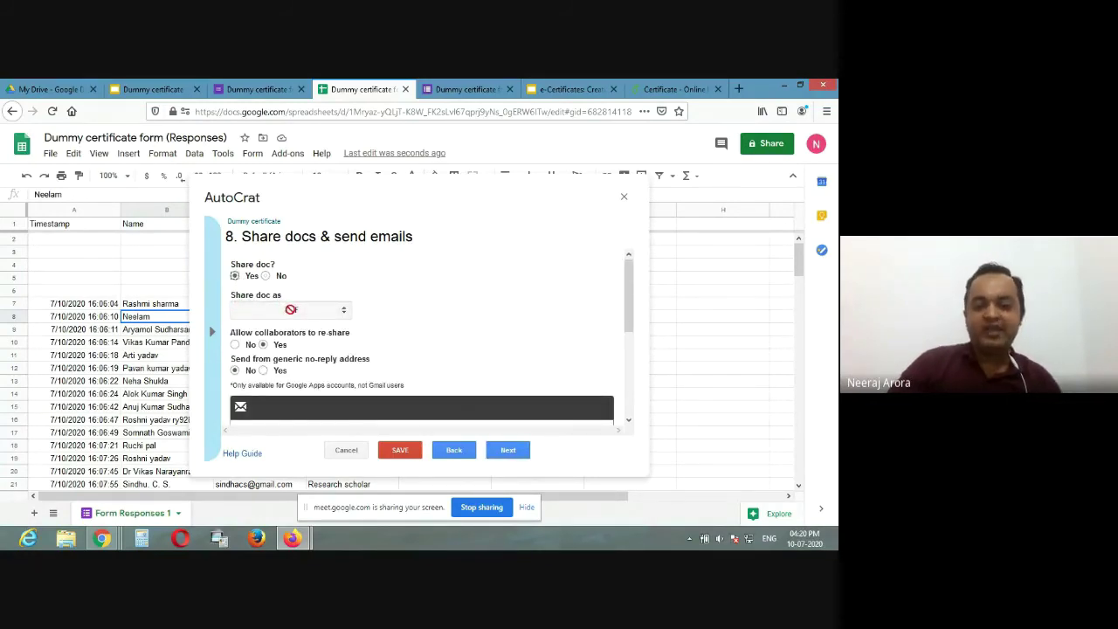
scroll(281, 304, "down", 3)
scroll(279, 300, "up", 1)
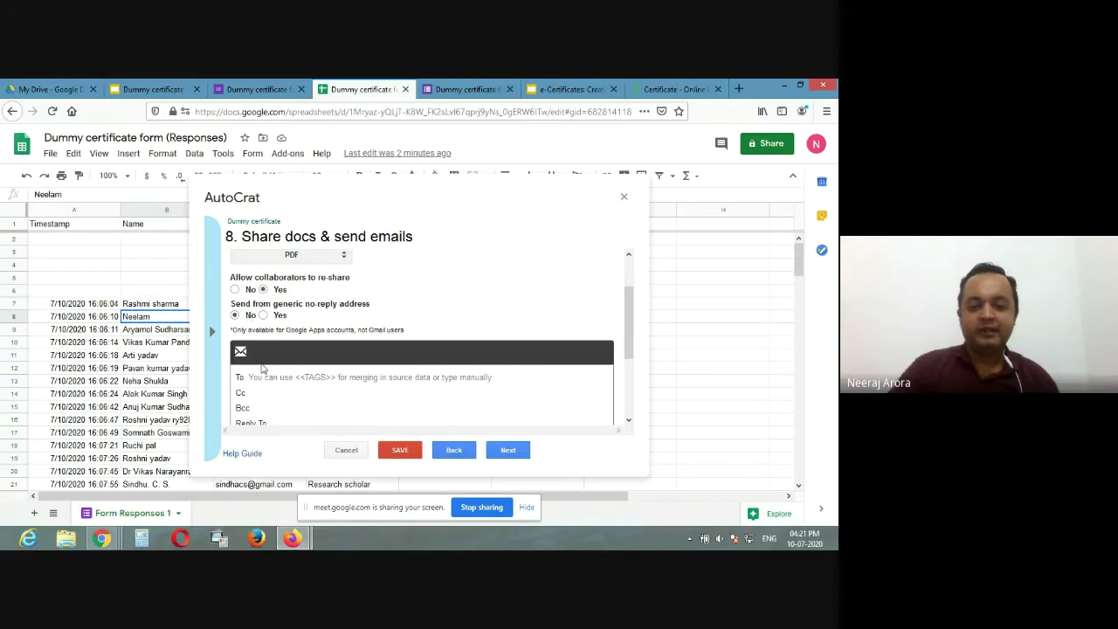
scroll(262, 368, "down", 1)
left_click(297, 324)
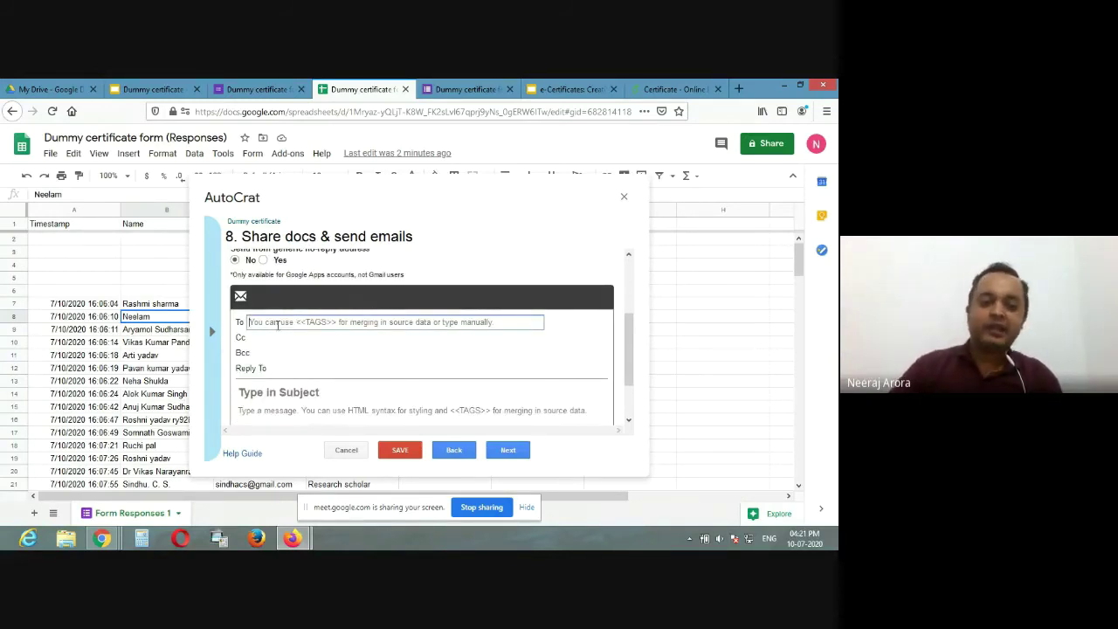
type("<<emai")
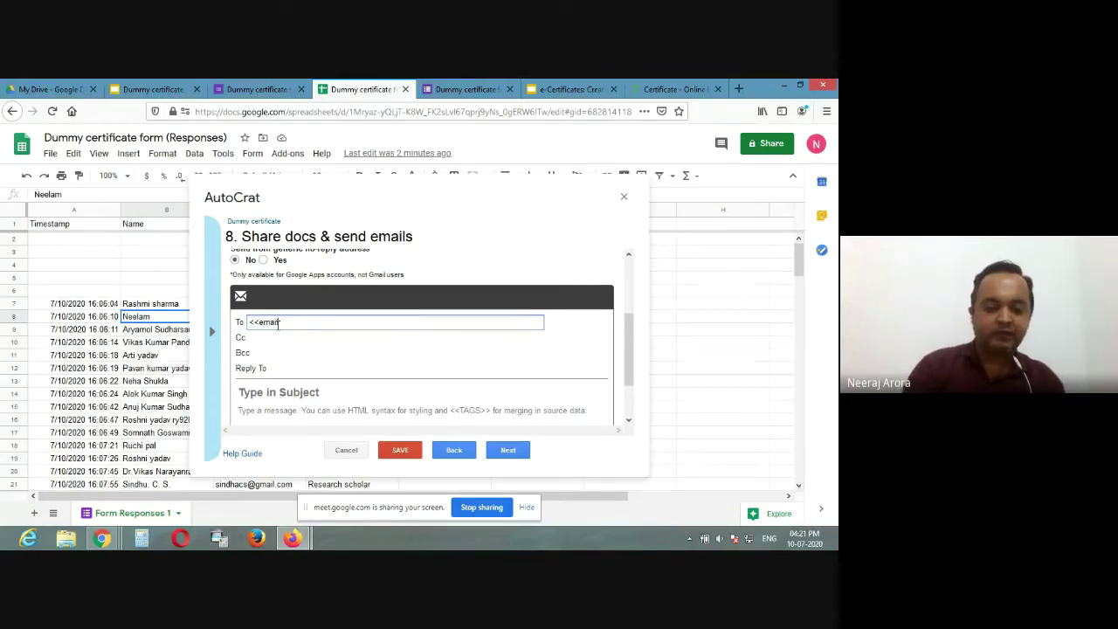
type("l")
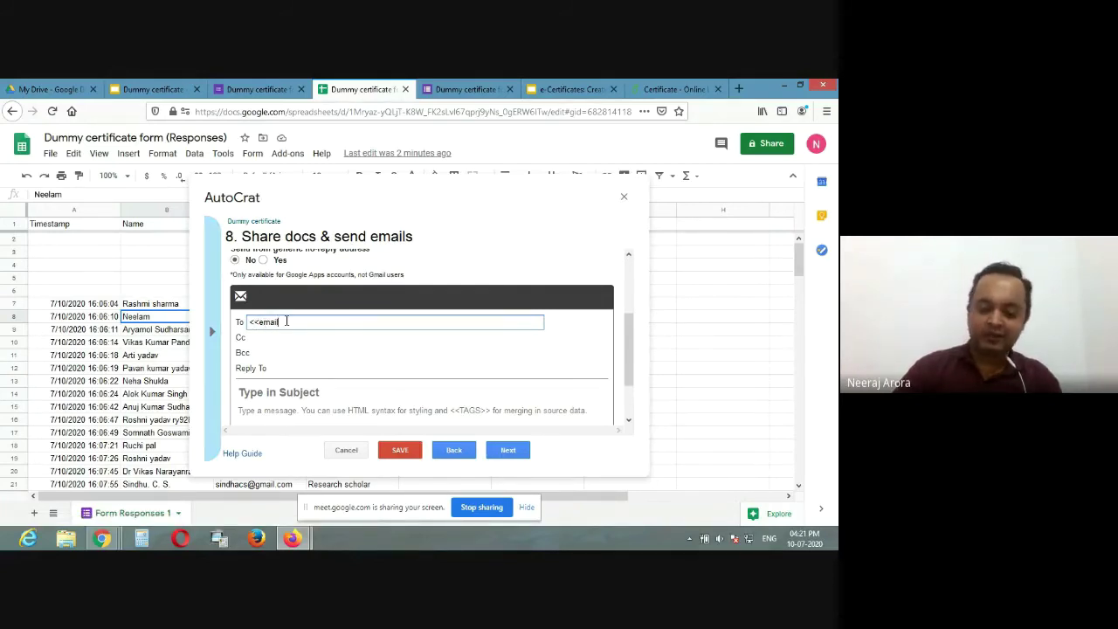
type(">>")
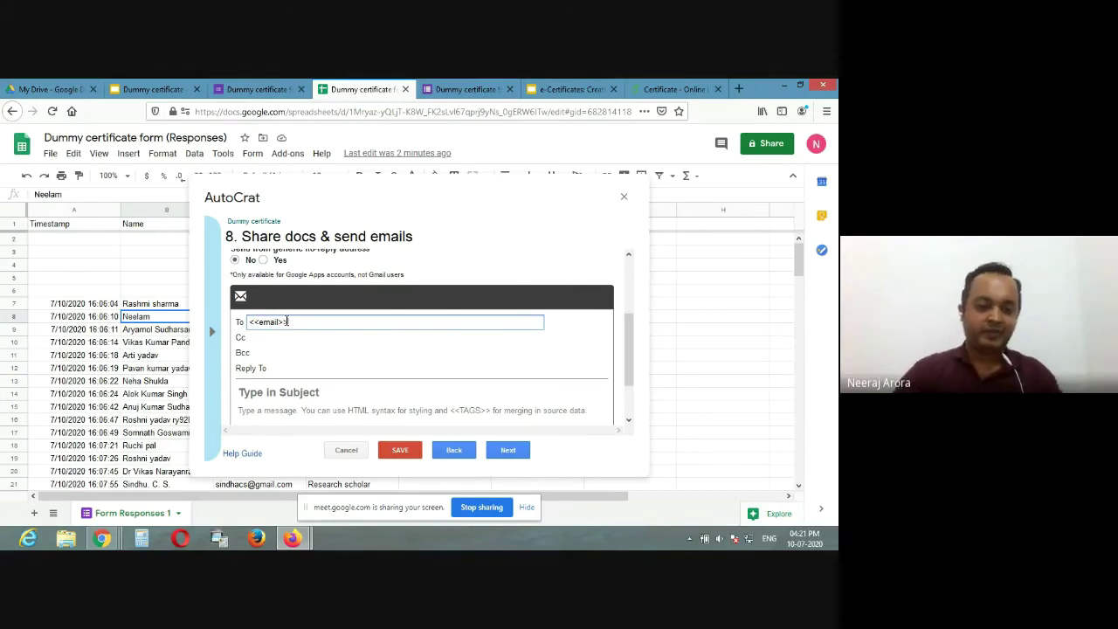
left_click(270, 398)
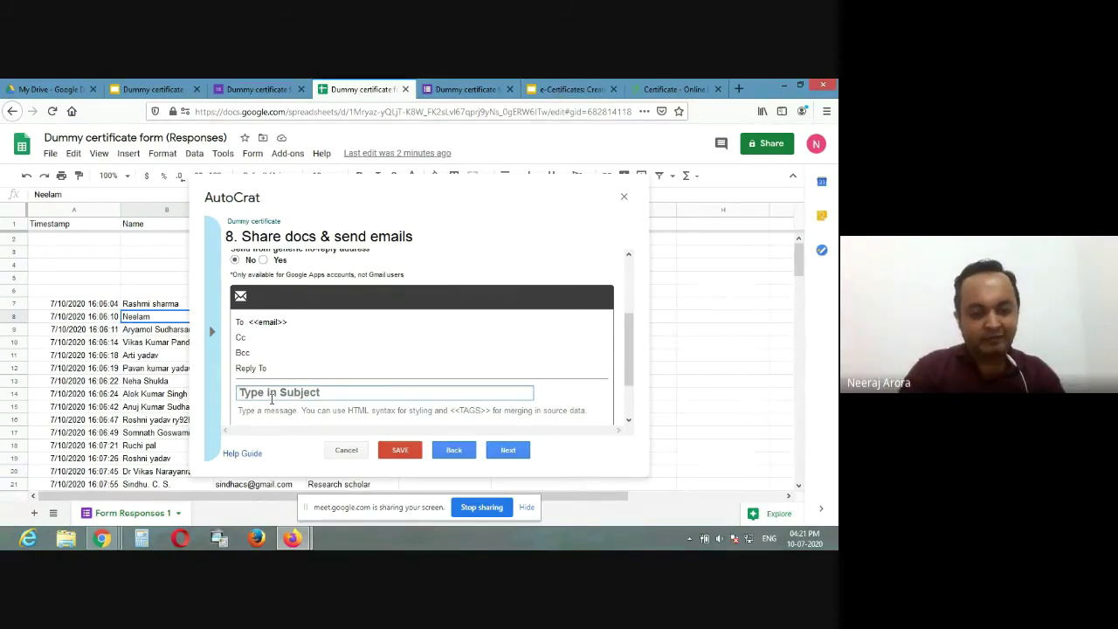
Step: Enter subject 'Dummy e-certificate of <<Name>>' and a 'Dear <<Name>>' body requesting corrections
type("D")
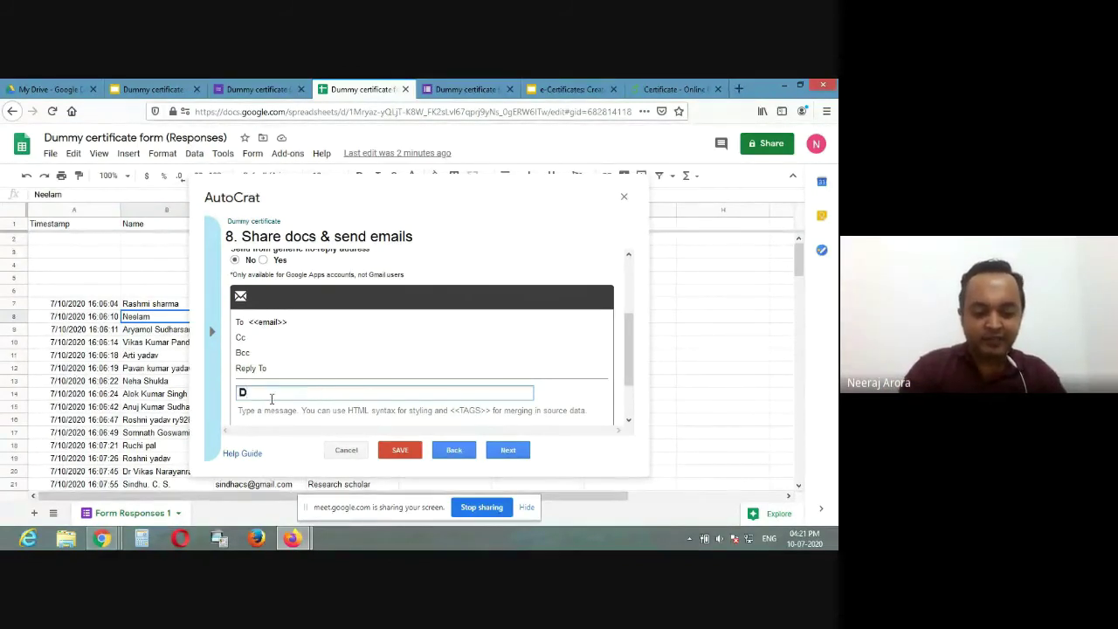
type("ummy e-ce")
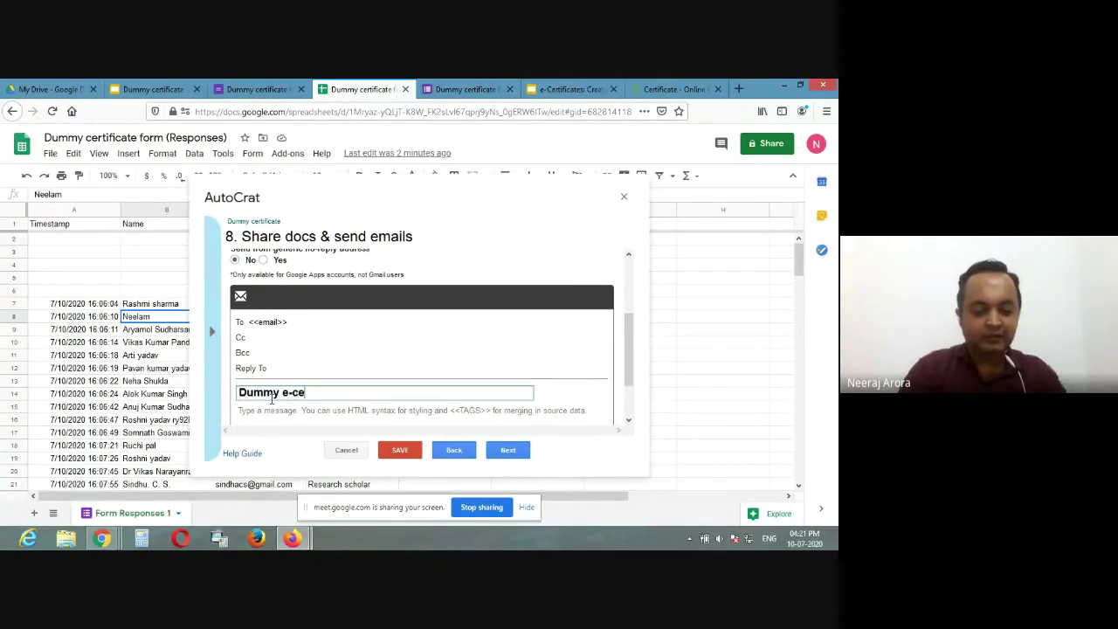
type("rtificate")
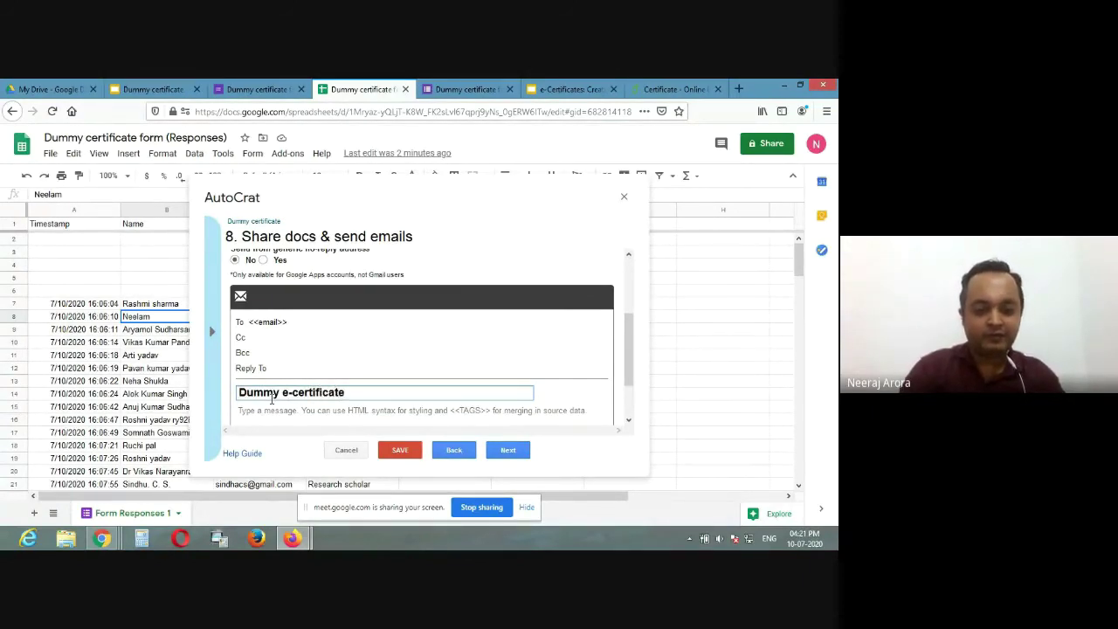
type(" of ")
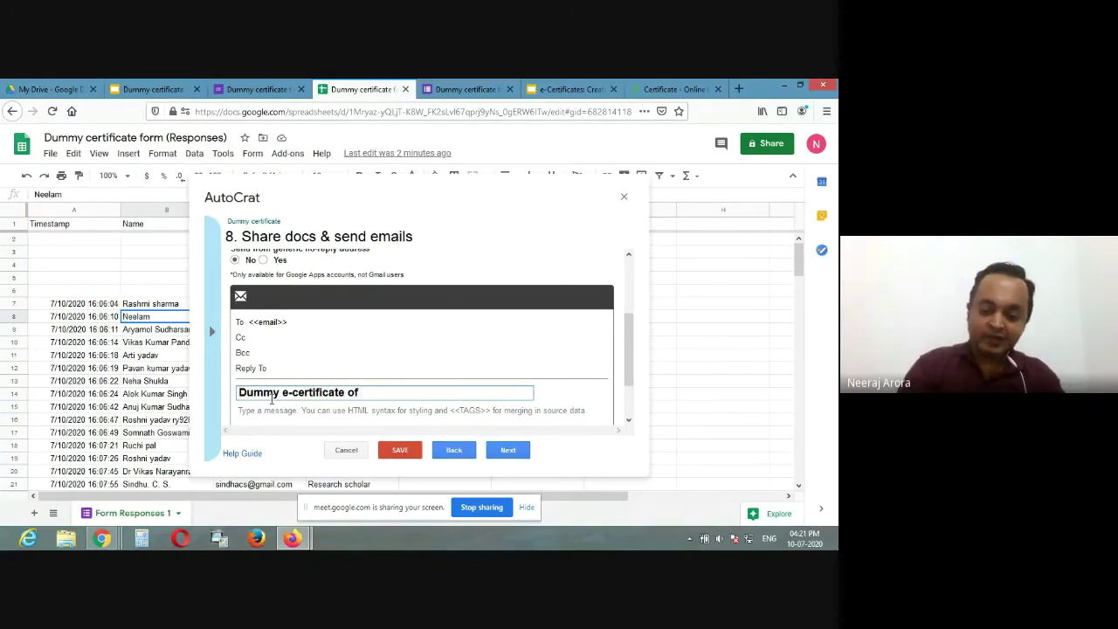
type("<<Name>>")
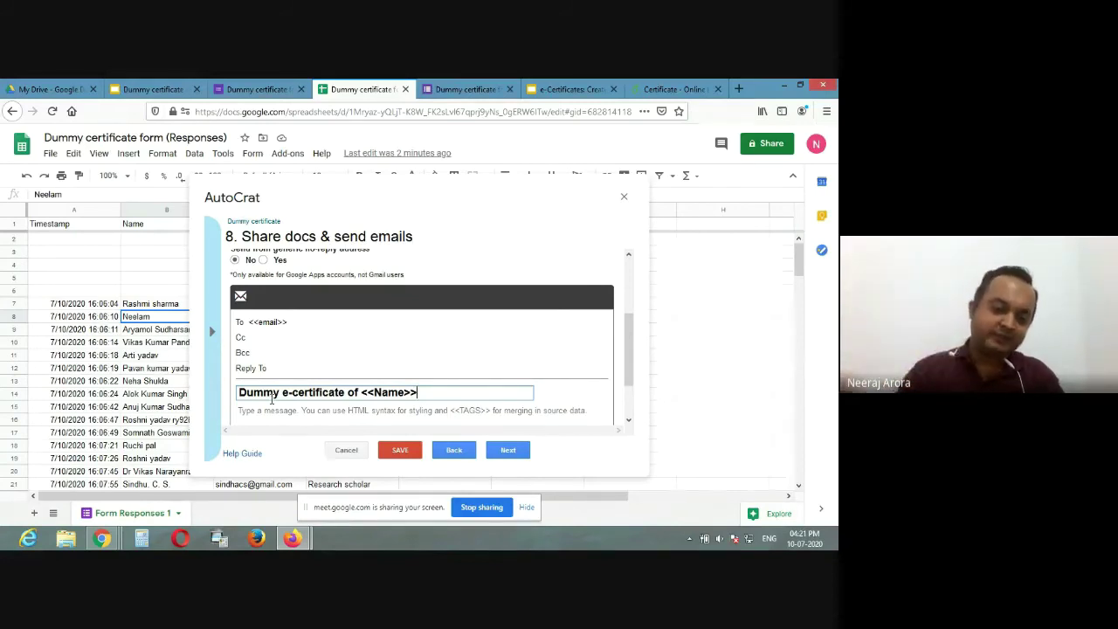
left_click(271, 416)
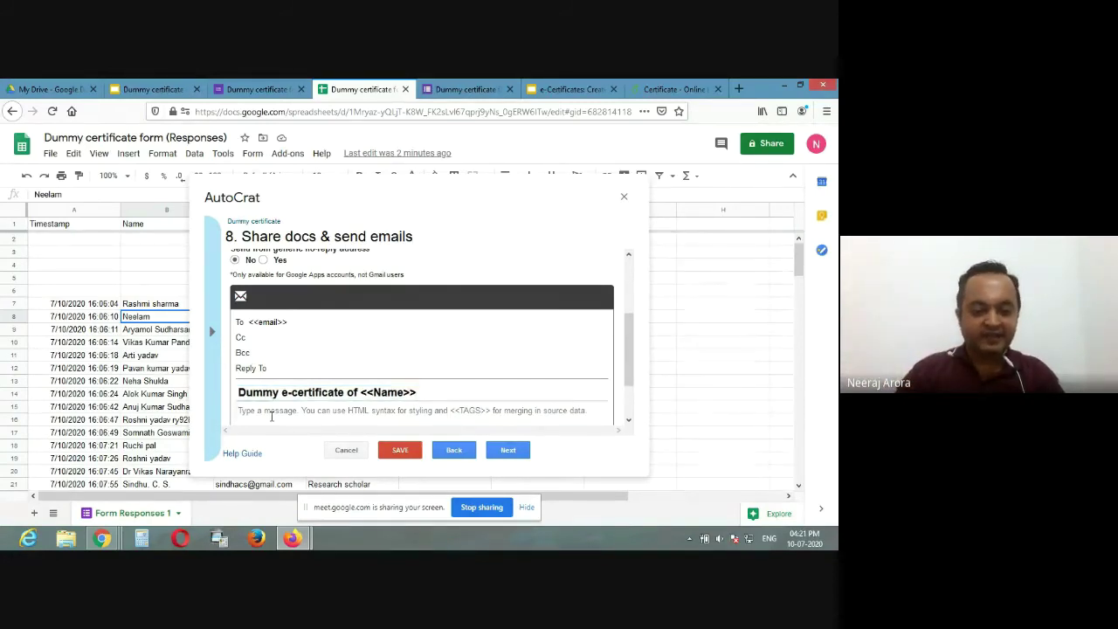
type("Dea")
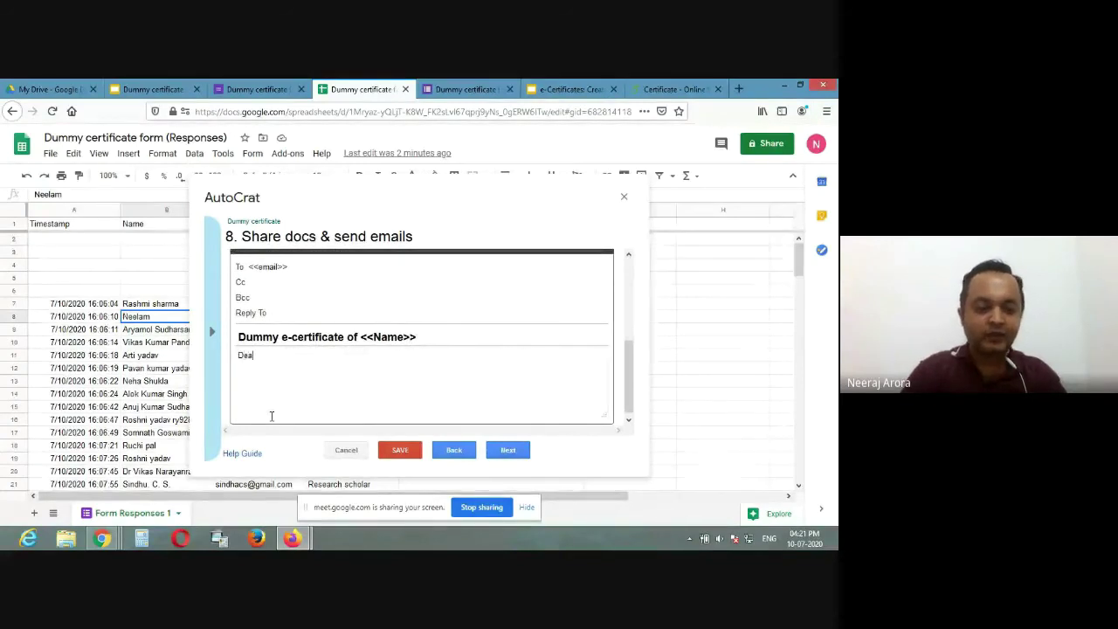
type("r <<Na")
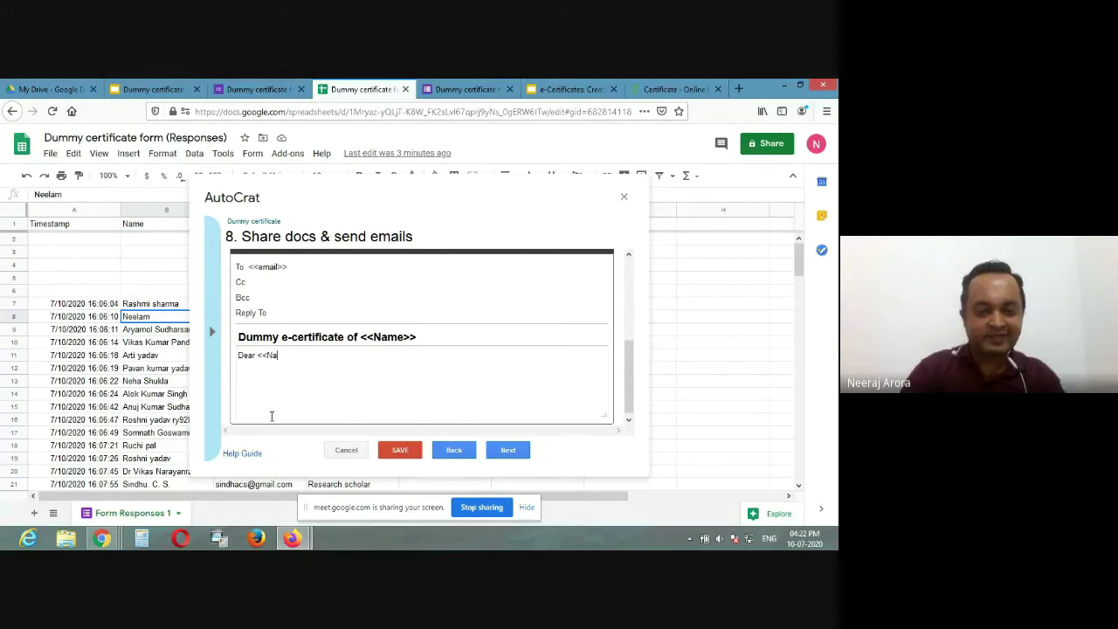
type("me>>,  ")
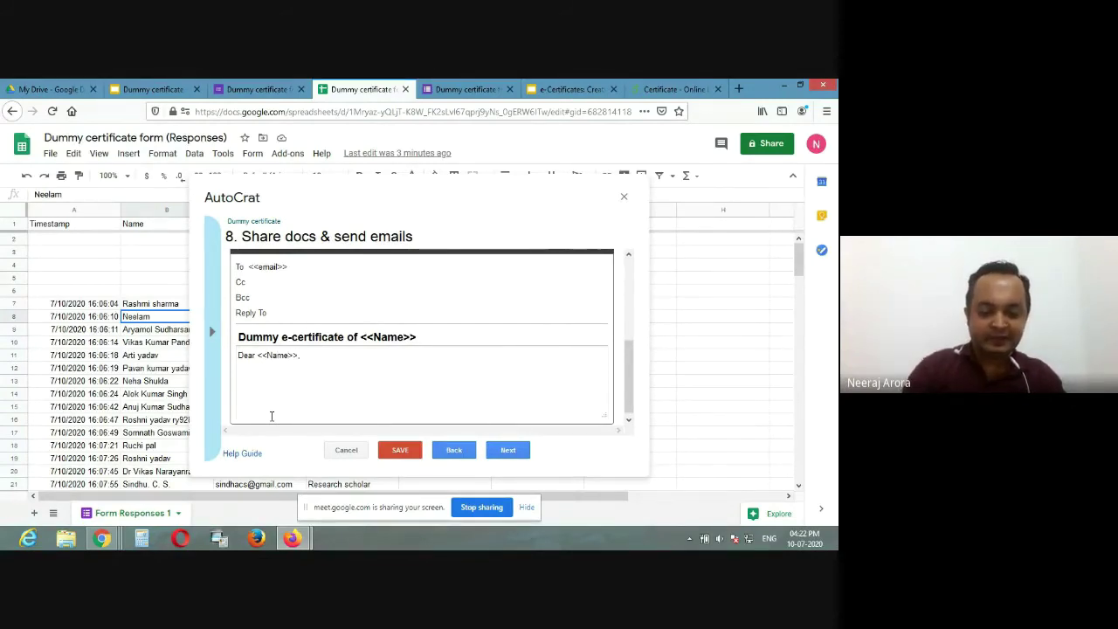
type("Please find the e-cert")
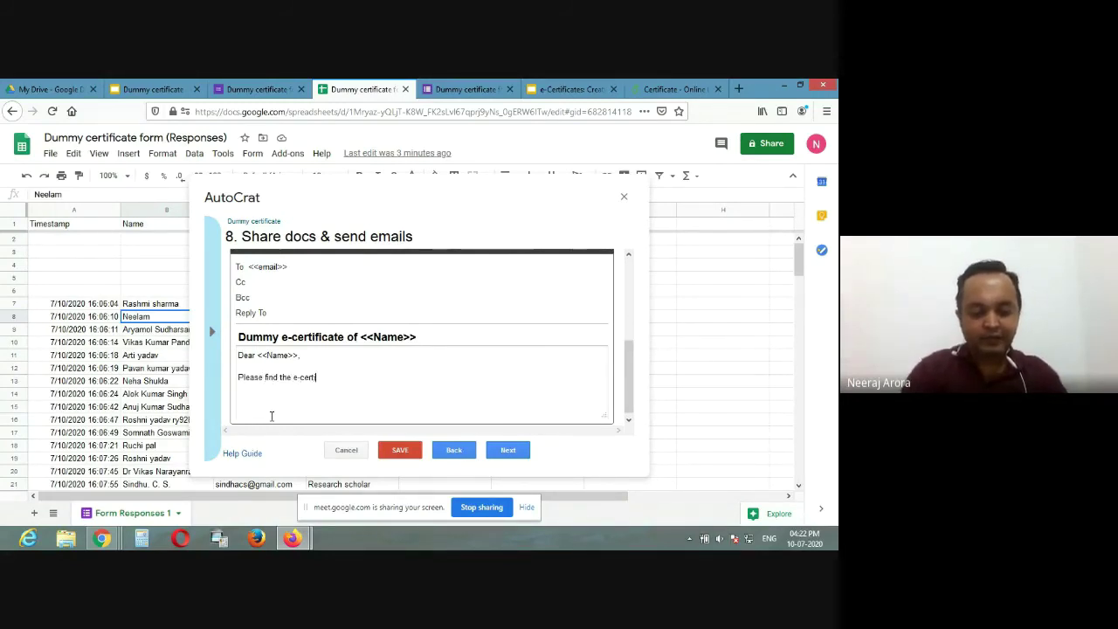
type("ificate of <<N")
type(">>")
key("Left")
key("Left")
type("Name")
key("Right")
key("Right")
type("<<Name>>. If ")
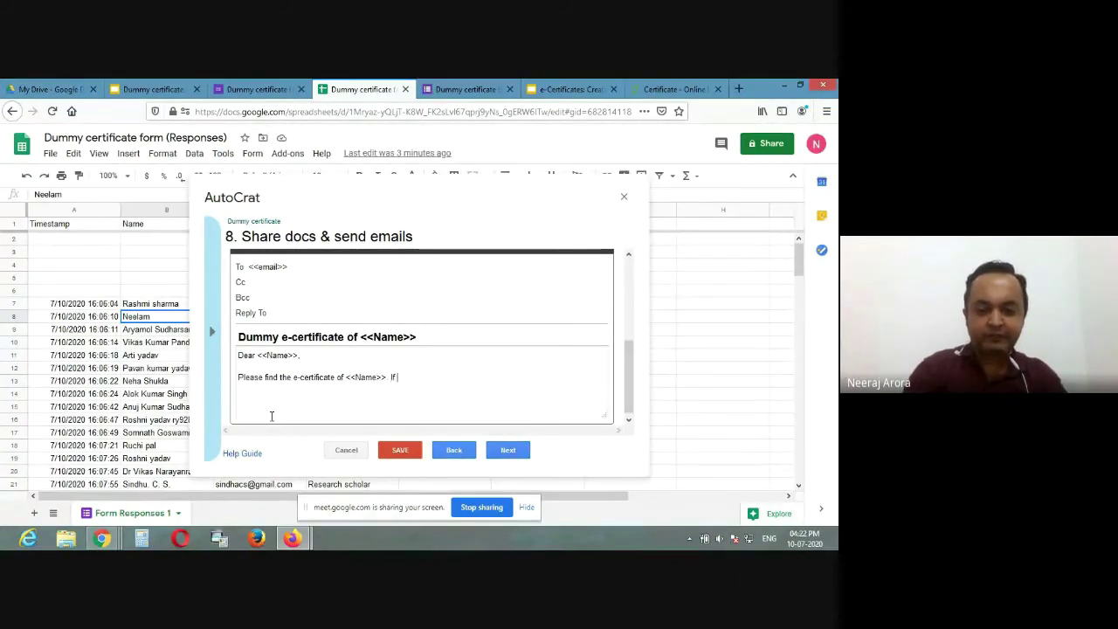
type("any co")
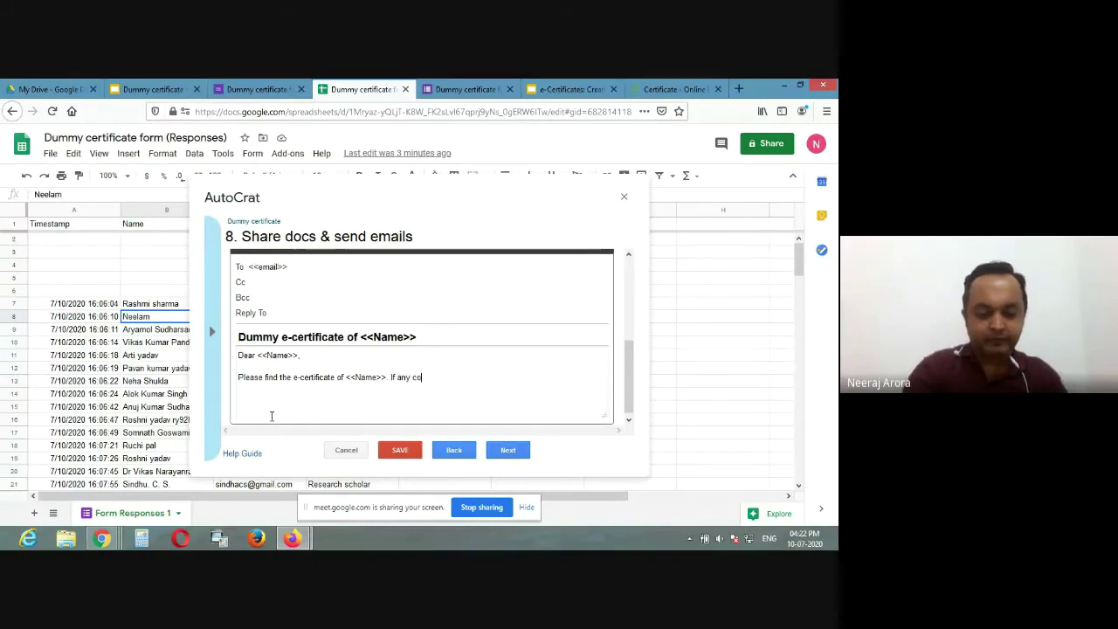
type("orection please i")
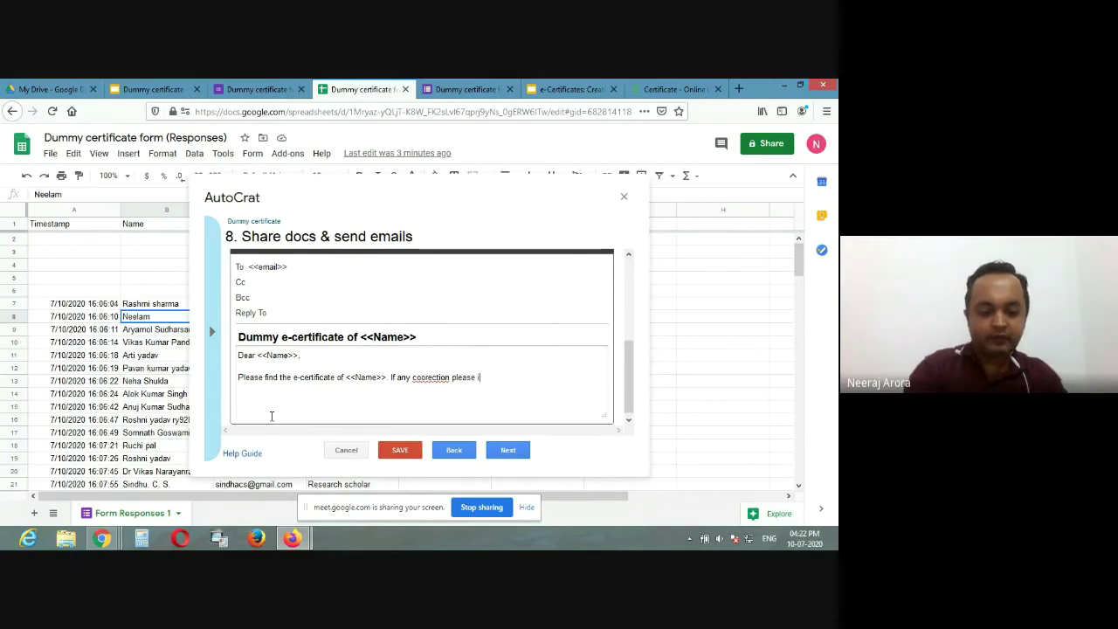
type("ntimate")
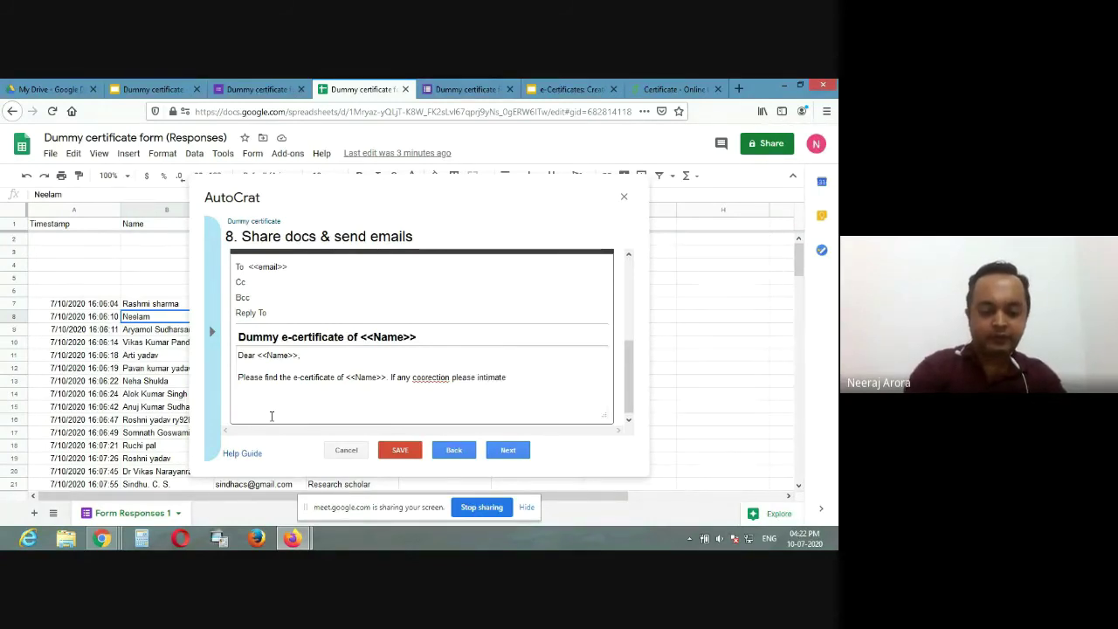
type(" immediately.")
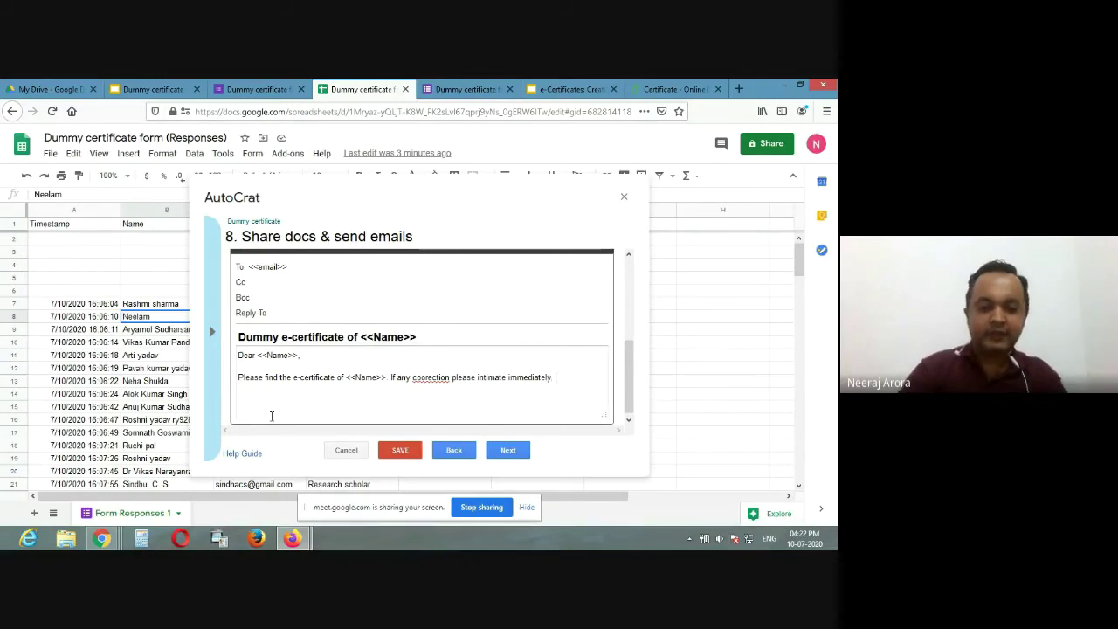
Step: Correct 'coorection' to 'correction' and add a 'Thanks and regards / Organizer' sign-off
right_click(431, 378)
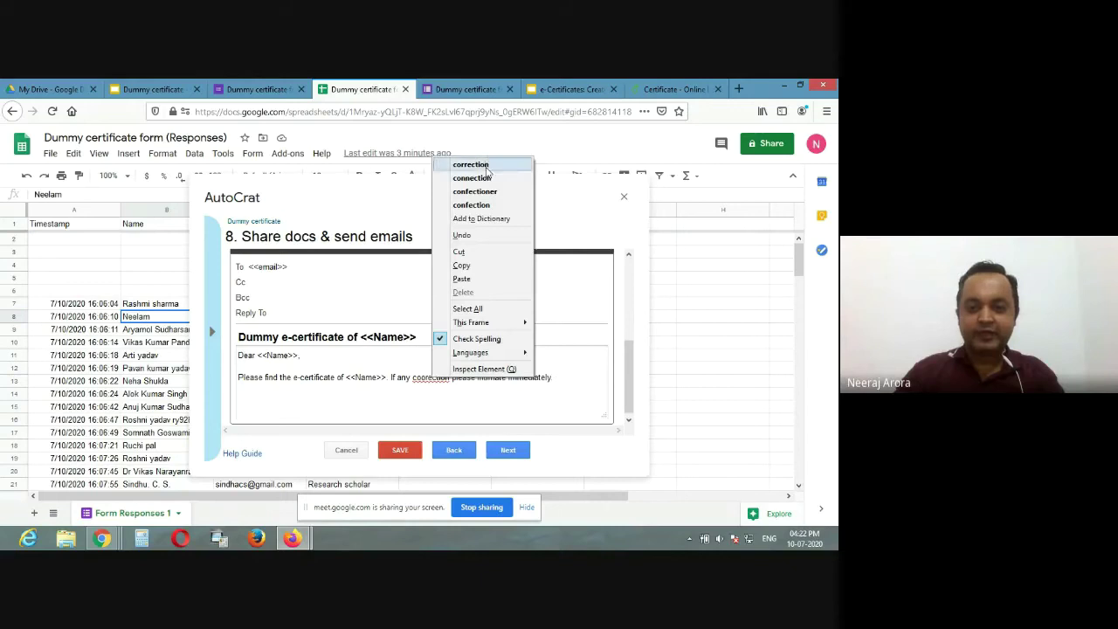
left_click(472, 164)
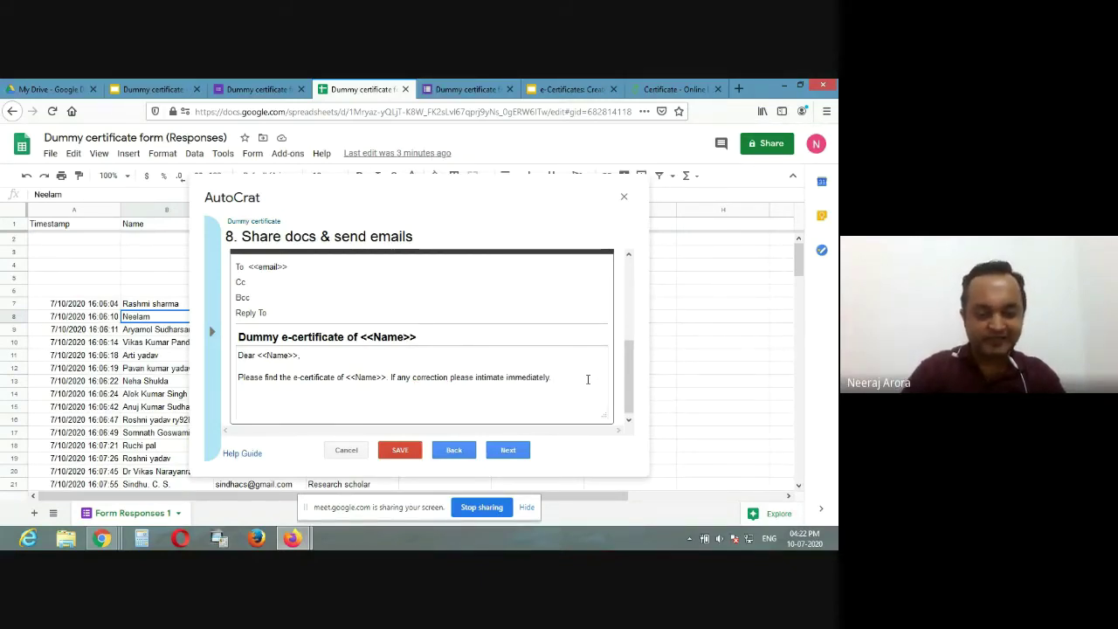
type("Tnaks and")
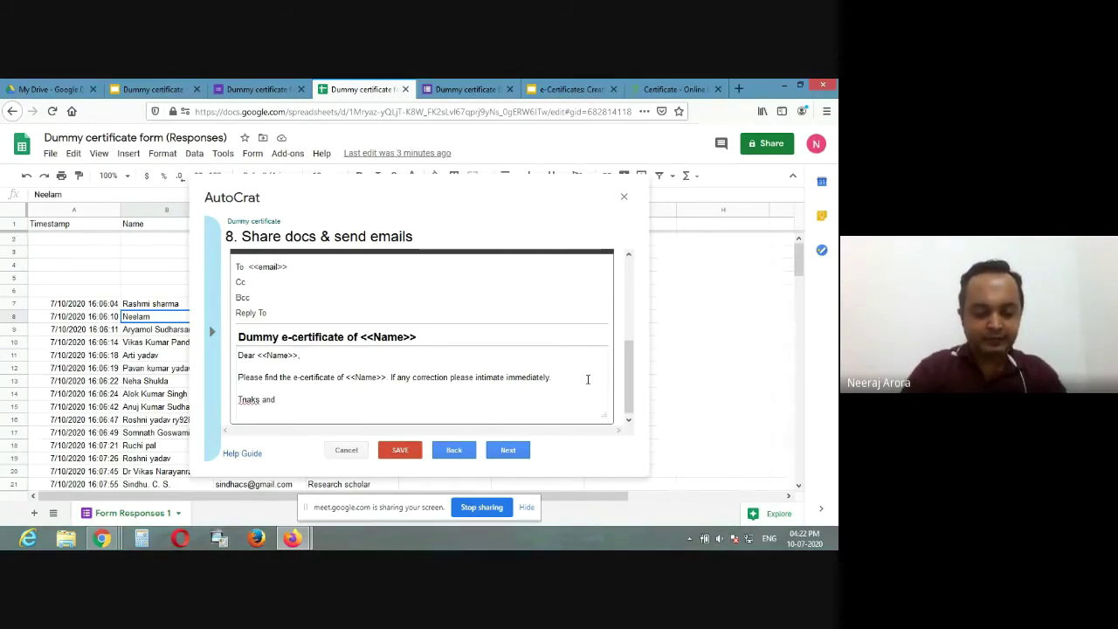
type("gards")
key("Return")
type("O")
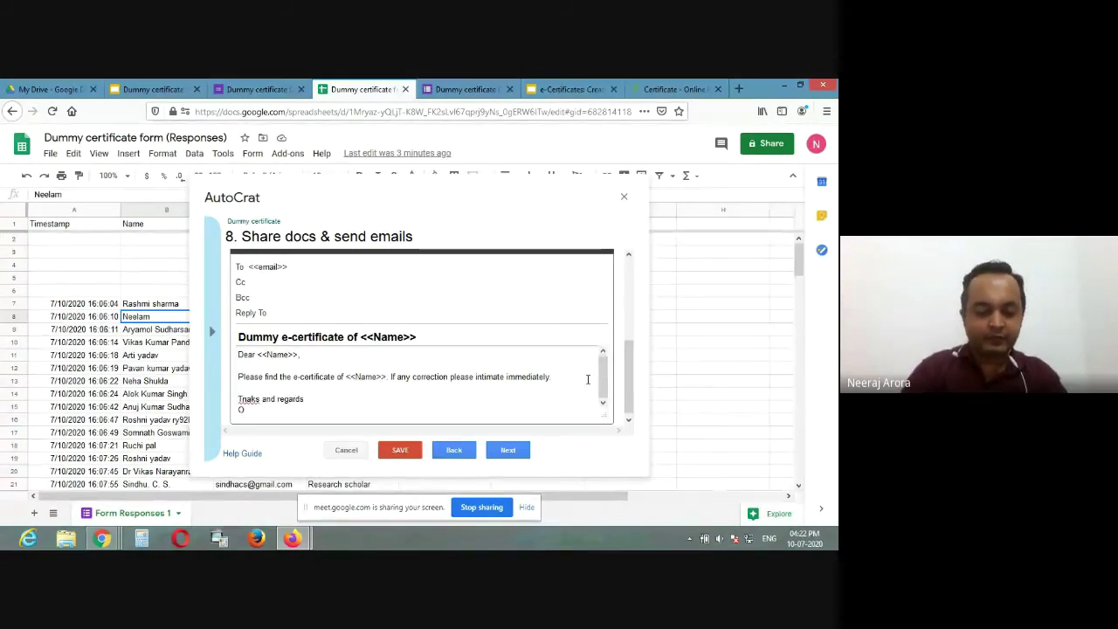
type("rganizer")
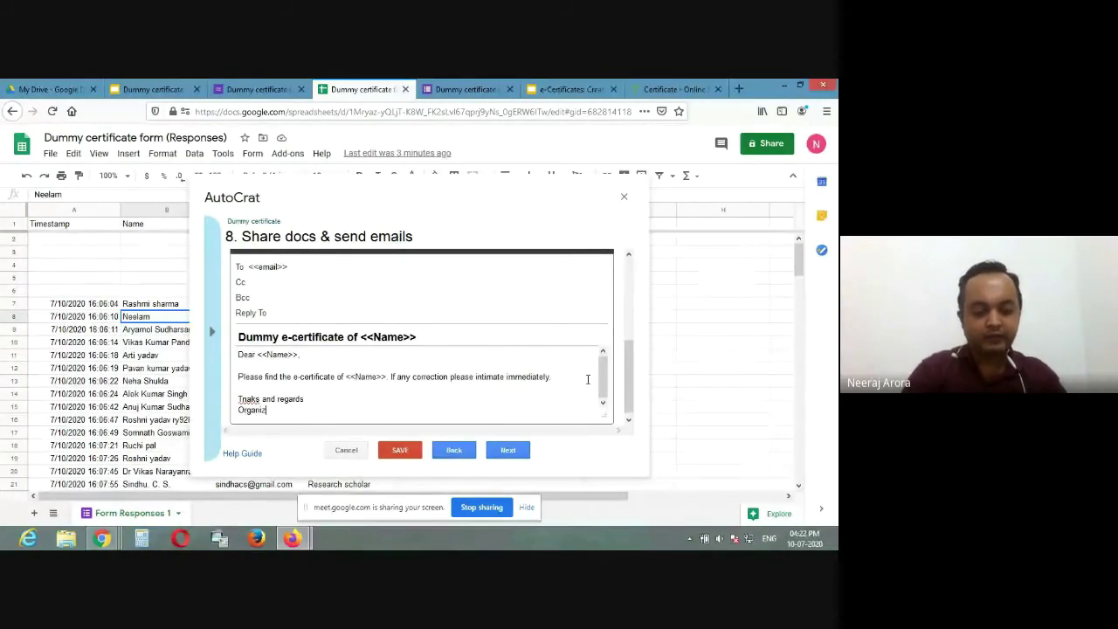
Step: Fix the misspelled 'Tnaks' to 'Thanks' and save the merge job
right_click(252, 399)
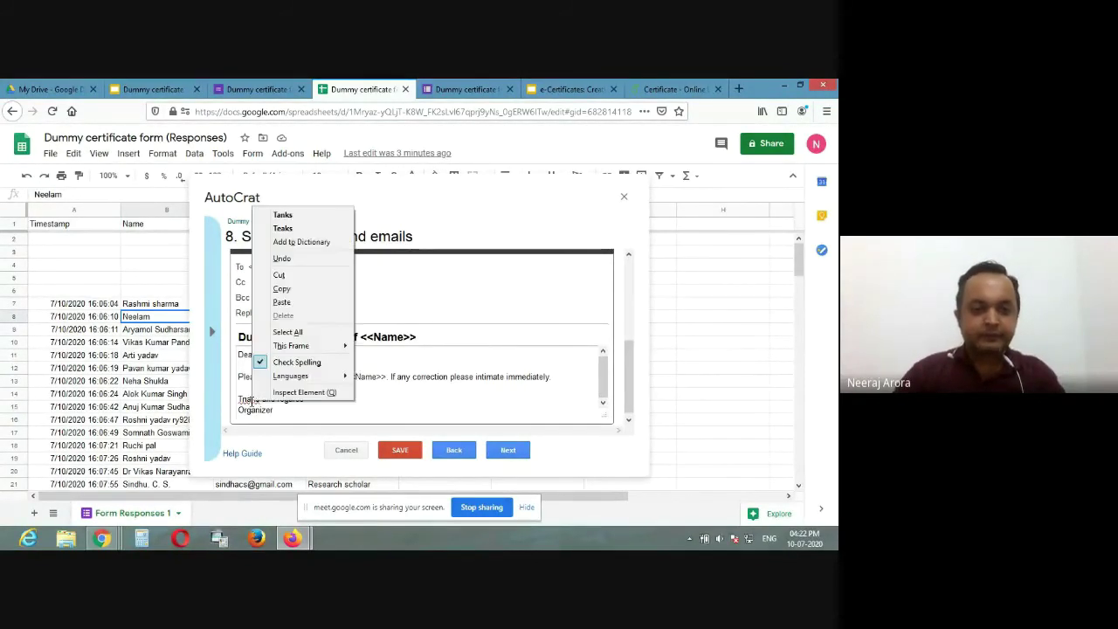
left_click(447, 397)
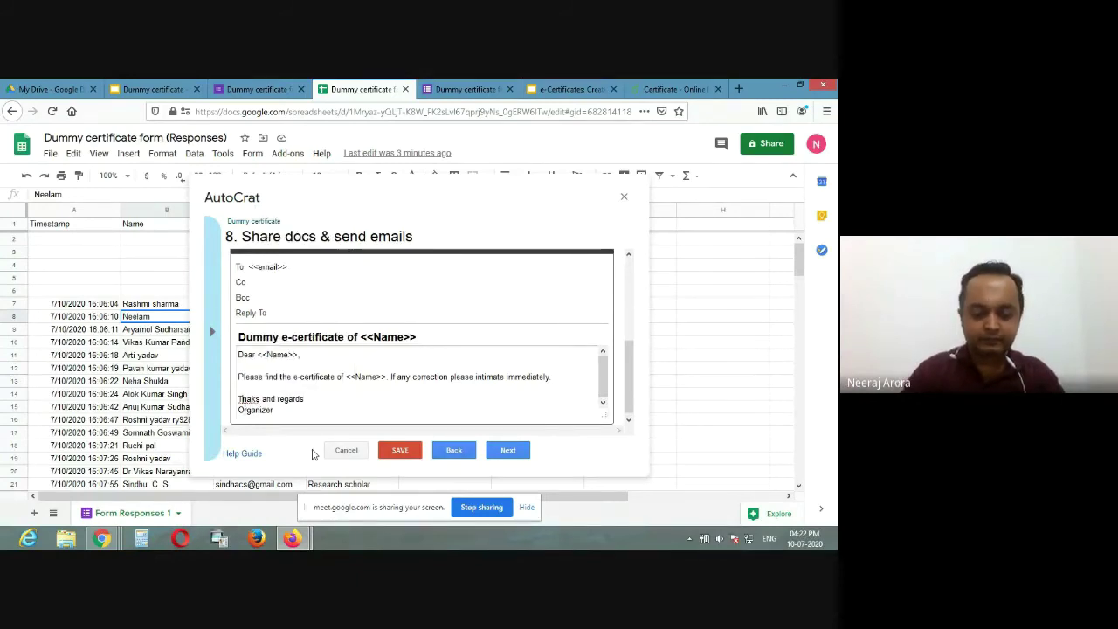
type("n")
key("Delete")
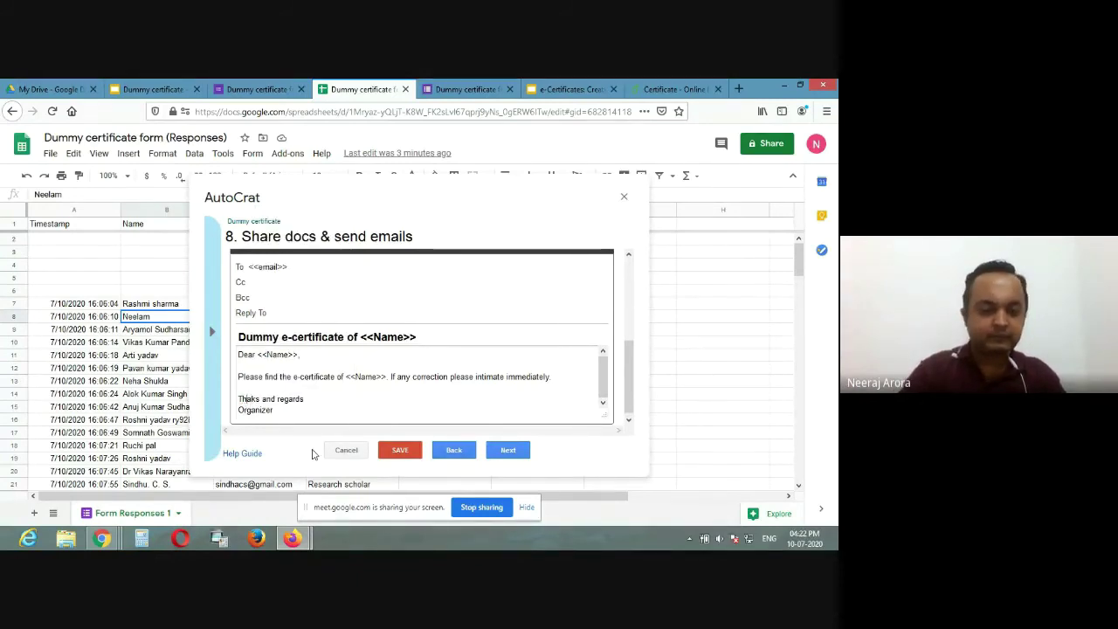
type("n")
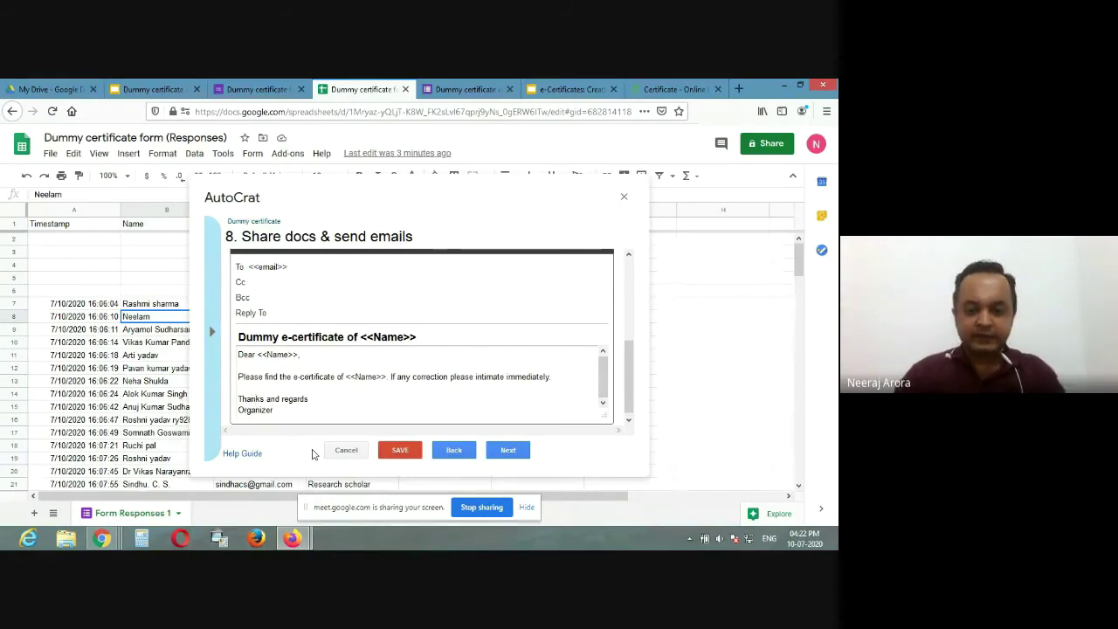
left_click(402, 453)
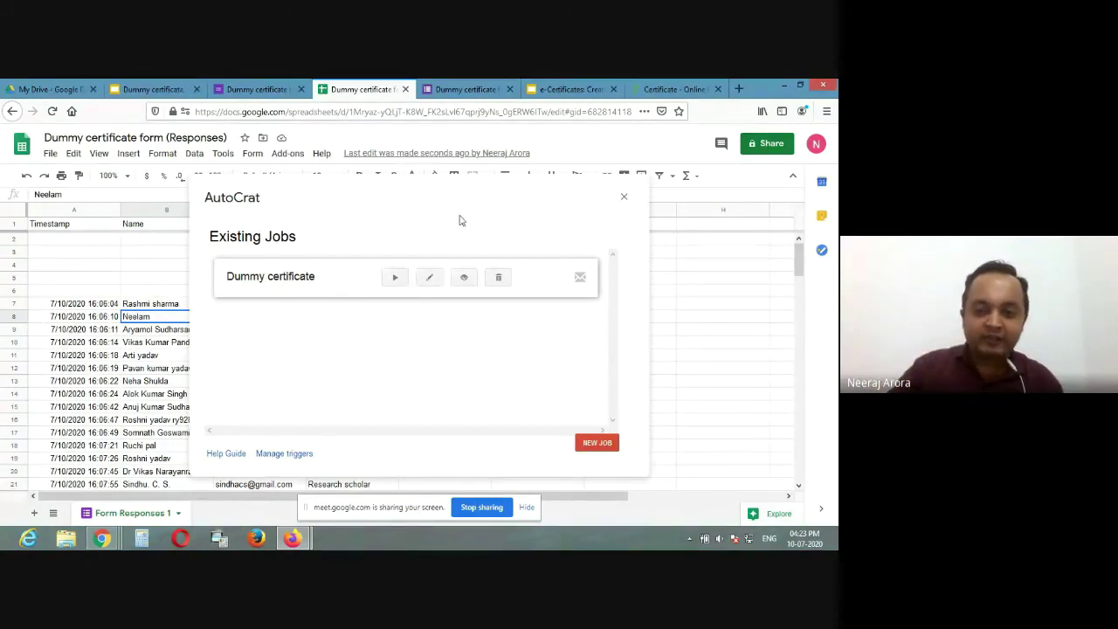
Step: Reopen the Dummy certificate job and step through its setup screens to sharing and email
left_click(431, 279)
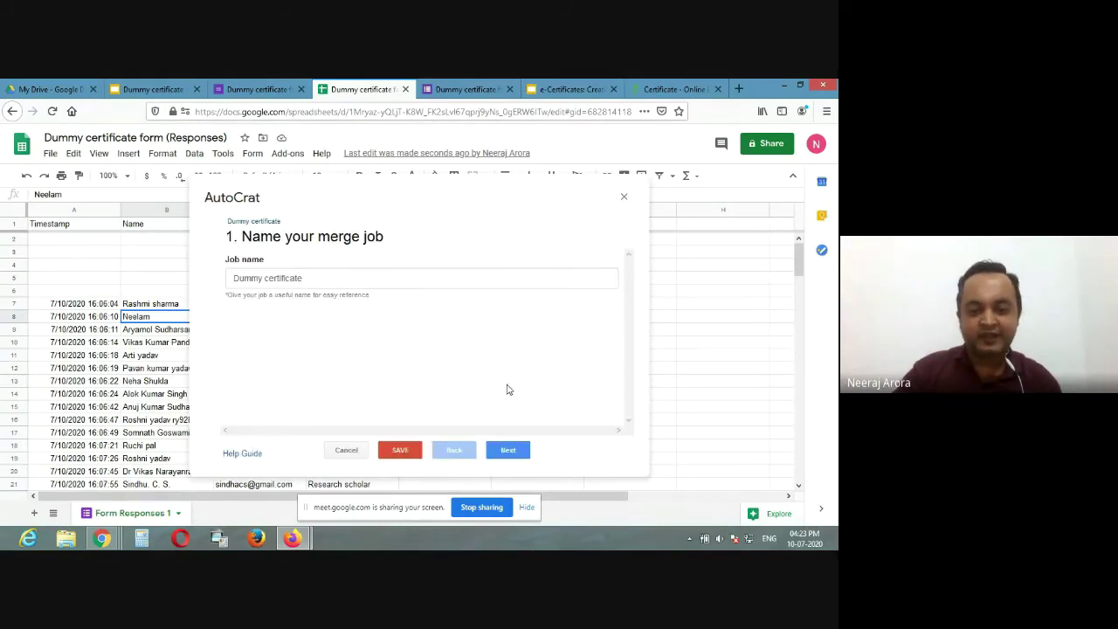
left_click(514, 450)
left_click(514, 451)
left_click(514, 451)
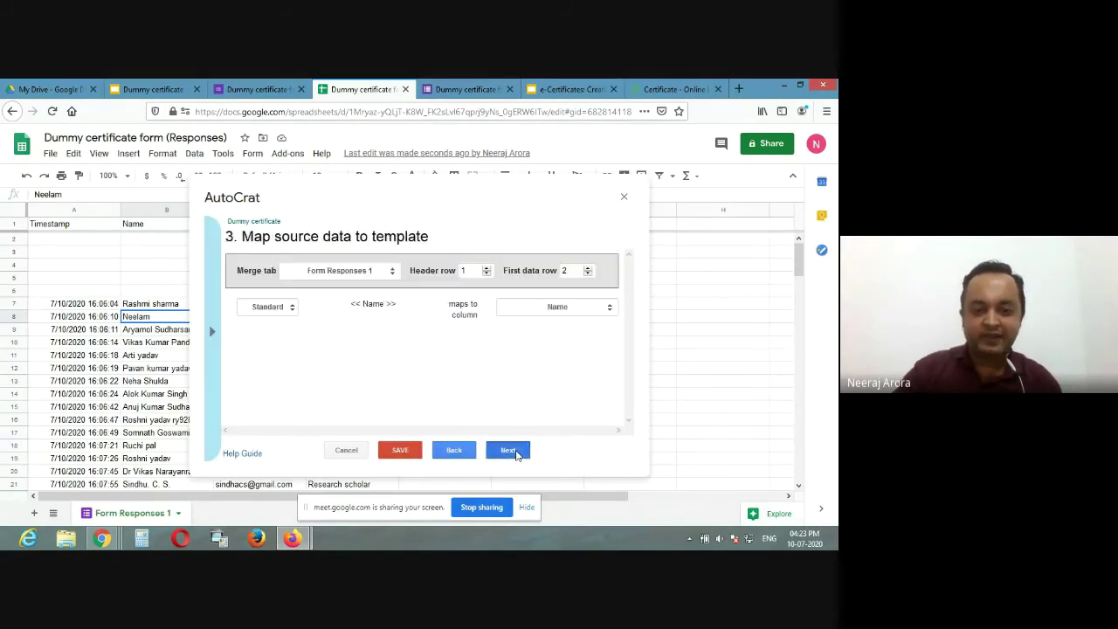
left_click(513, 451)
left_click(514, 452)
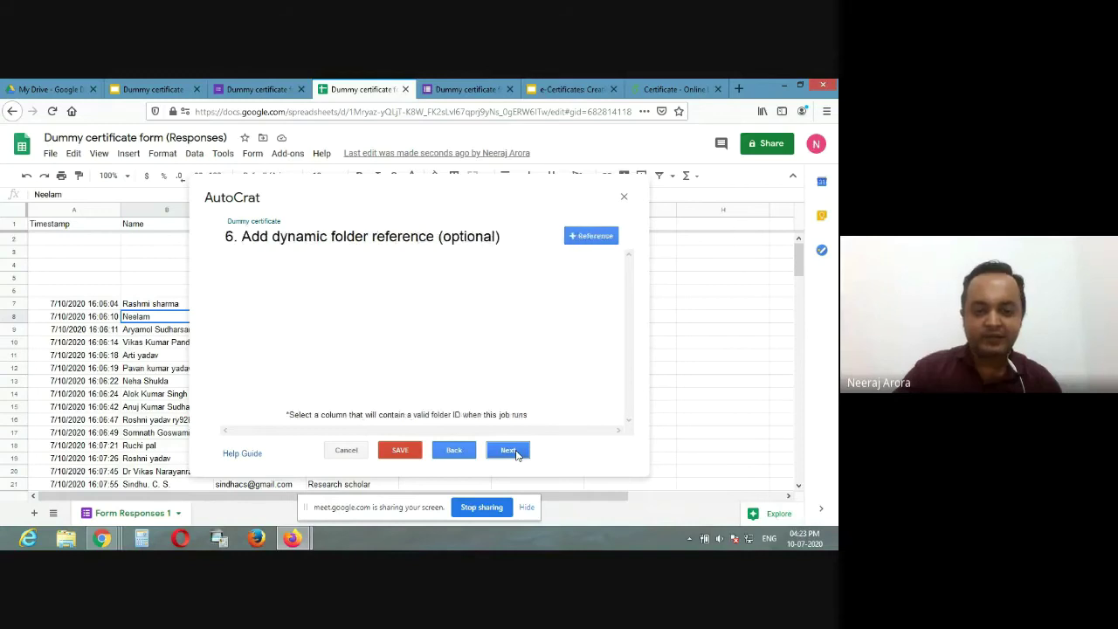
left_click(515, 452)
left_click(515, 451)
Step: Go on to the job triggers step, leaving both triggers at No, and save the job
left_click(515, 452)
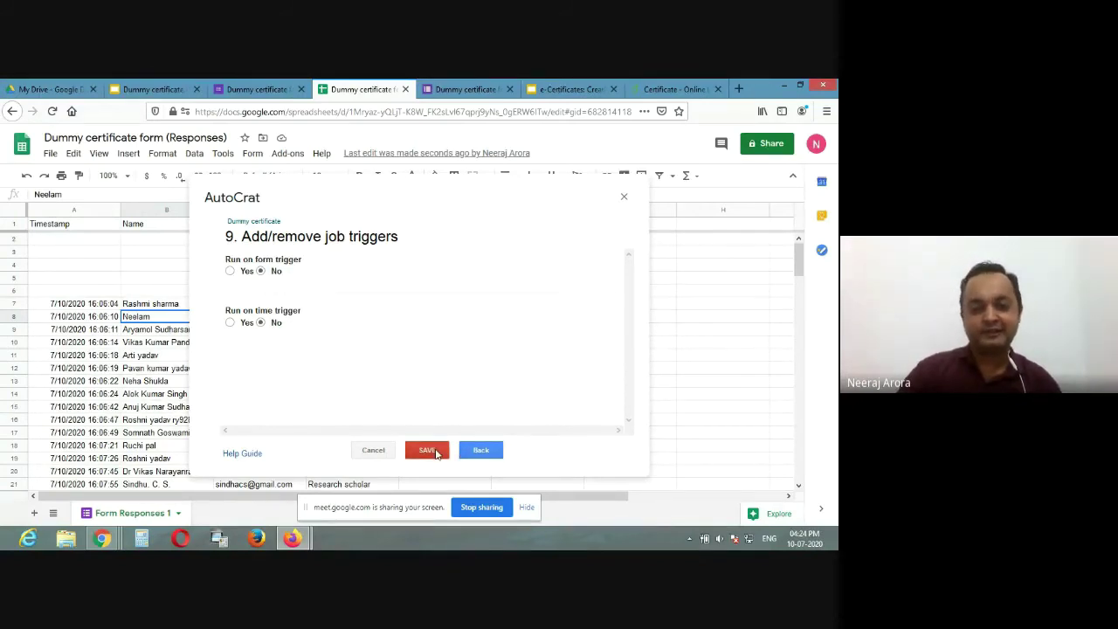
left_click(428, 450)
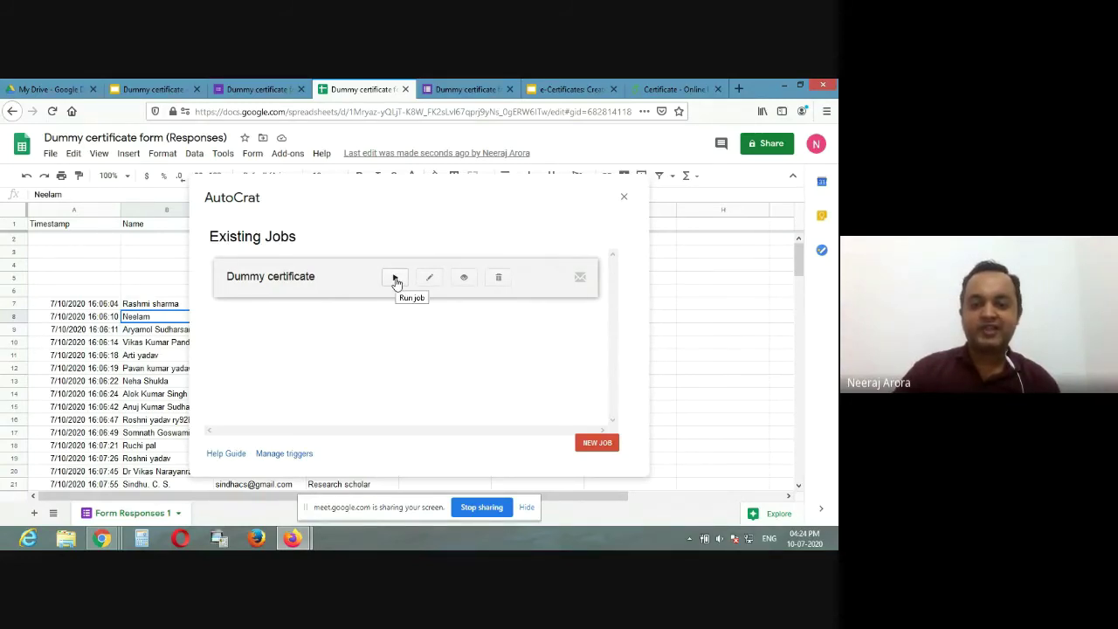
Step: Run the Dummy certificate merge job, then switch to the form's responses page
left_click(395, 278)
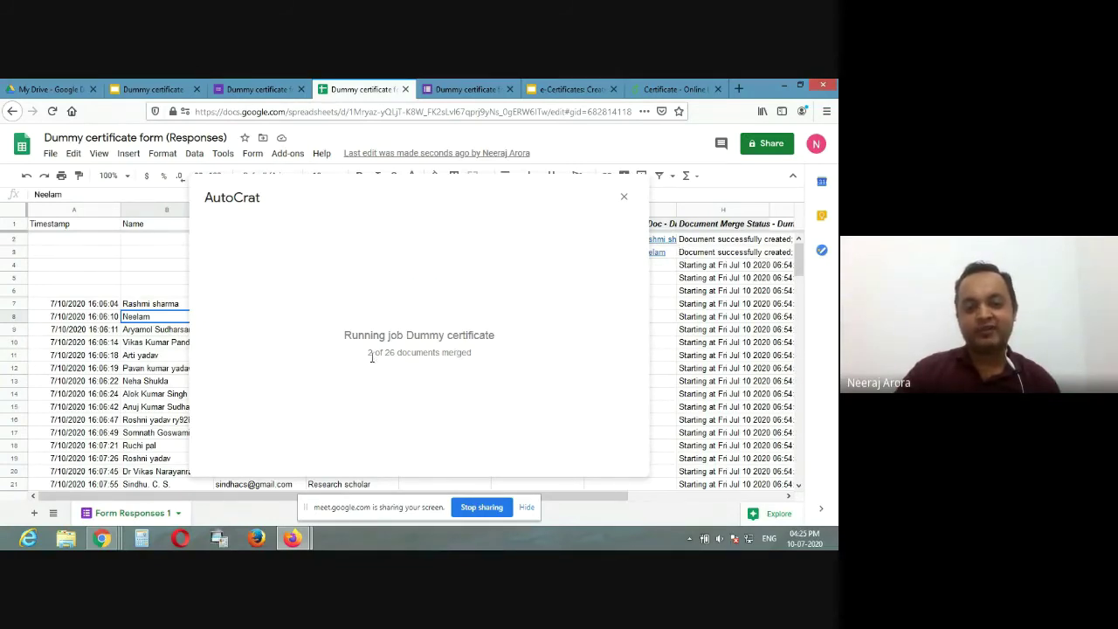
left_click_drag(375, 353, 356, 355)
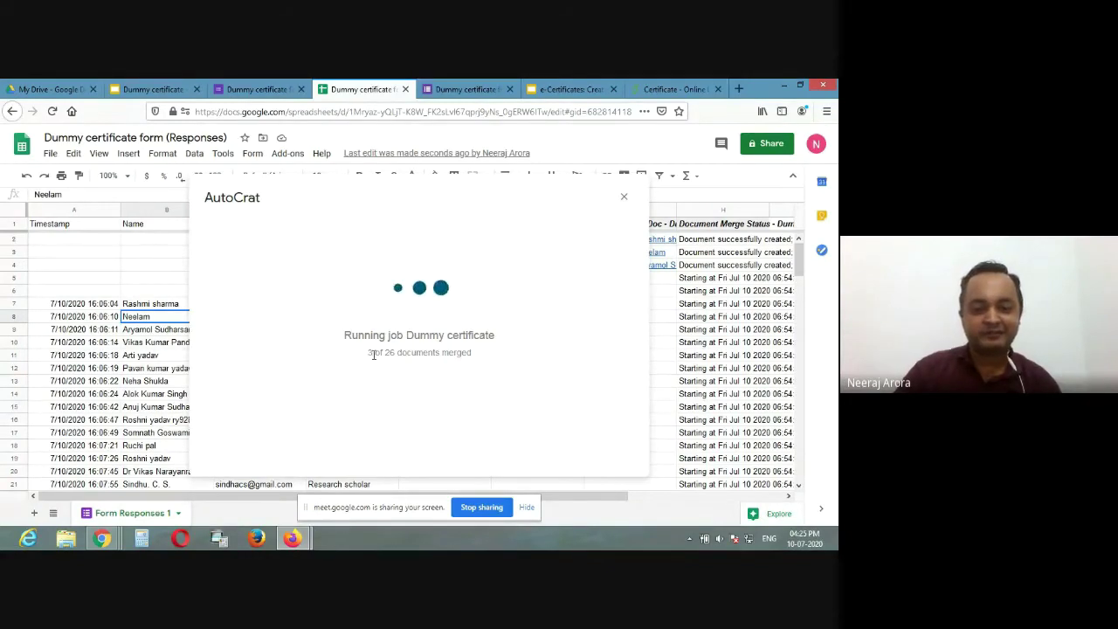
double_click(371, 353)
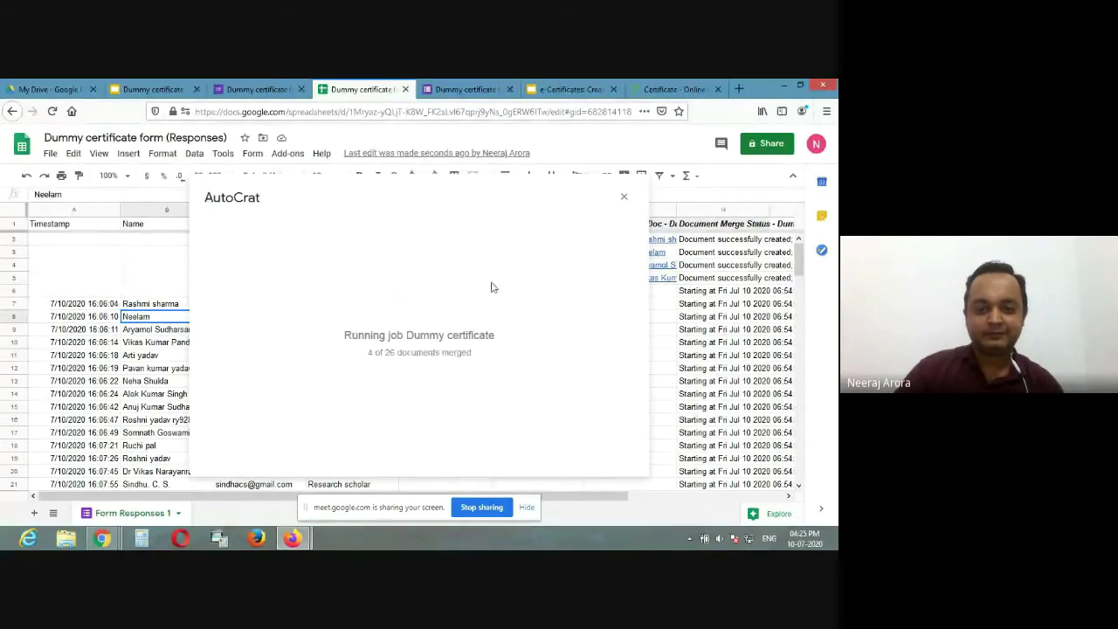
left_click(285, 86)
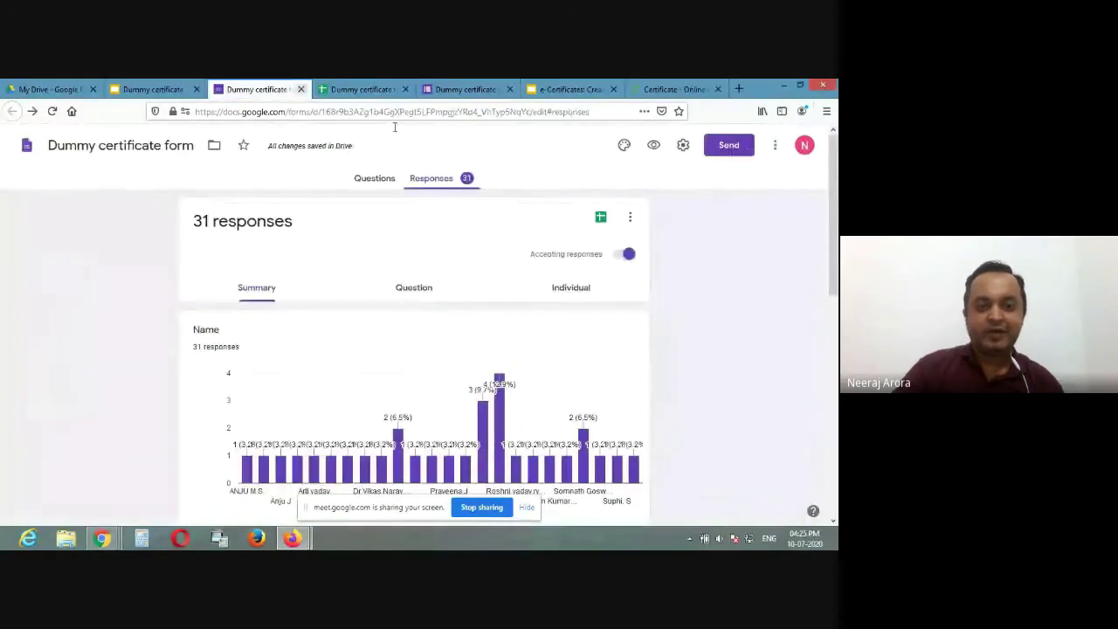
Step: Submit a test response in the form preview with a respondent's name and e-mail address, then return to the sheet
left_click(655, 145)
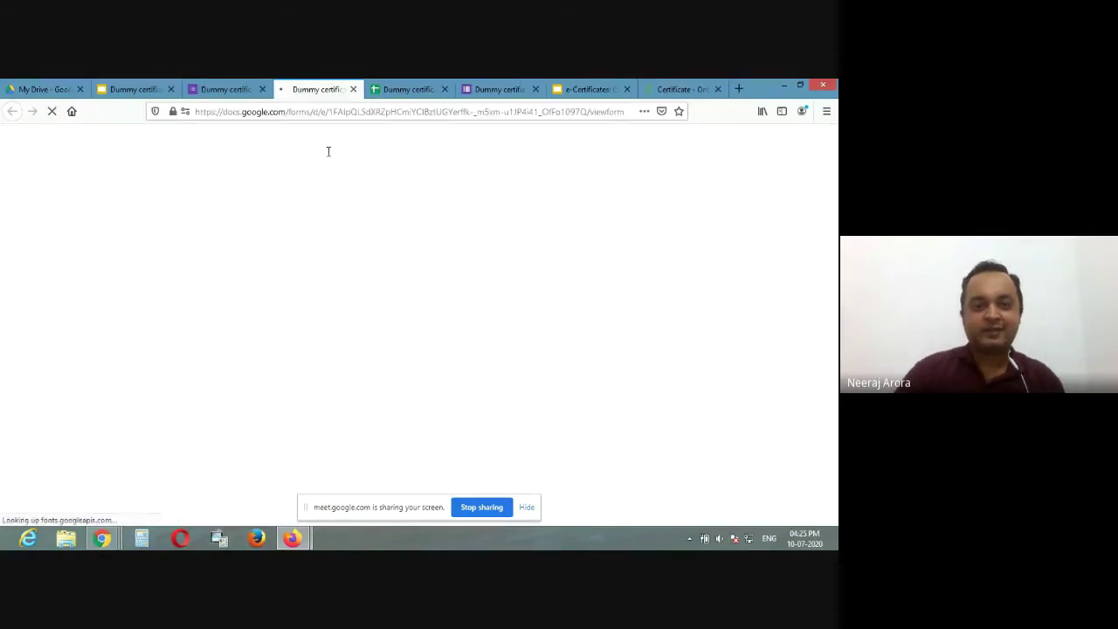
left_click(329, 286)
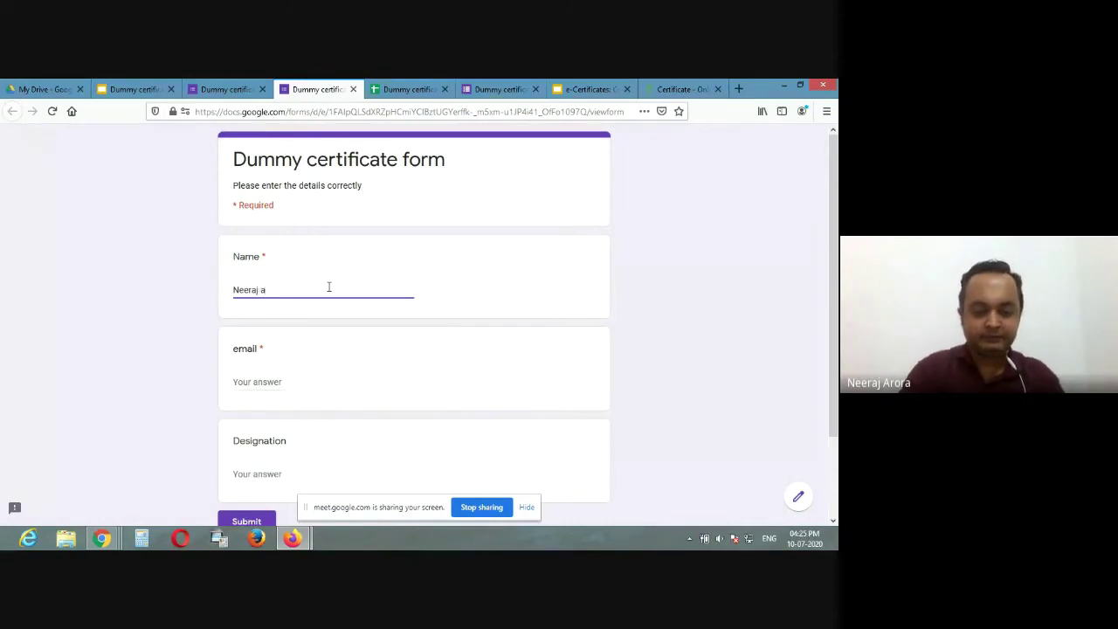
key("Tab")
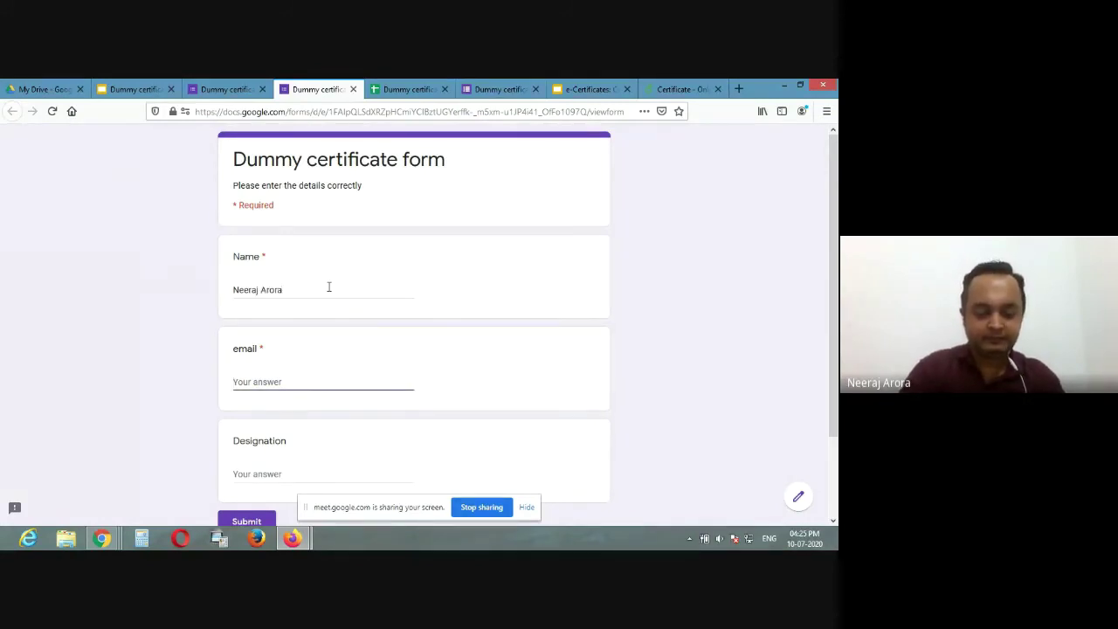
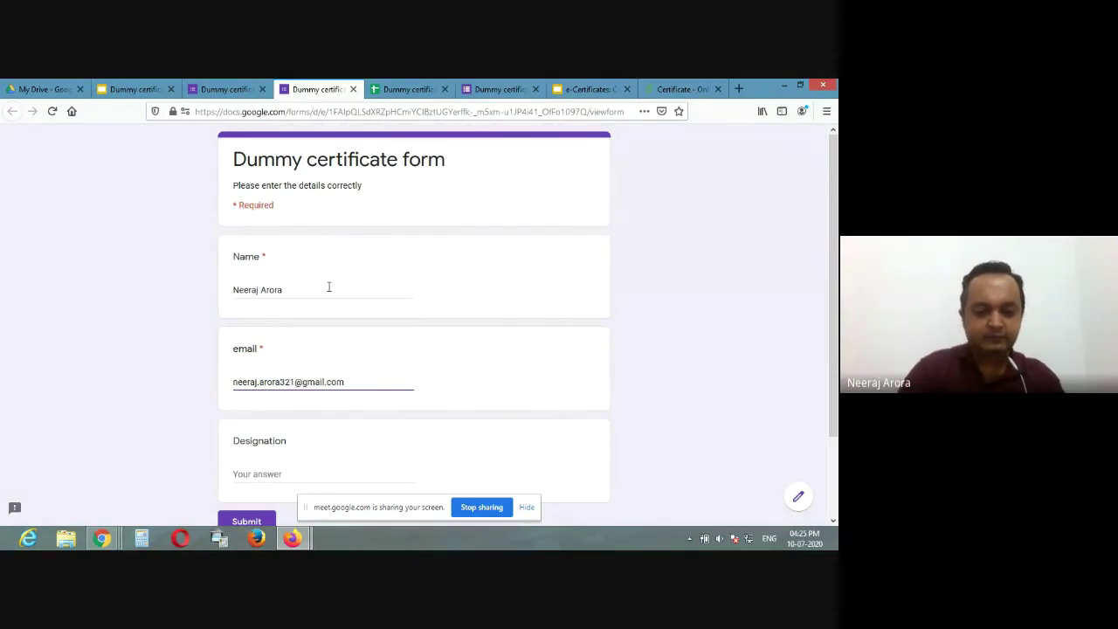
scroll(443, 392, "down", 2)
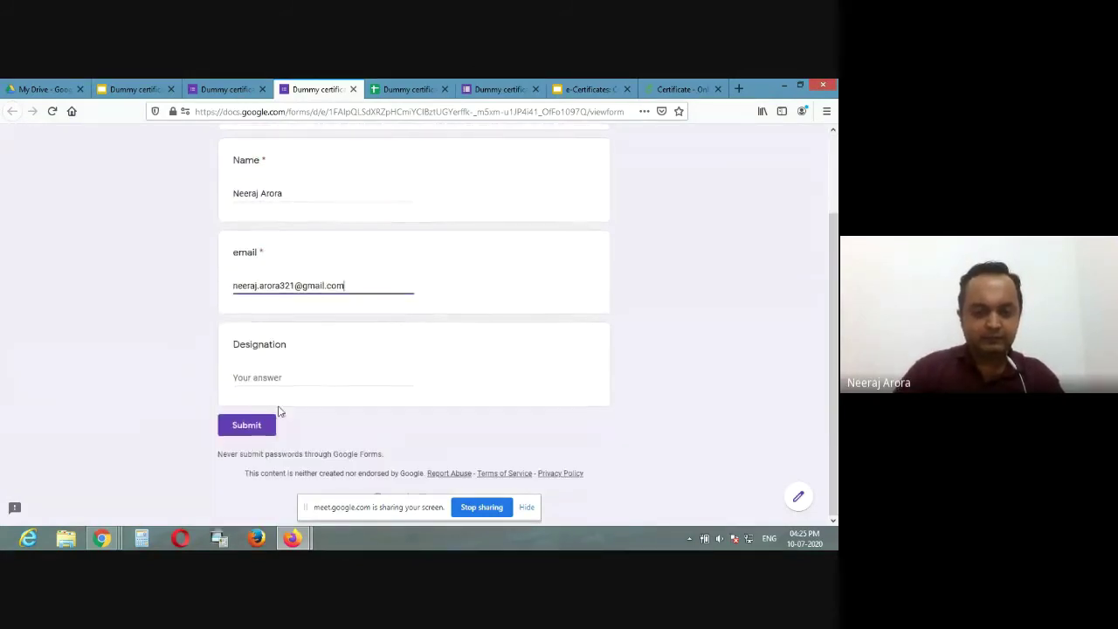
left_click(270, 423)
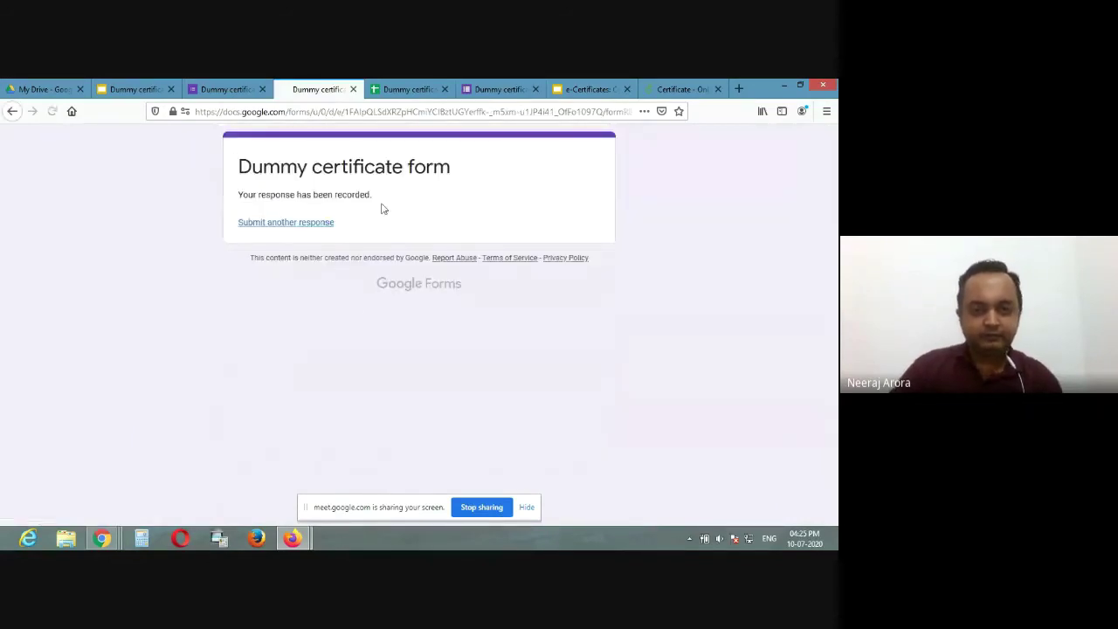
left_click(393, 84)
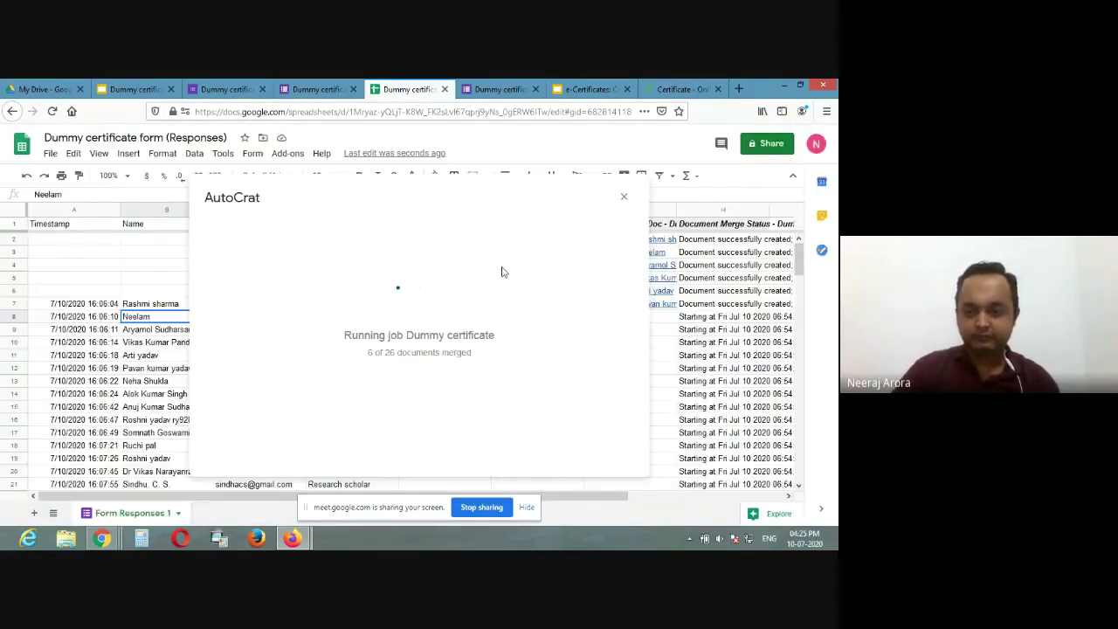
Step: Open the first respondent's merged certificate PDF from the G2 link, moving the AutoCrat progress dialog aside
scroll(688, 371, "down", 4)
scroll(687, 371, "up", 3)
scroll(688, 370, "down", 2)
scroll(688, 370, "up", 3)
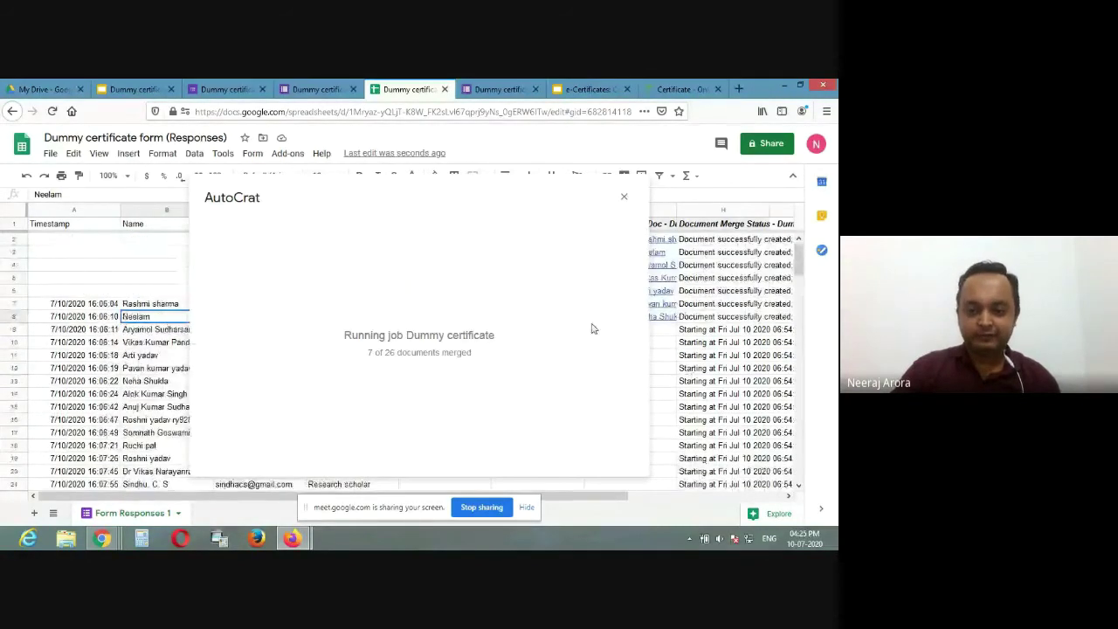
left_click(669, 241)
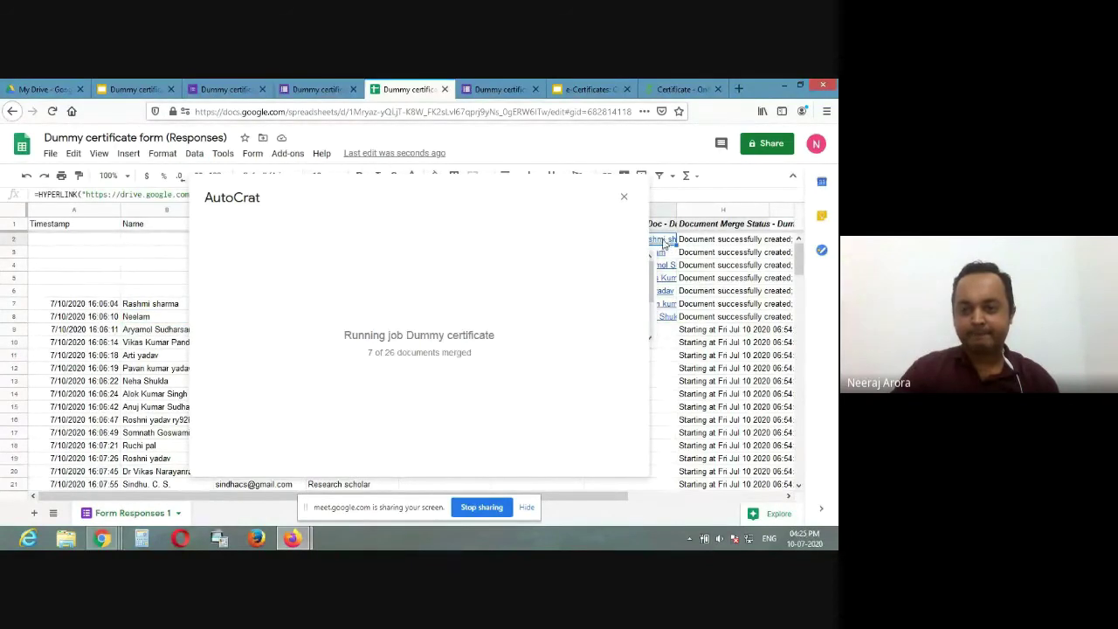
left_click_drag(586, 205, 454, 211)
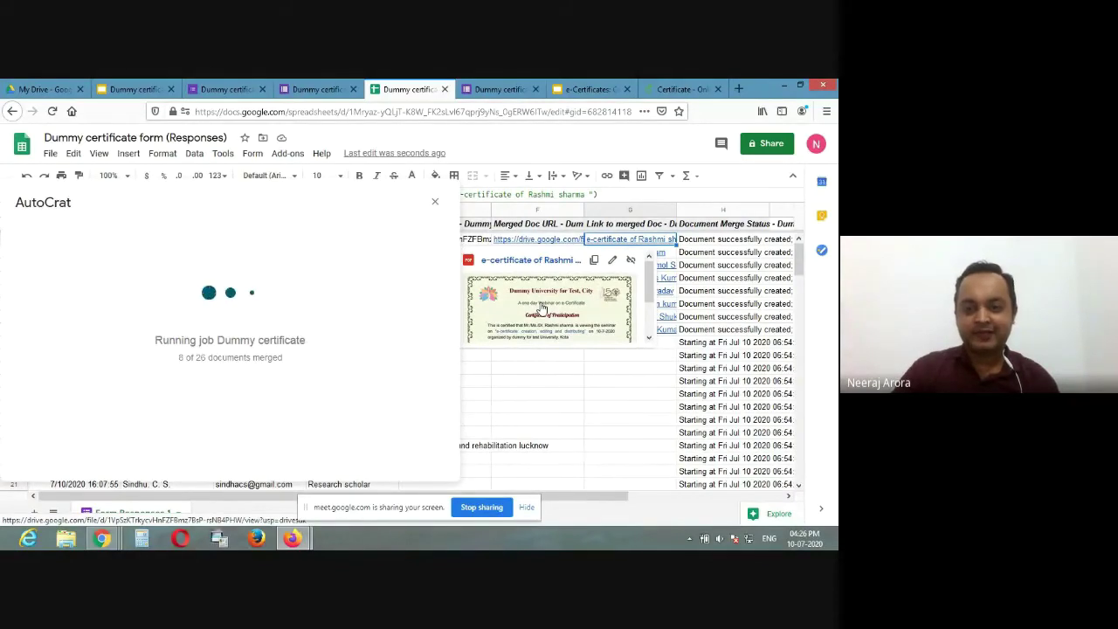
left_click(542, 307)
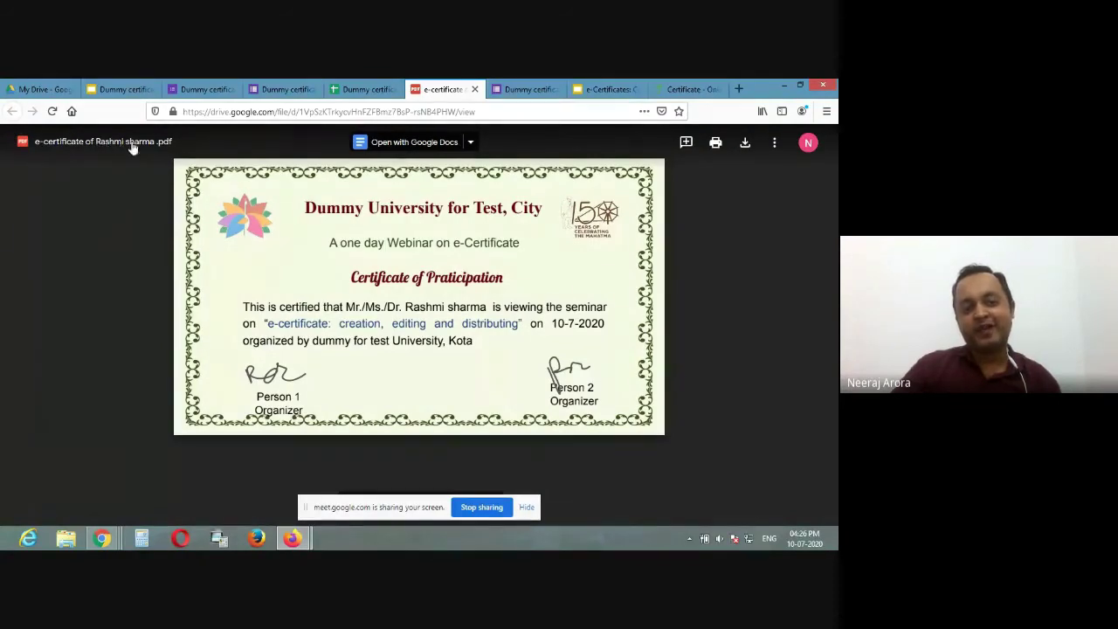
Step: Check the respondent's name on the first certificate PDF, then reopen that certificate from the sheet
left_click_drag(406, 306, 486, 307)
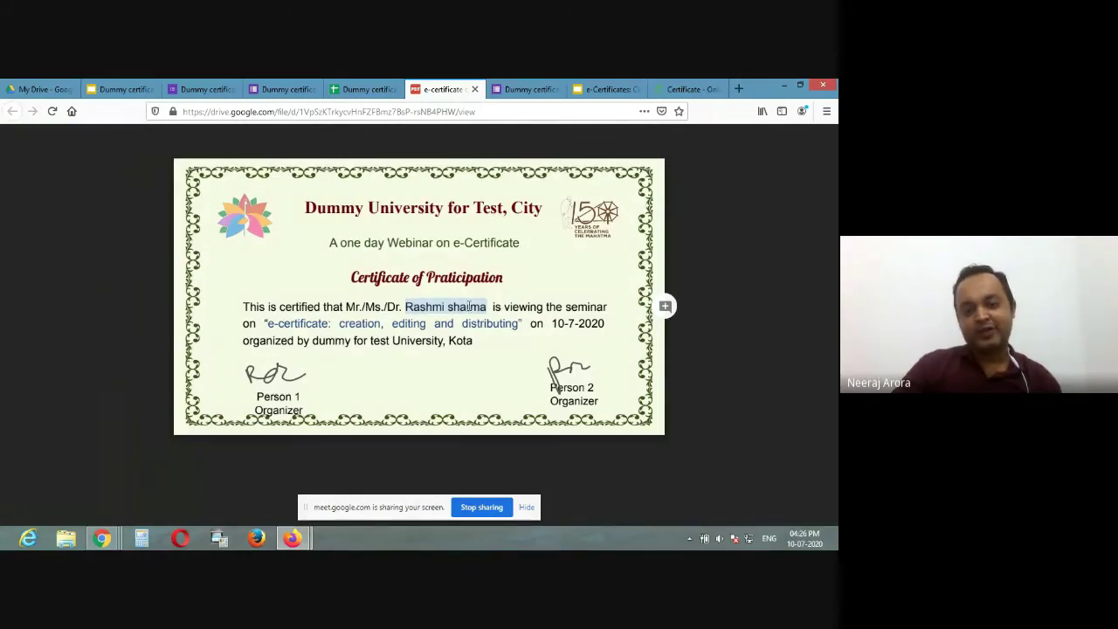
left_click(367, 90)
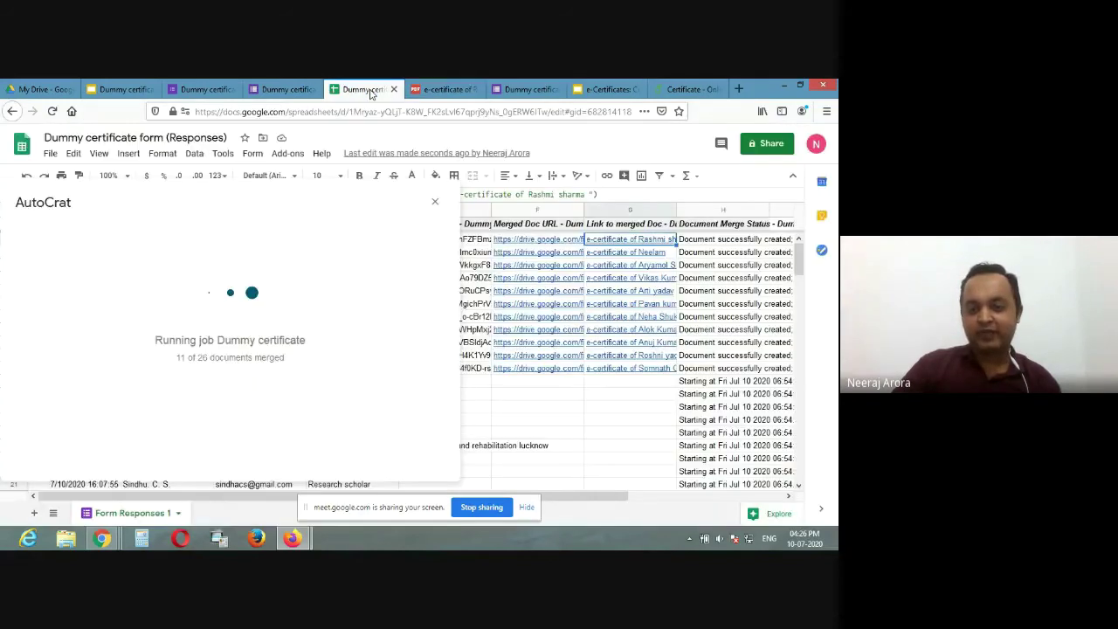
mouse_move(537, 239)
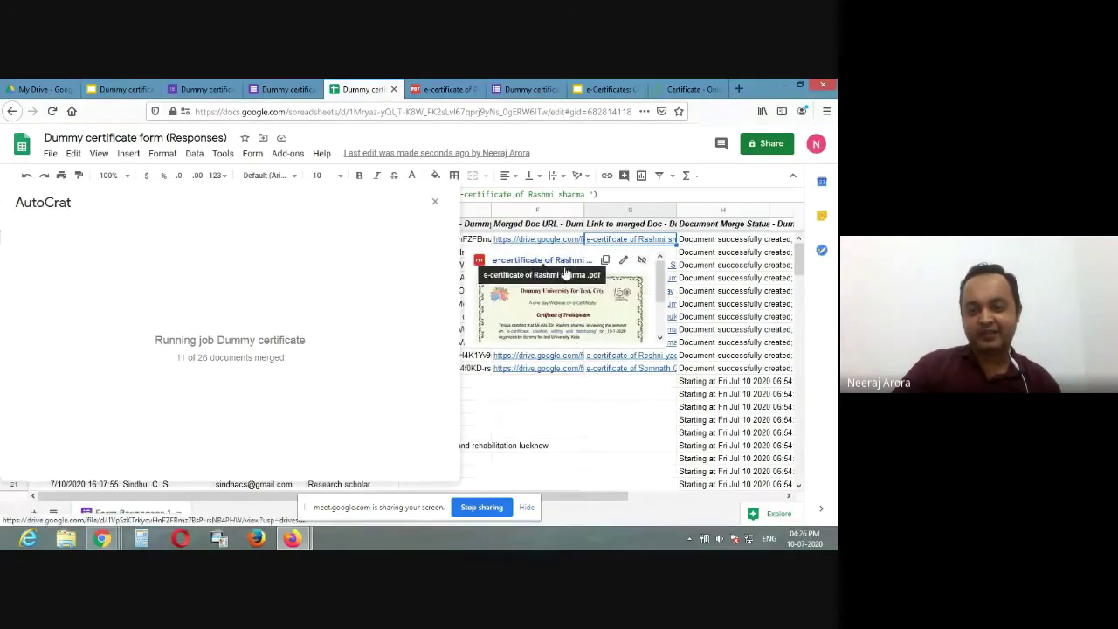
left_click(579, 310)
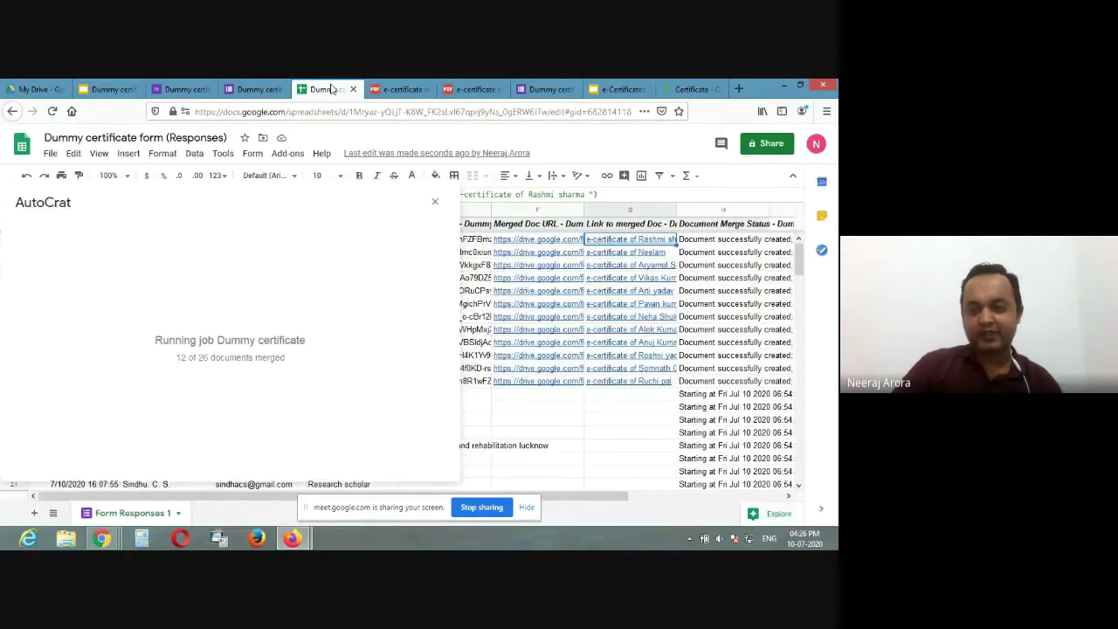
left_click(328, 90)
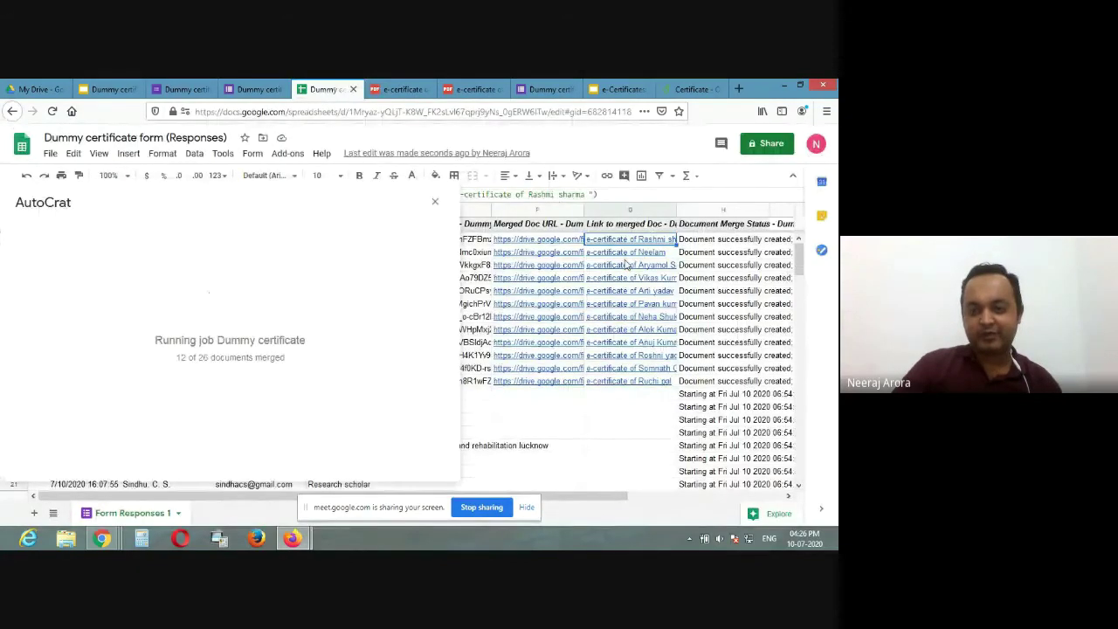
Step: Open the second respondent's certificate PDF in Drive and compare it with the first one
left_click(625, 264)
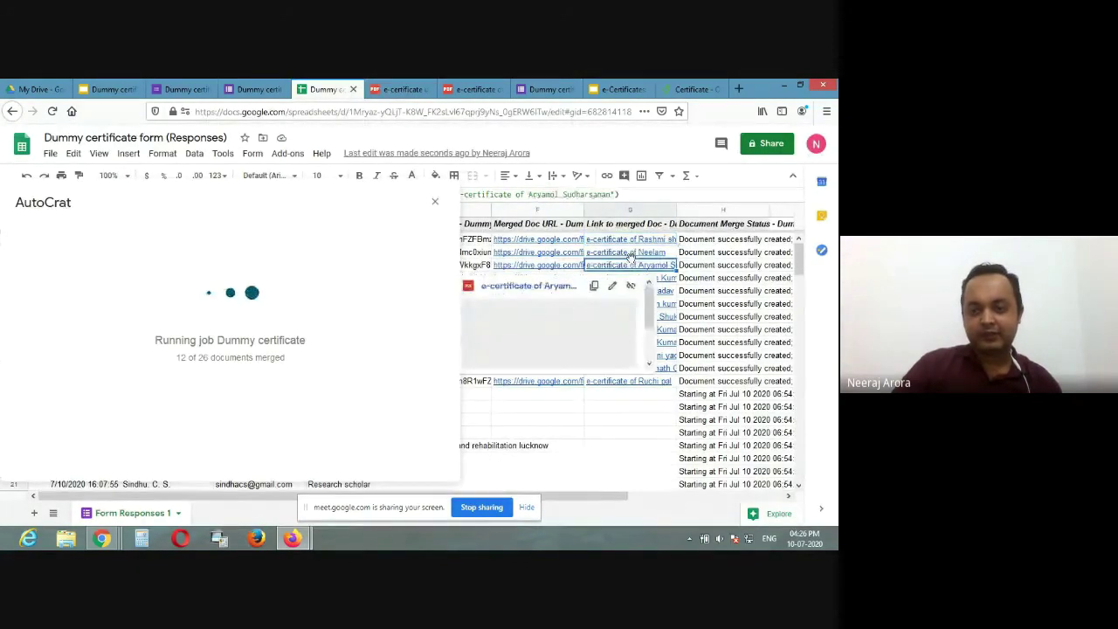
left_click(629, 254)
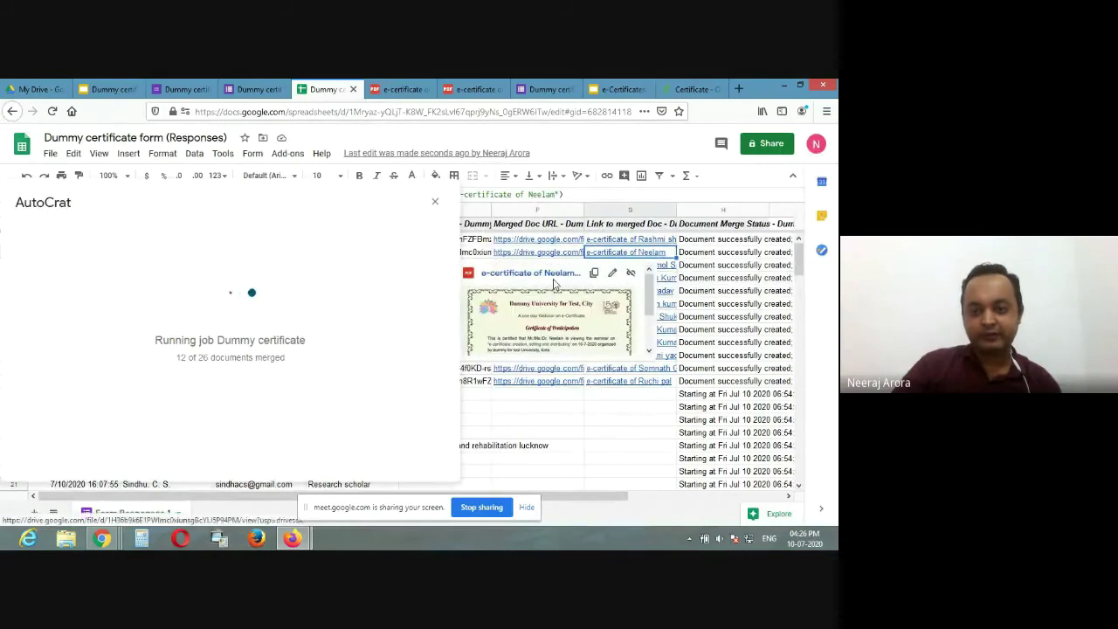
left_click(538, 274)
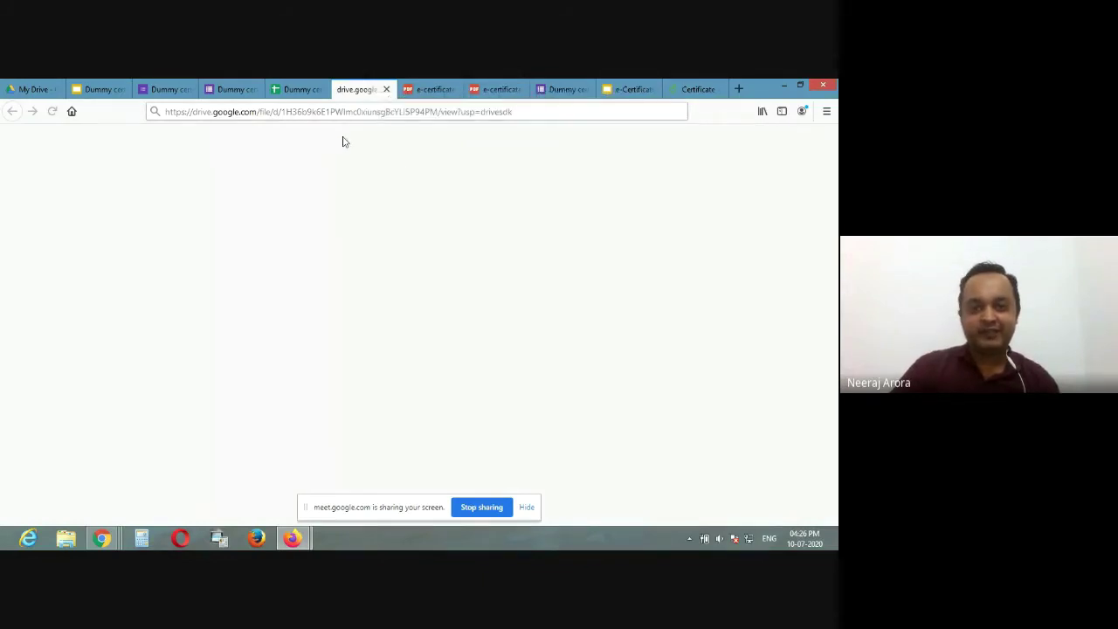
left_click(428, 90)
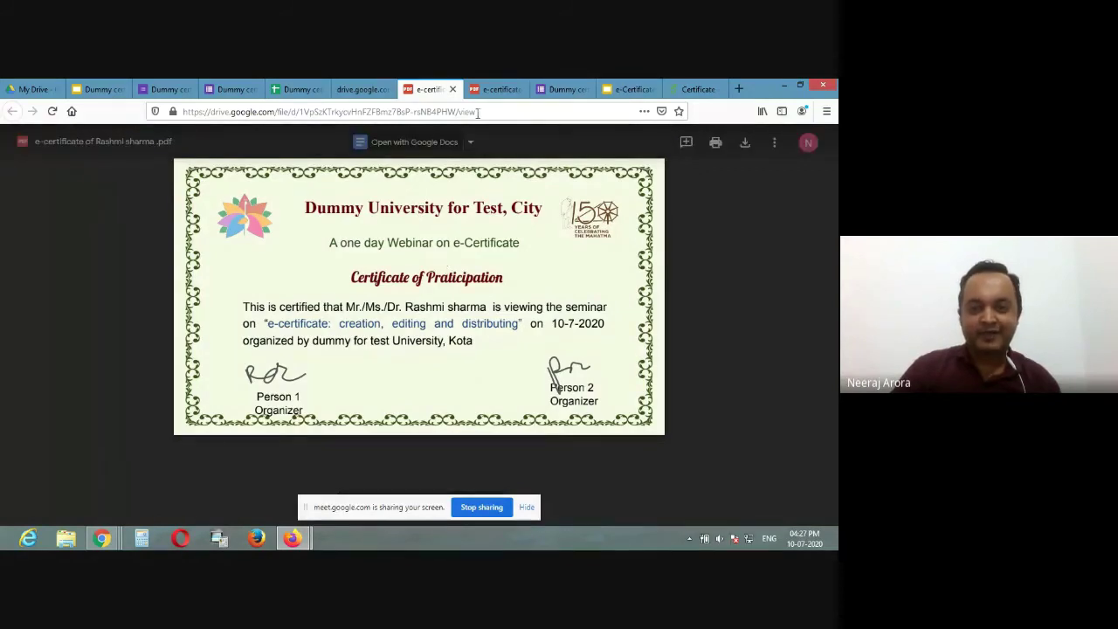
left_click(491, 87)
left_click_drag(491, 85, 426, 87)
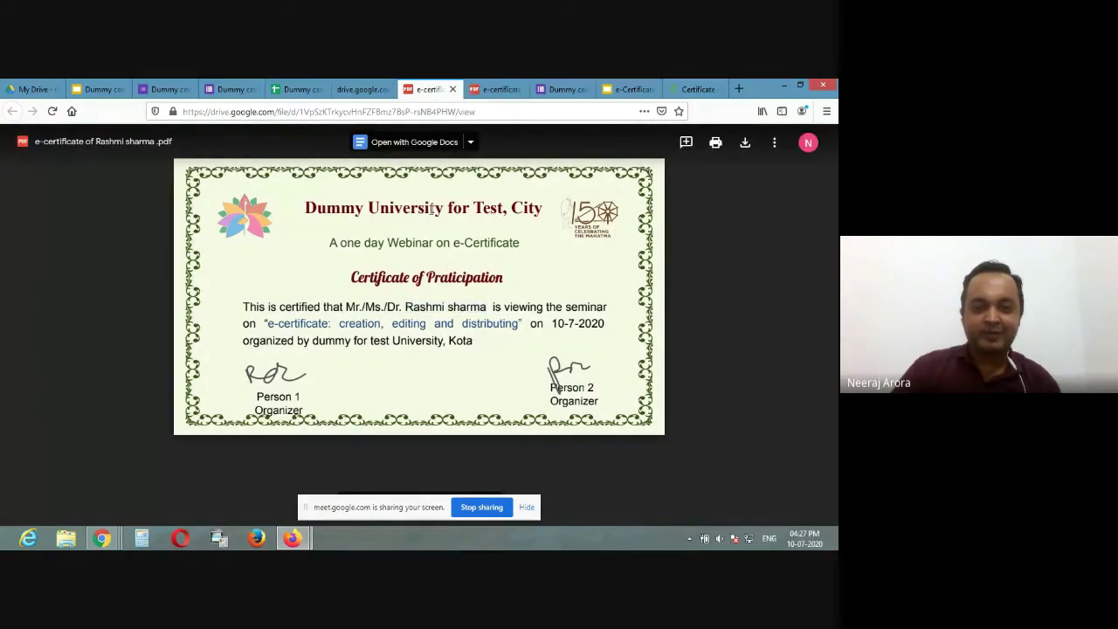
left_click(371, 88)
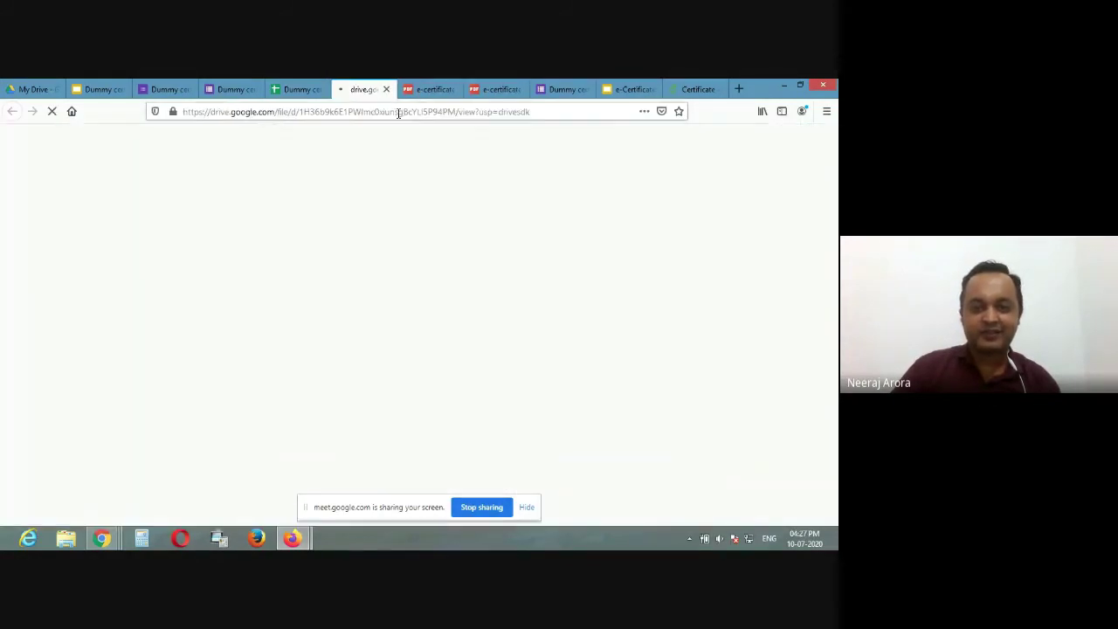
left_click(303, 87)
Step: Open the fourth respondent's certificate PDF, close the extra loading pages, and return to the responses sheet
left_click(629, 278)
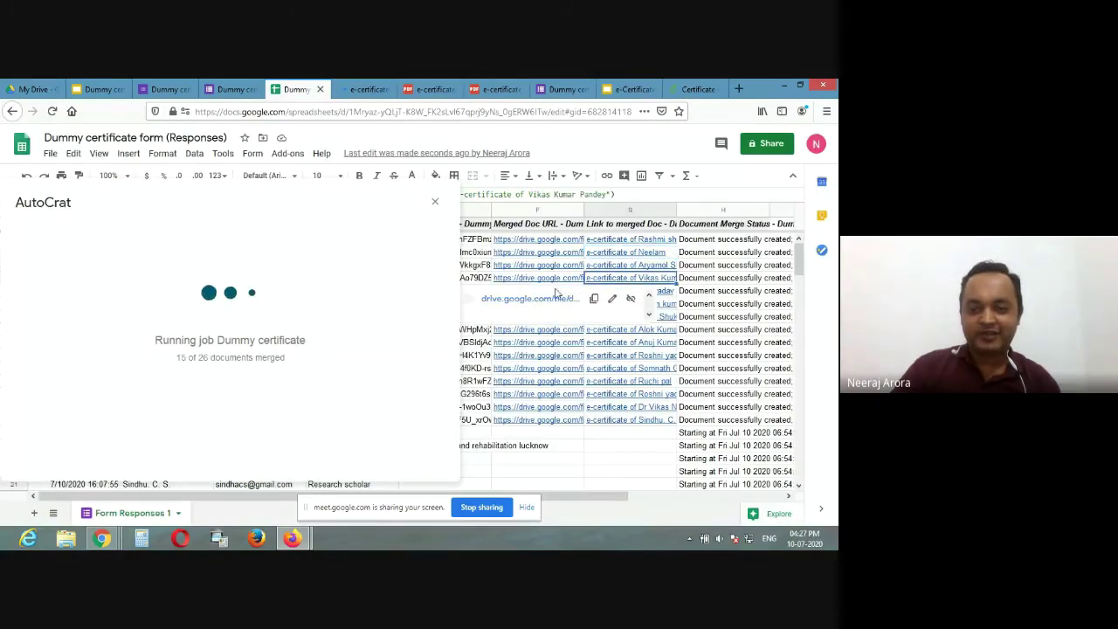
left_click(549, 303)
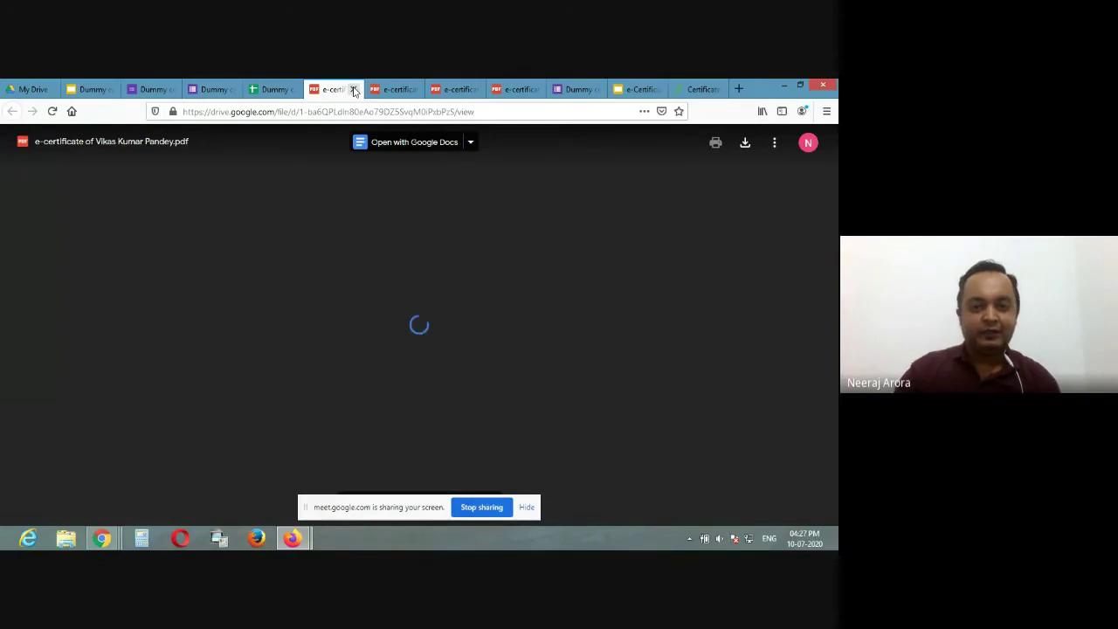
left_click(354, 90)
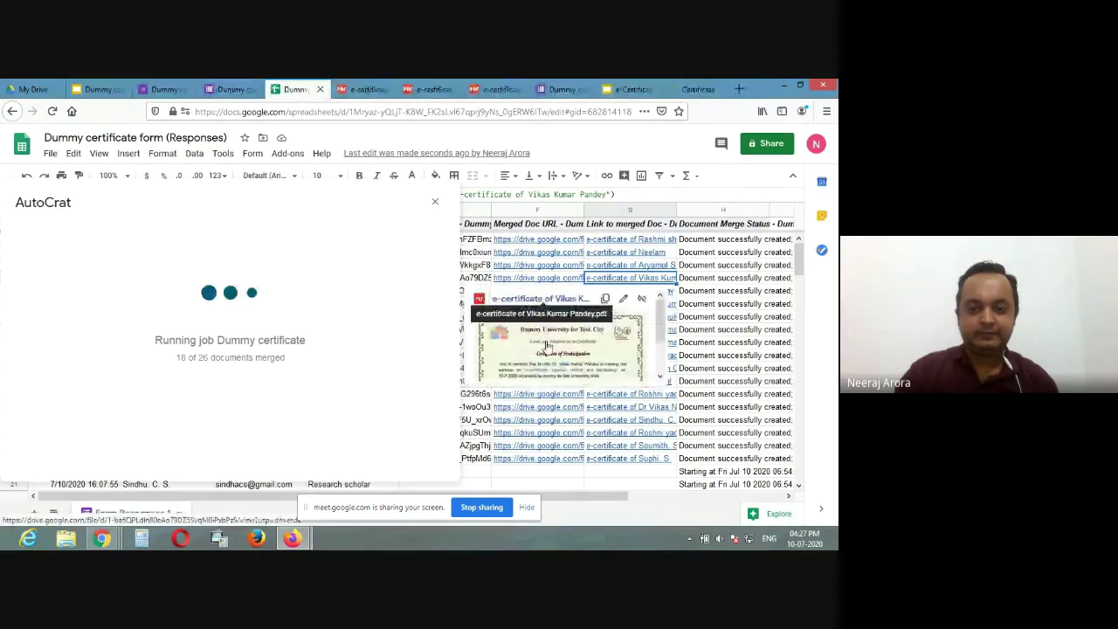
left_click(544, 346)
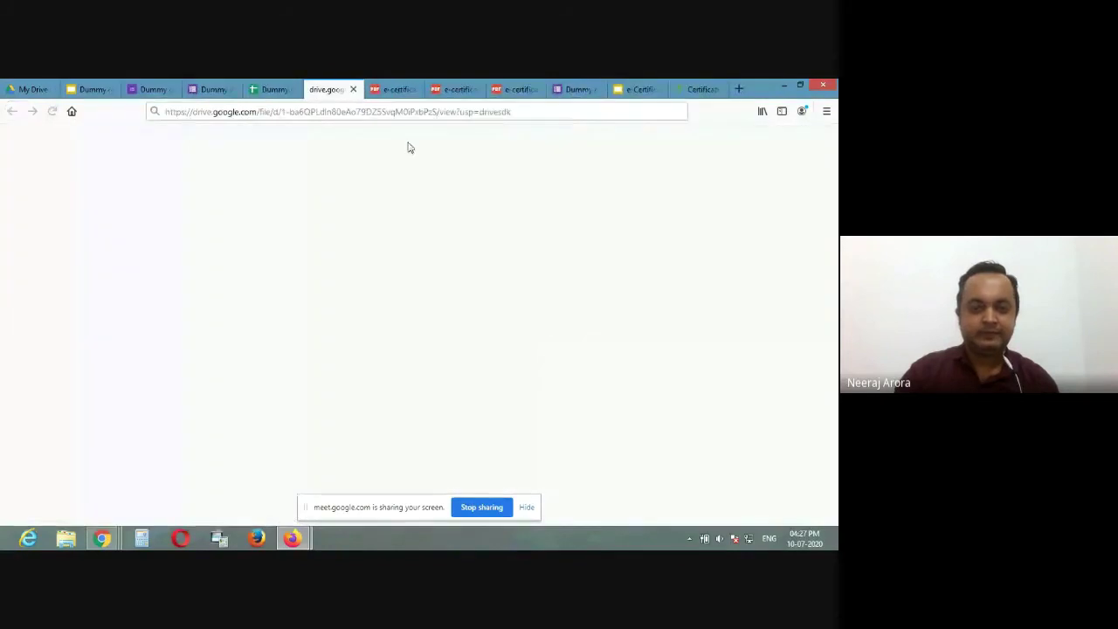
left_click(377, 91)
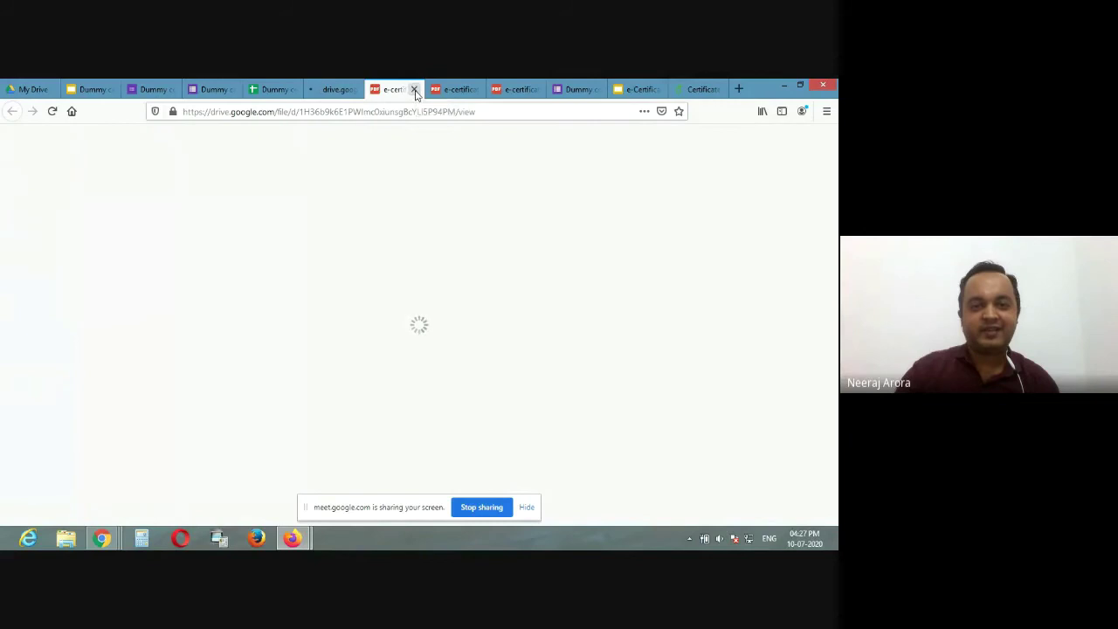
left_click(416, 90)
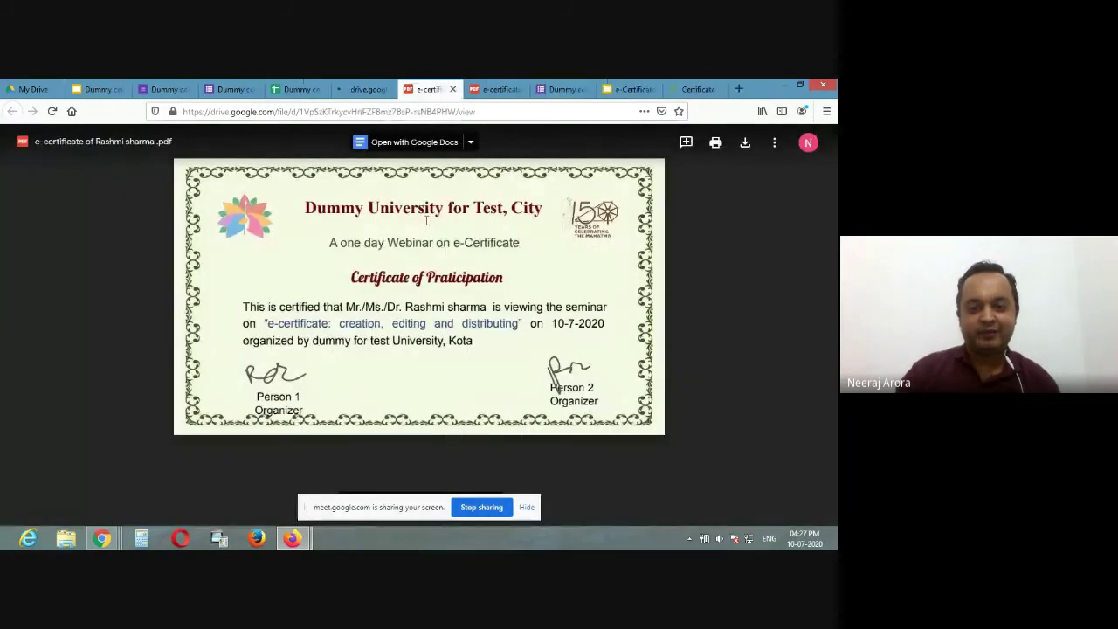
left_click(360, 89)
left_click(299, 89)
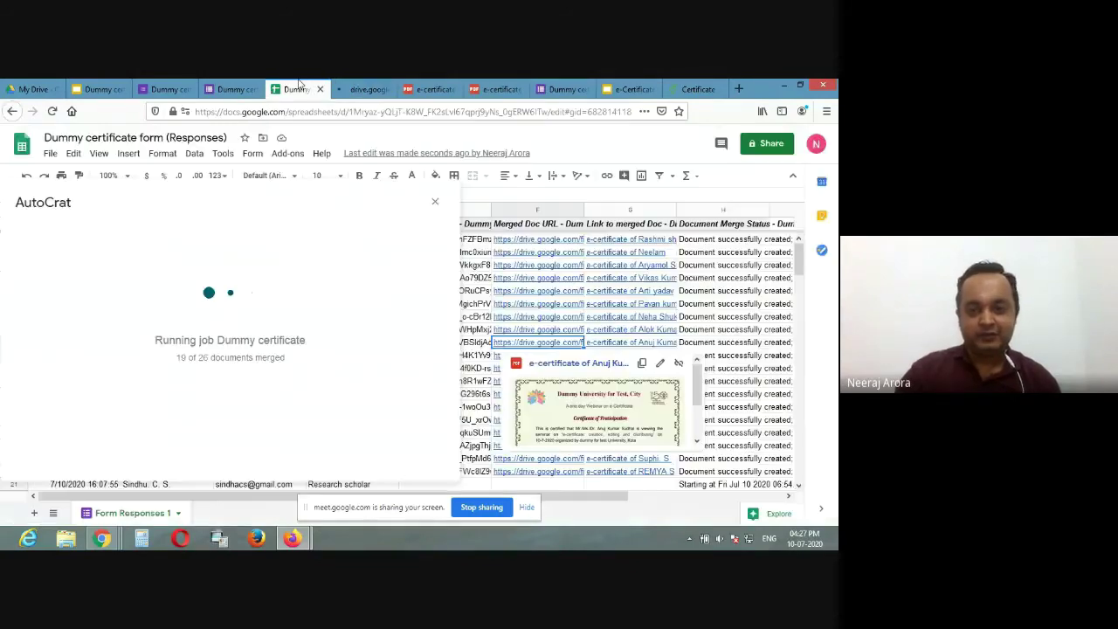
Step: Close the loading certificate PDF page and stop the Meet screen share
scroll(515, 349, "down", 2)
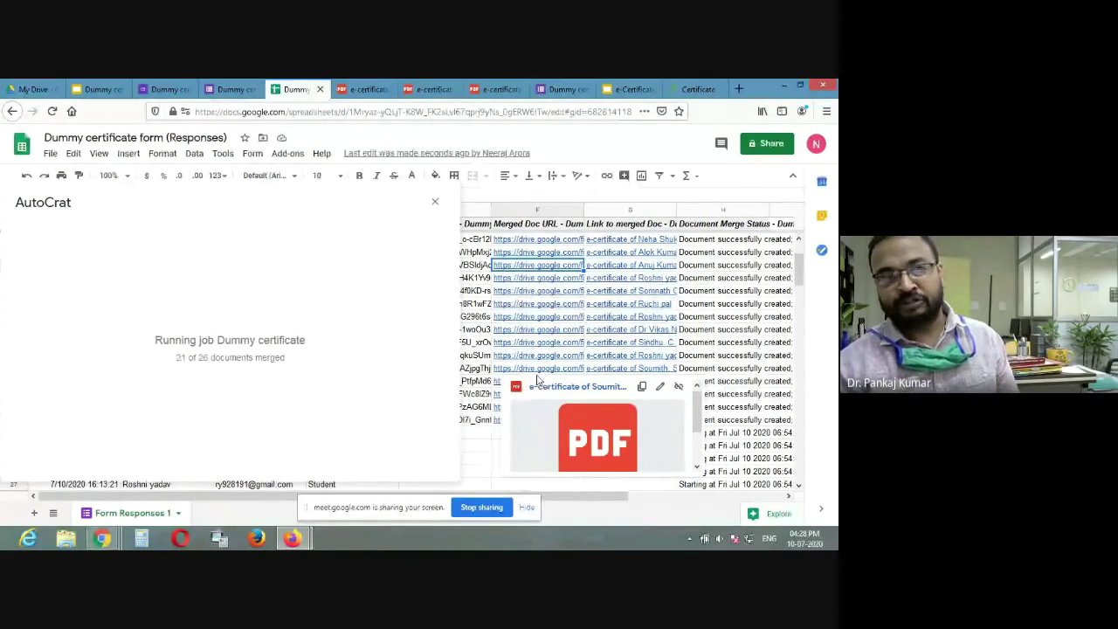
left_click(381, 96)
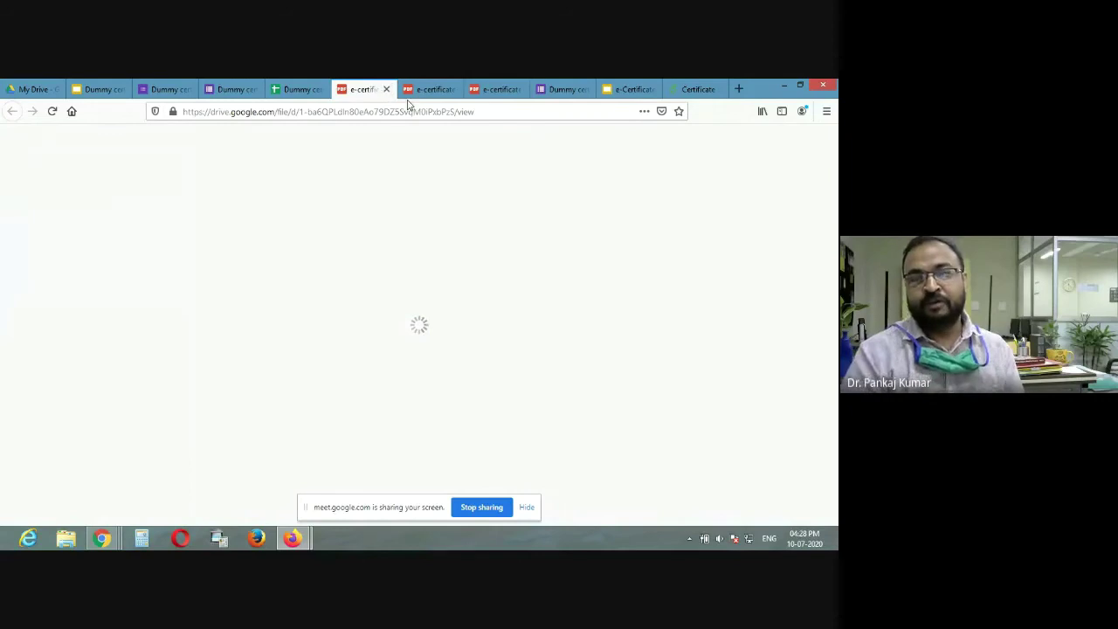
left_click(386, 89)
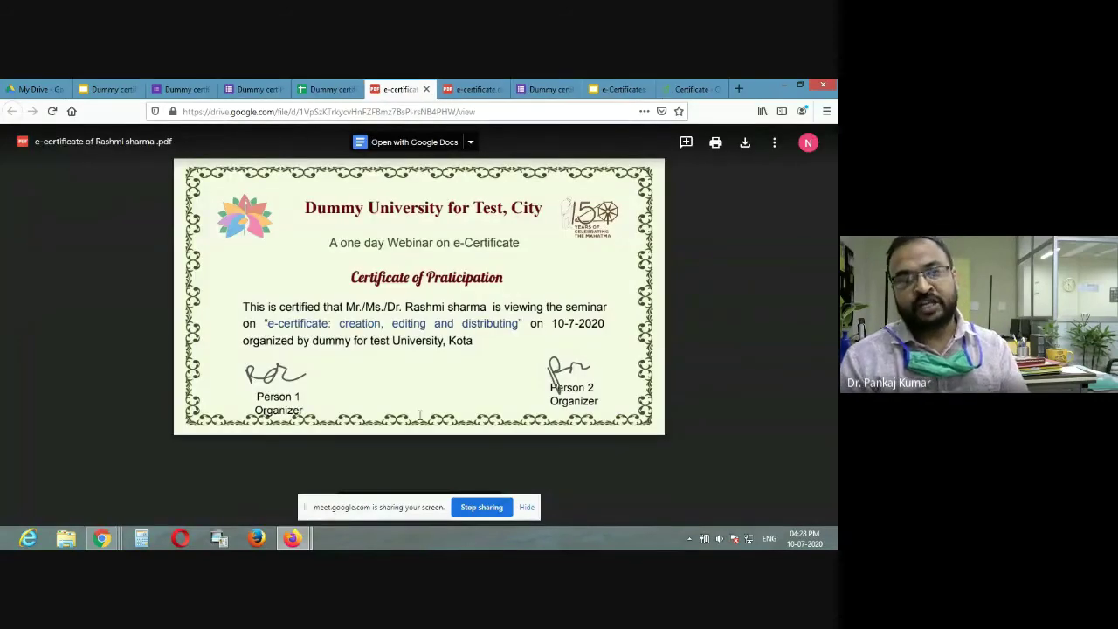
left_click(477, 508)
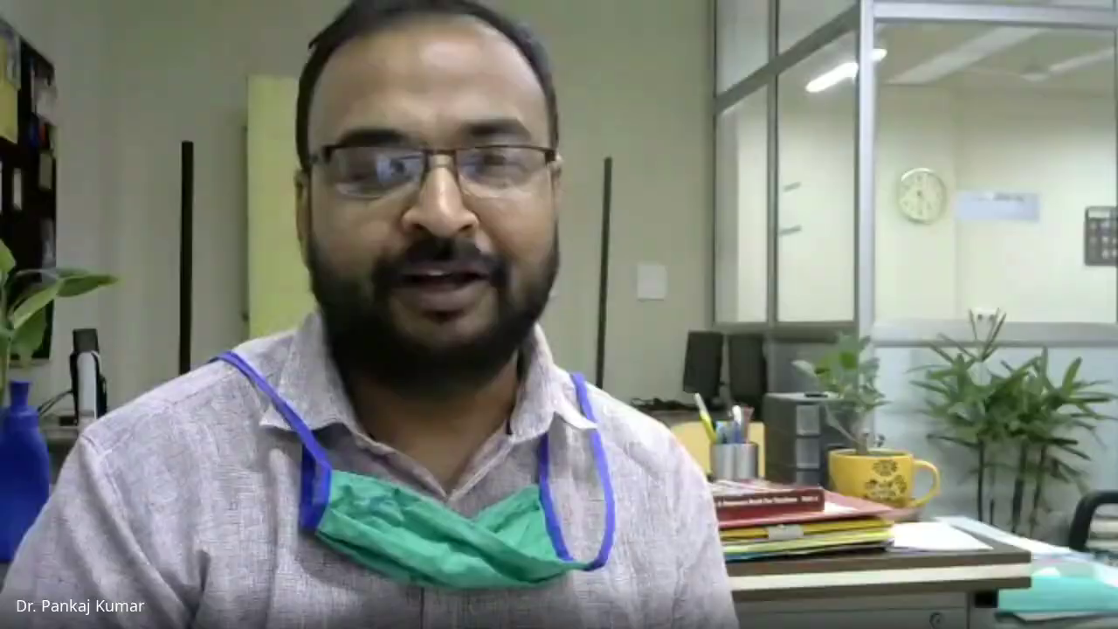
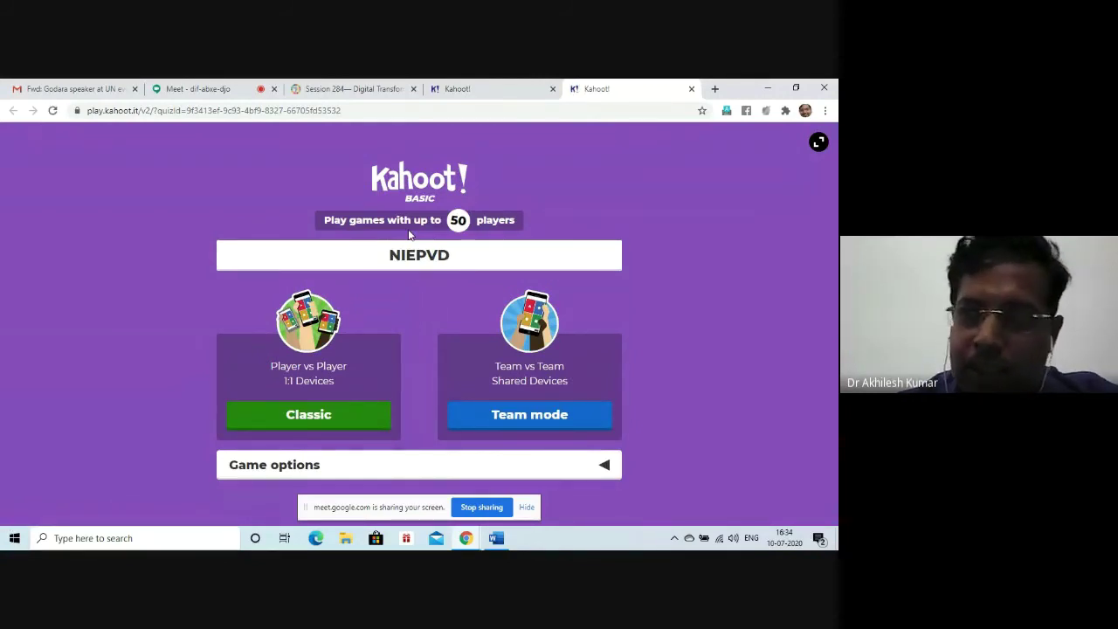
Step: Start NIEPVD in Classic player-vs-player mode and bring up the speaker volume control
left_click(316, 417)
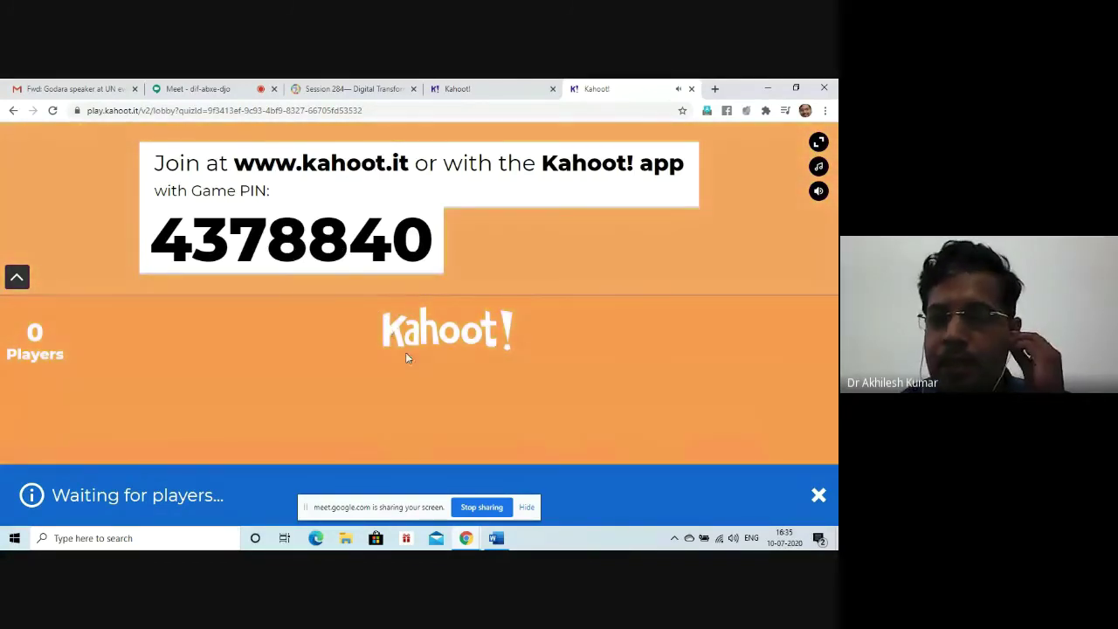
left_click(733, 538)
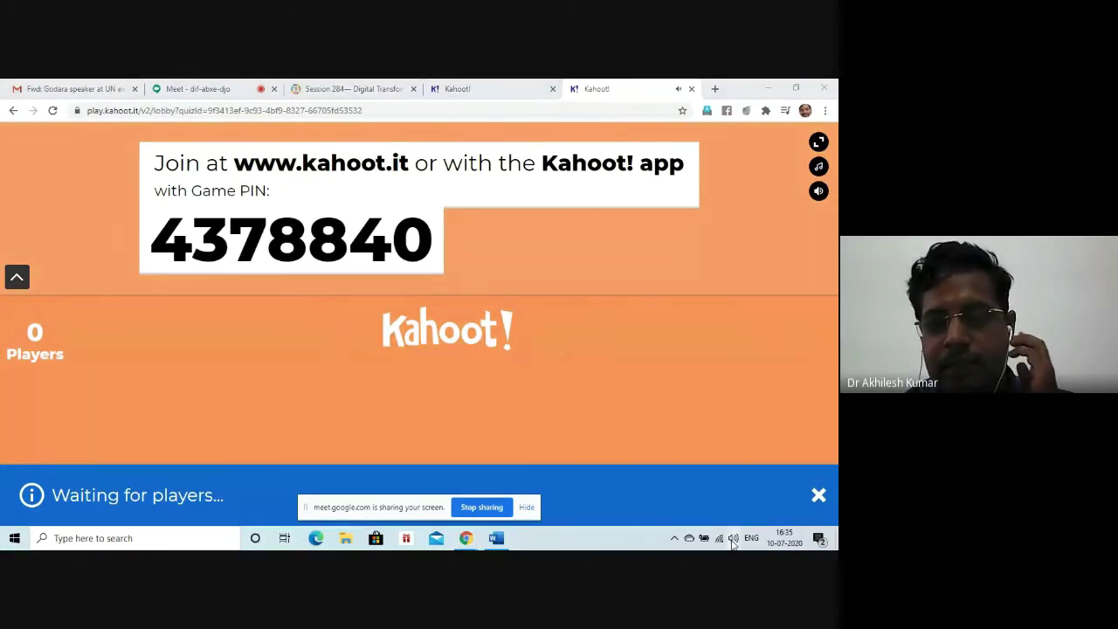
Step: Turn the speaker volume down to 28
scroll(745, 513, "down", 2)
left_click(699, 510)
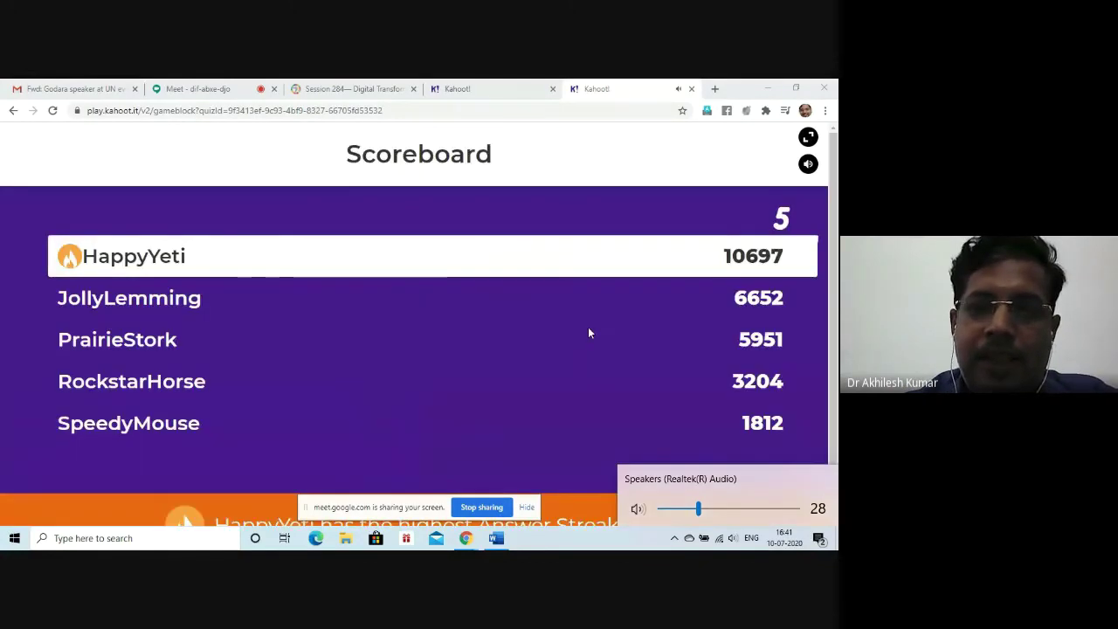
Step: Lower the speaker volume with the keyboard volume key
key("XF86AudioLowerVolume")
key("XF86AudioLowerVolume")
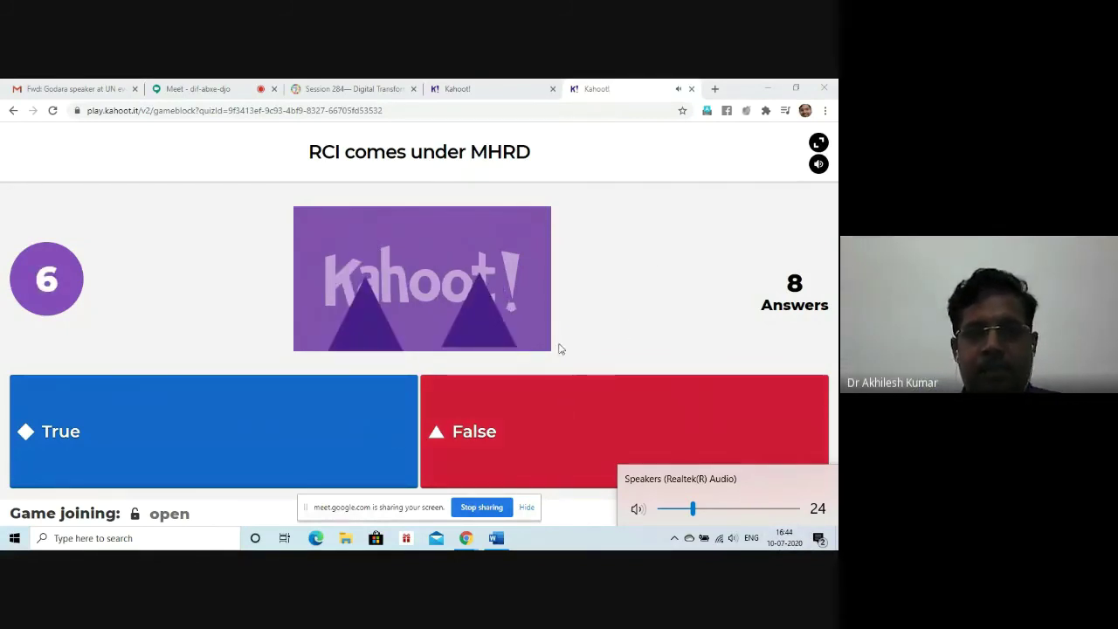
Step: End the running game, then close its tab to get the Leave site confirmation
left_click(665, 310)
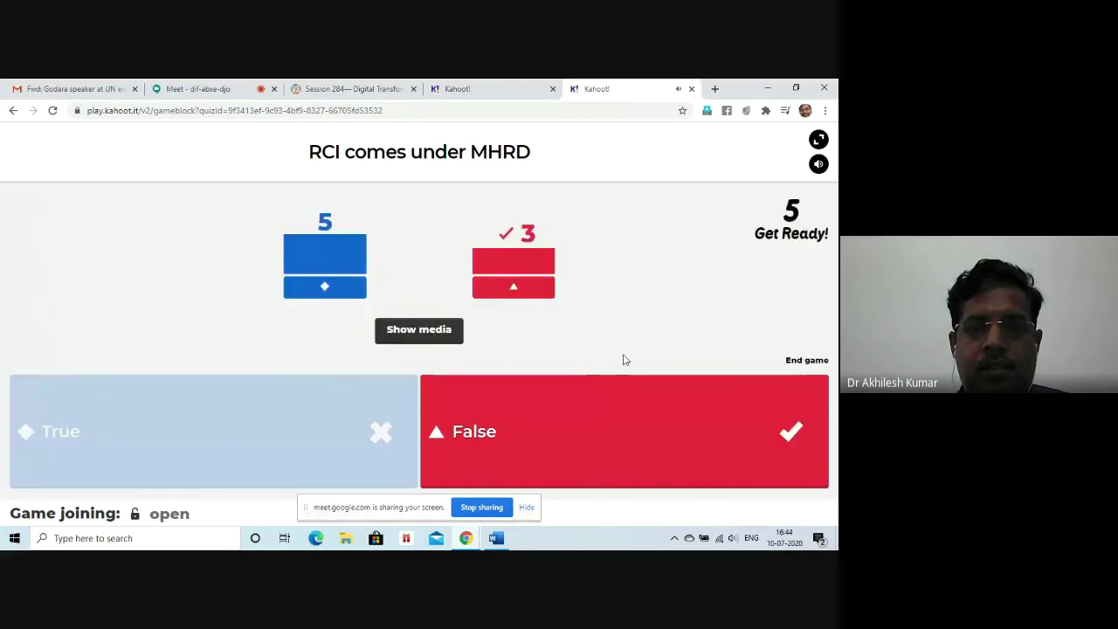
left_click(797, 361)
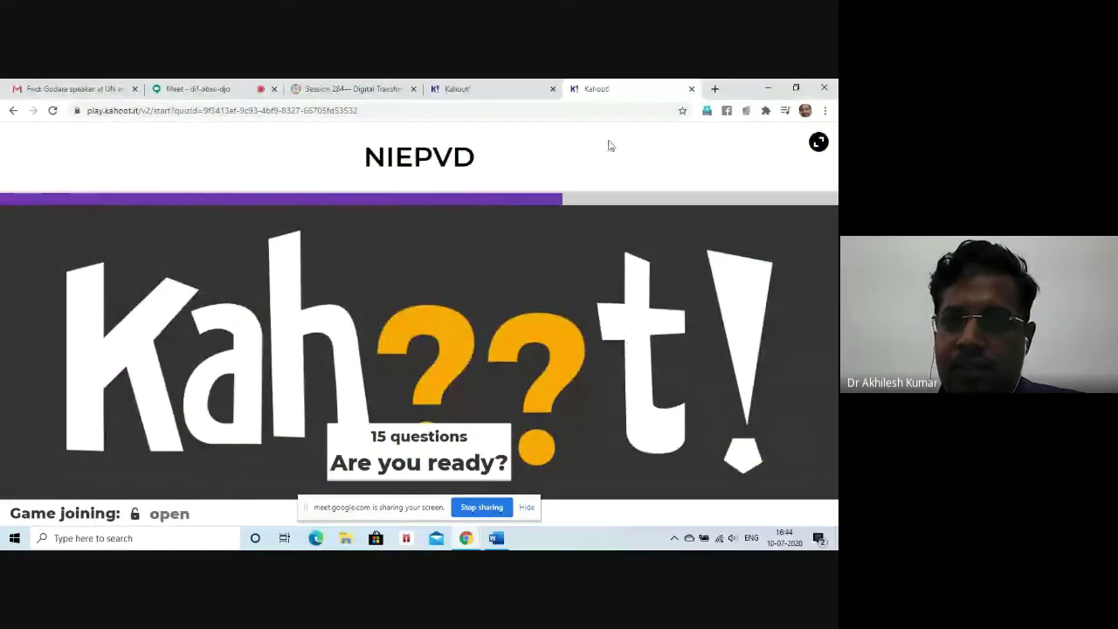
left_click(690, 89)
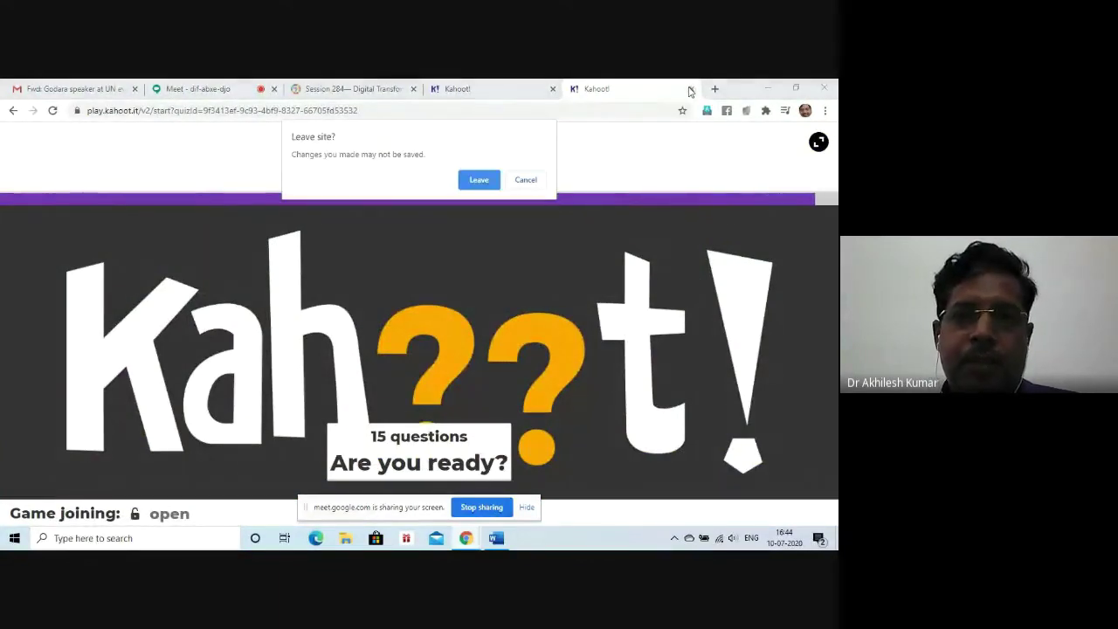
Step: Leave the game page and open kahoot.it in a new tab
left_click(483, 184)
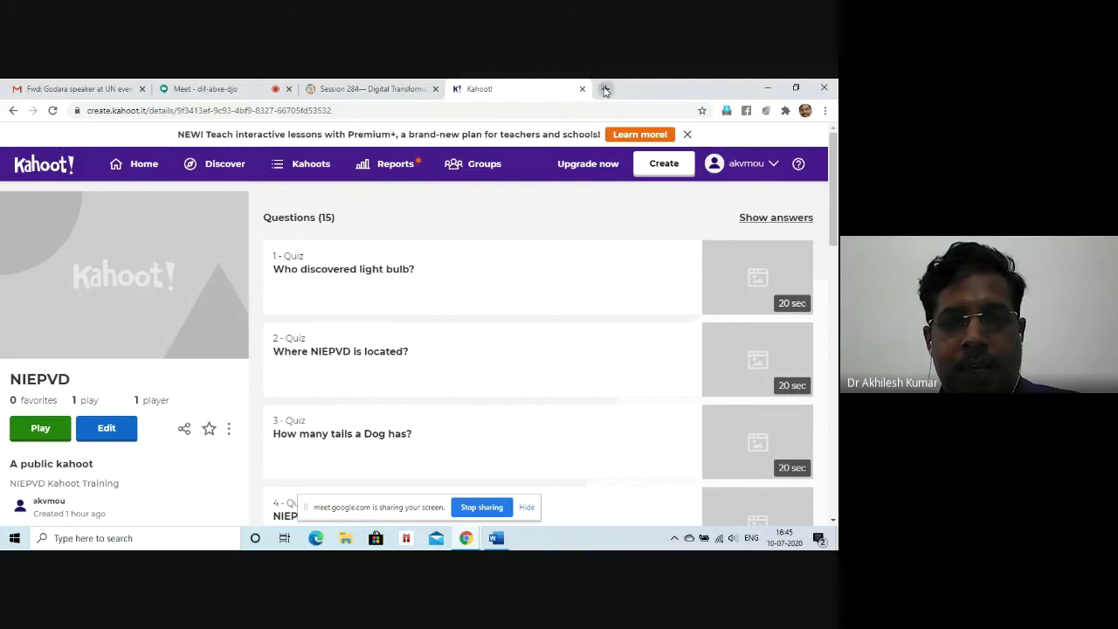
left_click(606, 91)
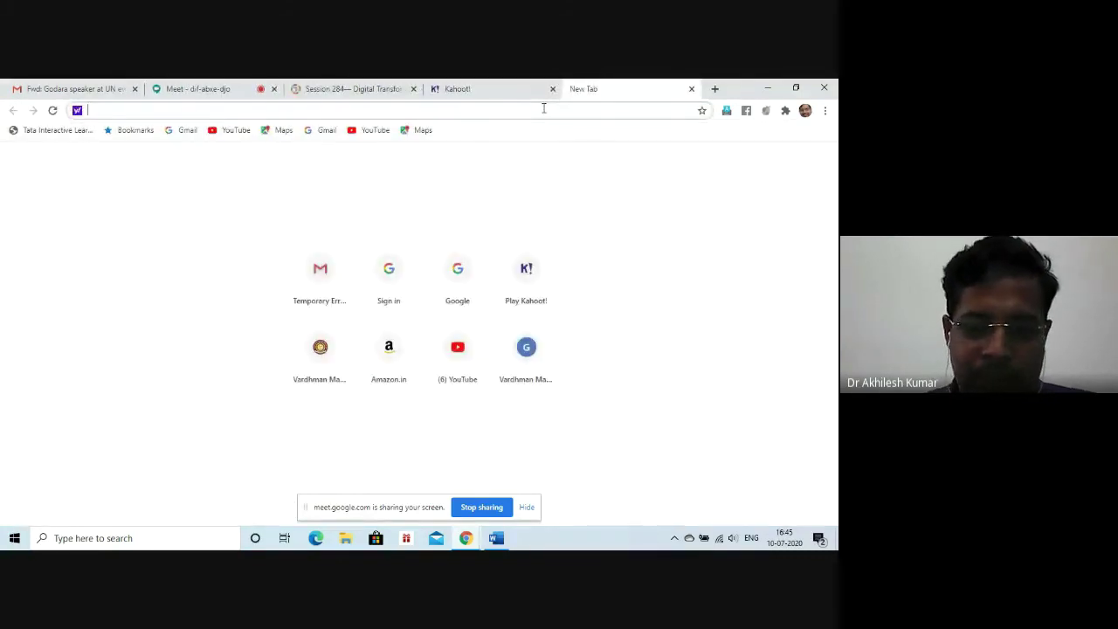
type("kahoot.it")
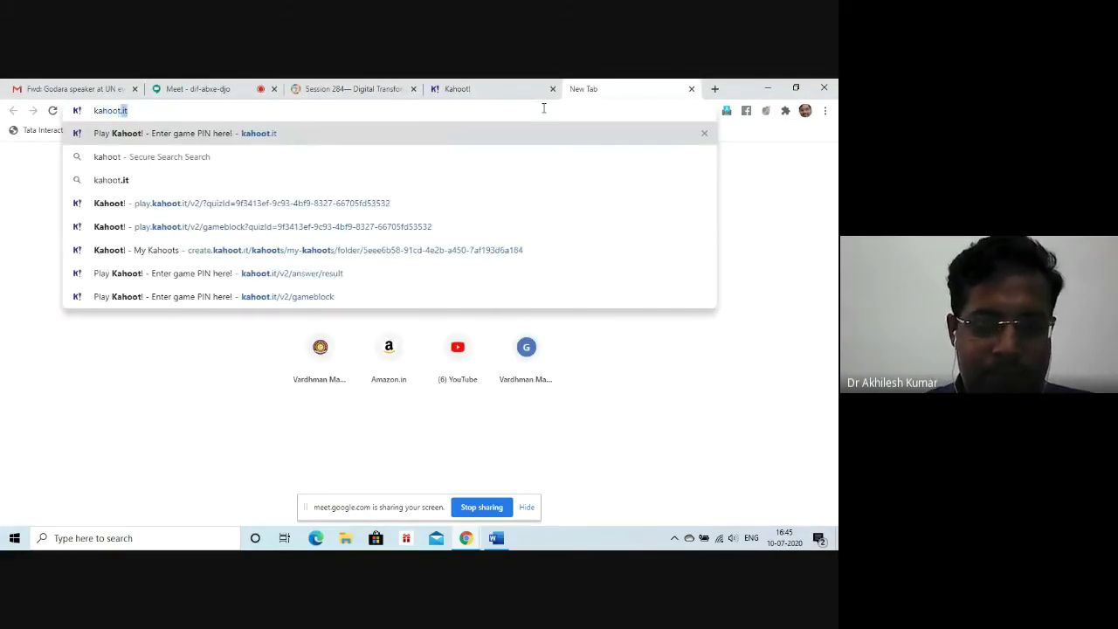
key("Return")
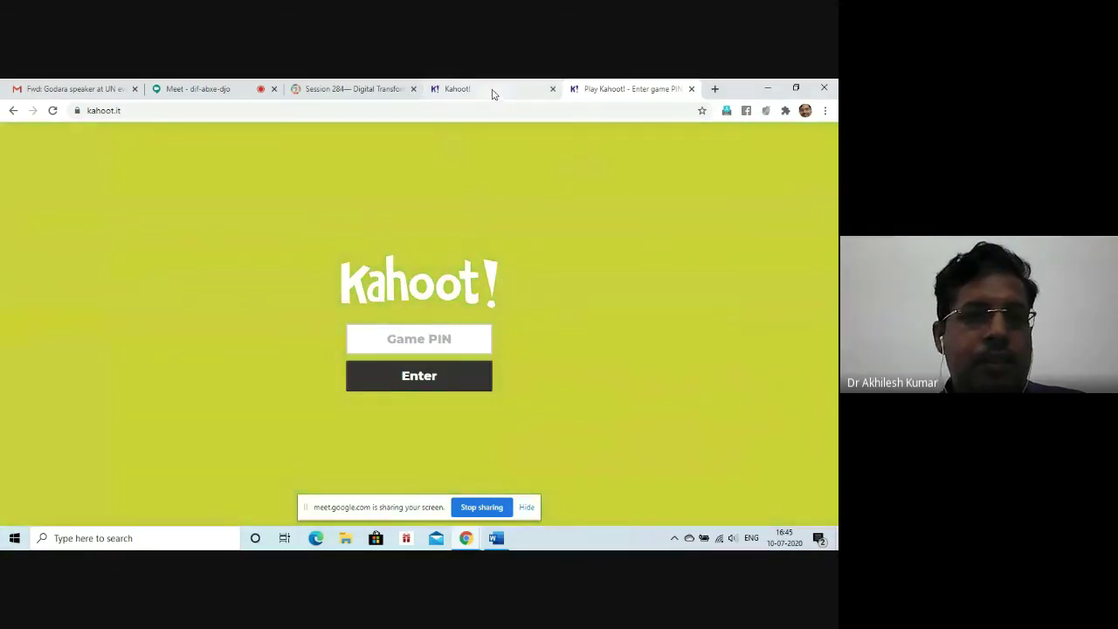
Step: Check the NIEPVD details tab, then change the address to create.kahoot.it and load it
left_click(492, 91)
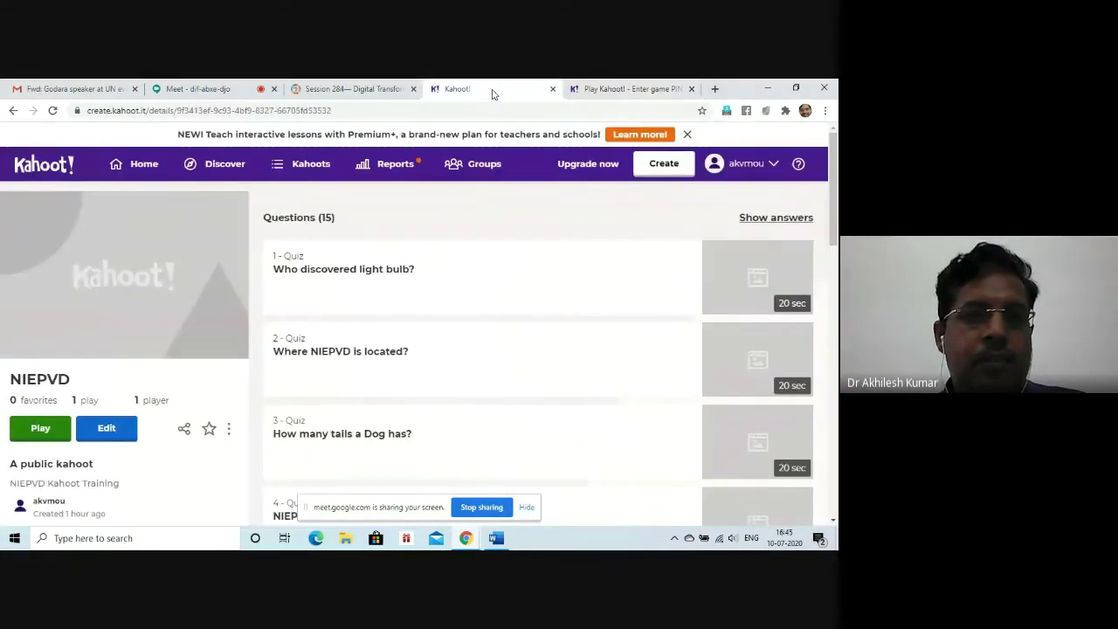
left_click(603, 90)
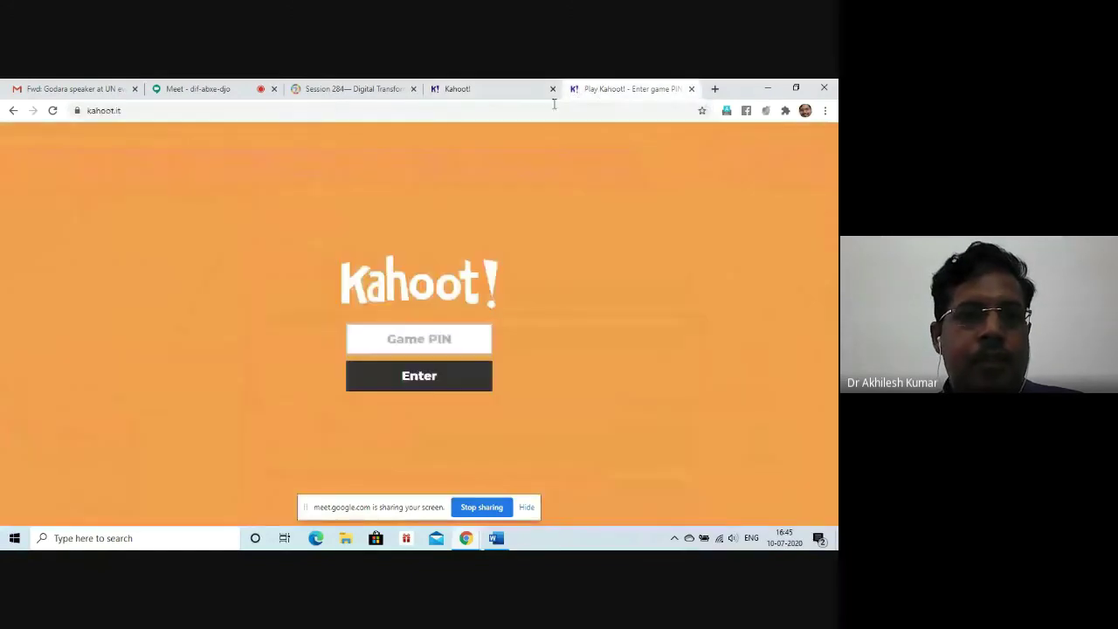
left_click(88, 108)
left_click(98, 111)
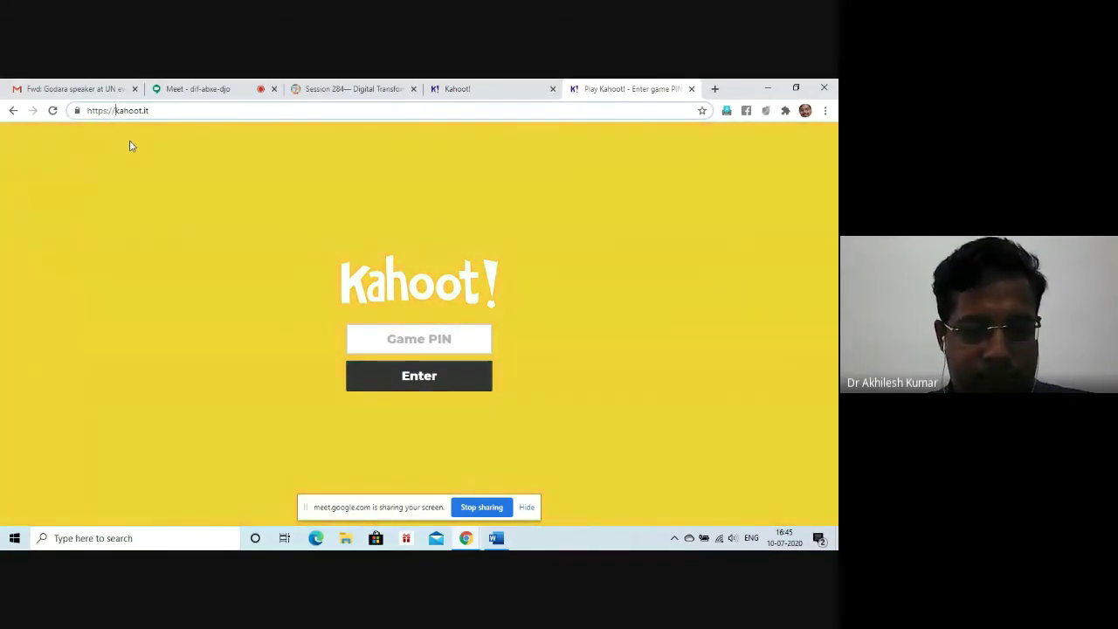
type("create.")
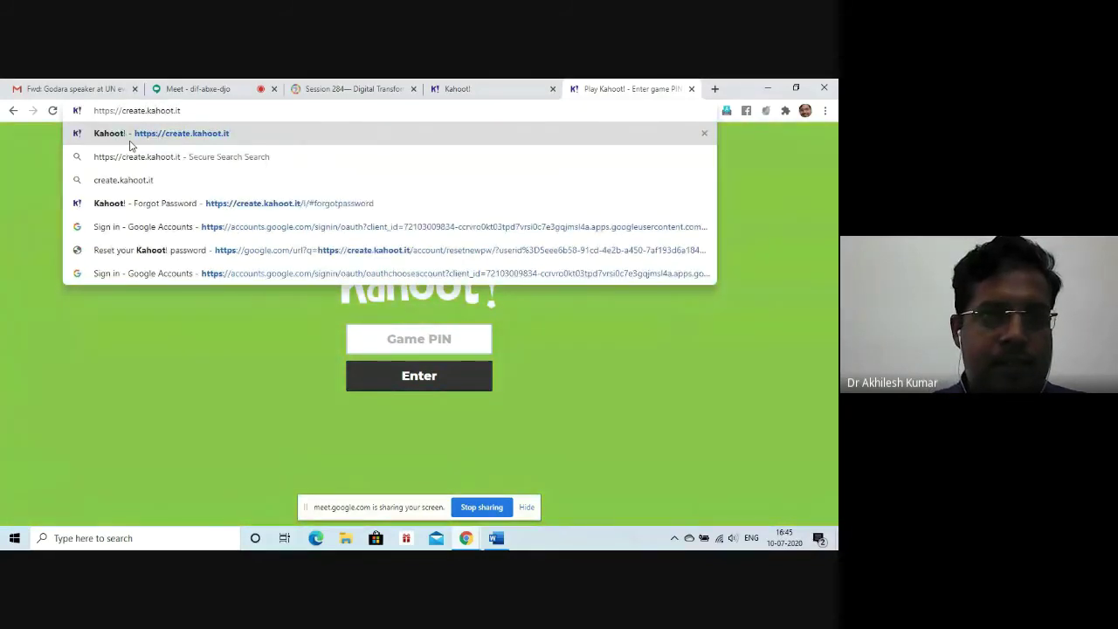
left_click(130, 139)
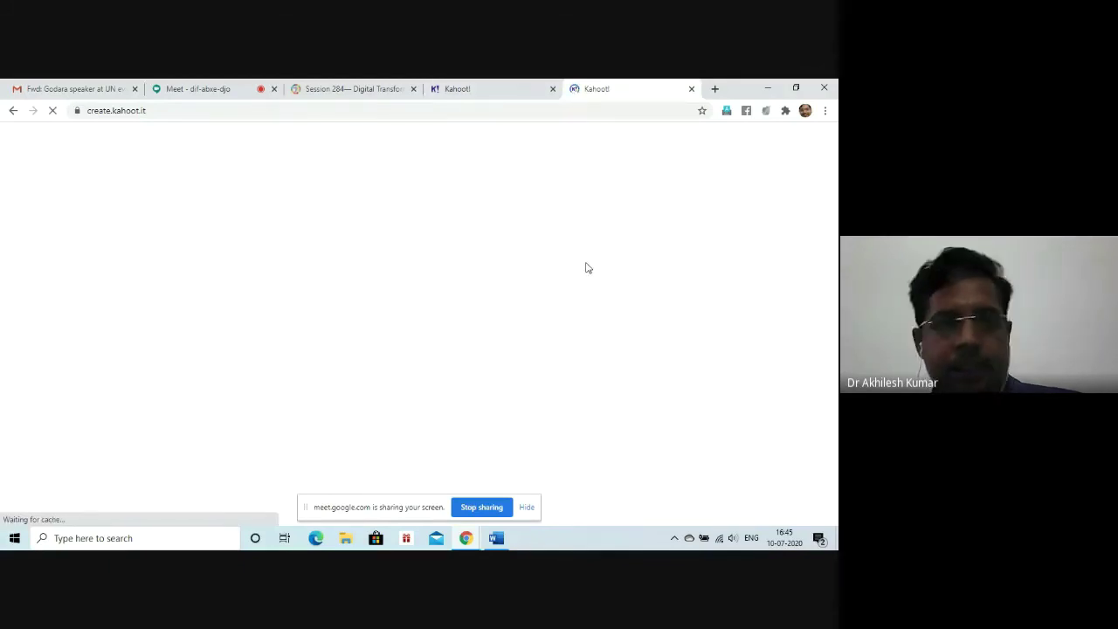
Step: Raise the speaker volume to 77 and start creating a new kahoot on create.kahoot.it
left_click(463, 91)
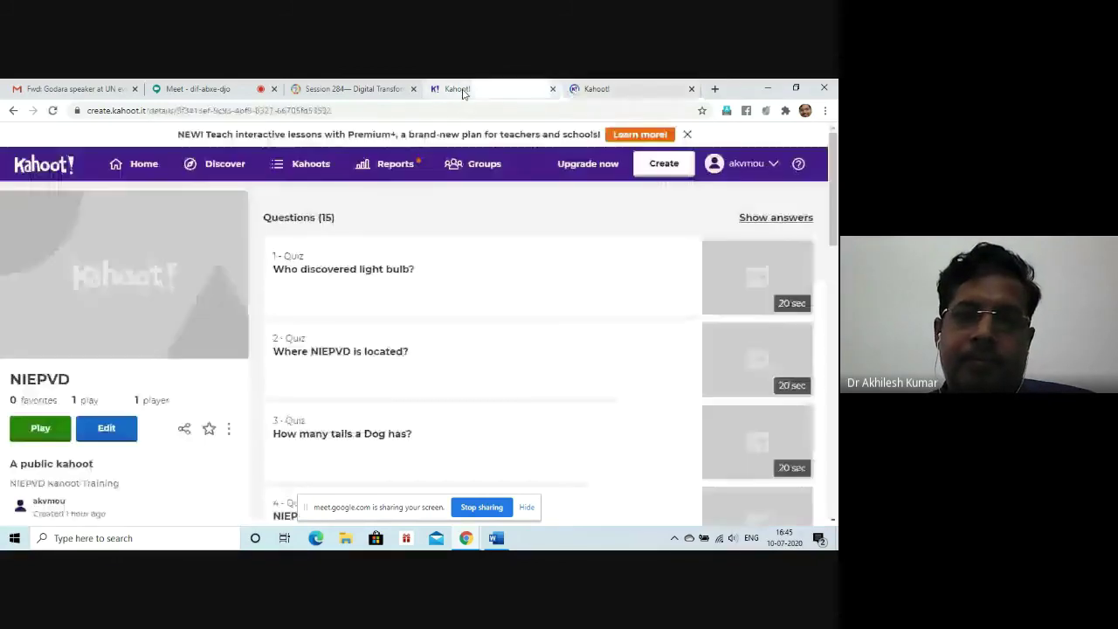
left_click(602, 91)
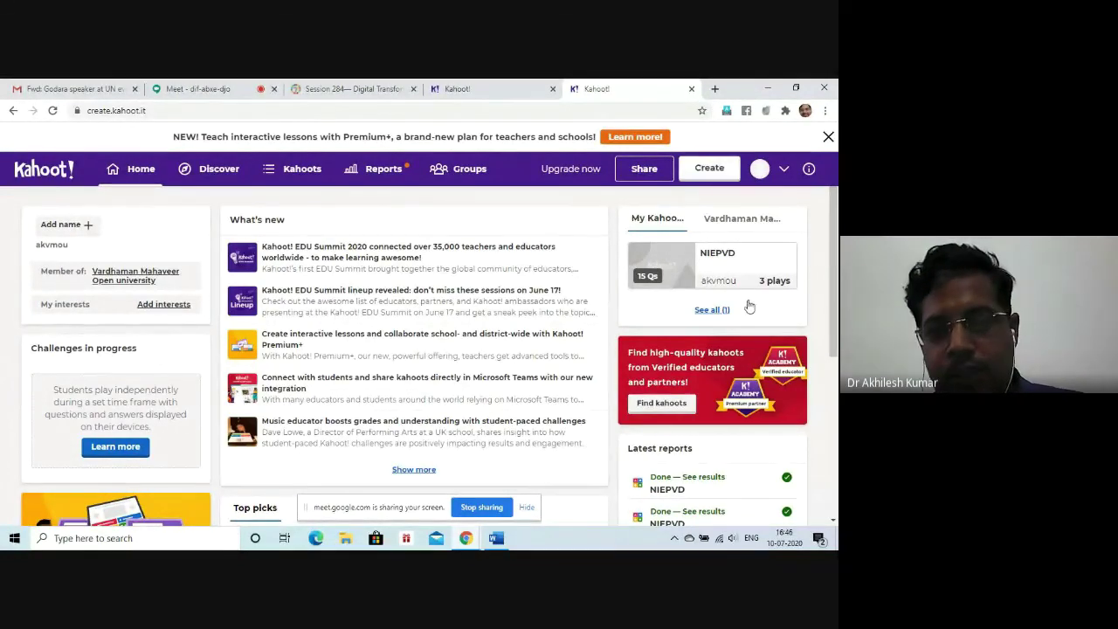
left_click(724, 540)
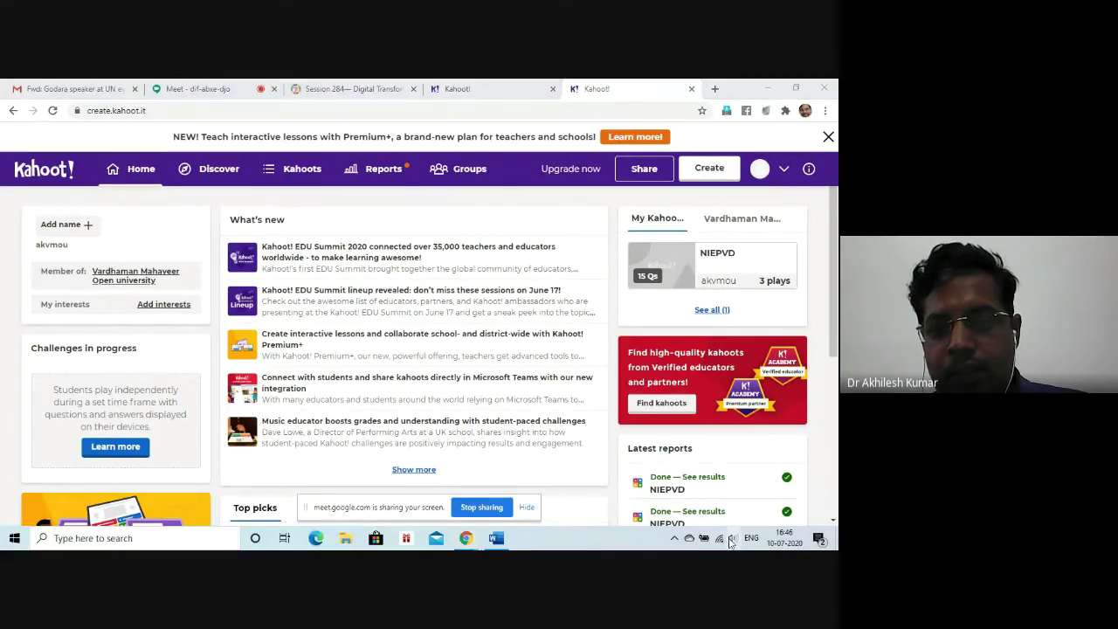
left_click(730, 541)
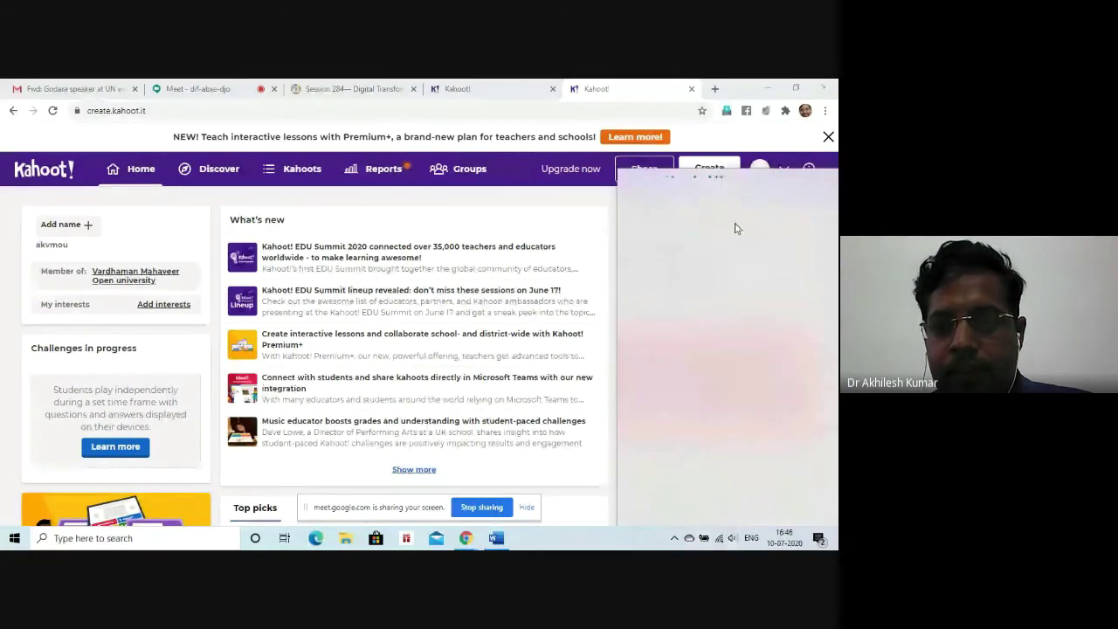
left_click(732, 538)
left_click_drag(739, 509, 766, 509)
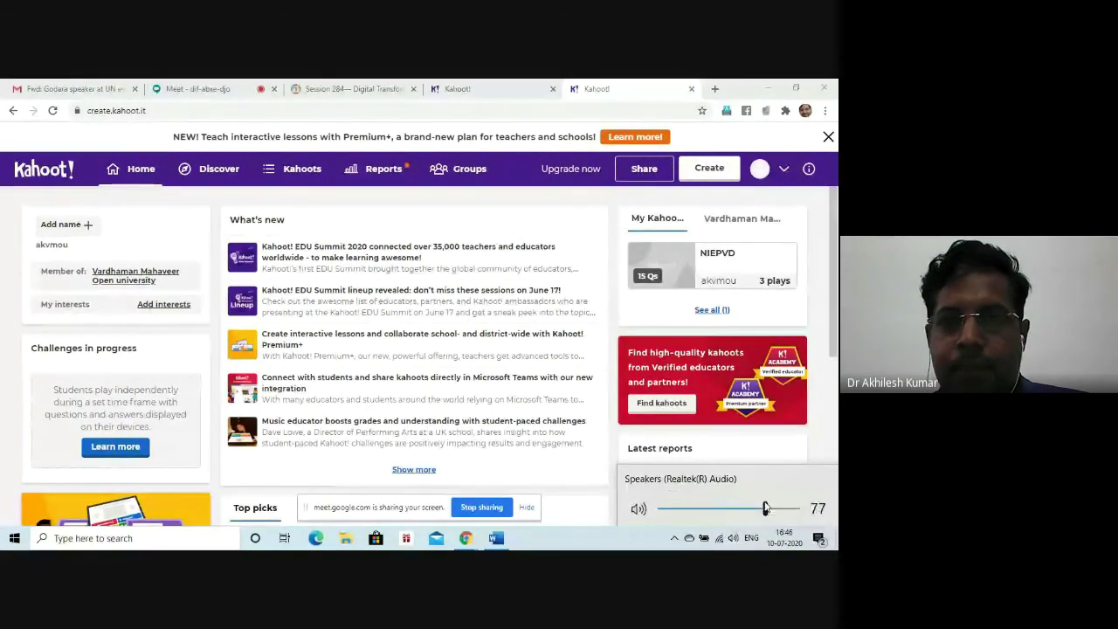
left_click(715, 170)
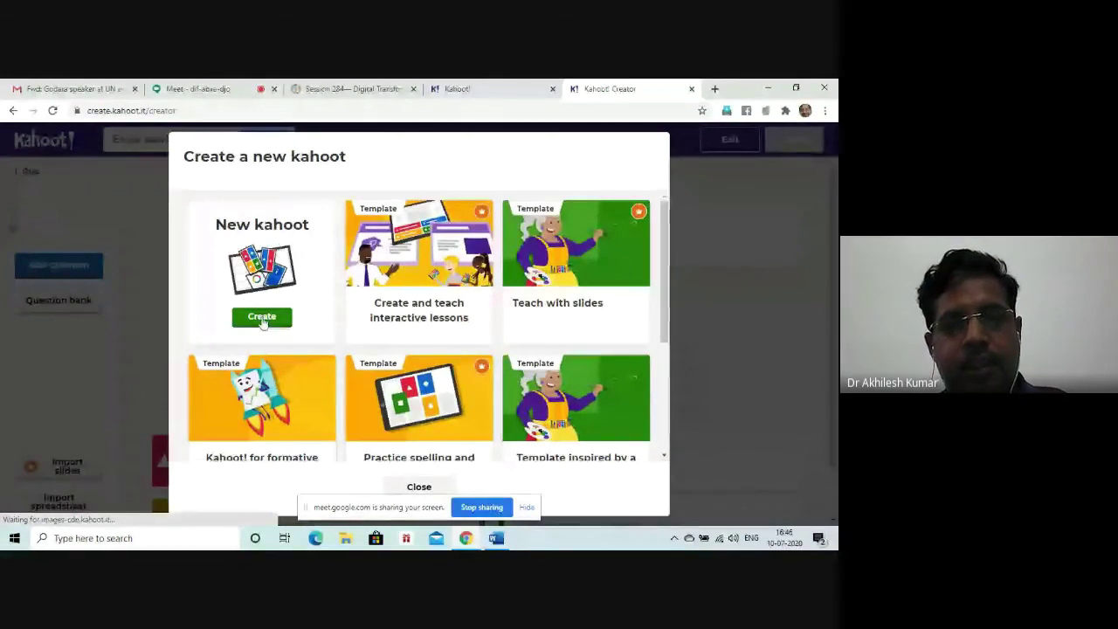
Step: Open a blank new kahoot and bring up the question-type picker for another question
left_click(262, 318)
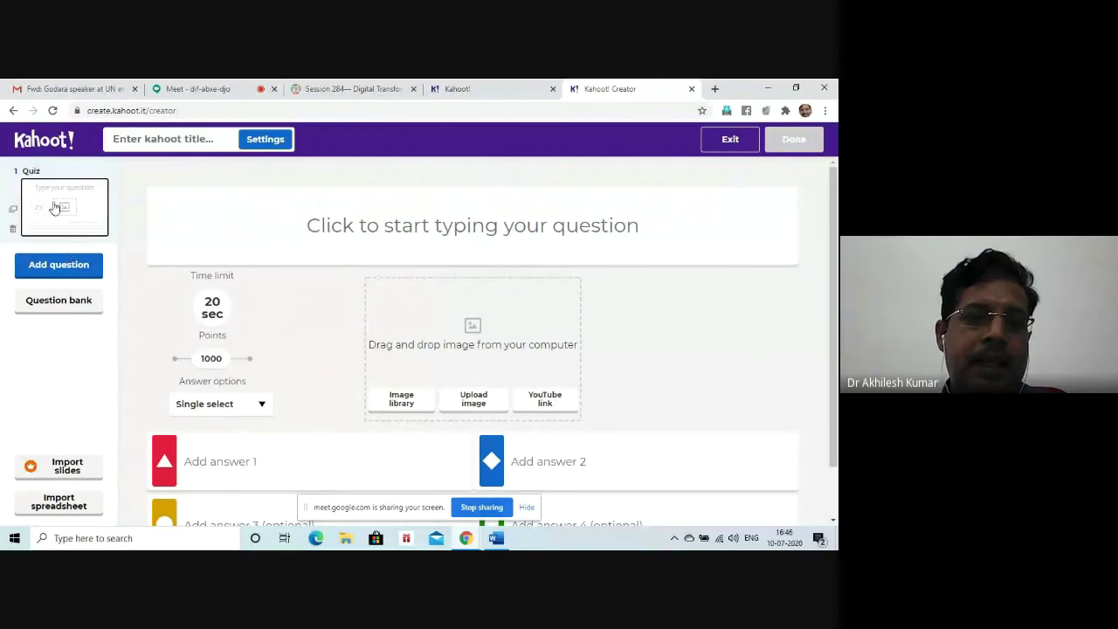
left_click(66, 265)
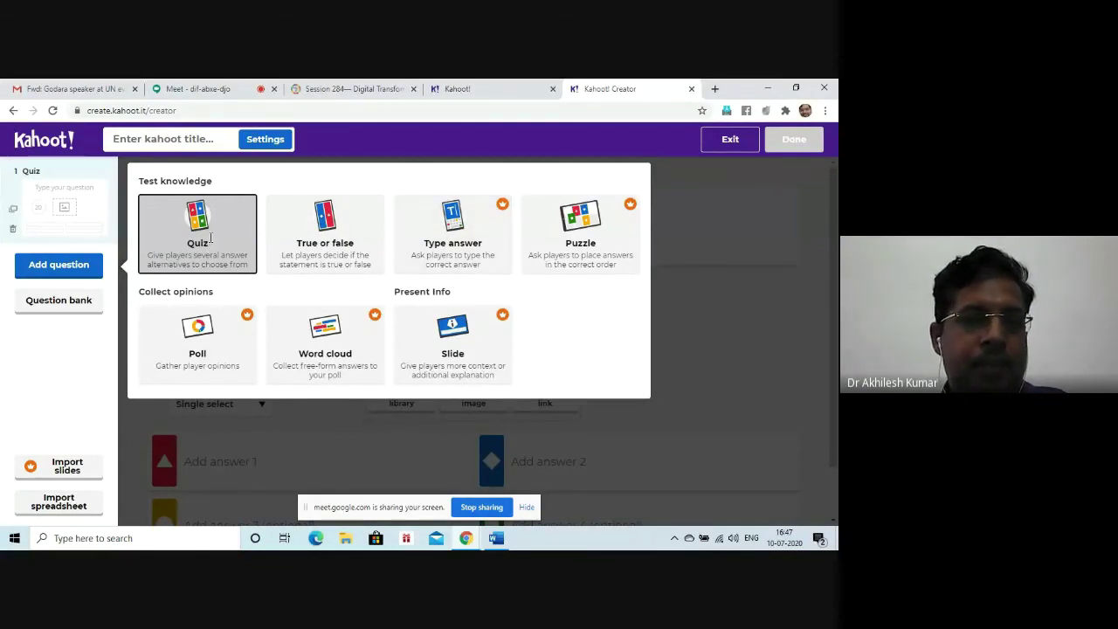
Step: Choose the multiple-choice Quiz type for the new question
left_click(210, 238)
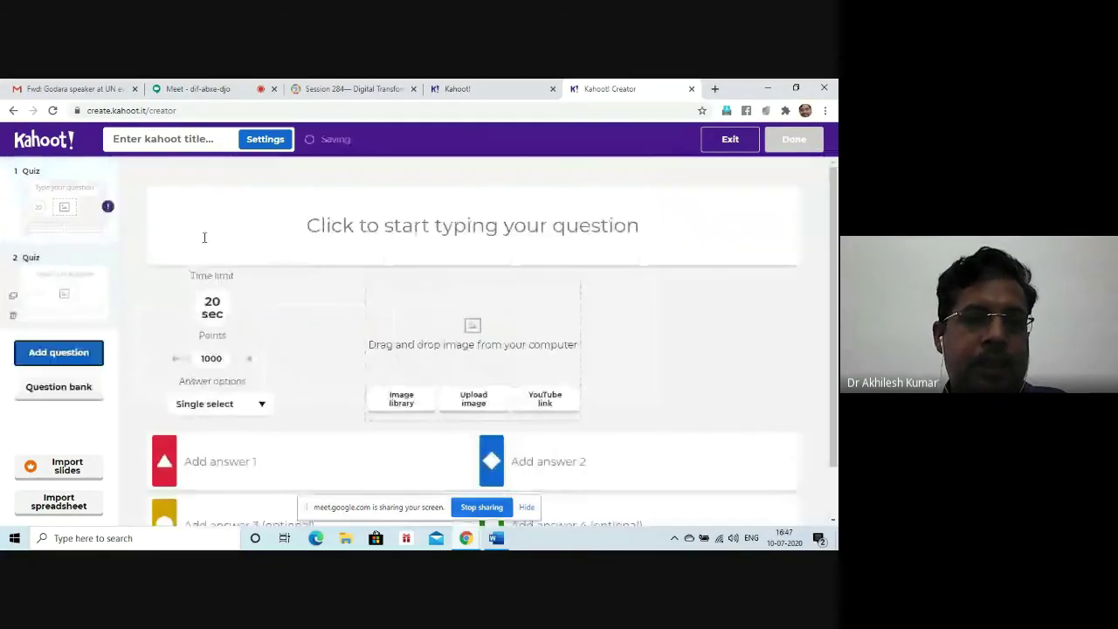
Step: Enter the question text 'How many legs a Horse has?'
left_click(356, 233)
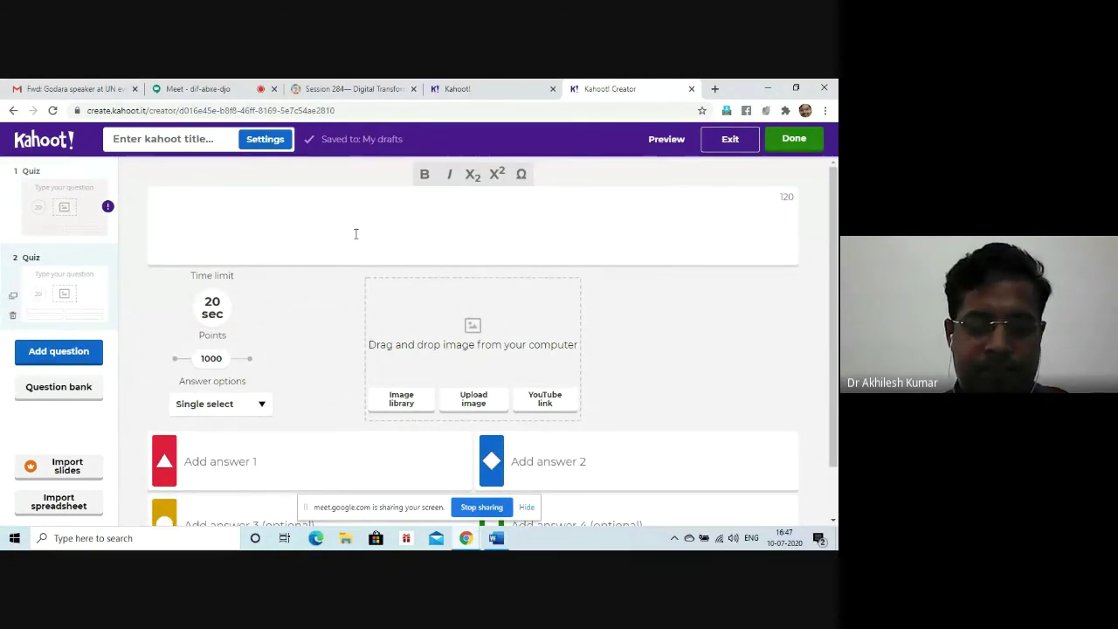
type("How m")
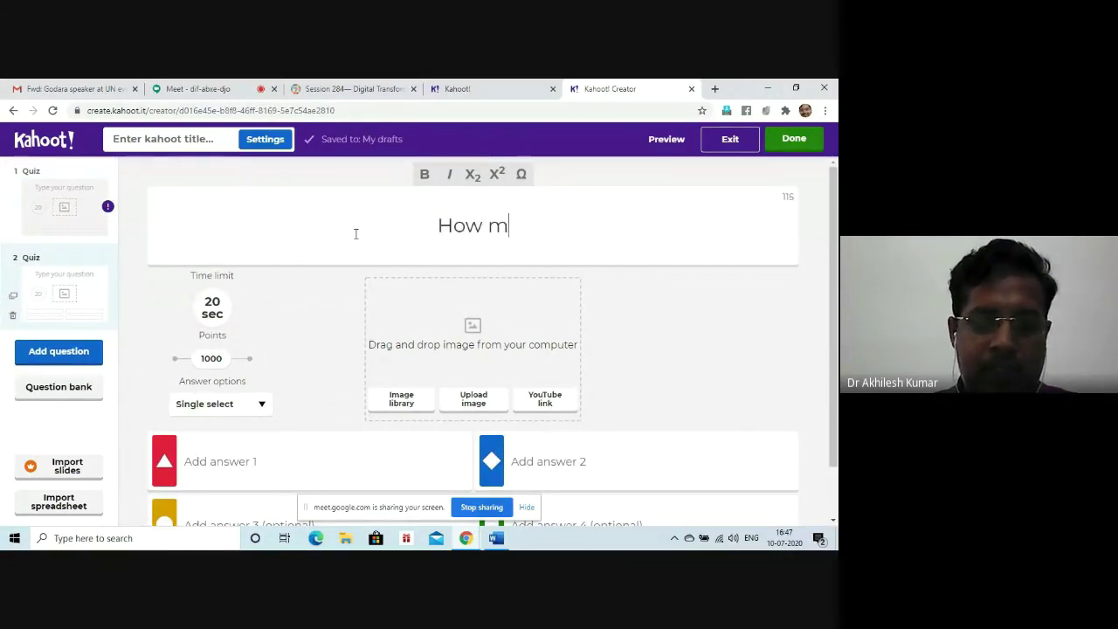
type("any legs a Horse ")
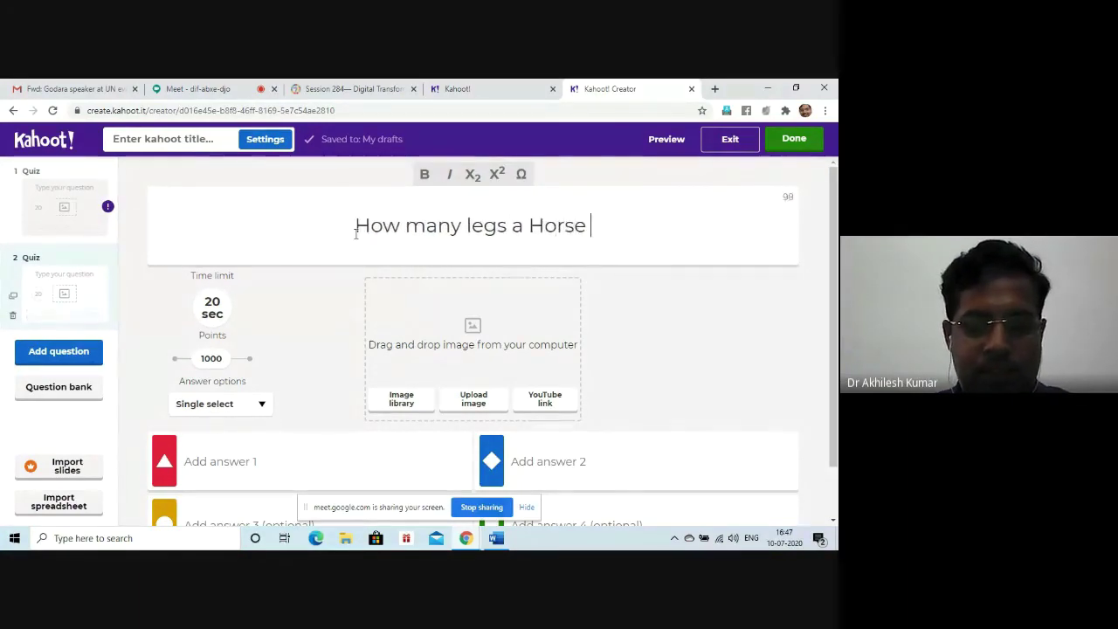
type("ha")
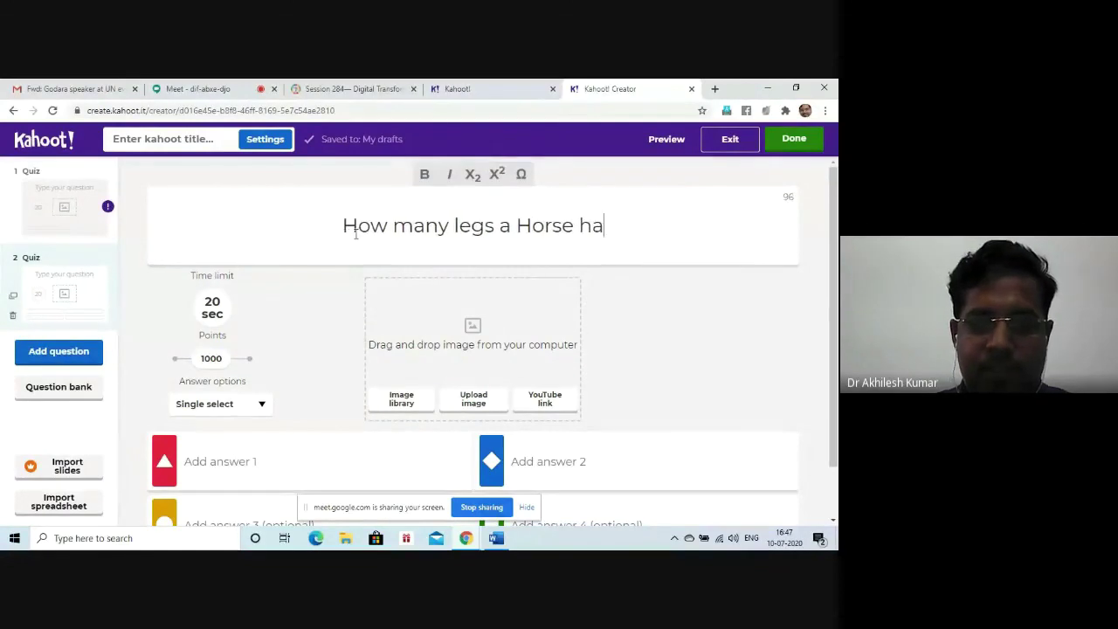
type("s")
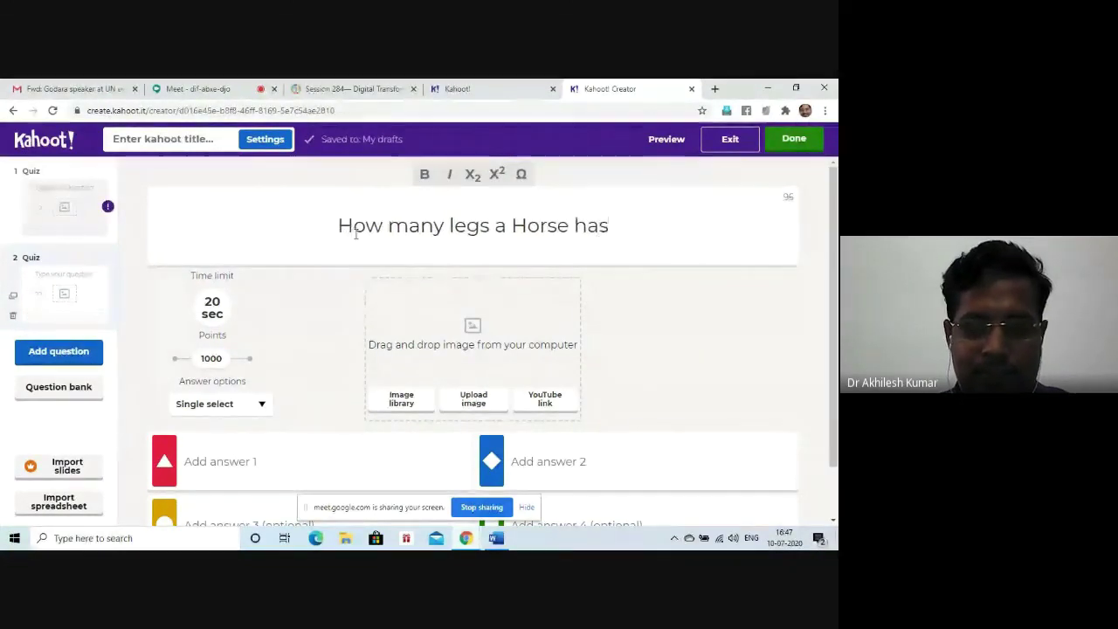
type("?")
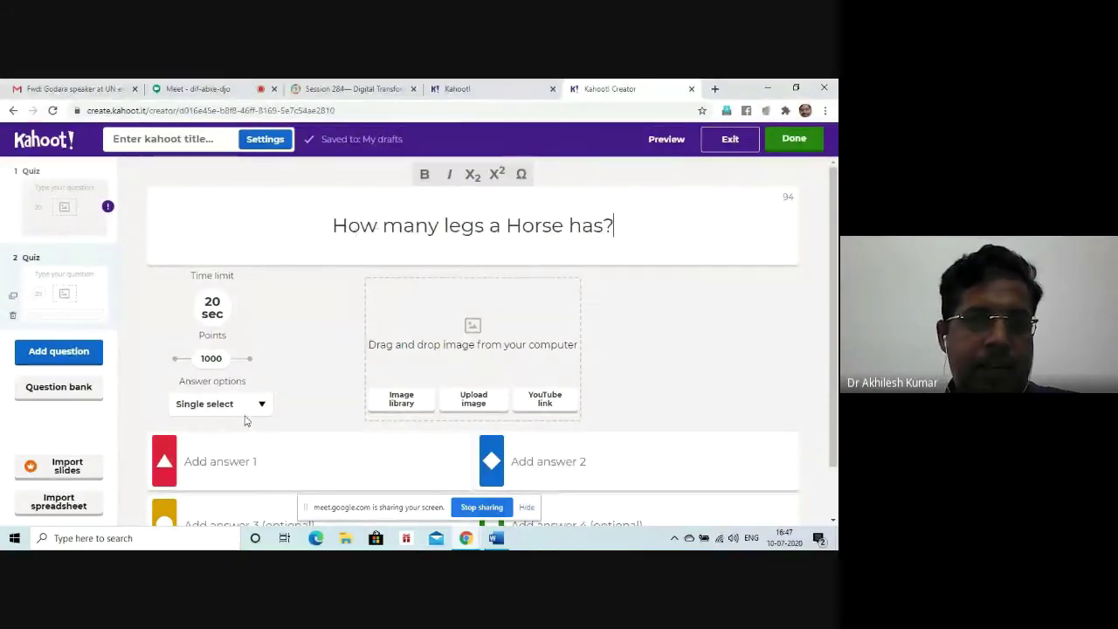
scroll(327, 365, "down", 2)
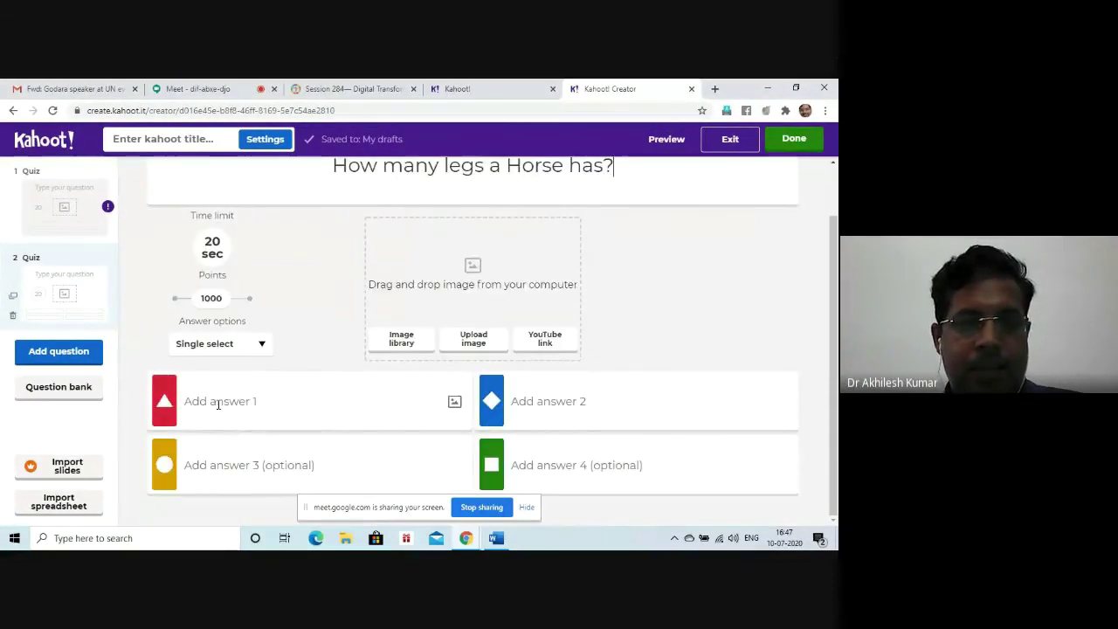
Step: Fill in answers 1, 2, 3.5 and 4, marking 4 as the correct answer
left_click(218, 403)
type("1")
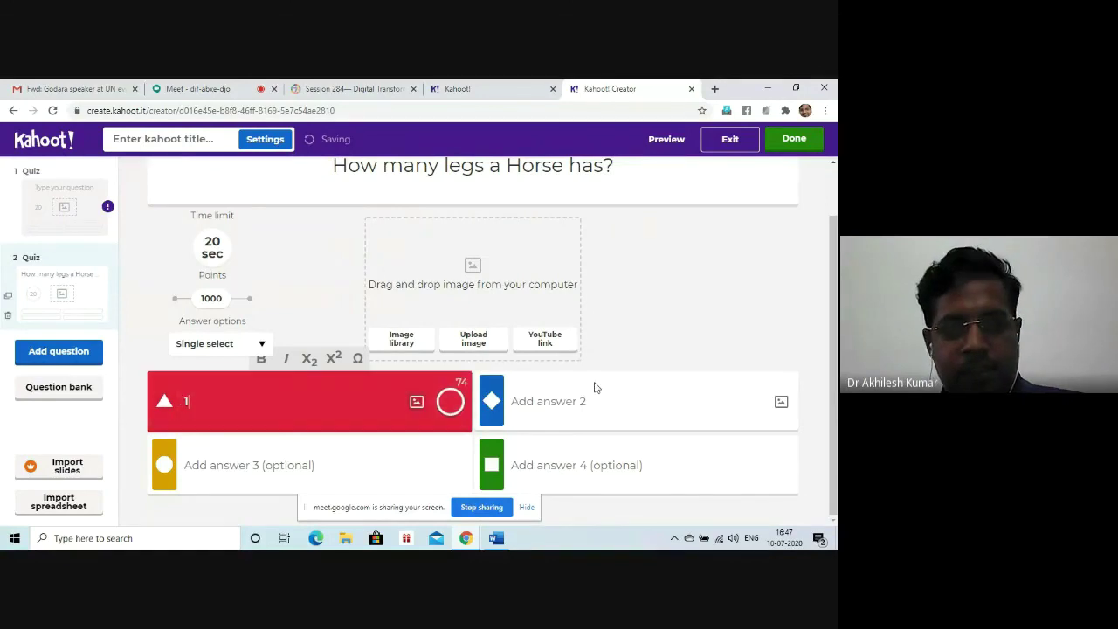
left_click(597, 400)
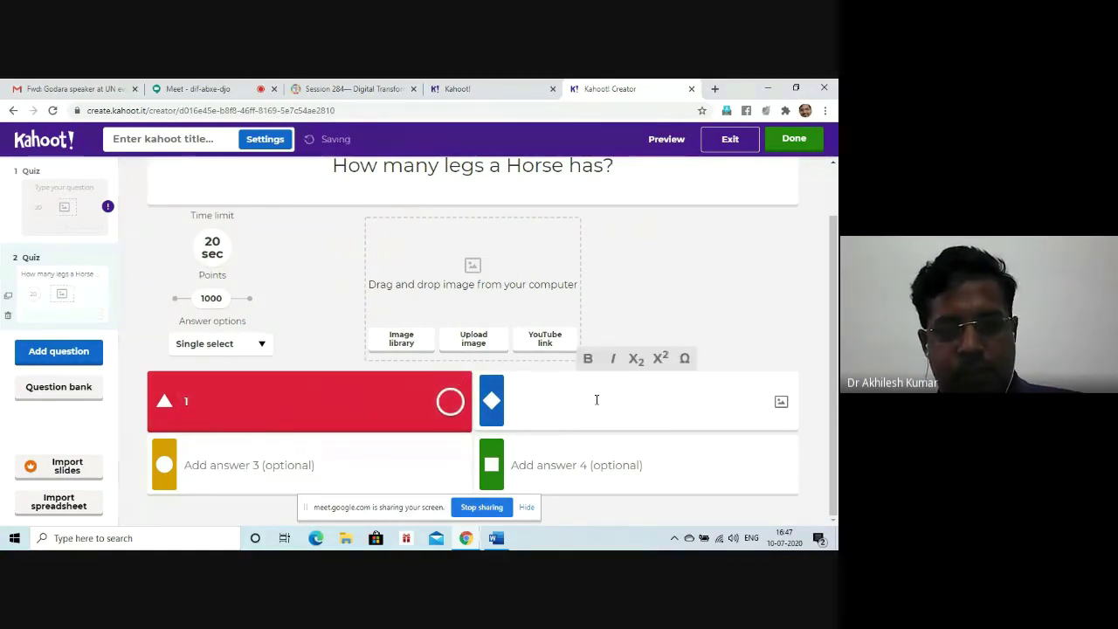
type("2")
left_click(302, 461)
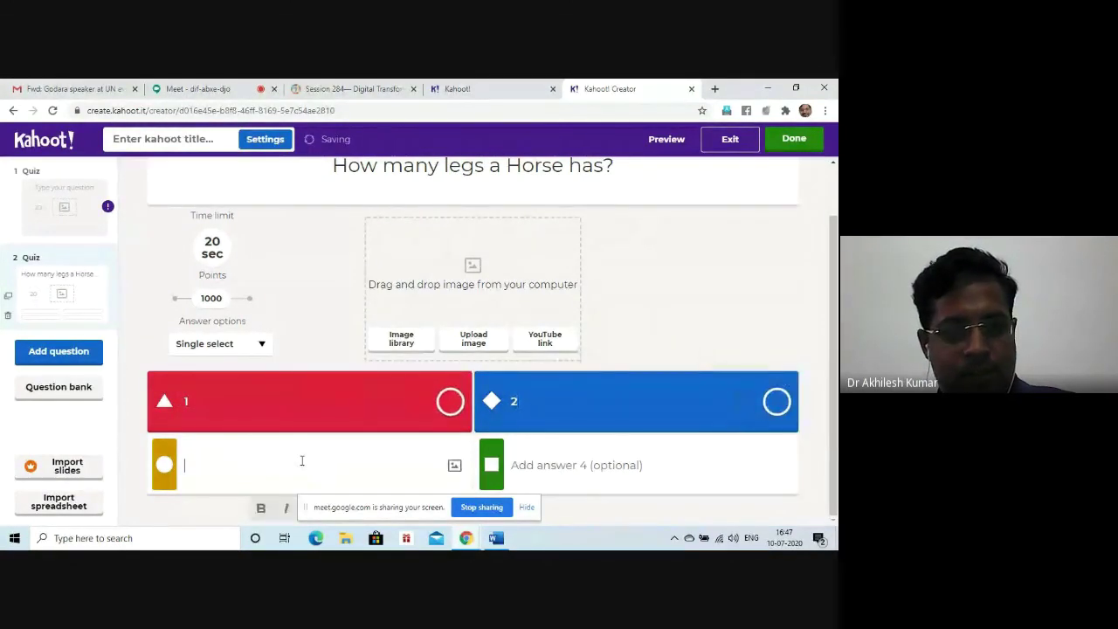
type("3.5")
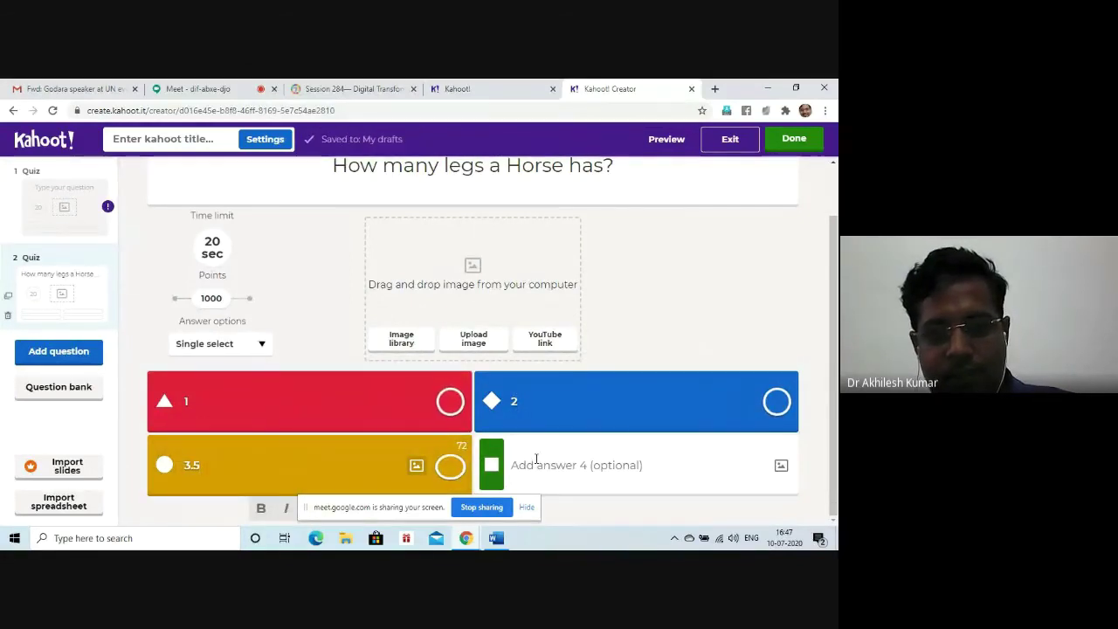
left_click(537, 459)
type("4")
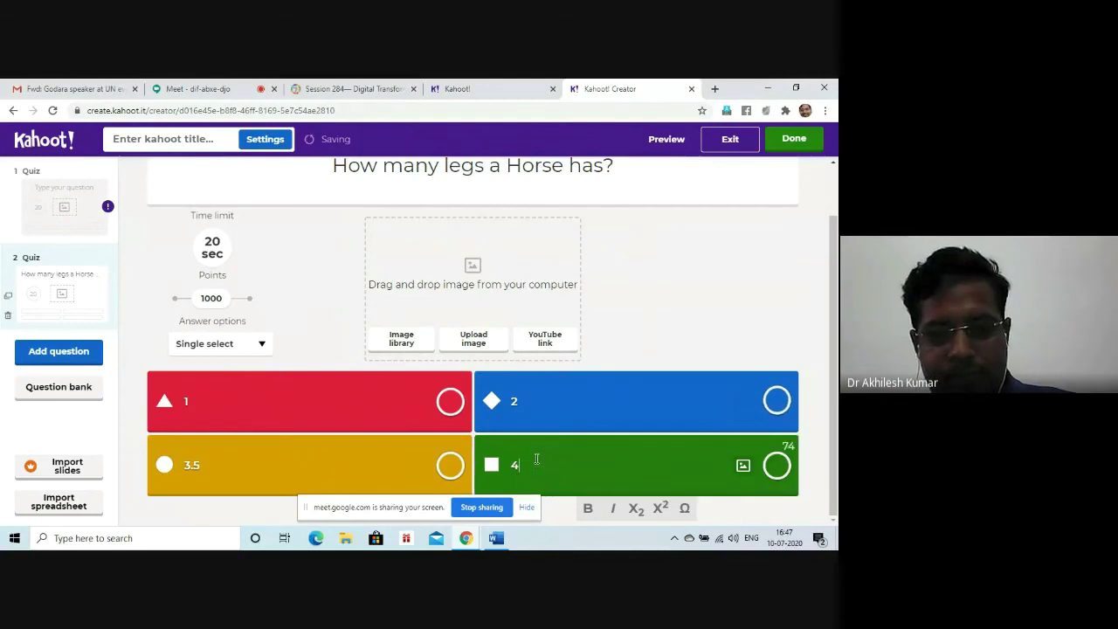
left_click(780, 477)
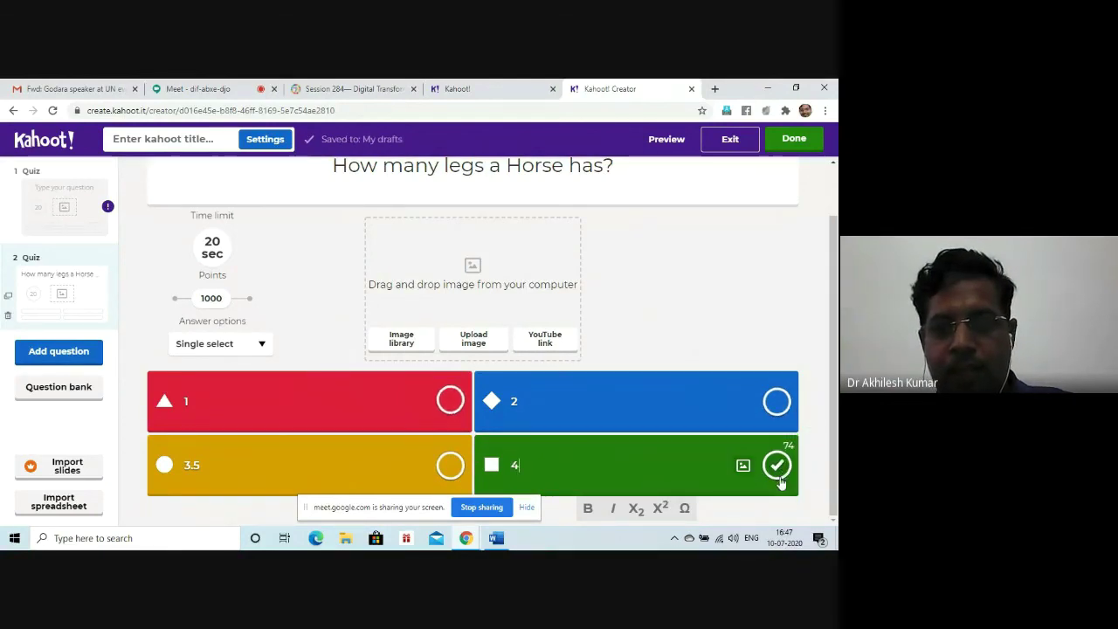
left_click(778, 473)
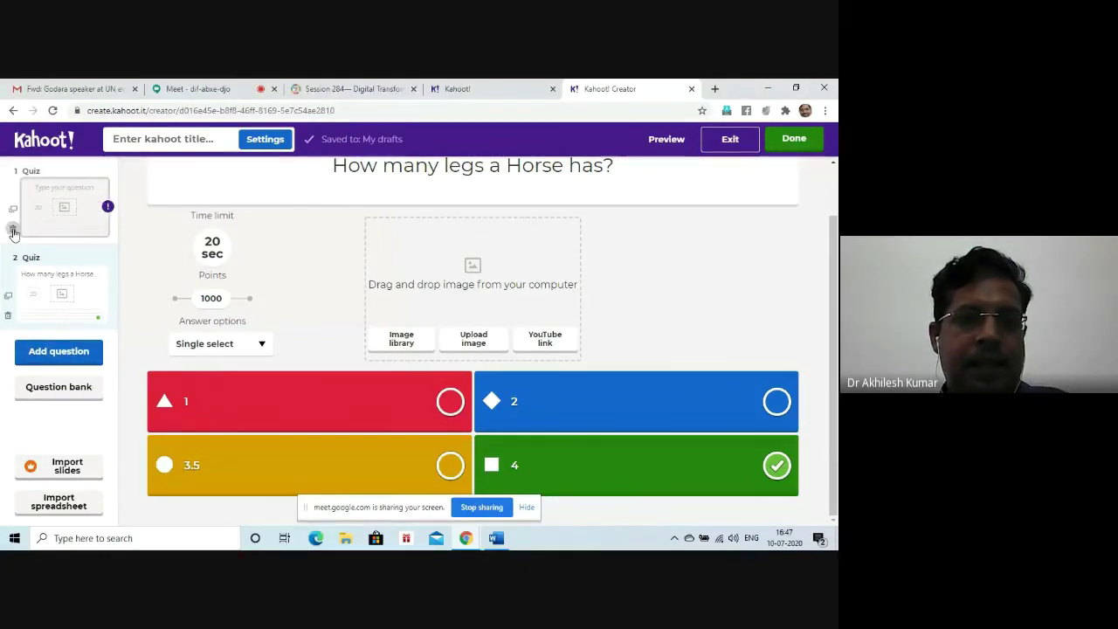
Step: Delete the empty first question slide and confirm the deletion
left_click(12, 229)
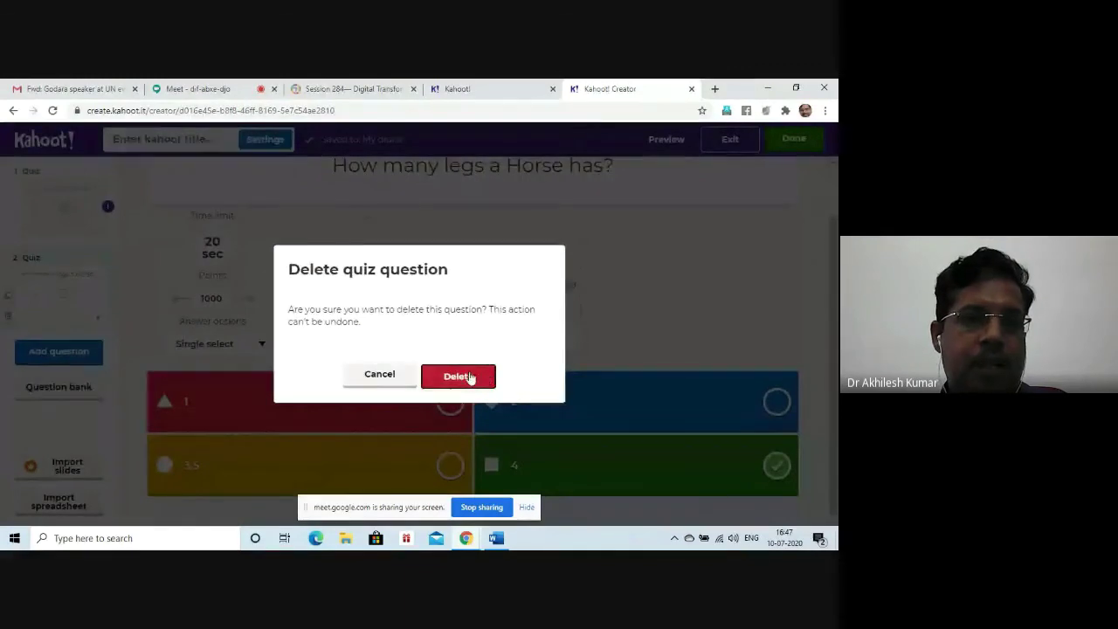
left_click(458, 376)
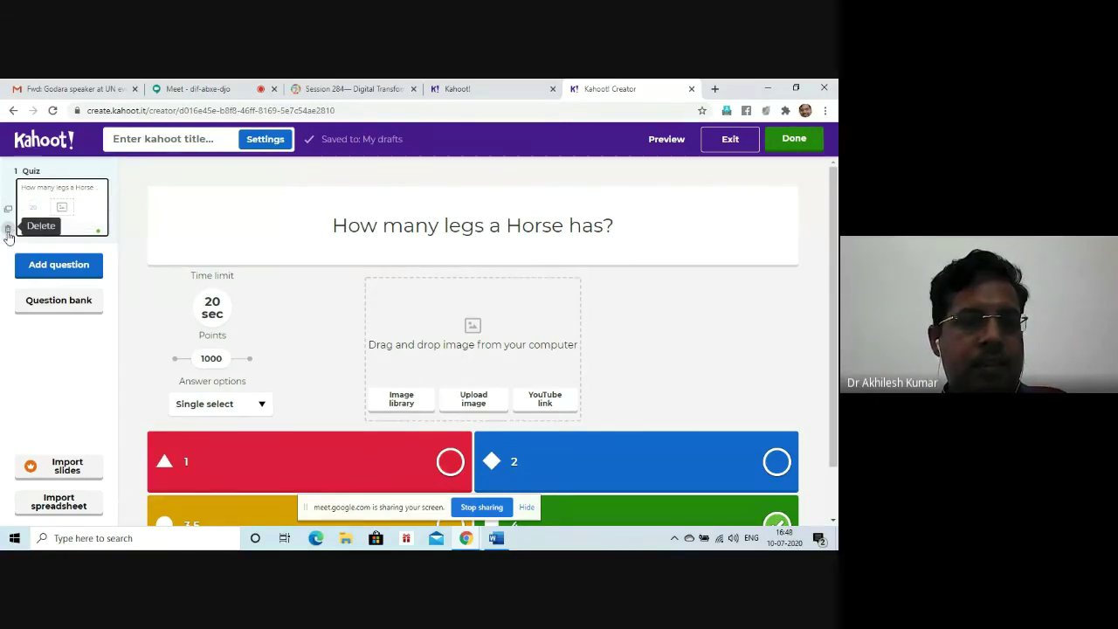
Step: Add a True or false question after the horse-legs Quiz question and select its question box
left_click(37, 272)
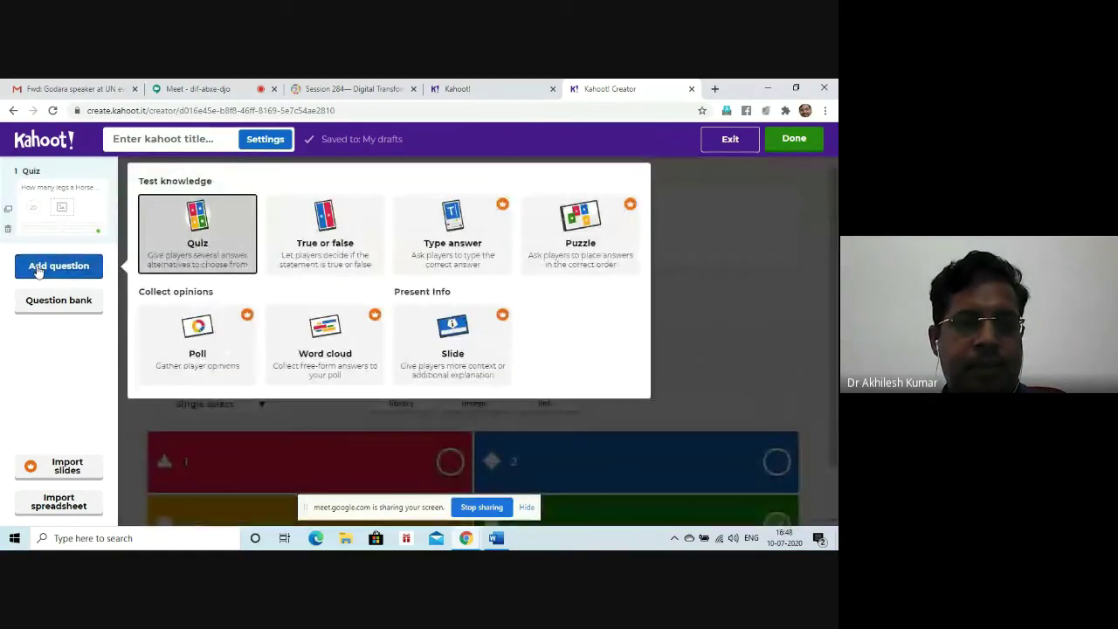
left_click(324, 234)
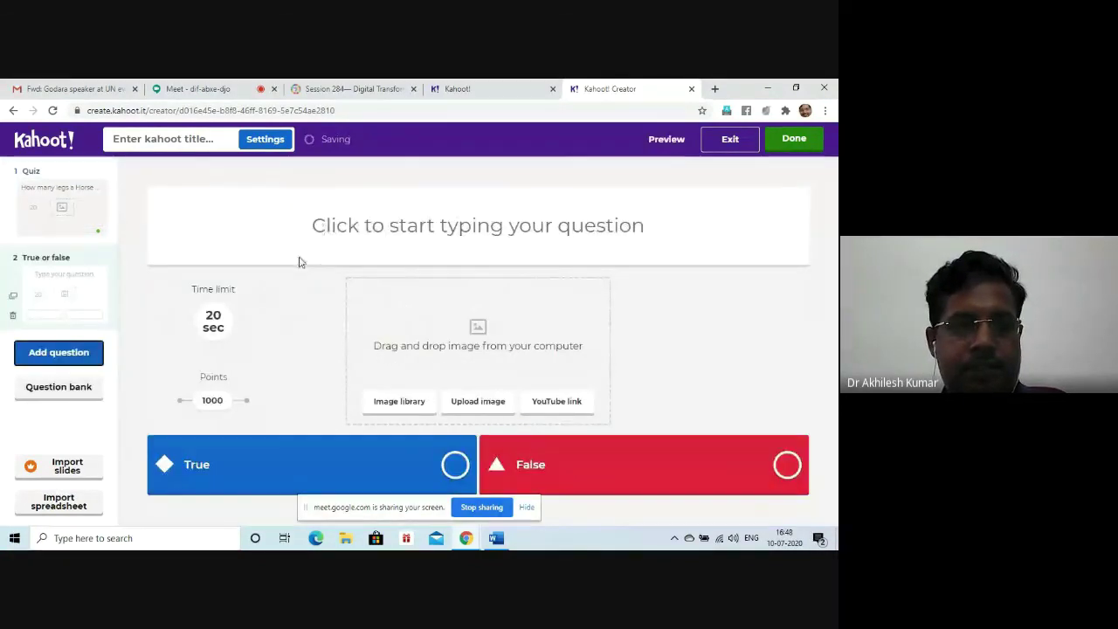
left_click(337, 232)
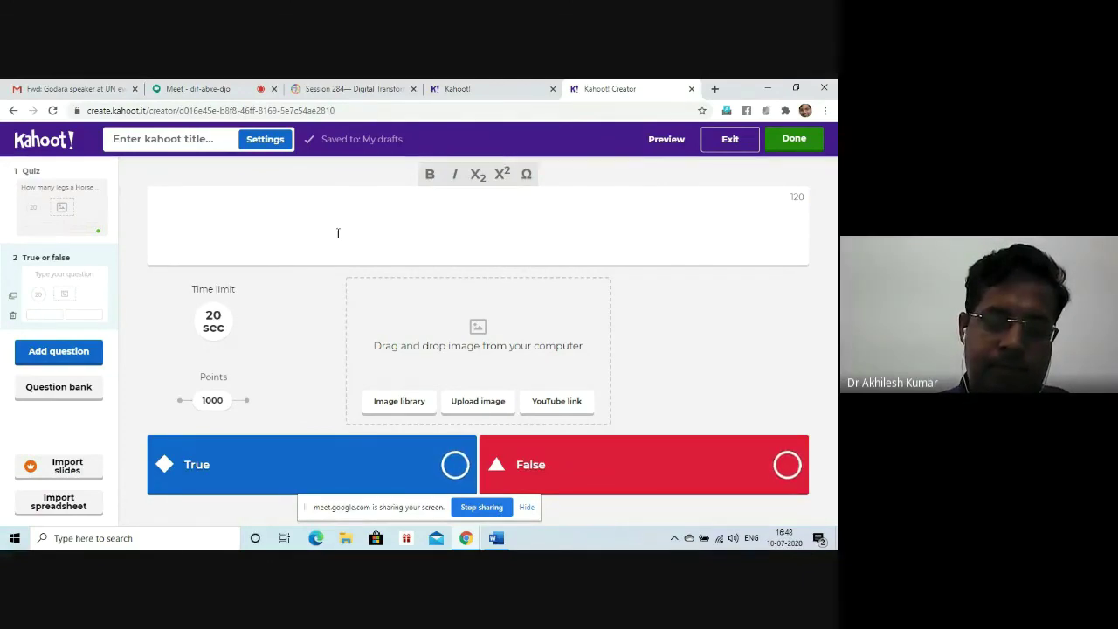
Step: Enter the statement 'Visual impairment creates problem in hearing.' and mark False as the correct answer
type("Visua")
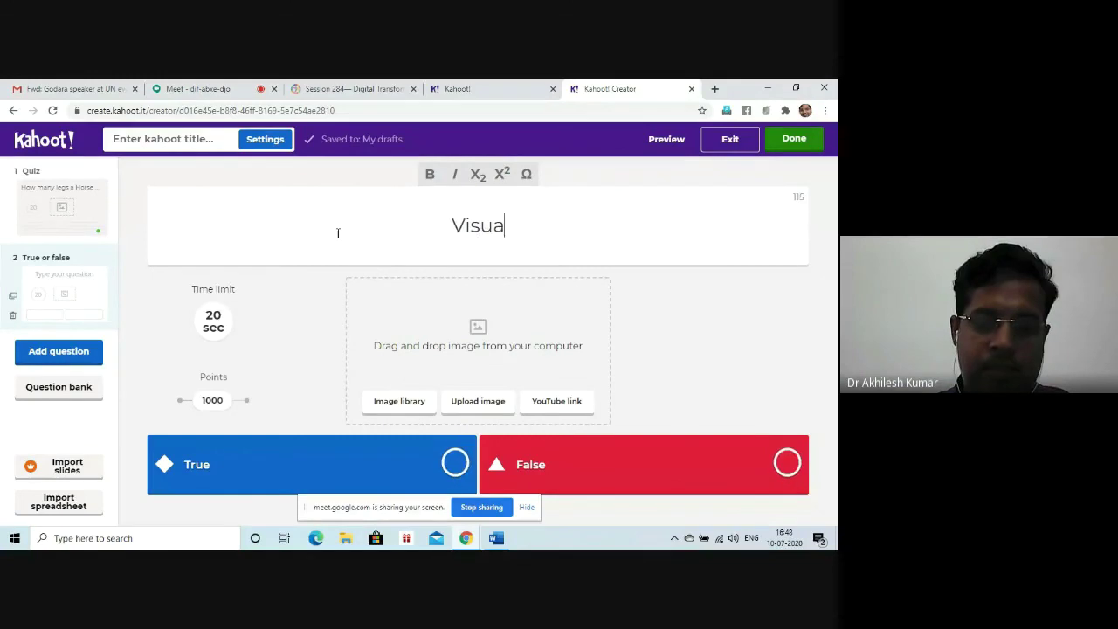
type("l impa")
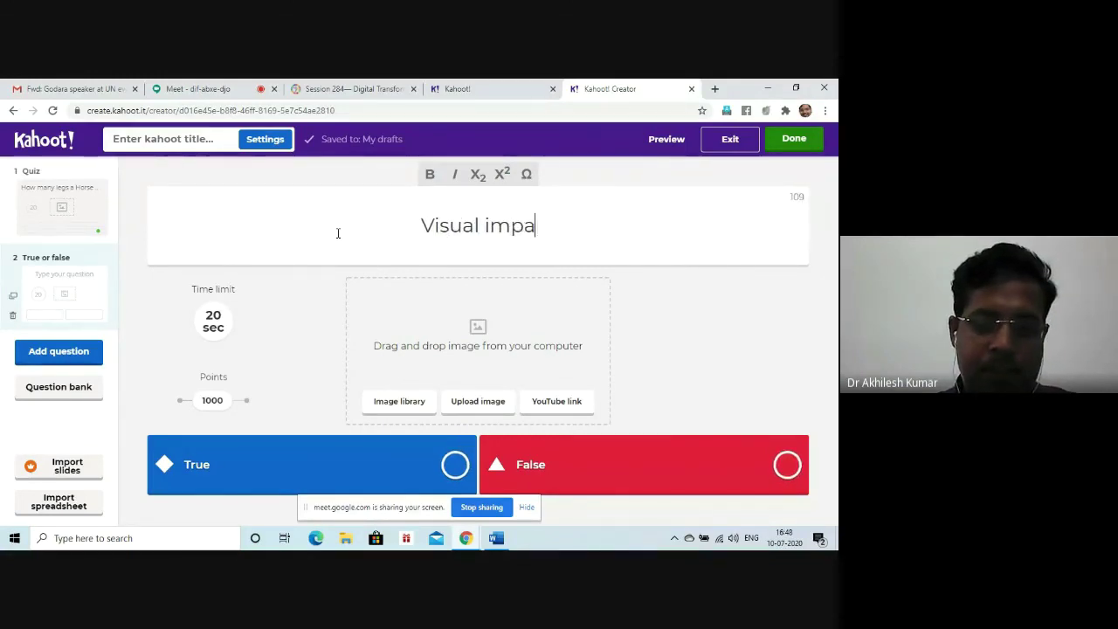
type("irment c")
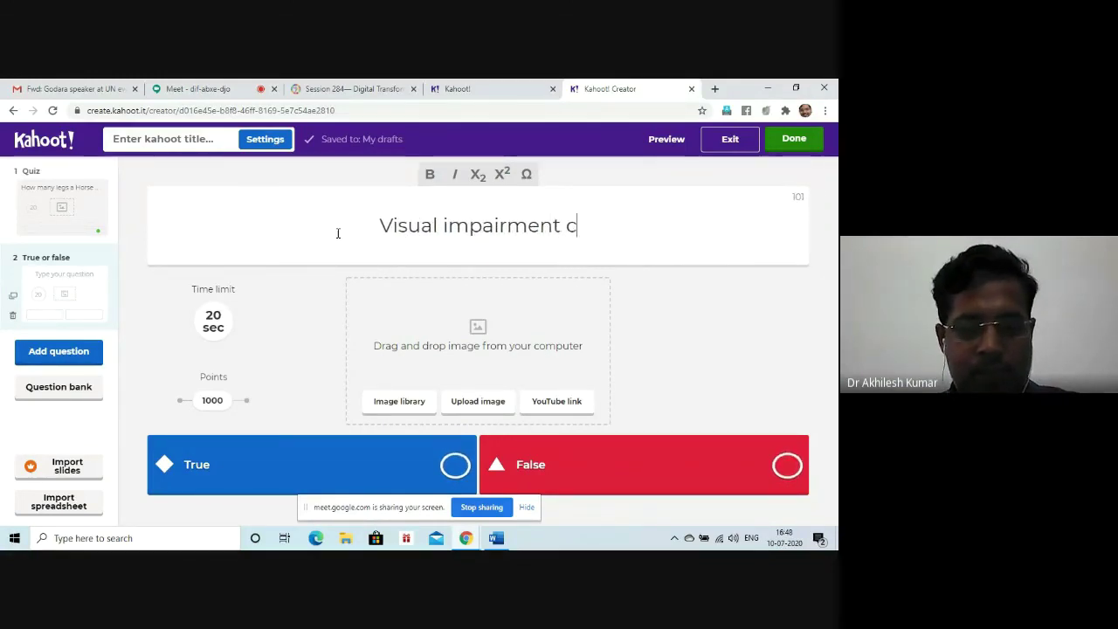
type("reates ")
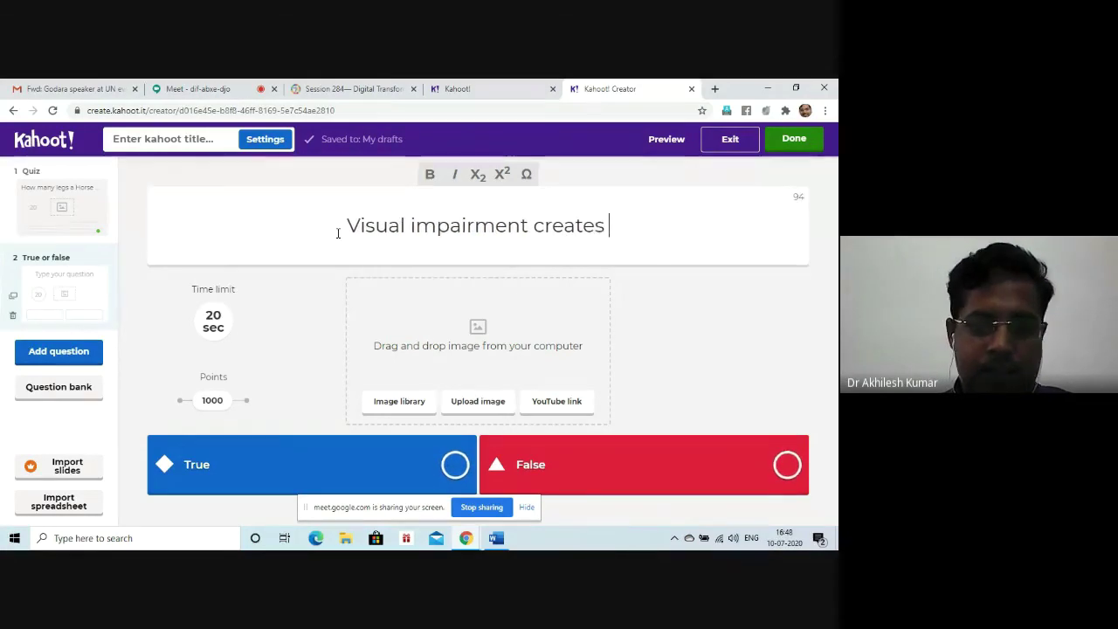
type("problem")
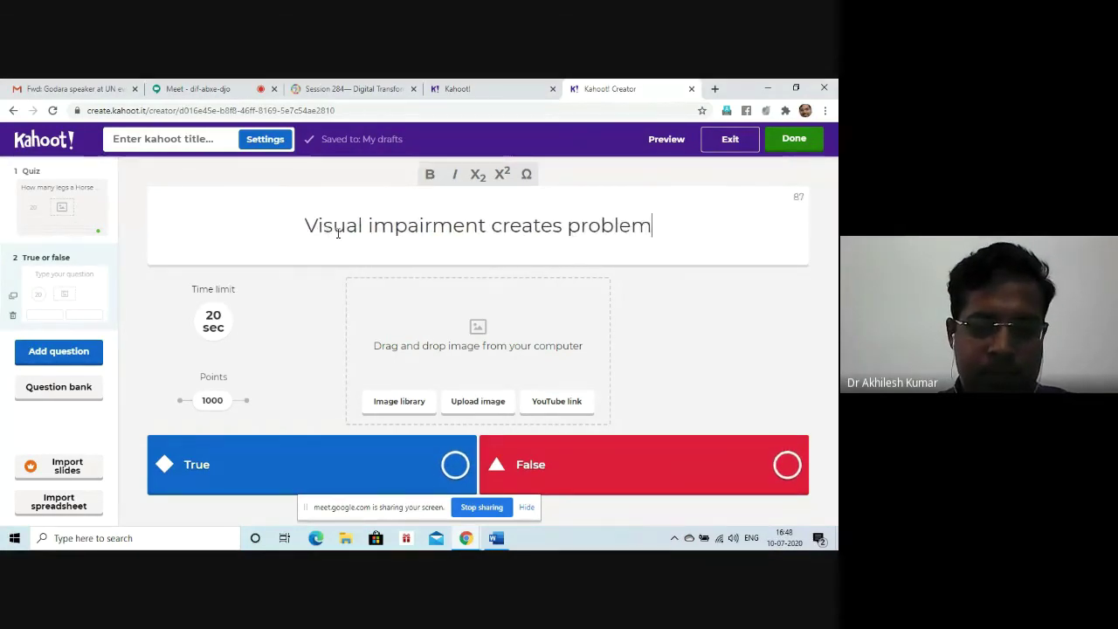
type(" in hear")
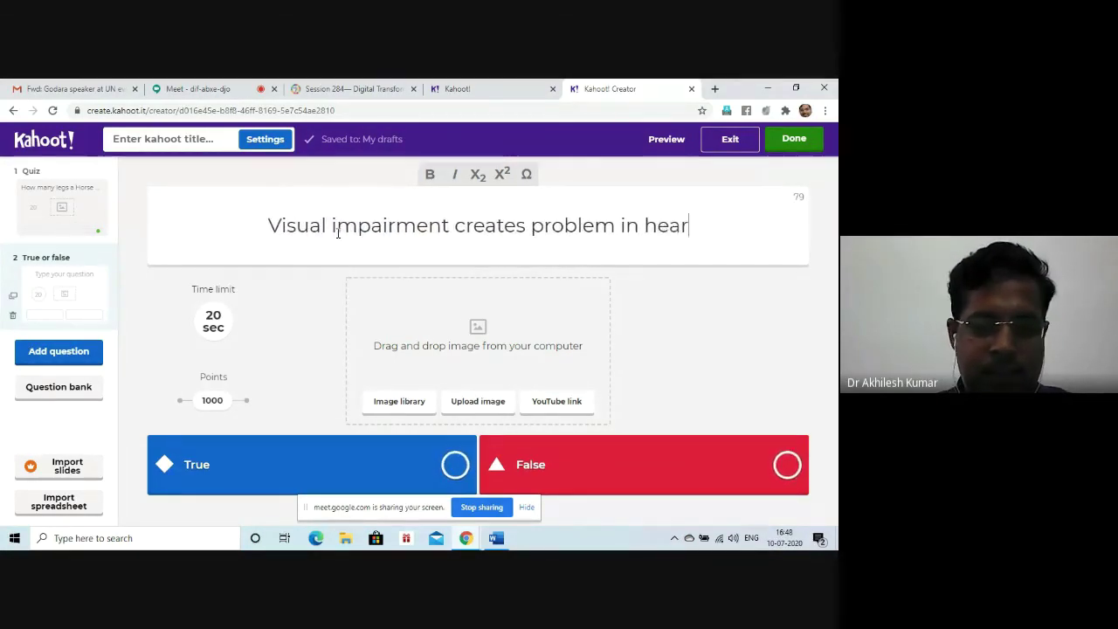
type("ing.")
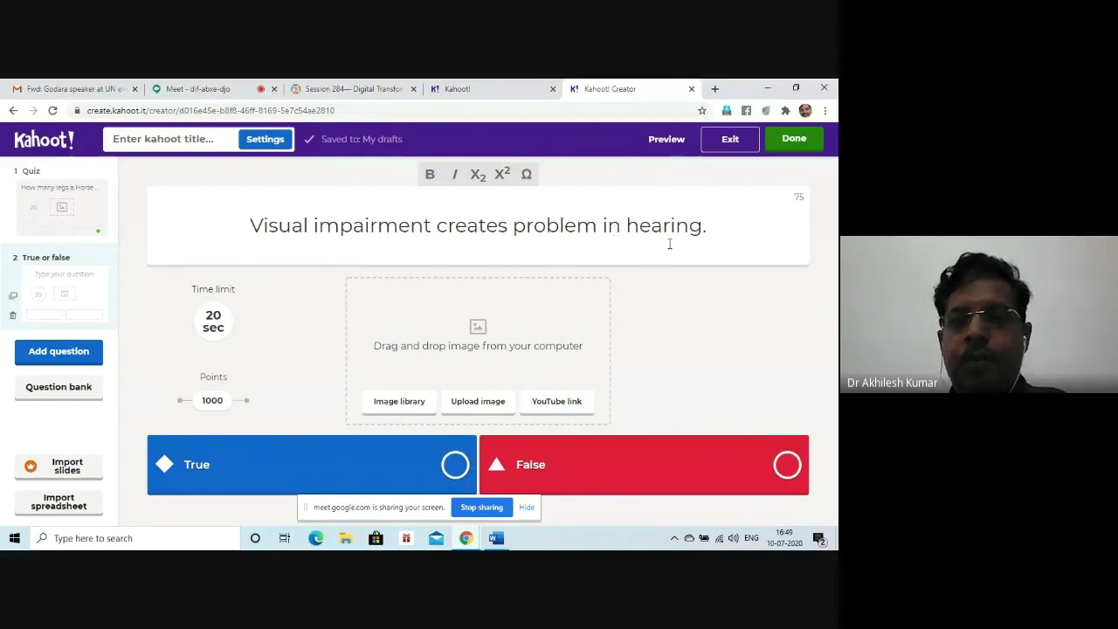
left_click(787, 465)
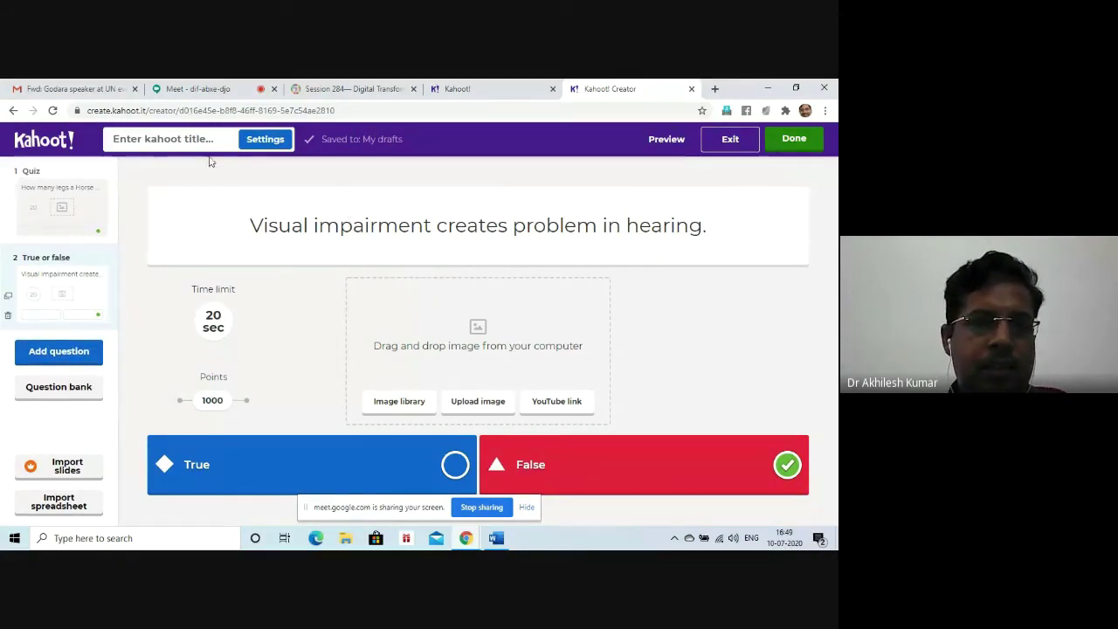
left_click(168, 141)
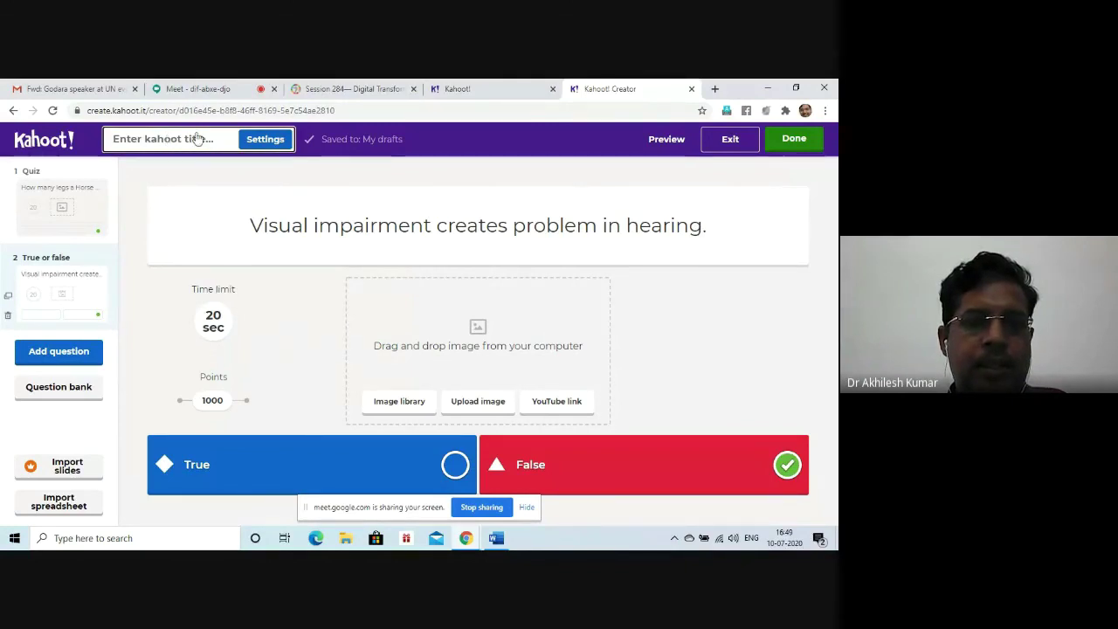
Step: In the kahoot summary, enter the title 'NIEPVD Training' and the description XXX
left_click(225, 139)
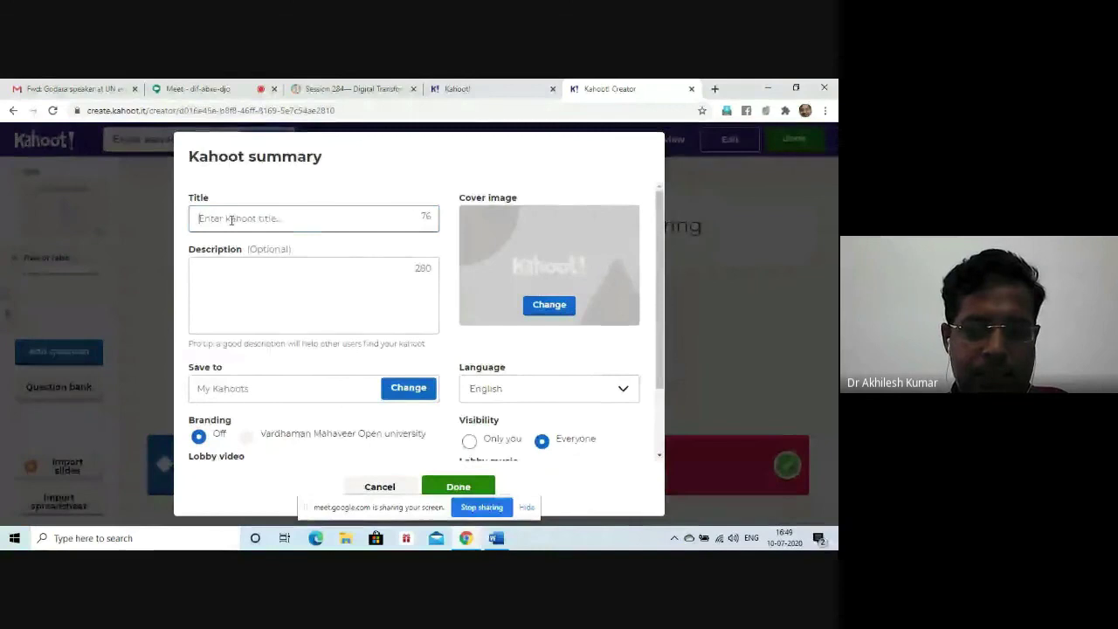
type("NIEPVD Tr")
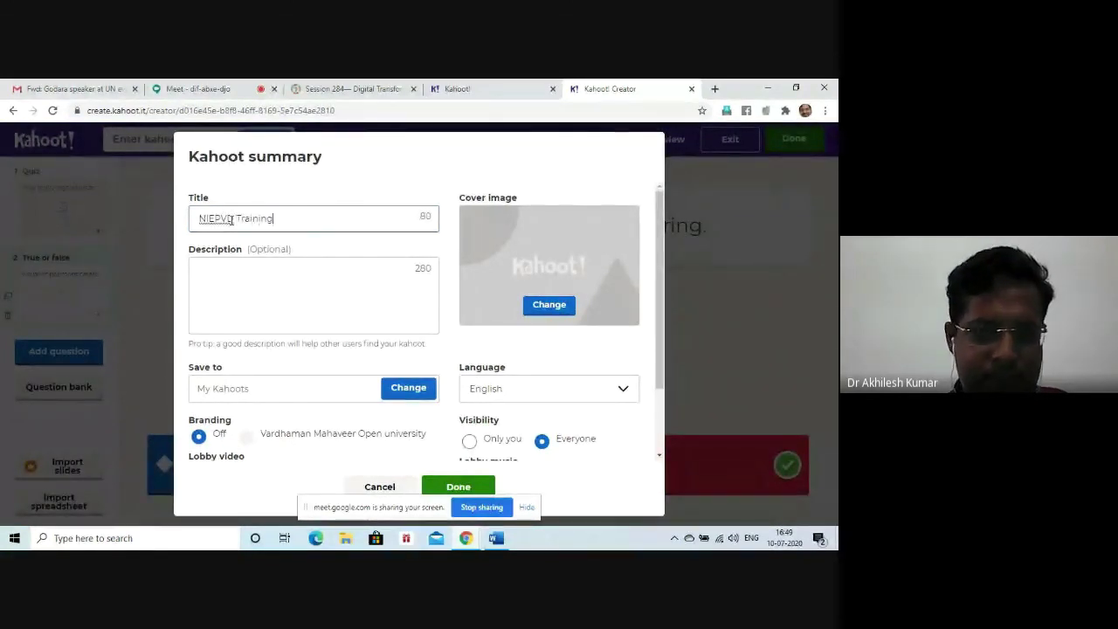
type("aining")
left_click(230, 270)
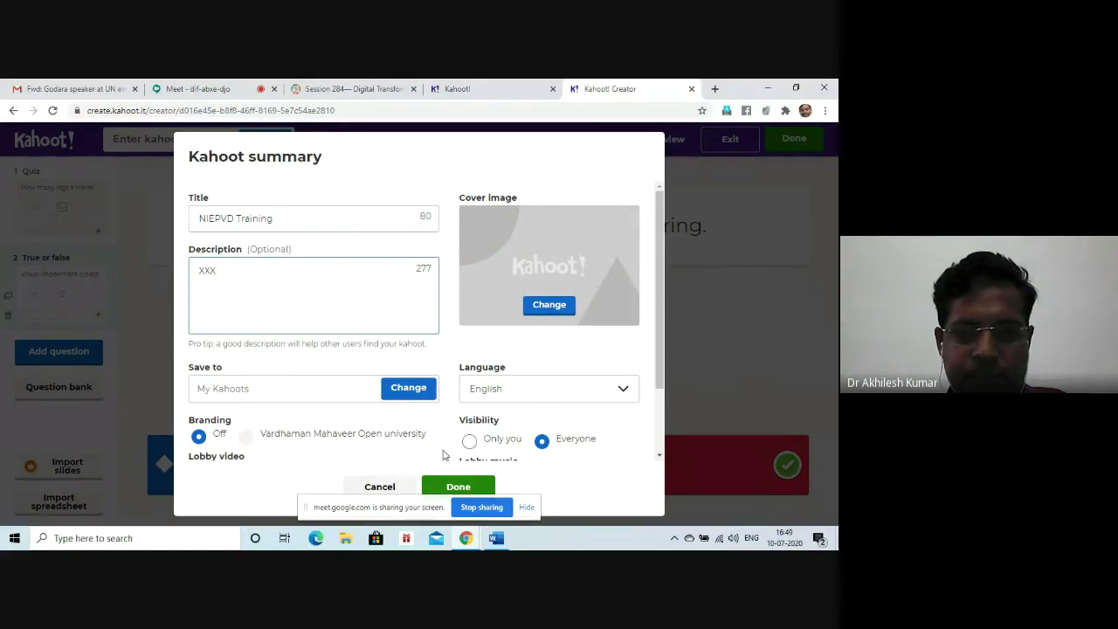
scroll(573, 413, "down", 1)
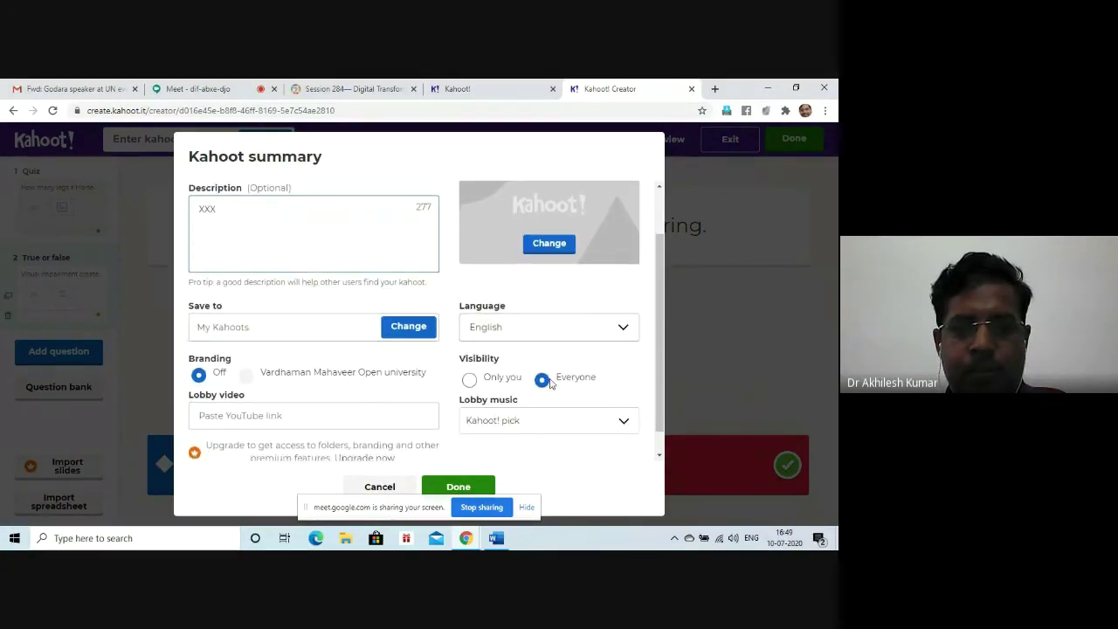
Step: Keep English as the language and the default lobby music, then confirm the summary
left_click(514, 337)
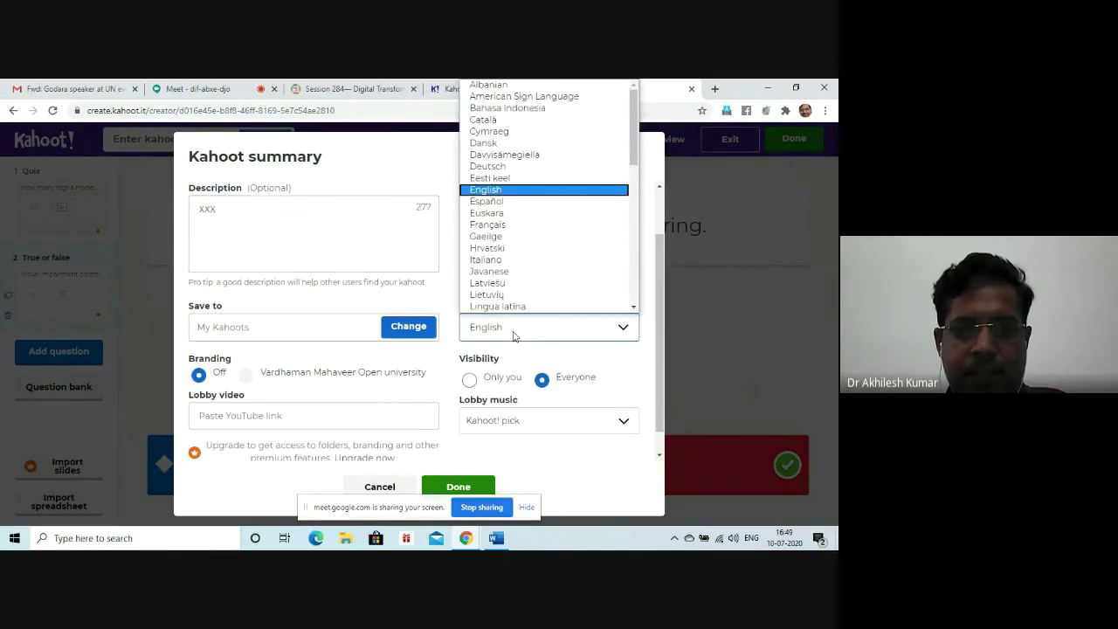
left_click(513, 337)
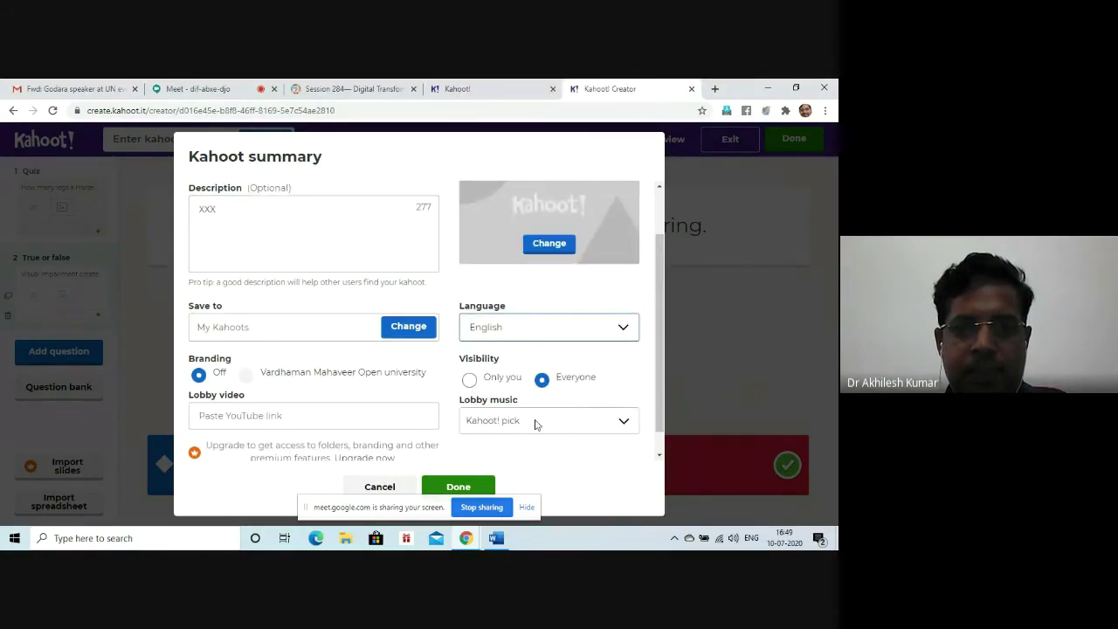
scroll(537, 425, "down", 1)
left_click(525, 396)
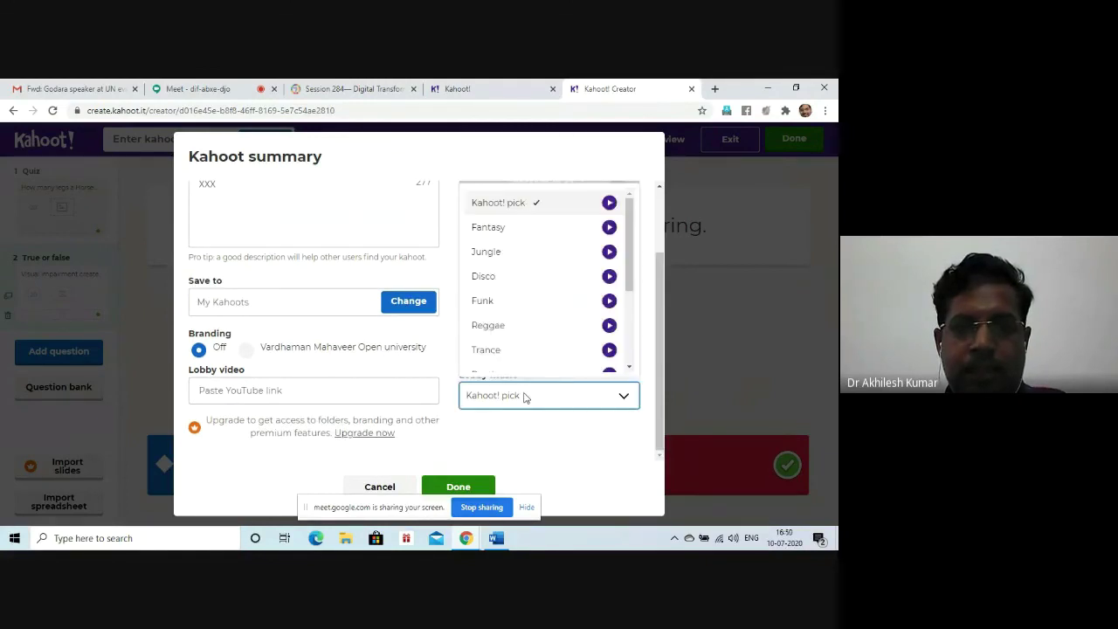
left_click(517, 443)
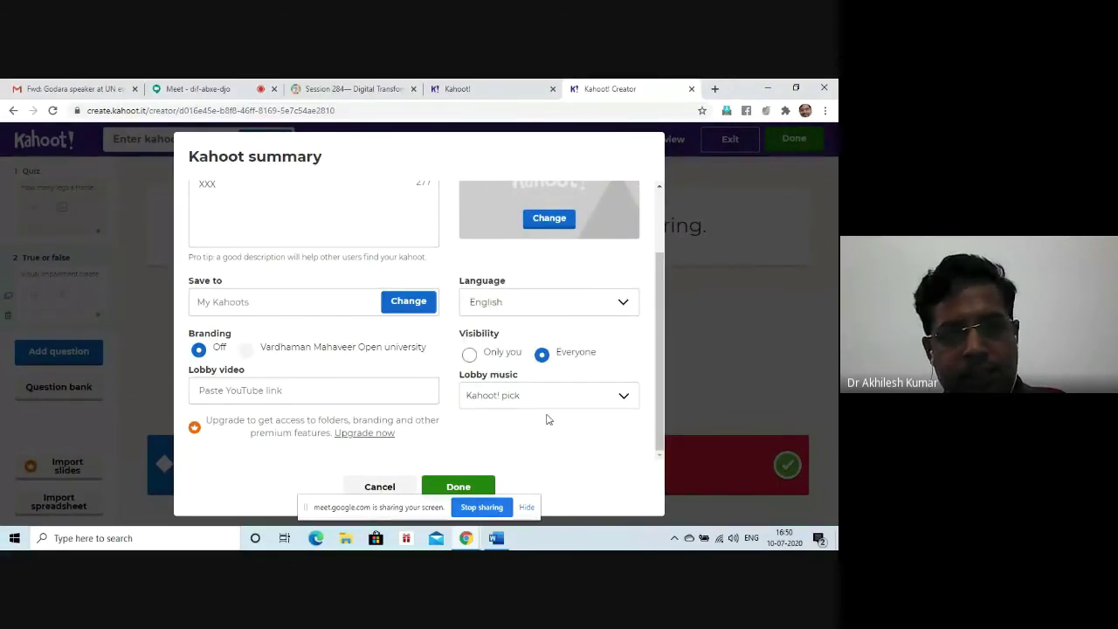
scroll(545, 417, "up", 1)
scroll(552, 423, "down", 1)
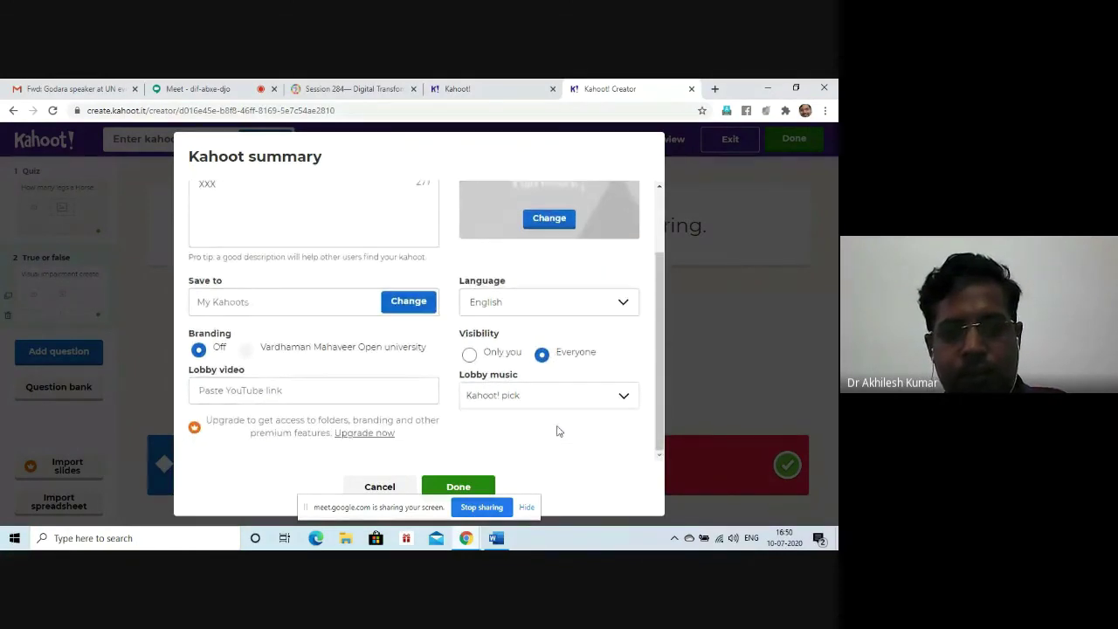
left_click(455, 489)
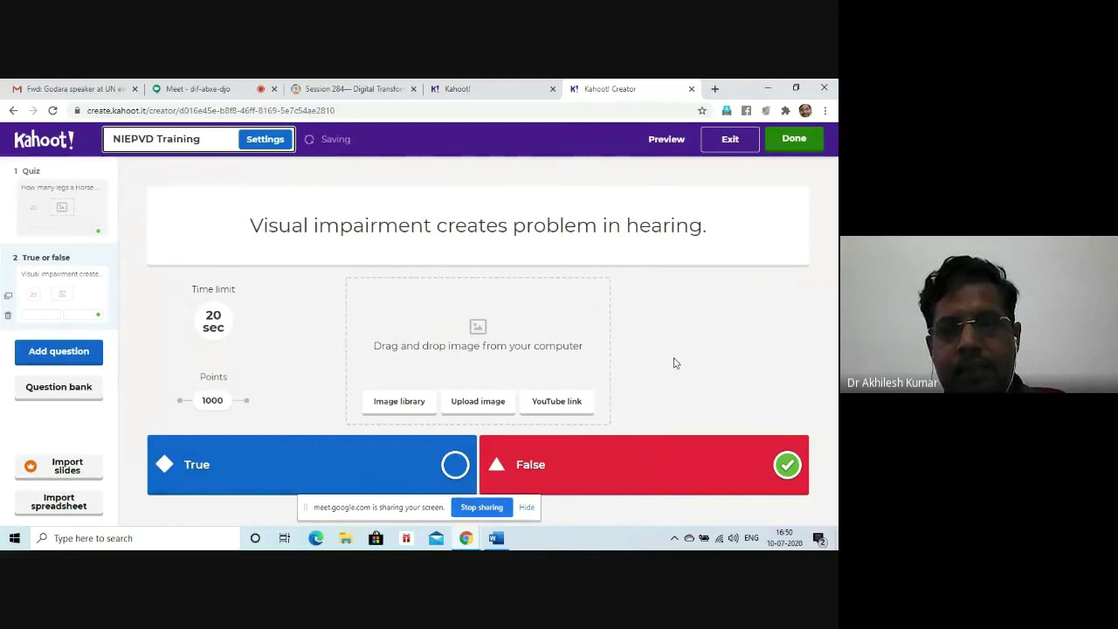
Step: Save the NIEPVD Training kahoot, choose Play now, and host it as a Teach live game
left_click(786, 147)
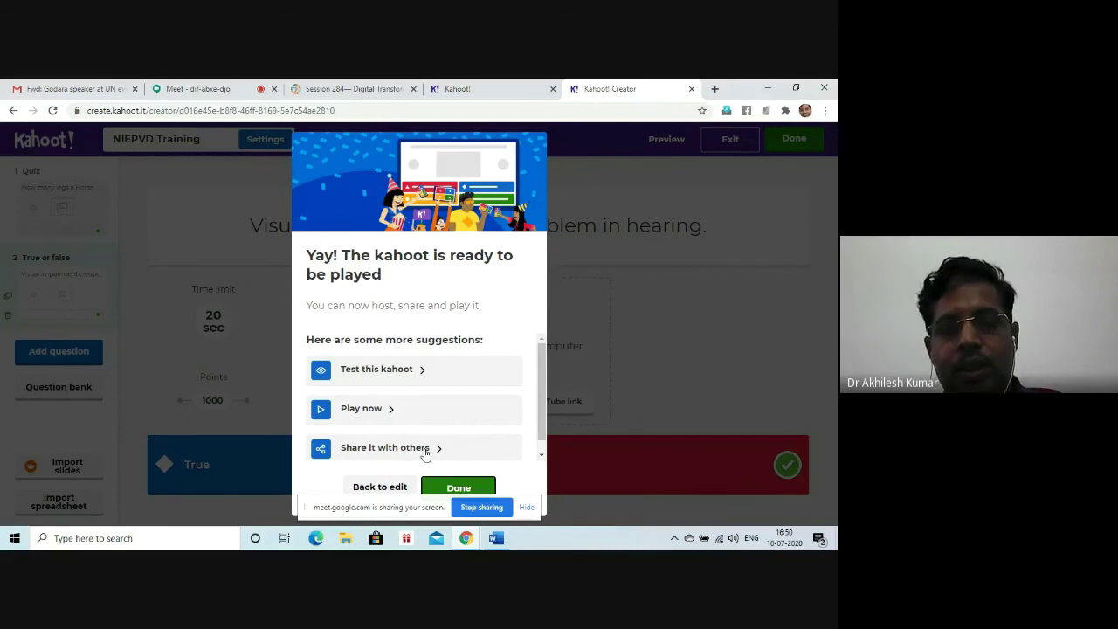
left_click(367, 409)
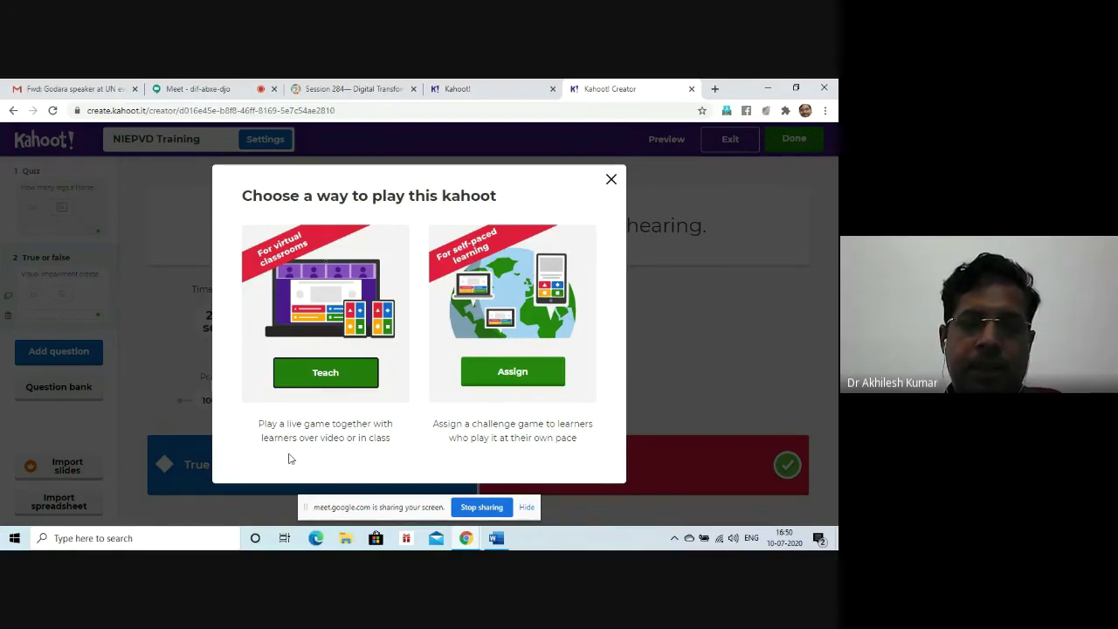
left_click(316, 376)
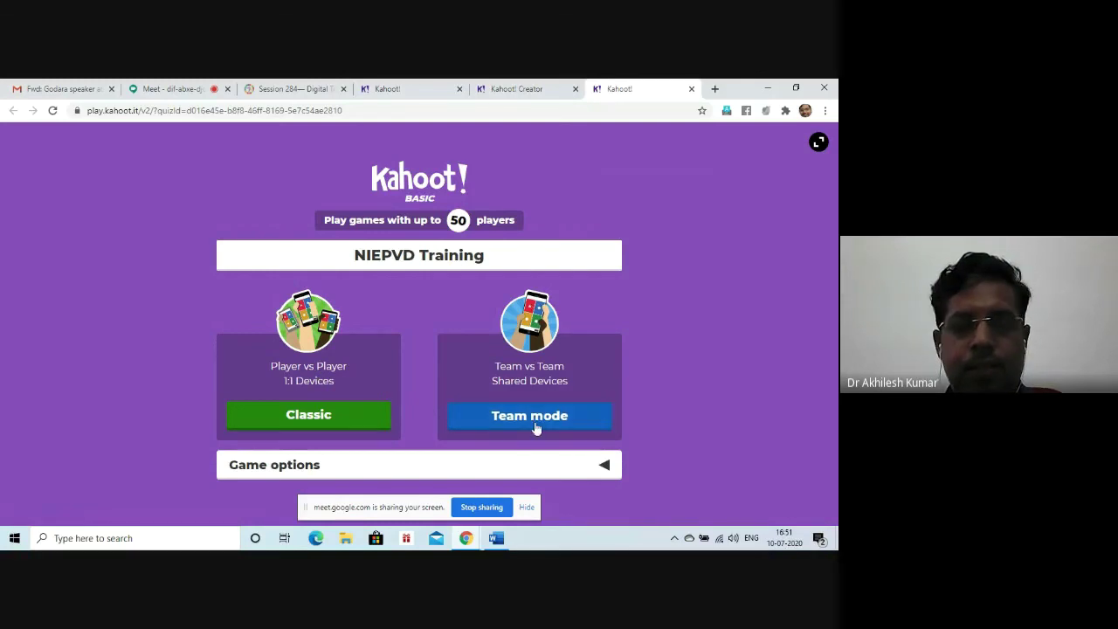
Step: Start a Classic (Player vs Player) game lobby with game PIN 486919
left_click(300, 420)
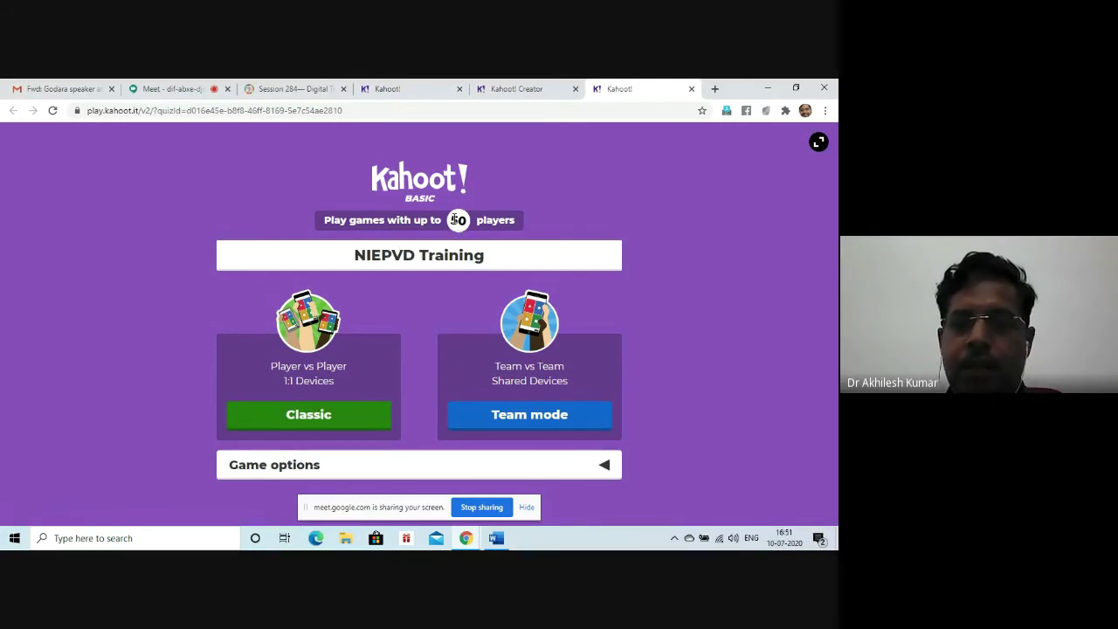
left_click(332, 423)
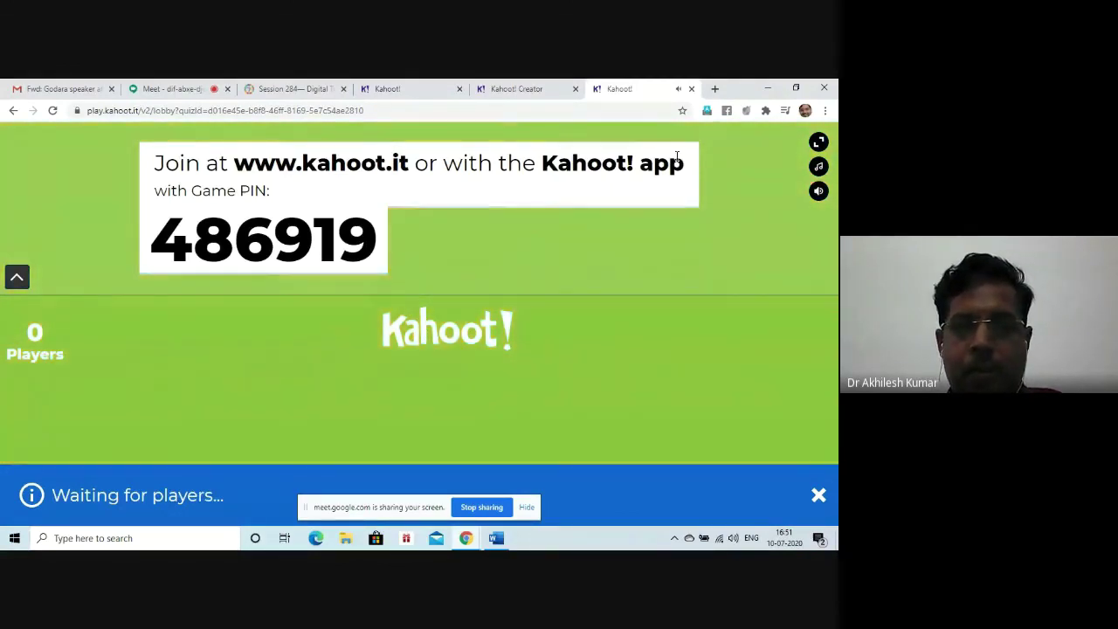
Step: Close the game lobby tab and confirm leaving, returning to the kahoot editor
left_click(692, 89)
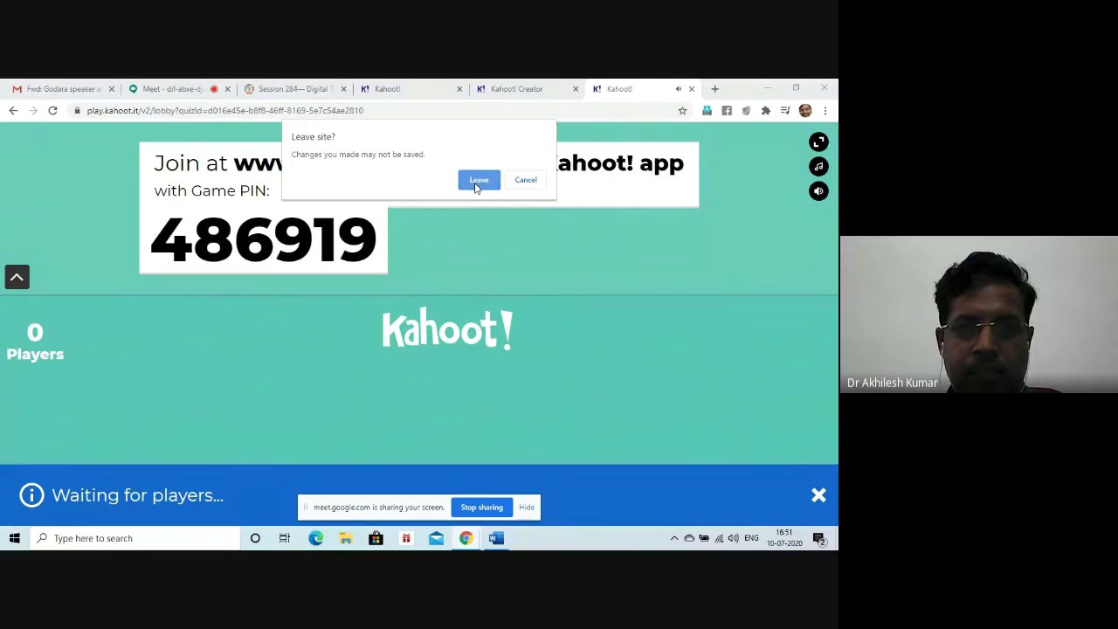
left_click(478, 181)
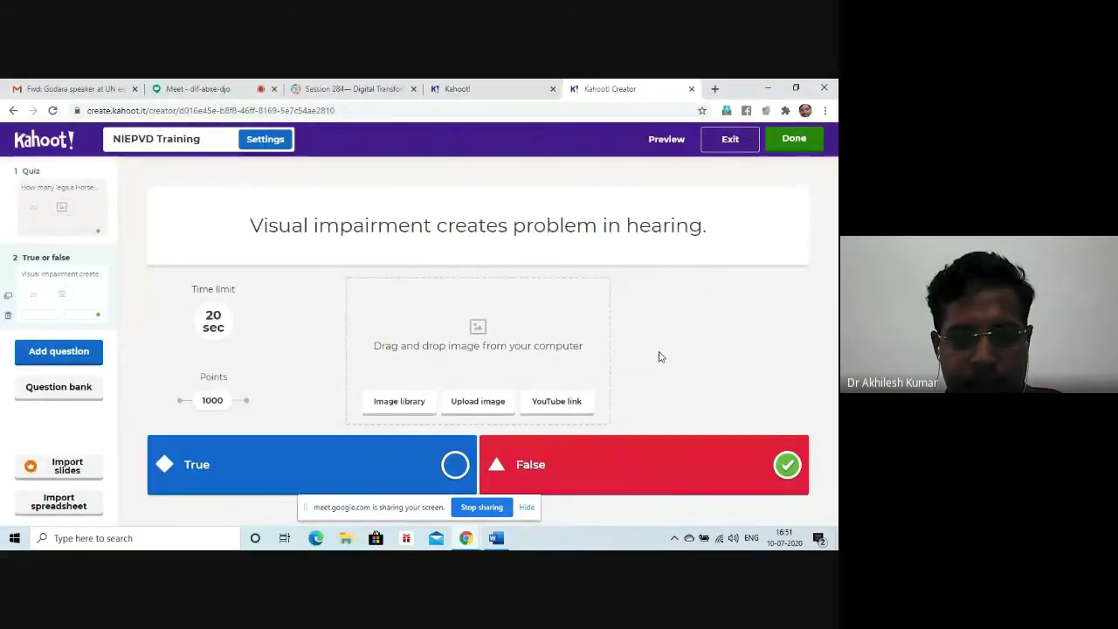